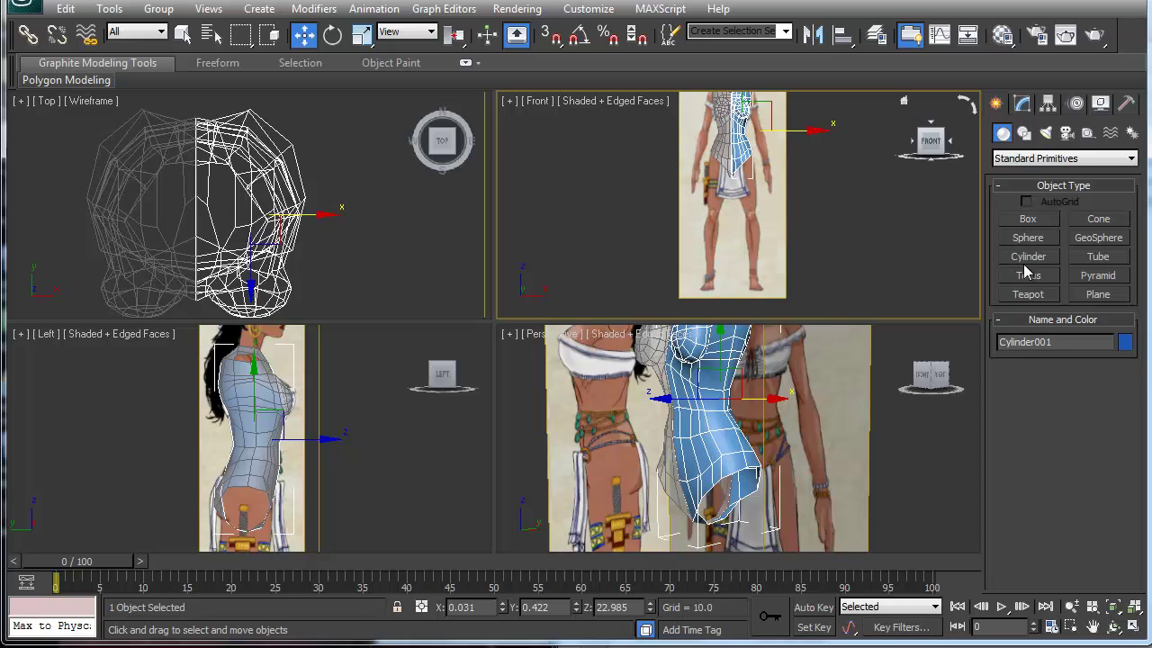
Create a cylinder with a radius of about 1.77 and height of about 11.65, centred on the torso's modelled half in the Top view.
left_click(1026, 256)
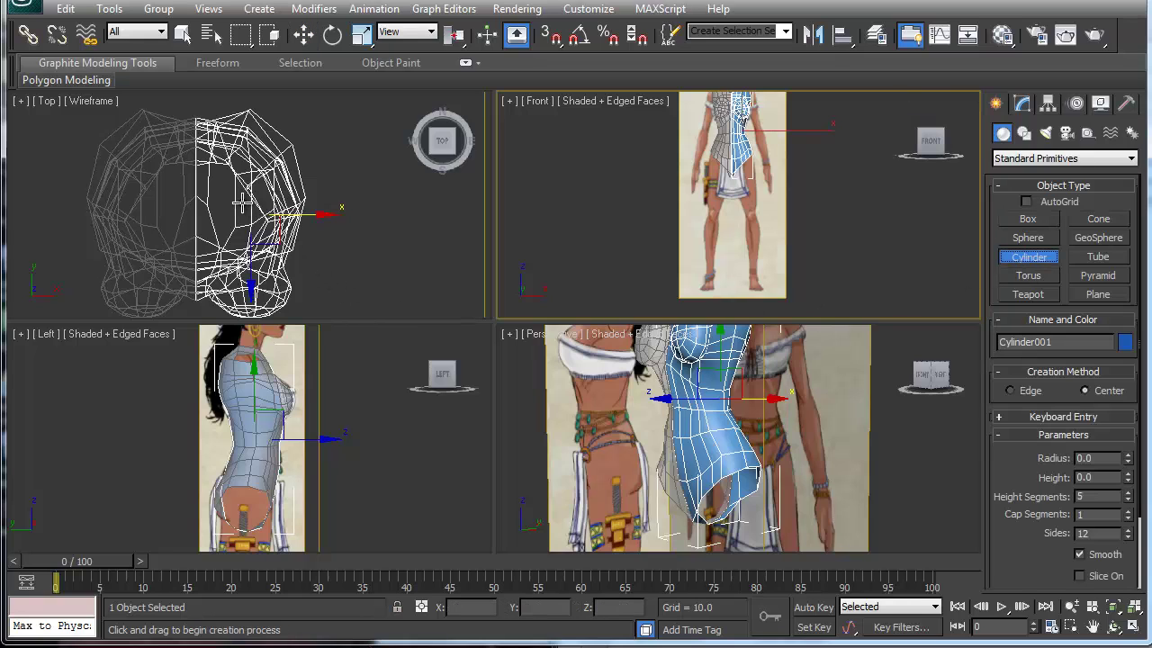
left_click_drag(246, 205, 261, 249)
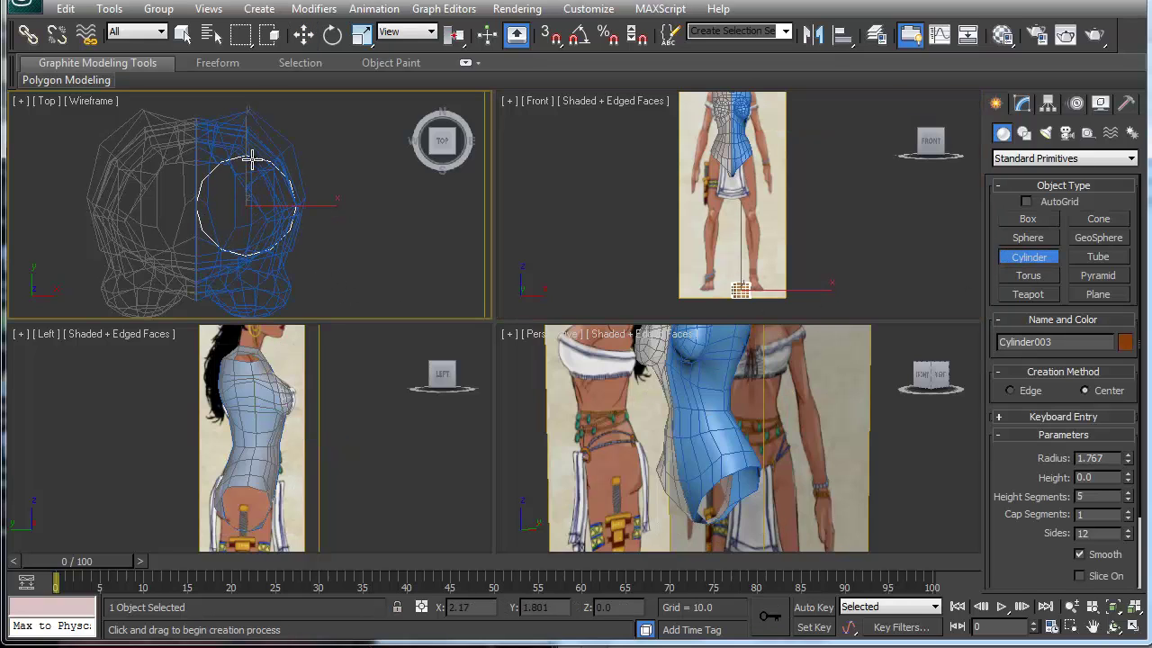
left_click(252, 0)
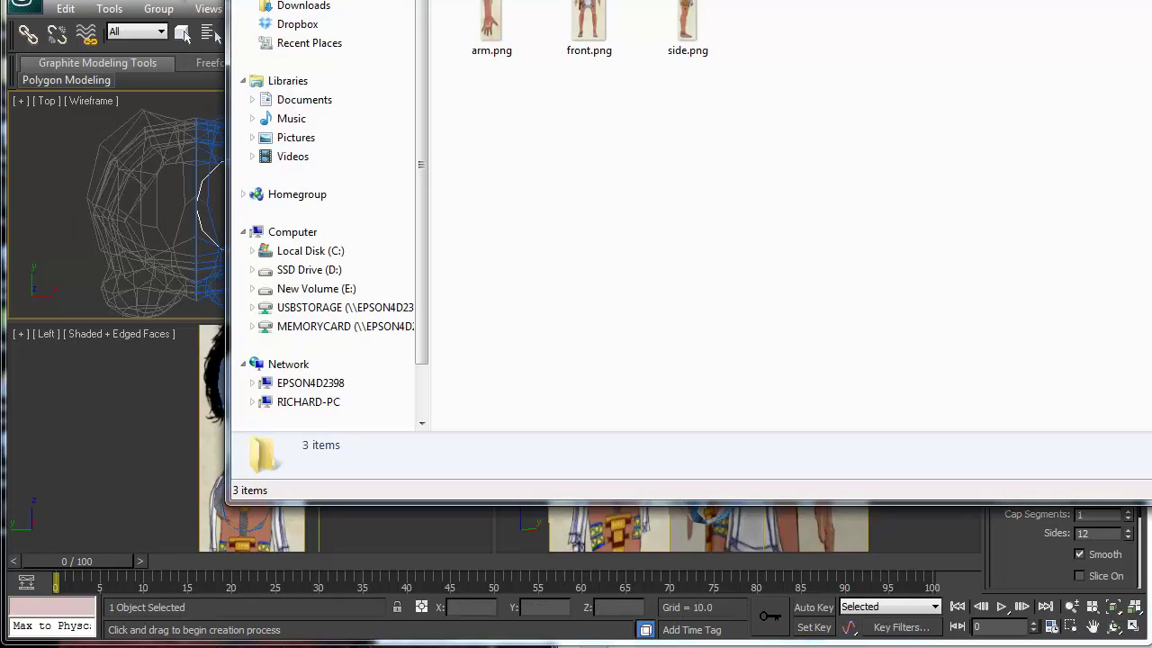
left_click(146, 153)
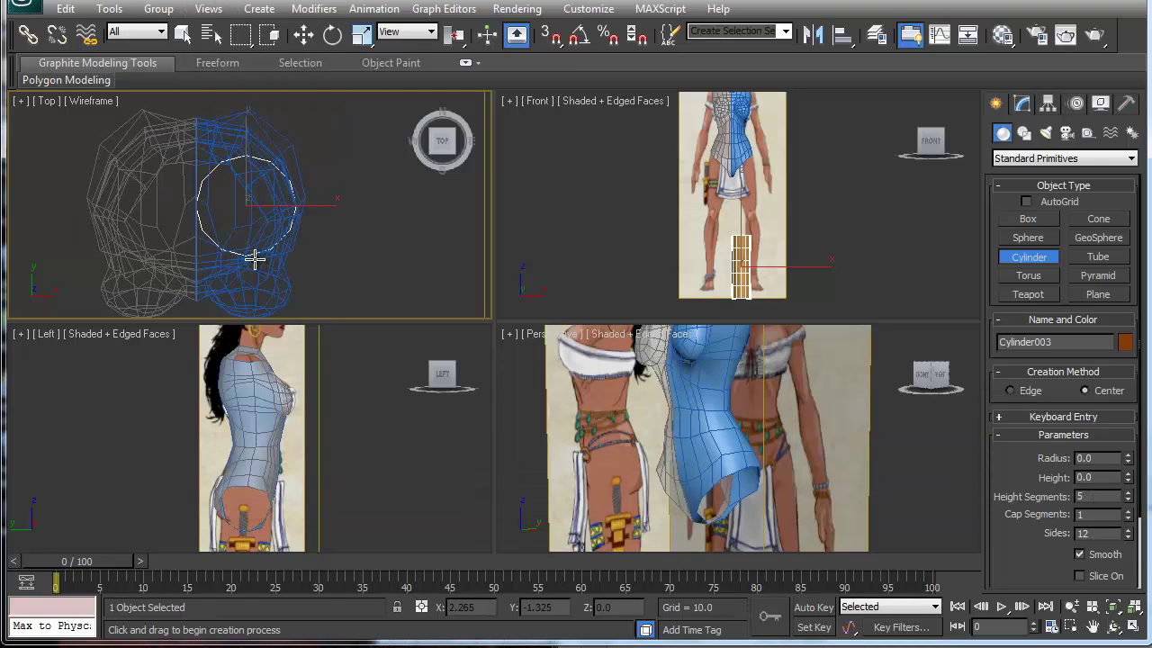
Move the cylinder over the leg in the Front view, to about X 3.47 and Z 5.10.
left_click(740, 283)
key("w")
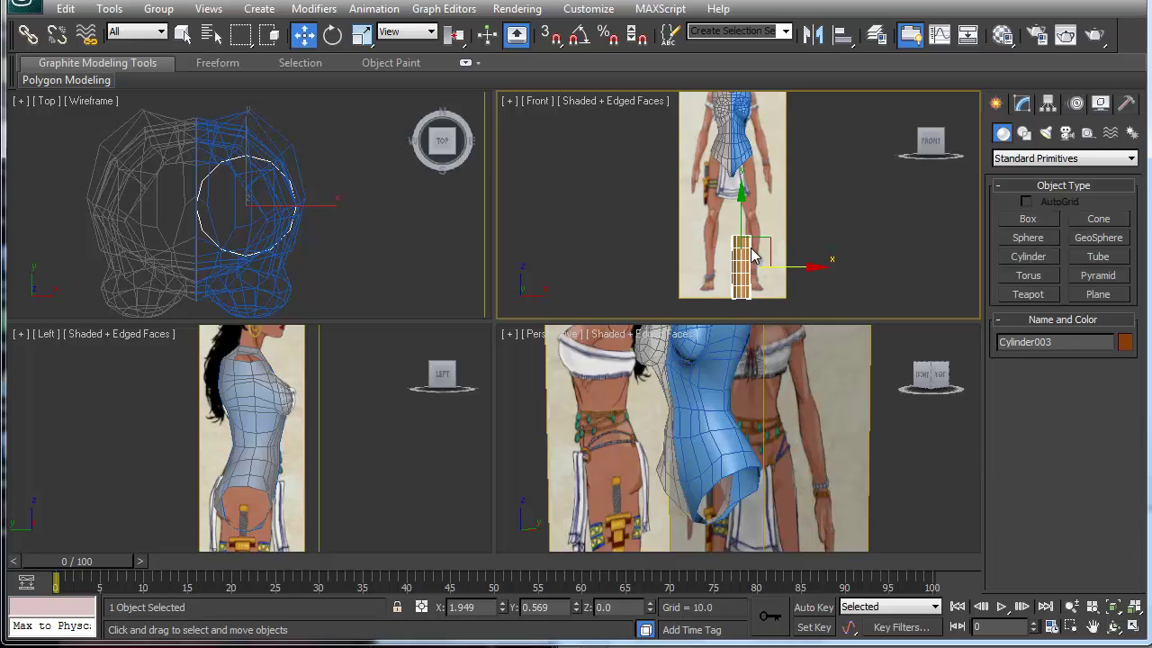
left_click_drag(742, 213, 742, 188)
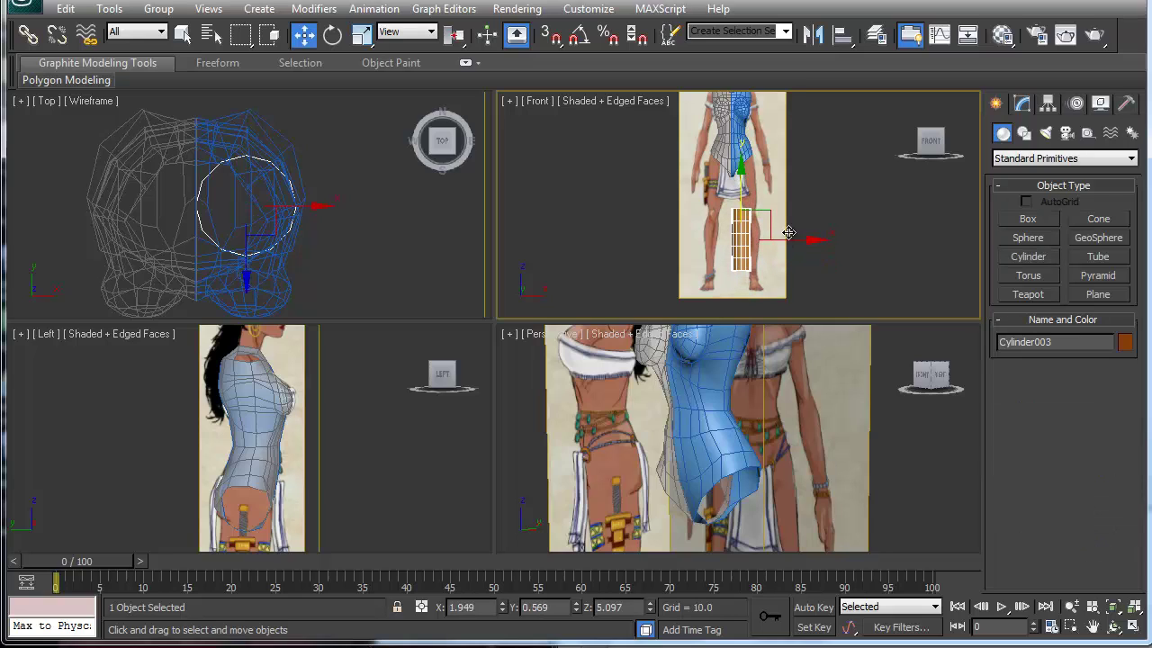
left_click_drag(799, 241, 807, 241)
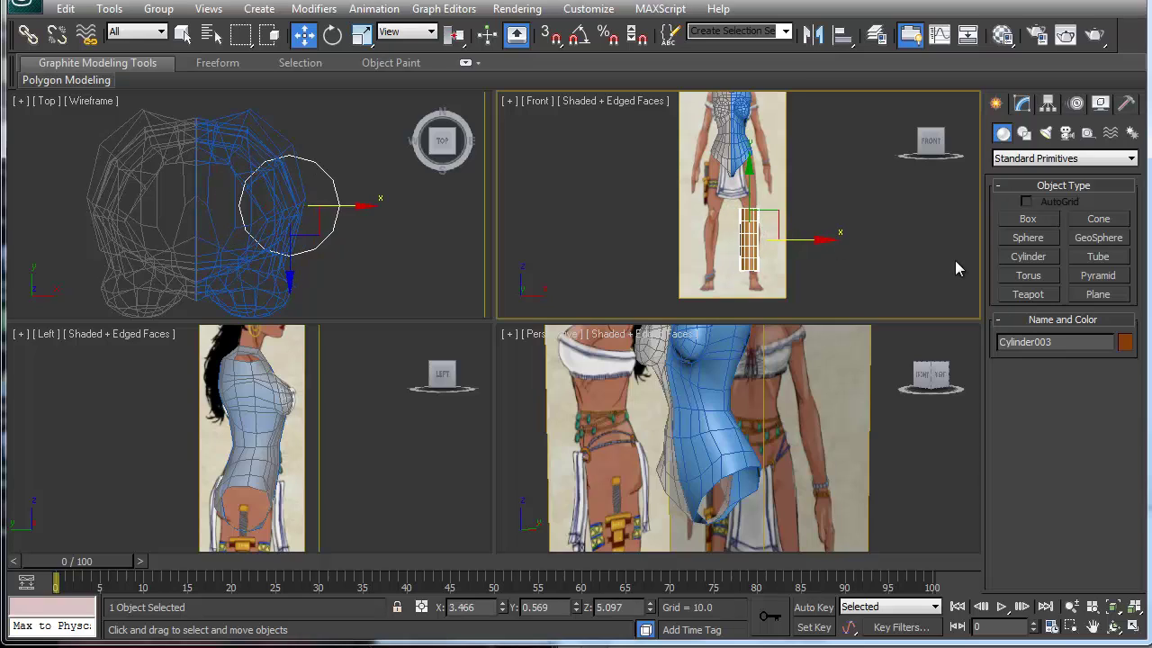
Increase the cylinder's height to about 19.1 and reduce its sides to 8.
left_click(1022, 104)
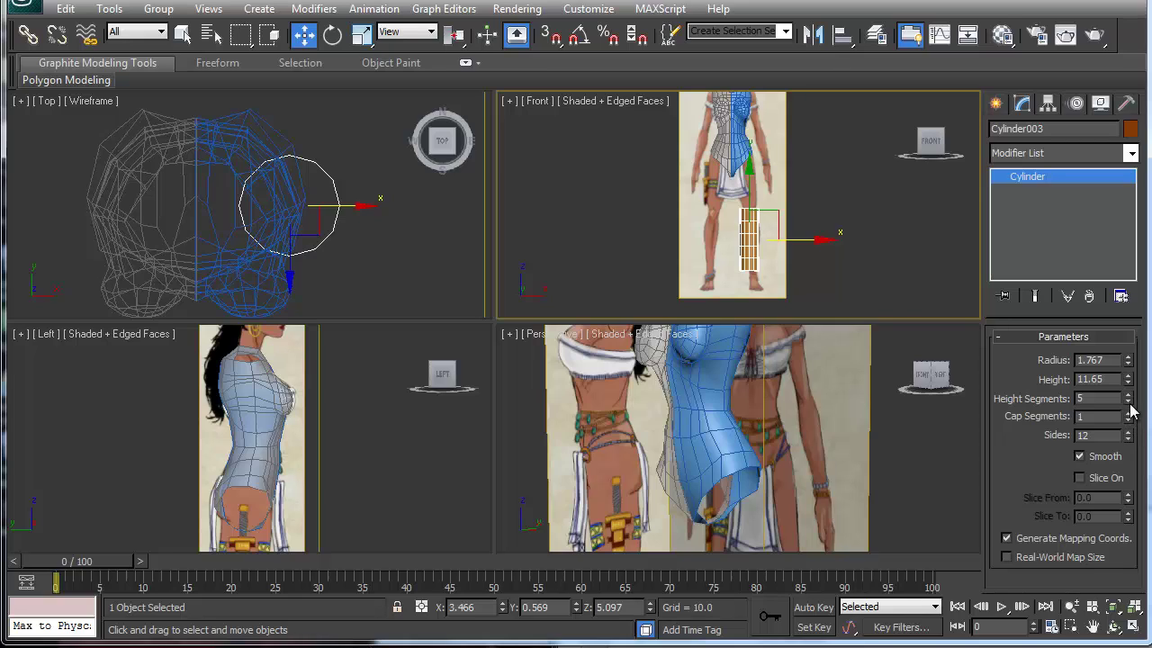
left_click_drag(1130, 382, 1129, 315)
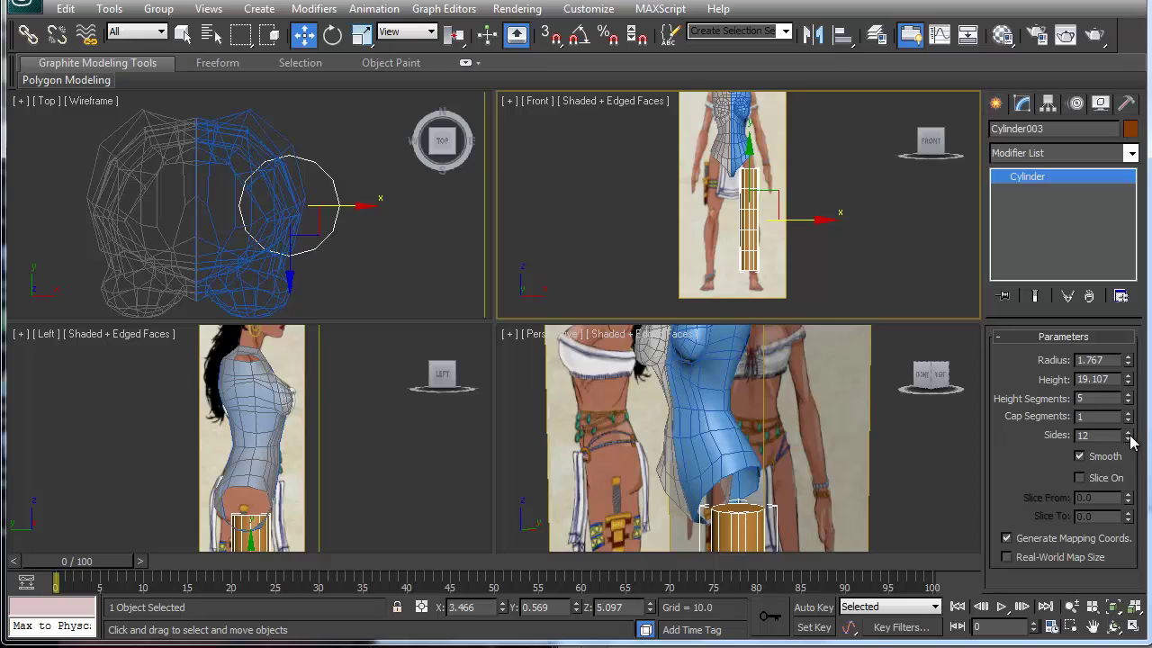
left_click_drag(1129, 434, 1129, 440)
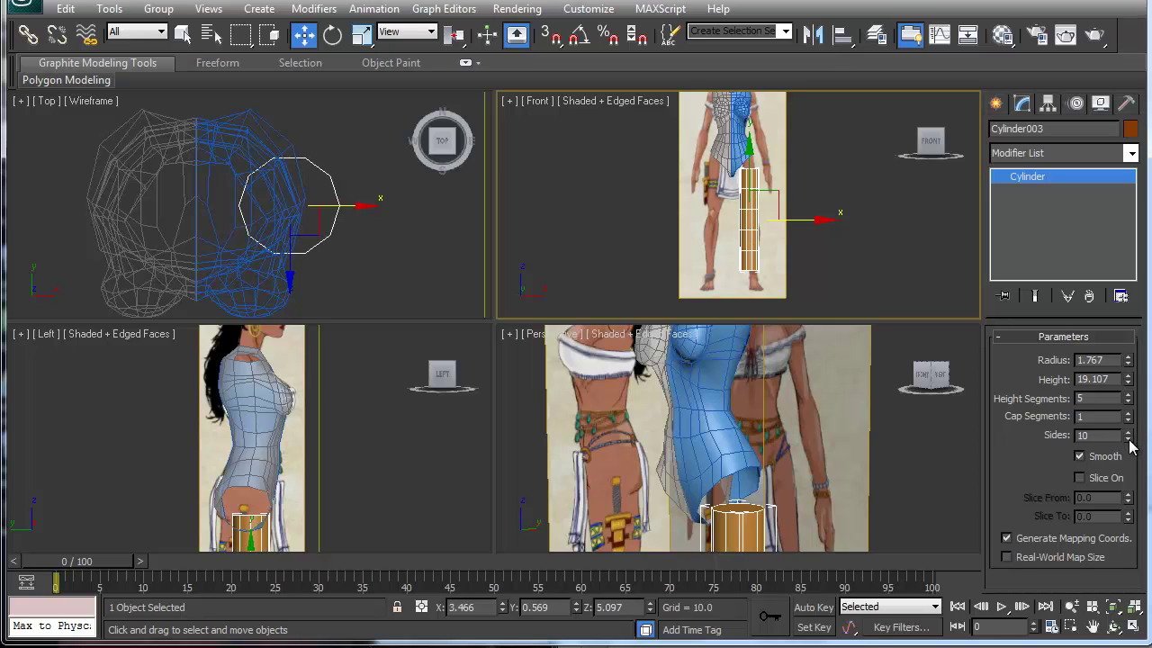
left_click(1129, 440)
left_click(1129, 440)
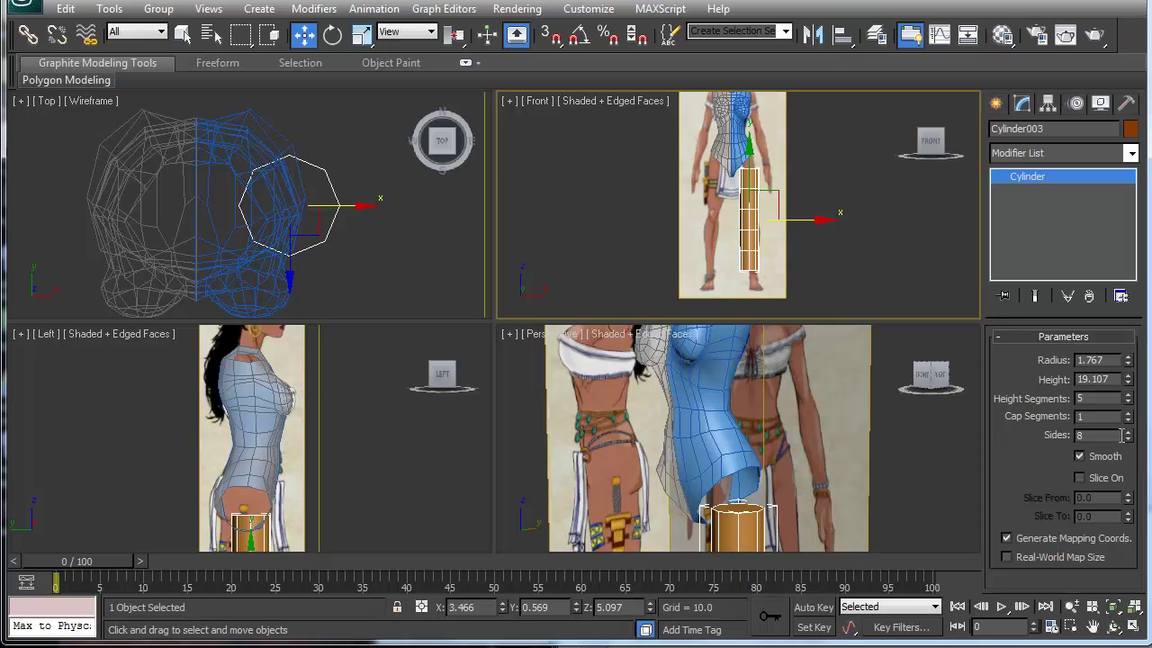
Convert the cylinder to an editable poly, enter vertex editing and make it see-through over the leg reference.
right_click(1026, 177)
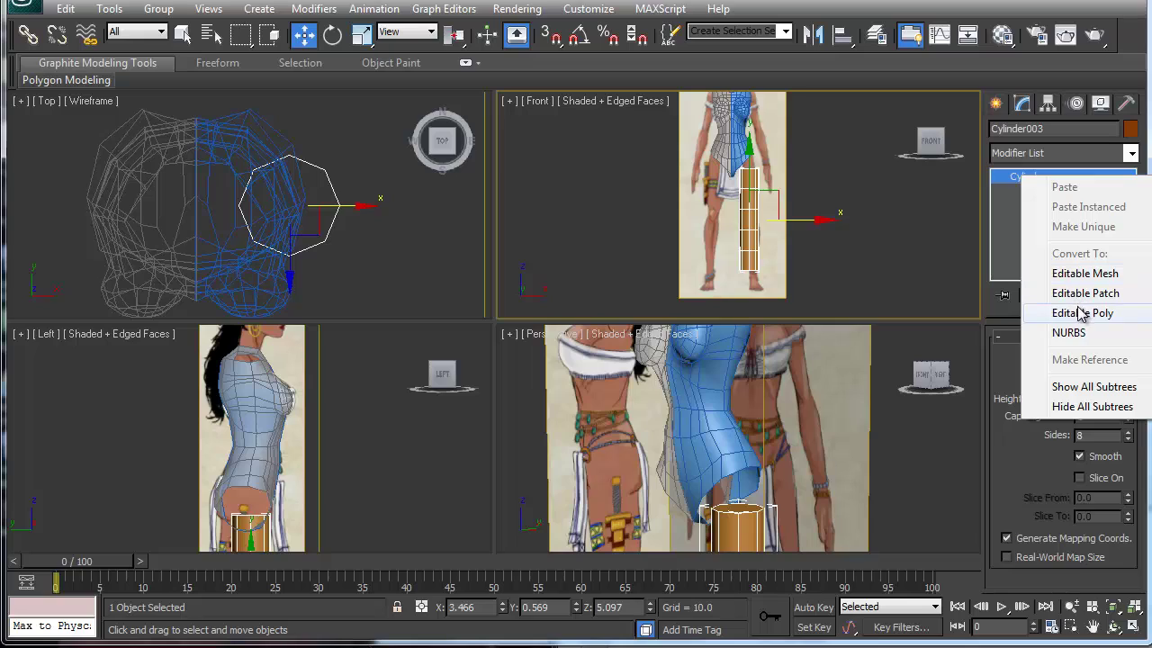
left_click(1051, 312)
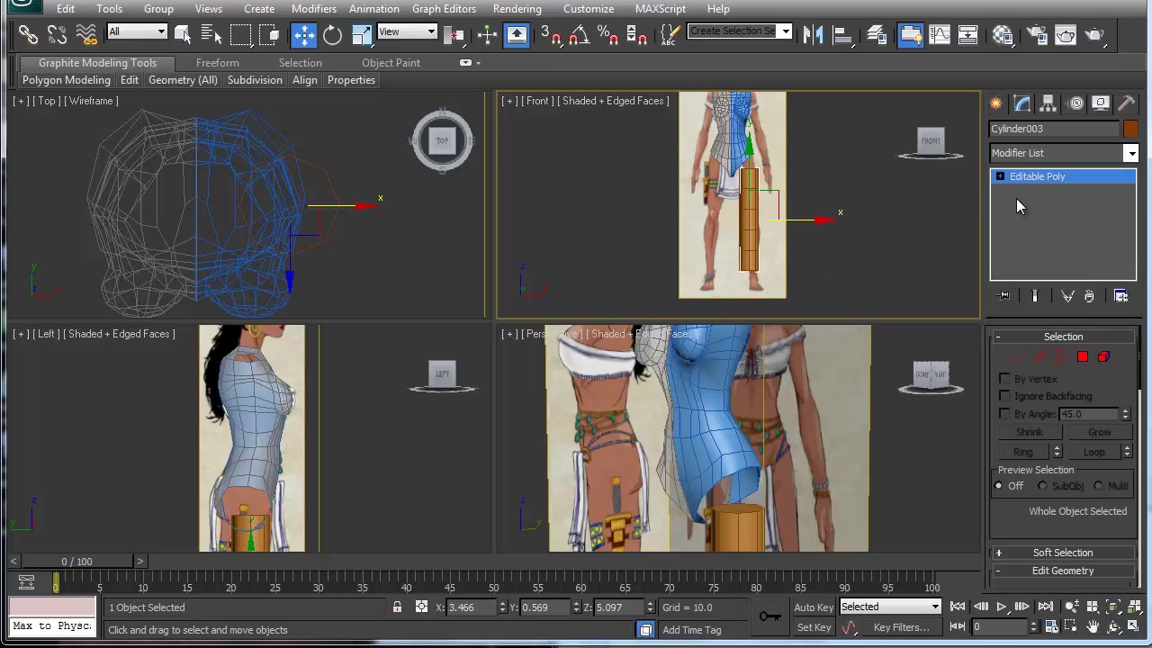
key("1")
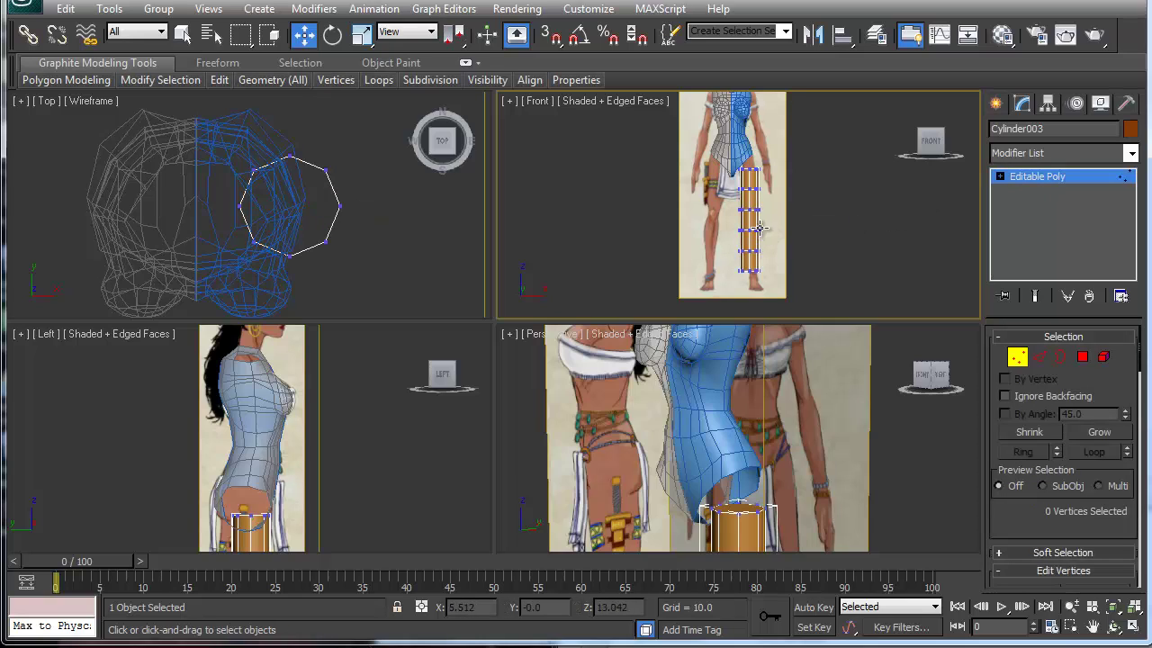
middle_click_drag(746, 255, 739, 255)
key("alt+x")
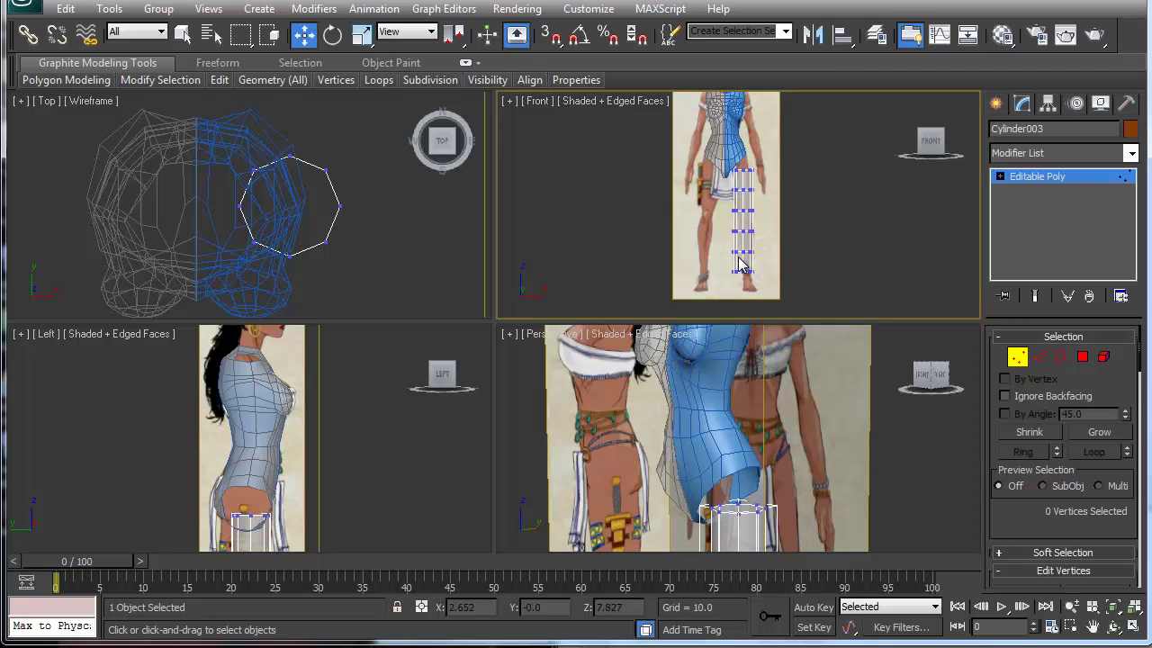
key("alt+w")
scroll(558, 420, "up", 5)
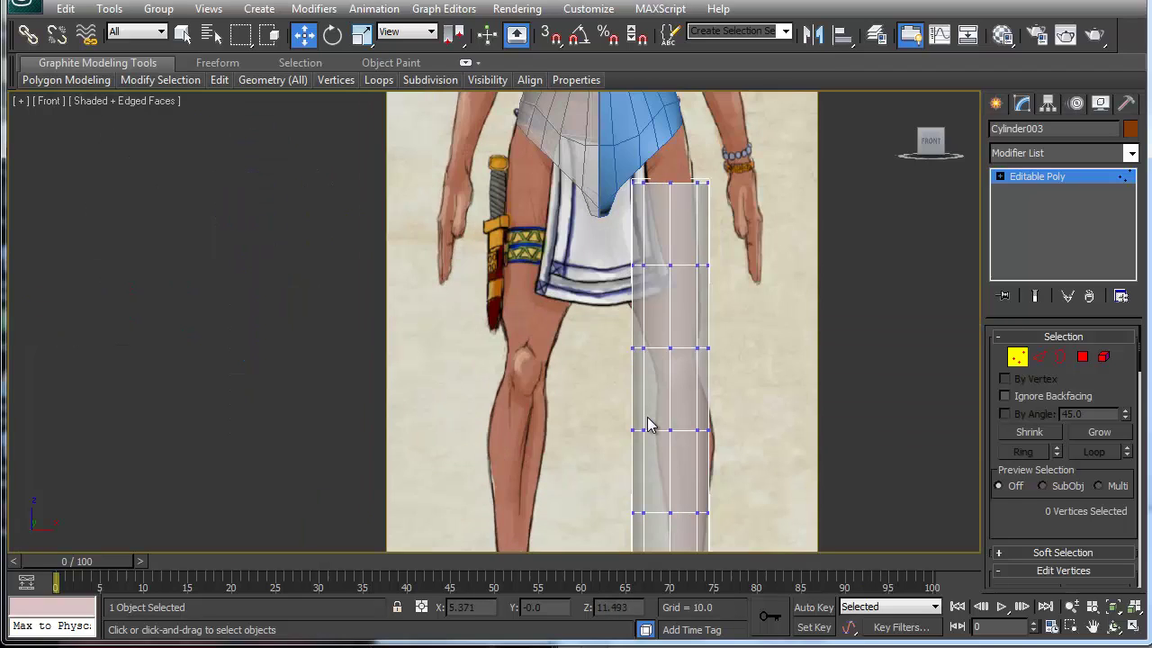
middle_click_drag(671, 420, 589, 431)
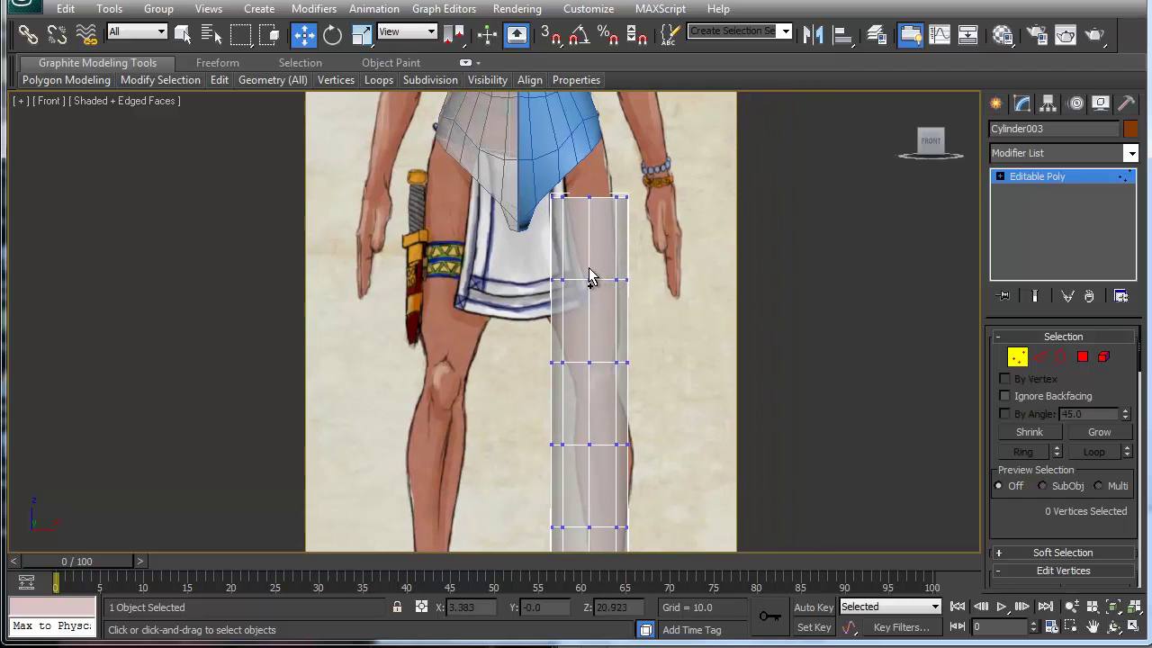
Undo the cylinder's conversion to an editable poly.
key("ctrl+z")
key("ctrl+z")
key("ctrl+z")
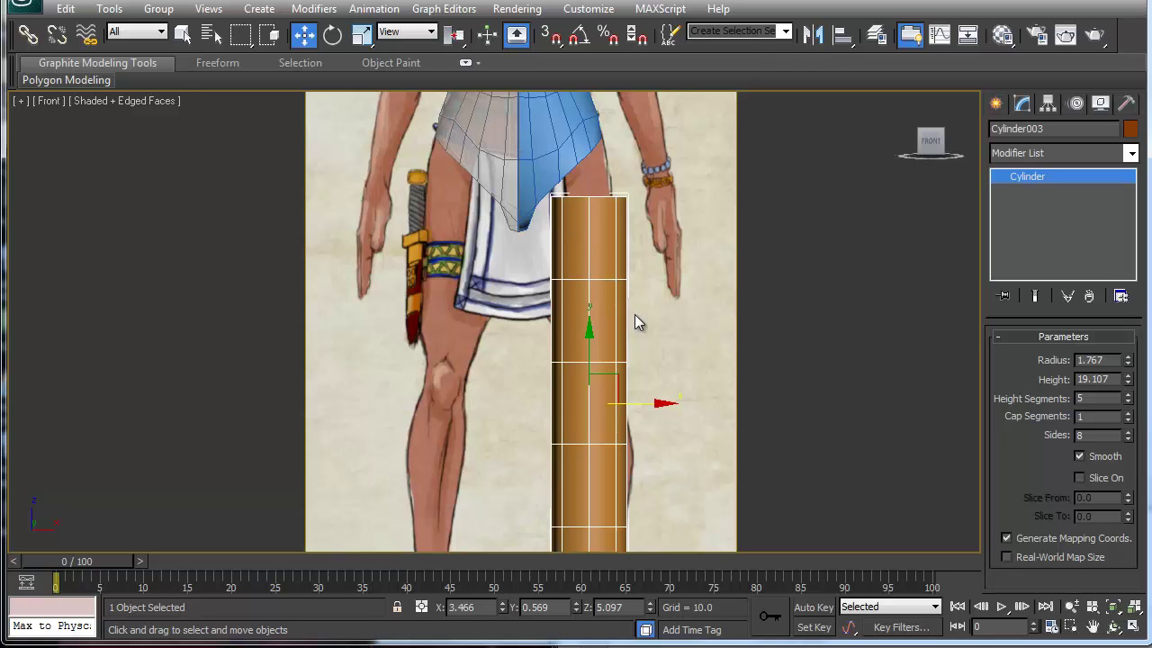
Compare the cylinder with the torso's leg opening and set its sides to 10.
middle_click_drag(634, 314, 546, 315, "alt")
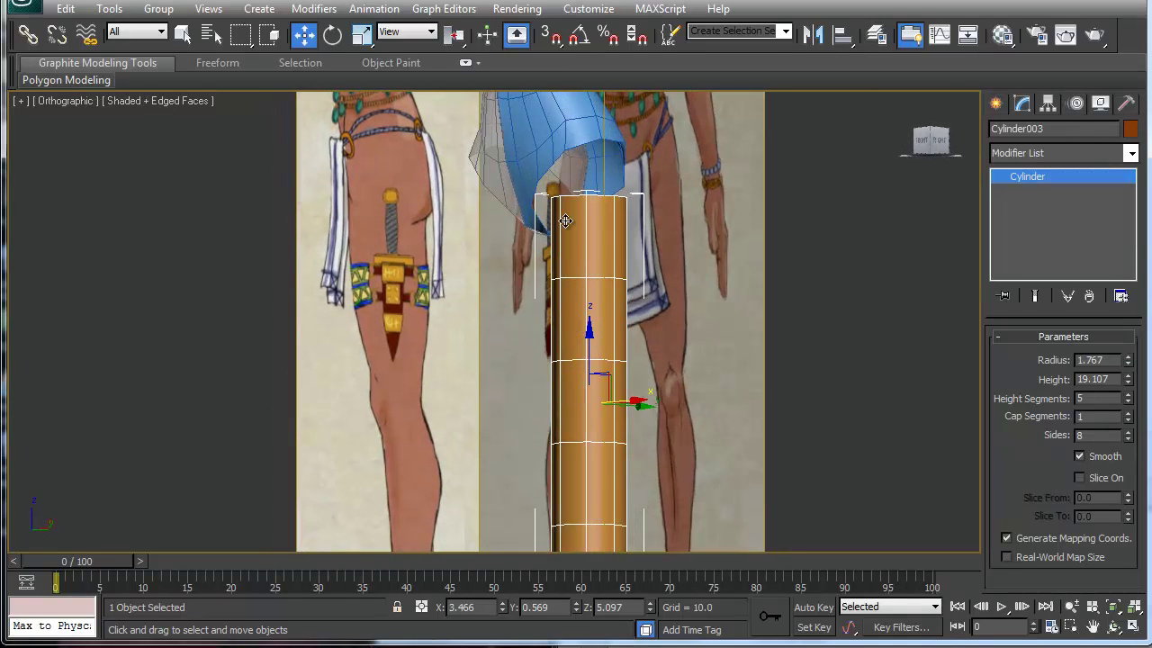
scroll(565, 220, "up", 4)
middle_click_drag(642, 242, 602, 424)
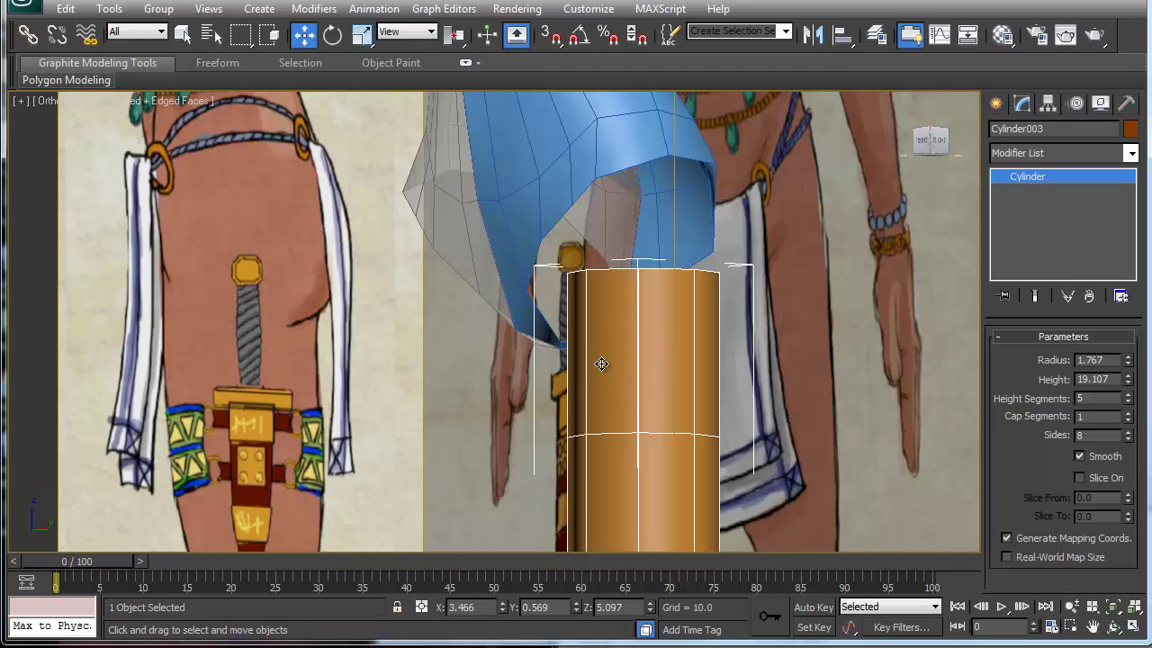
middle_click_drag(601, 359, 545, 349, "alt")
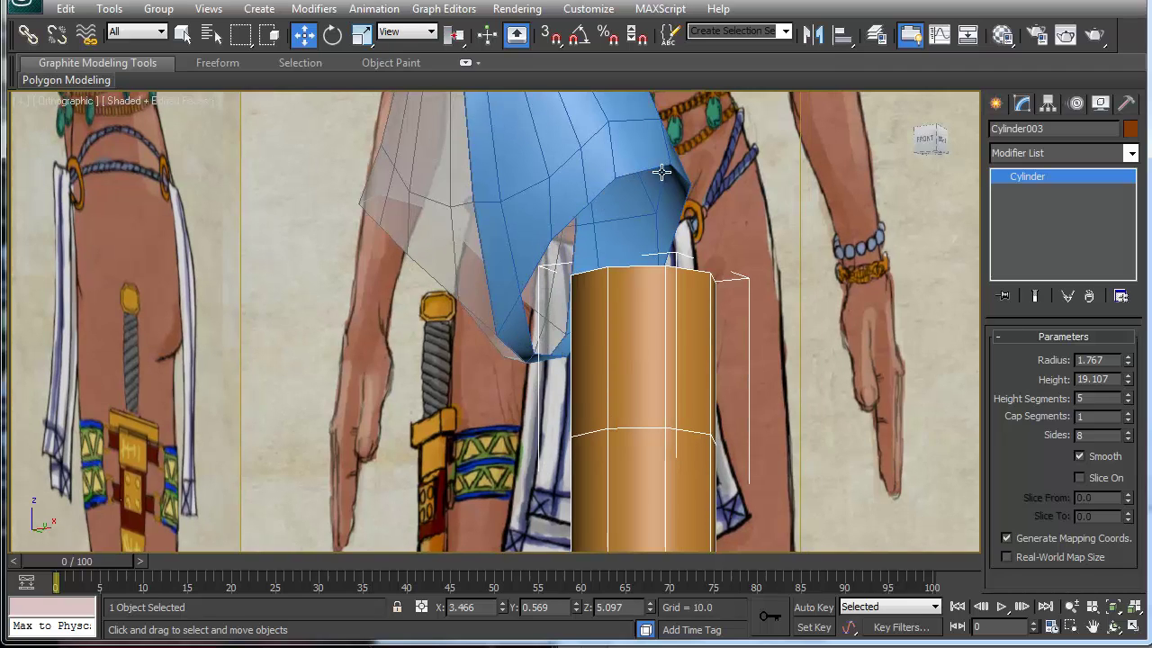
middle_click_drag(720, 321, 648, 360, "alt")
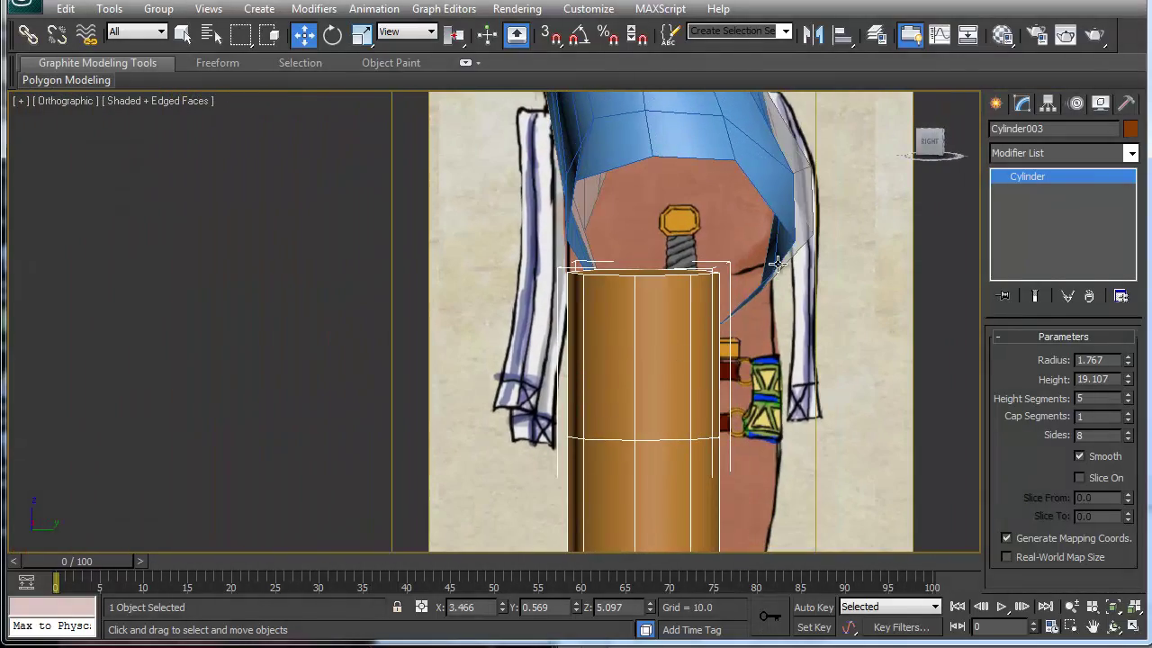
middle_click_drag(678, 387, 810, 400, "alt")
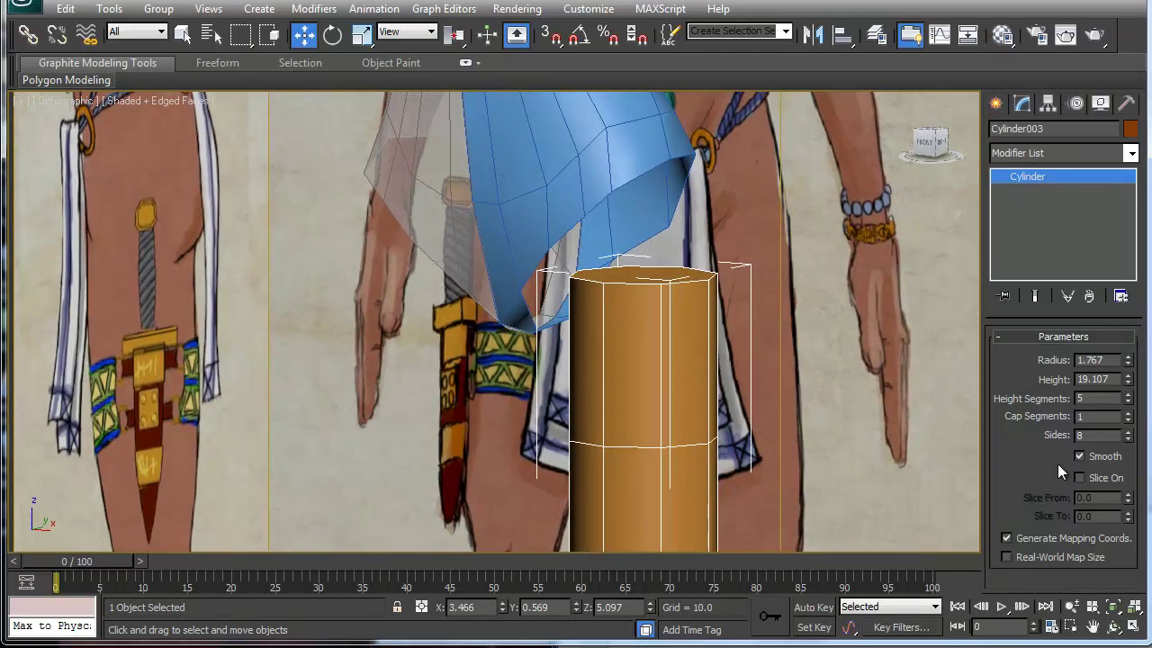
left_click(1127, 431)
left_click(1128, 431)
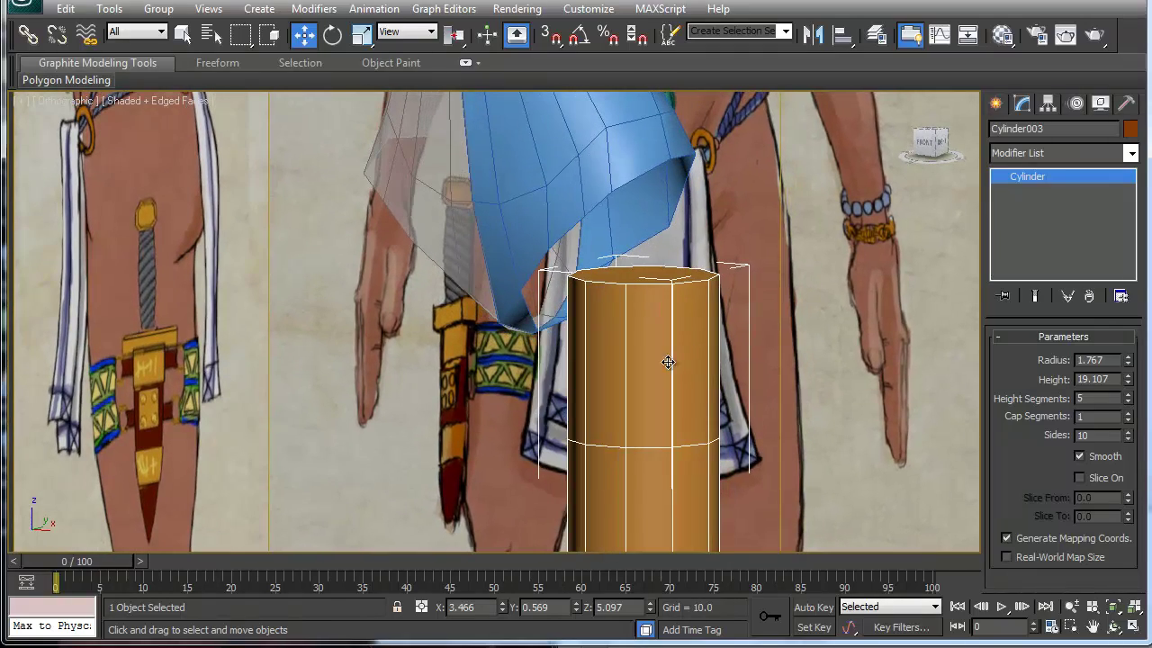
Convert the ten-sided cylinder to an editable poly.
middle_click_drag(640, 379, 686, 368, "alt")
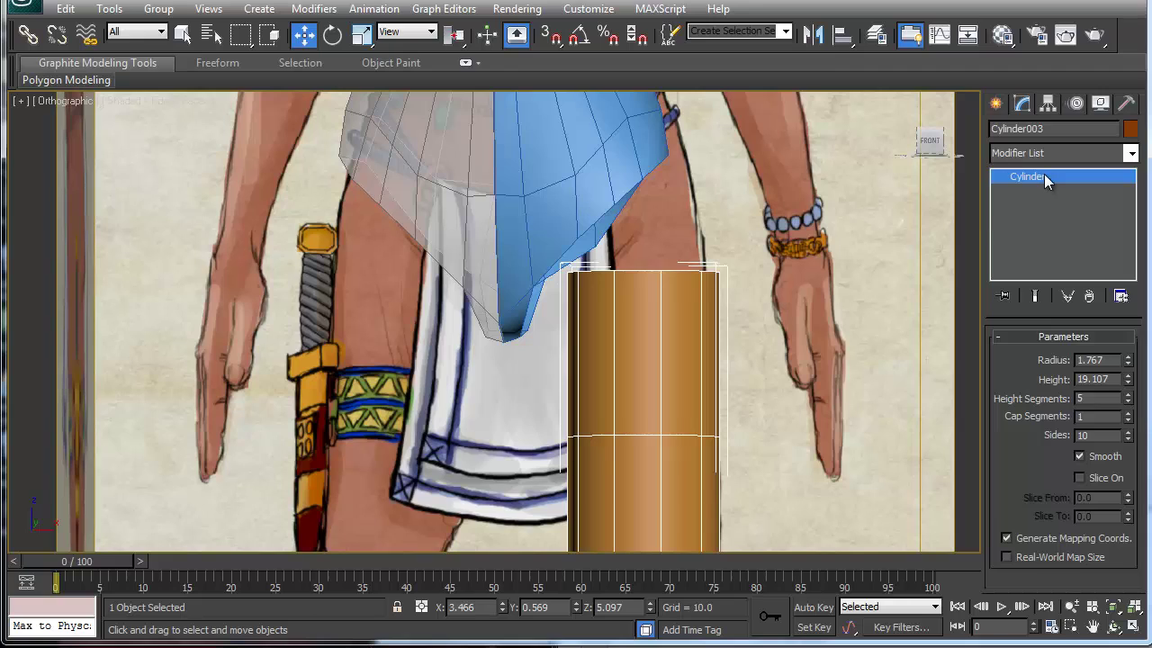
right_click(1044, 174)
left_click(1082, 310)
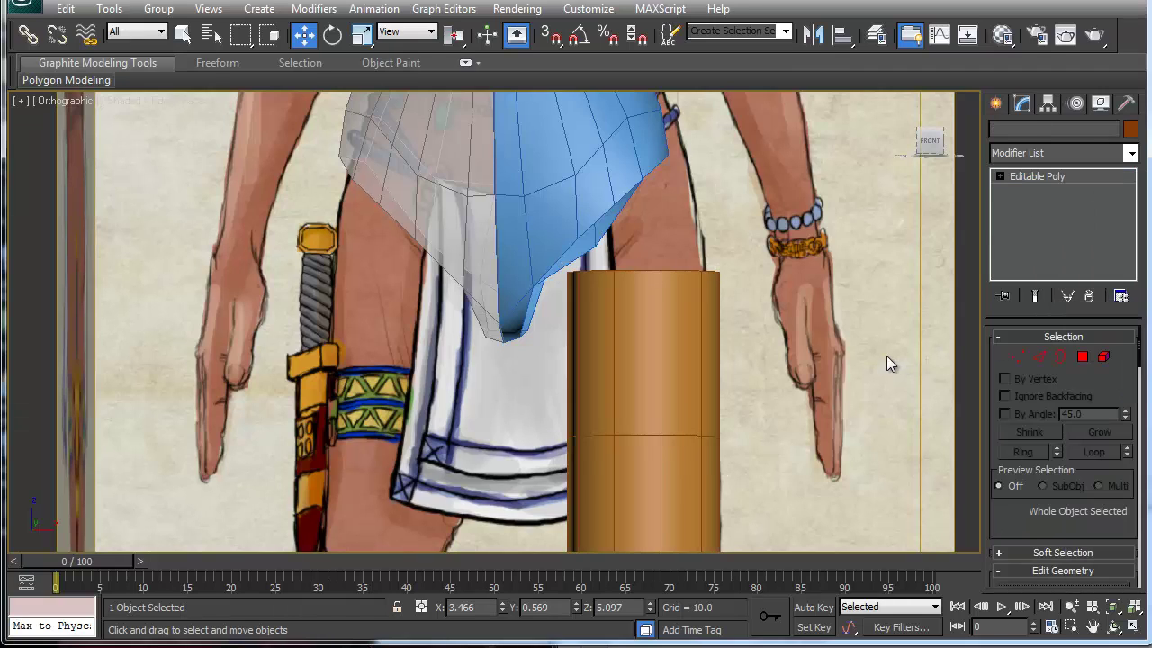
Delete the polygon capping the upper end of the cylinder.
left_click(1081, 357)
middle_click_drag(684, 307, 657, 329, "alt")
left_click(655, 311)
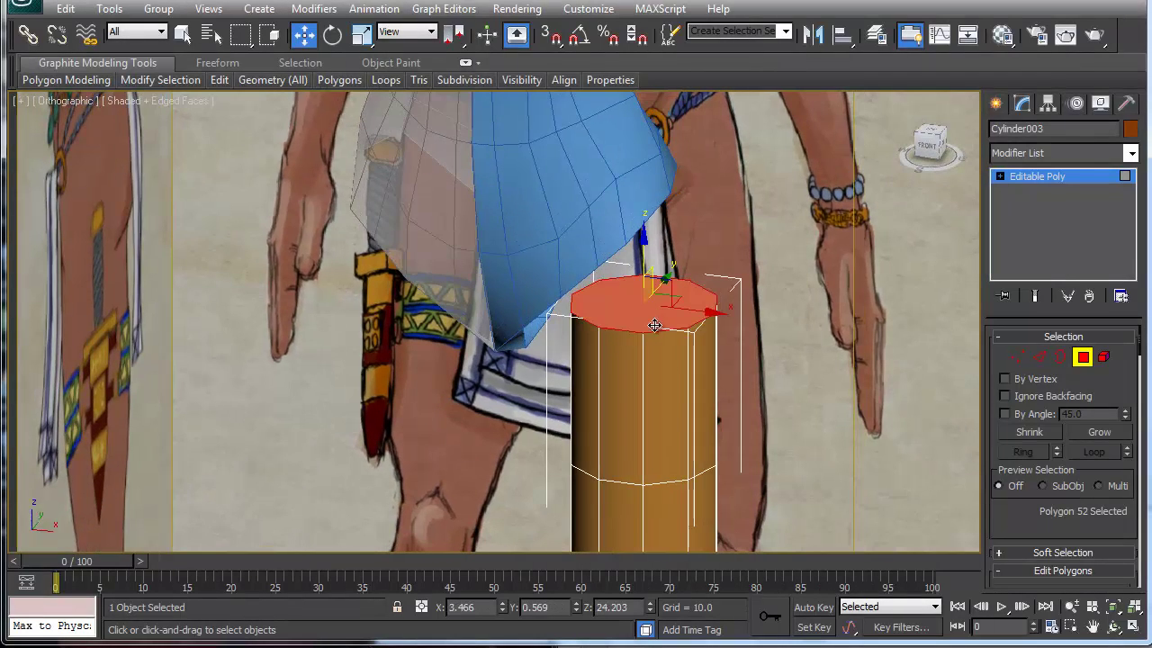
middle_click_drag(681, 407, 654, 330)
key("Delete")
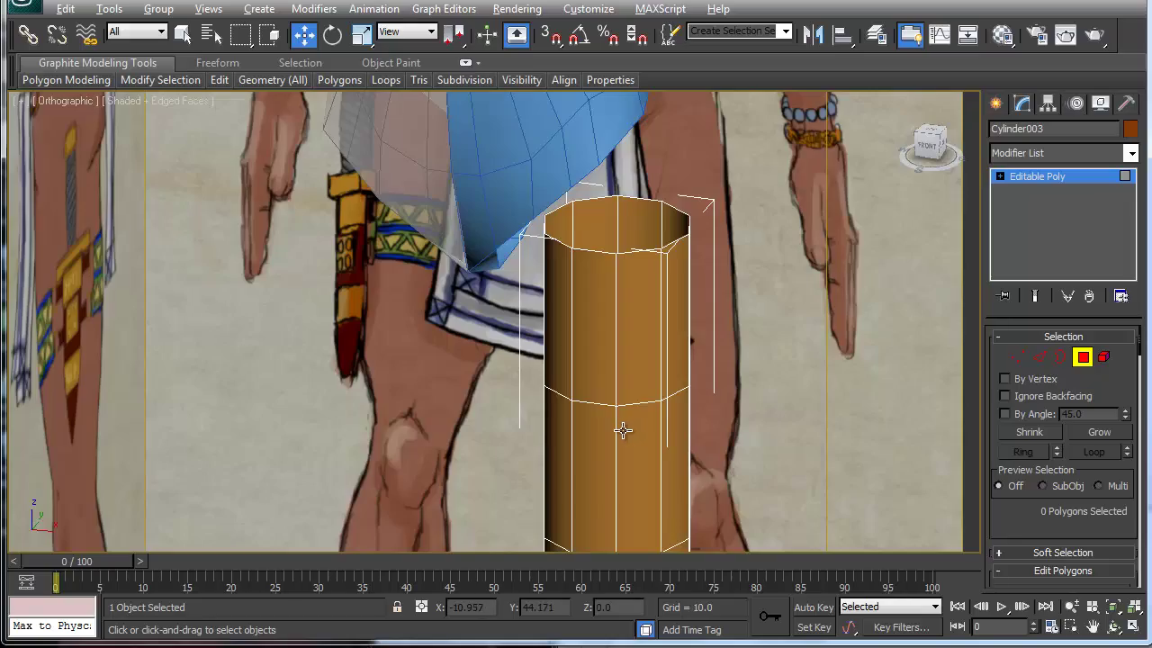
Select the cylinder's open upper border and rotate it in the front view to follow the slope of the torso's leg opening.
scroll(643, 418, "up", 2)
middle_click_drag(650, 412, 591, 411, "alt")
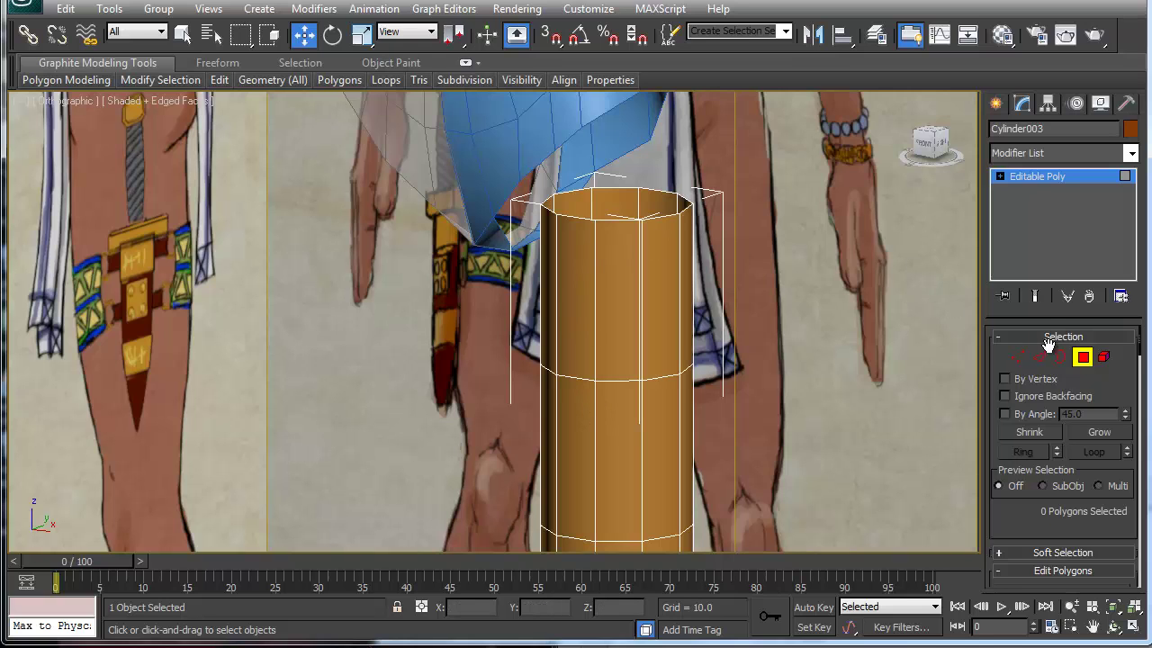
left_click(1059, 356)
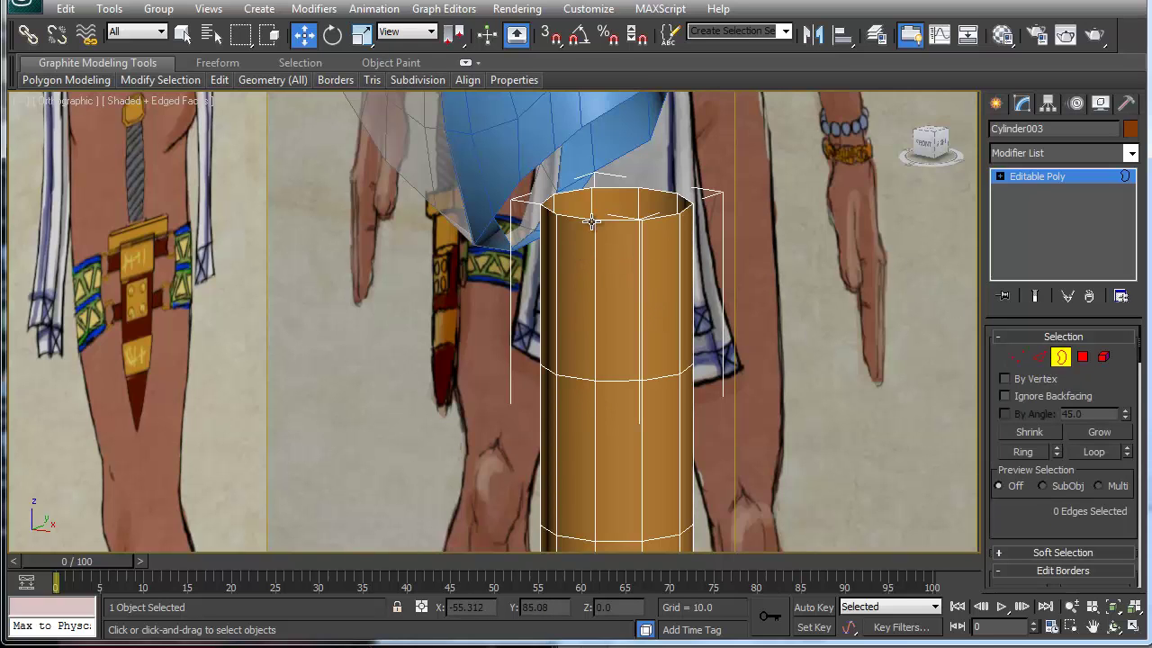
middle_click_drag(591, 242, 558, 330, "alt")
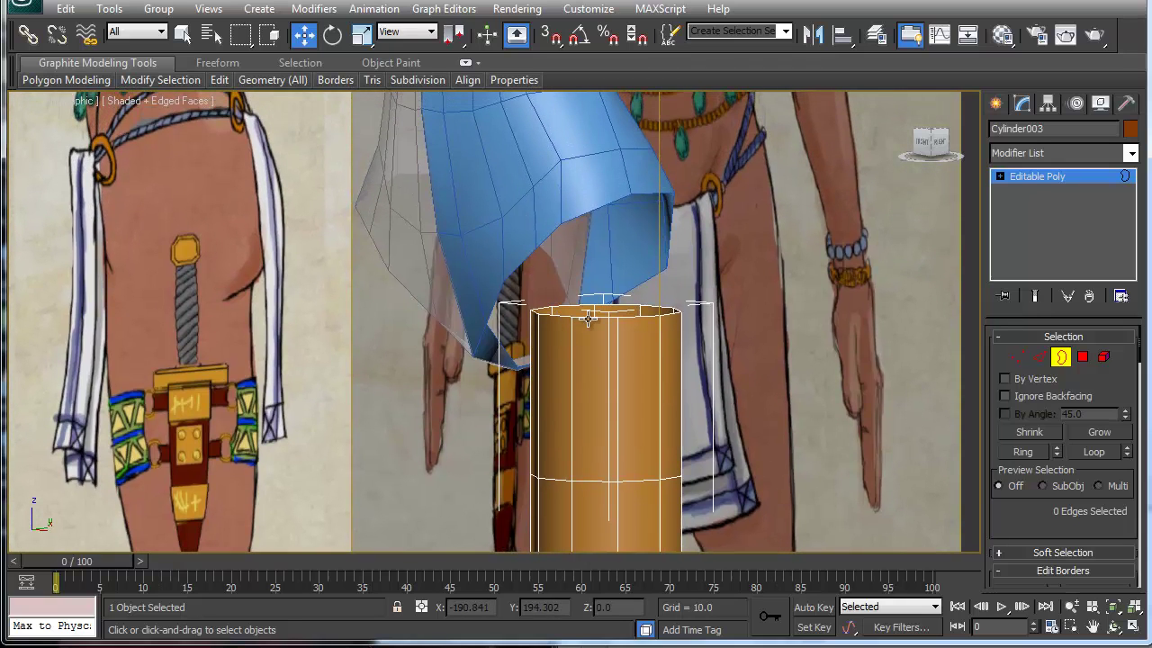
left_click(587, 314)
key("f")
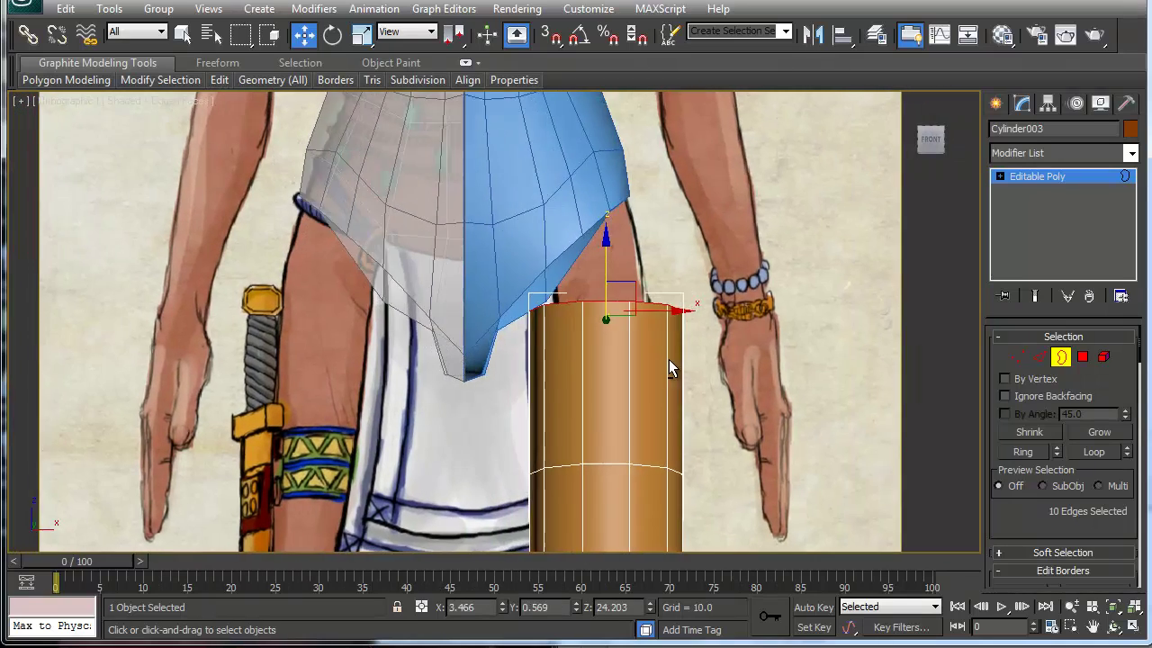
key("e")
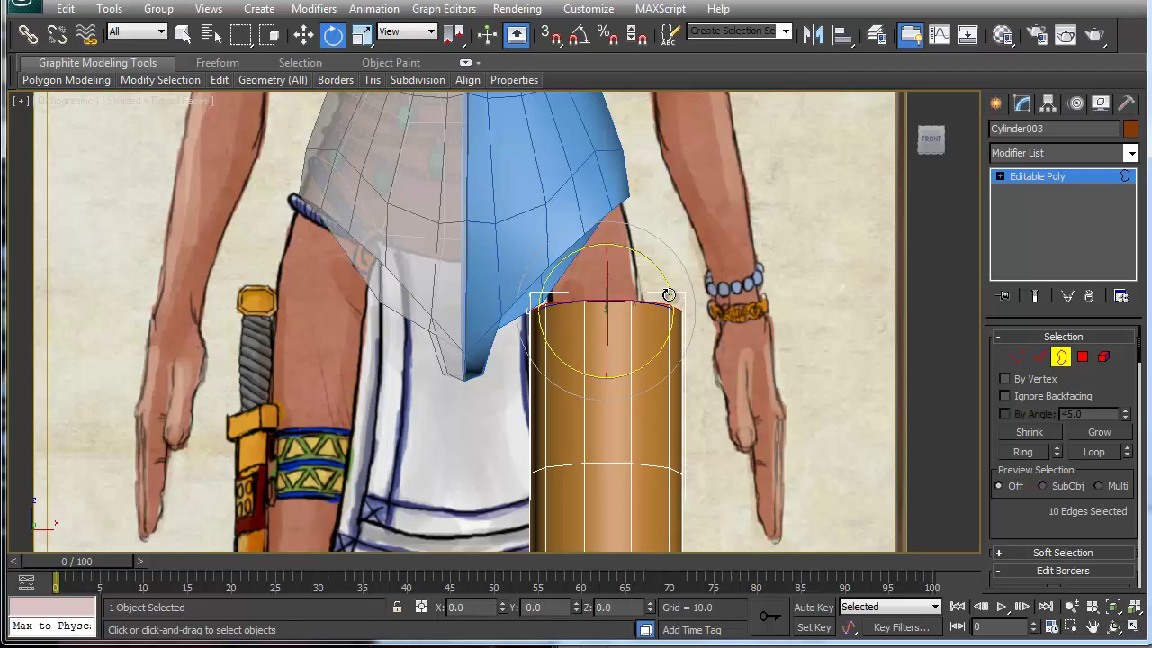
left_click_drag(673, 289, 667, 212)
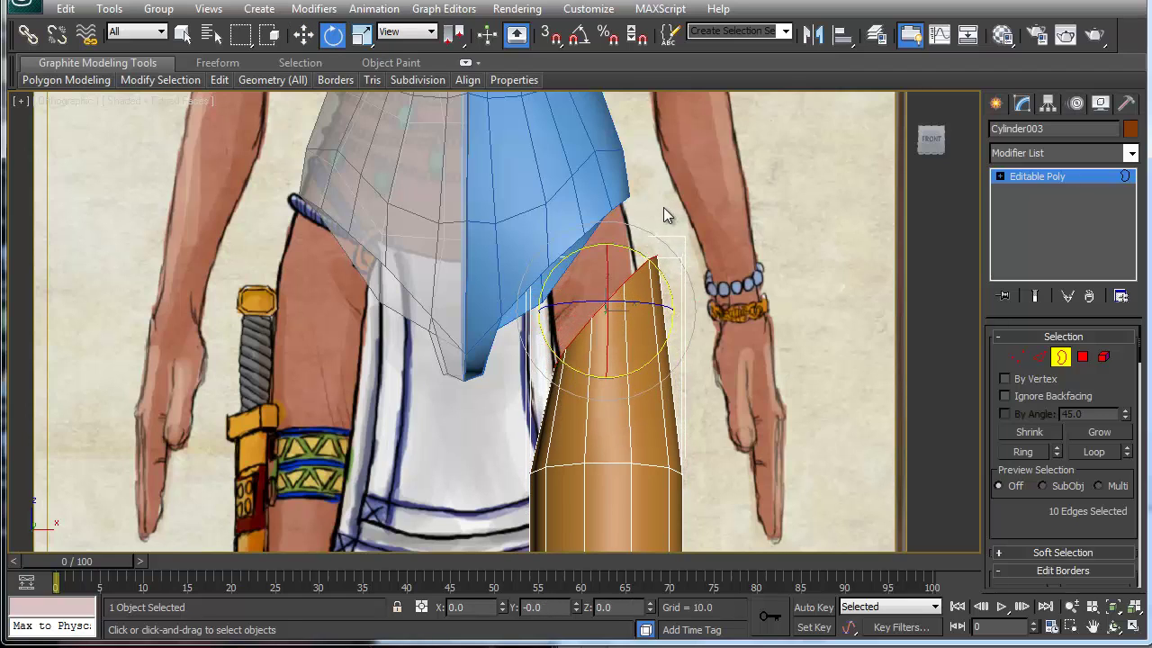
Widen the leg's open upper border to about 152% and move it up and inward against the torso's leg opening.
key("w")
key("e")
key("r")
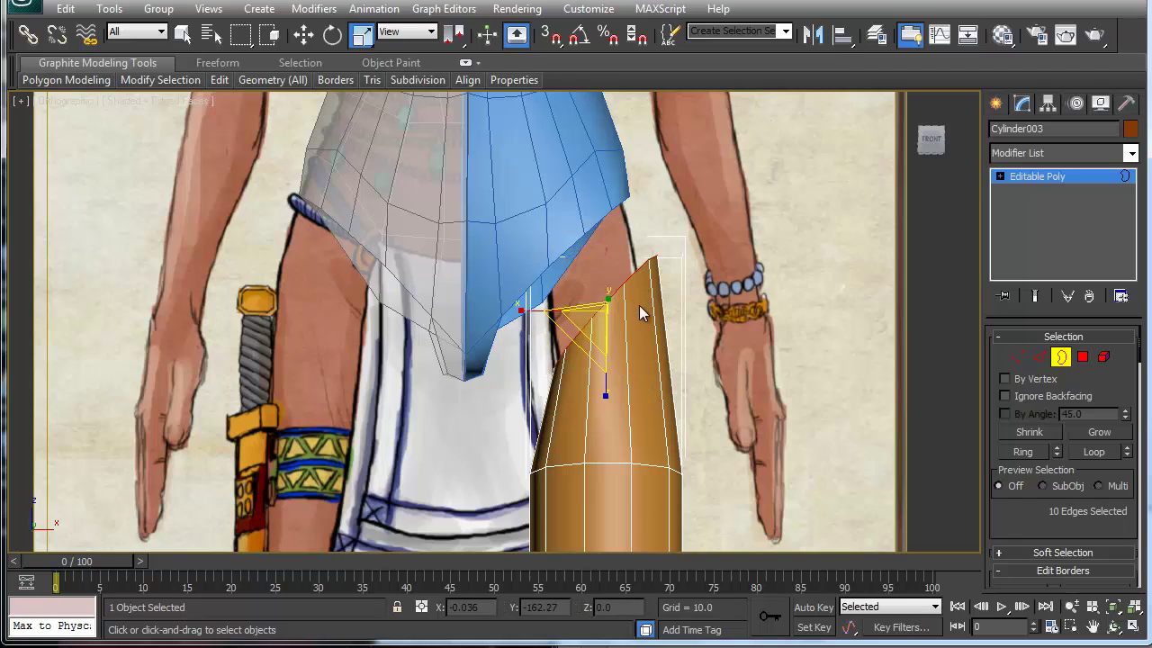
left_click_drag(563, 337, 576, 353)
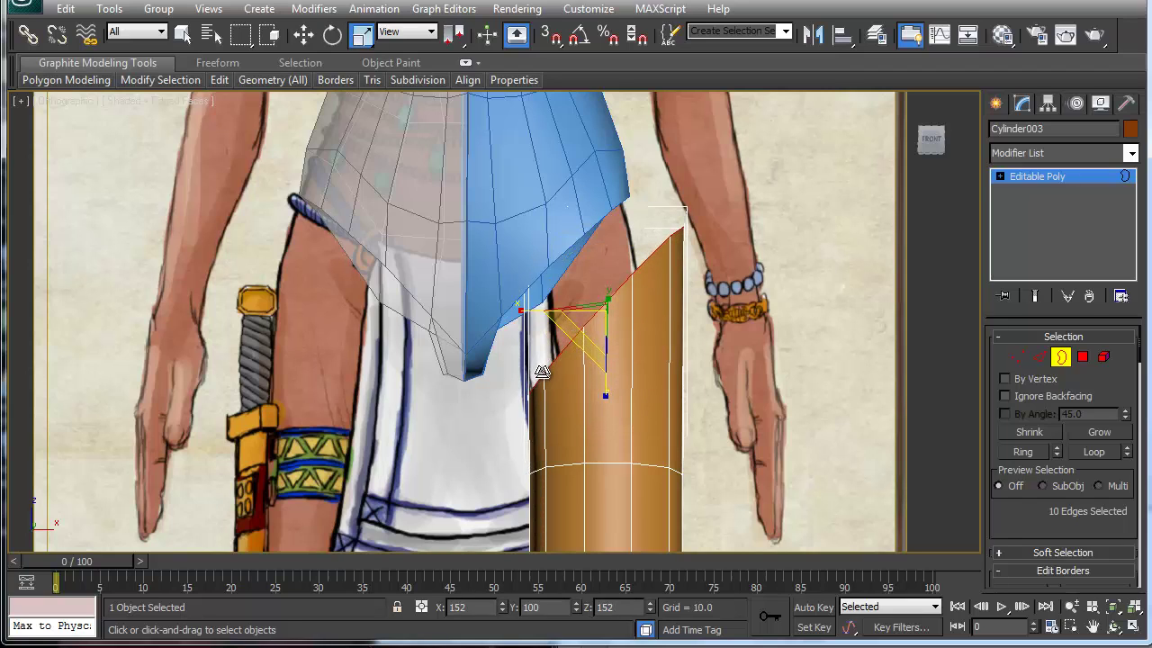
key("w")
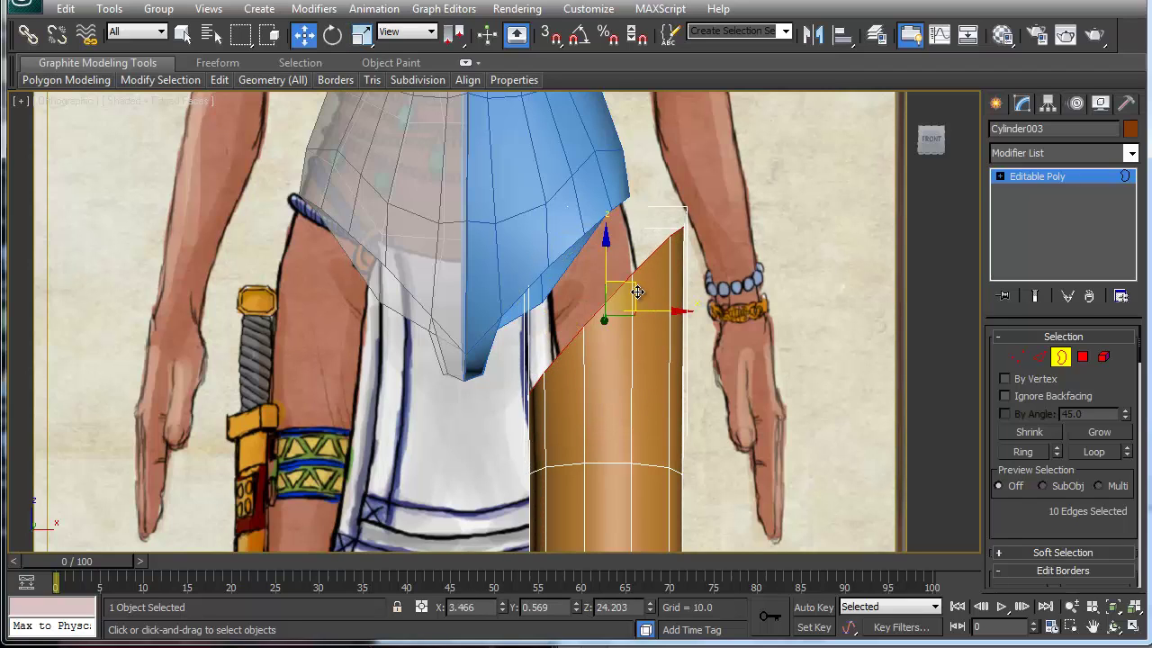
left_click_drag(624, 298, 591, 272)
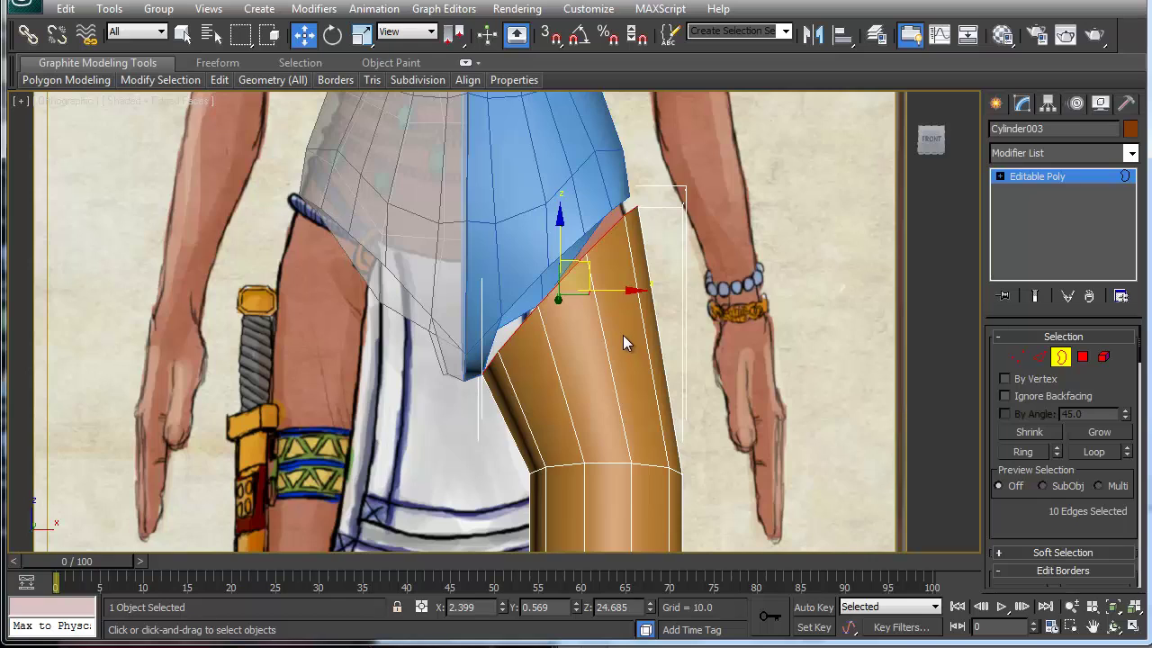
Make the leg mesh see-through in the front view so the reference leg shows behind it.
key("f")
key("z")
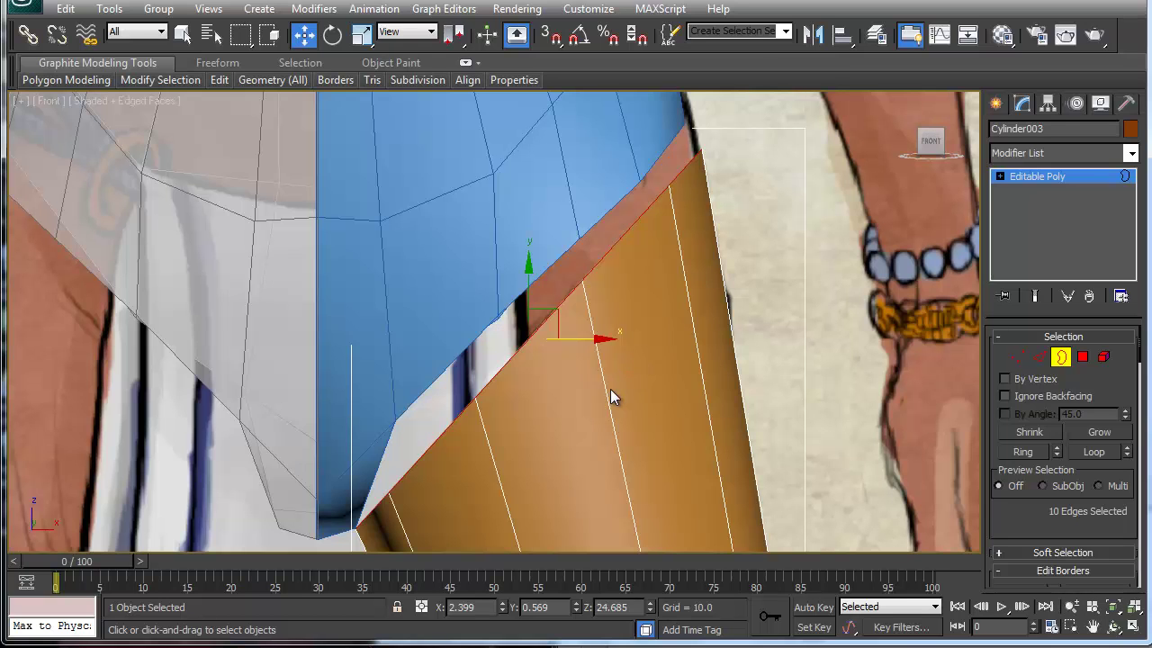
scroll(610, 392, "down", 10)
key("alt+x")
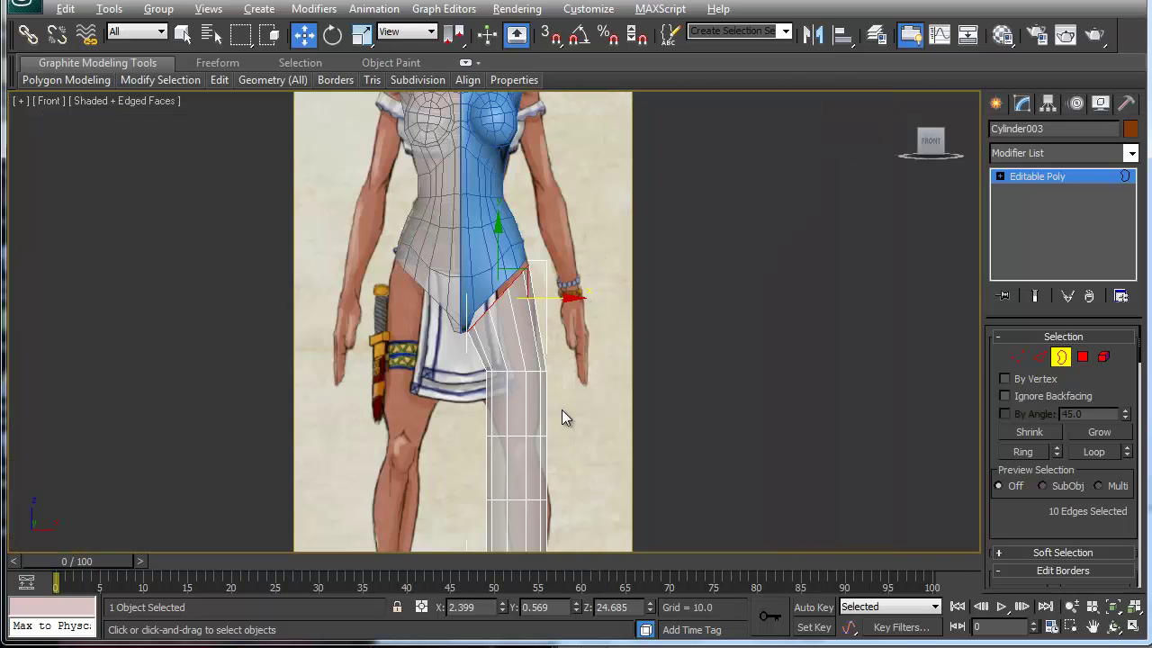
middle_click_drag(561, 409, 550, 339)
scroll(484, 230, "up", 5)
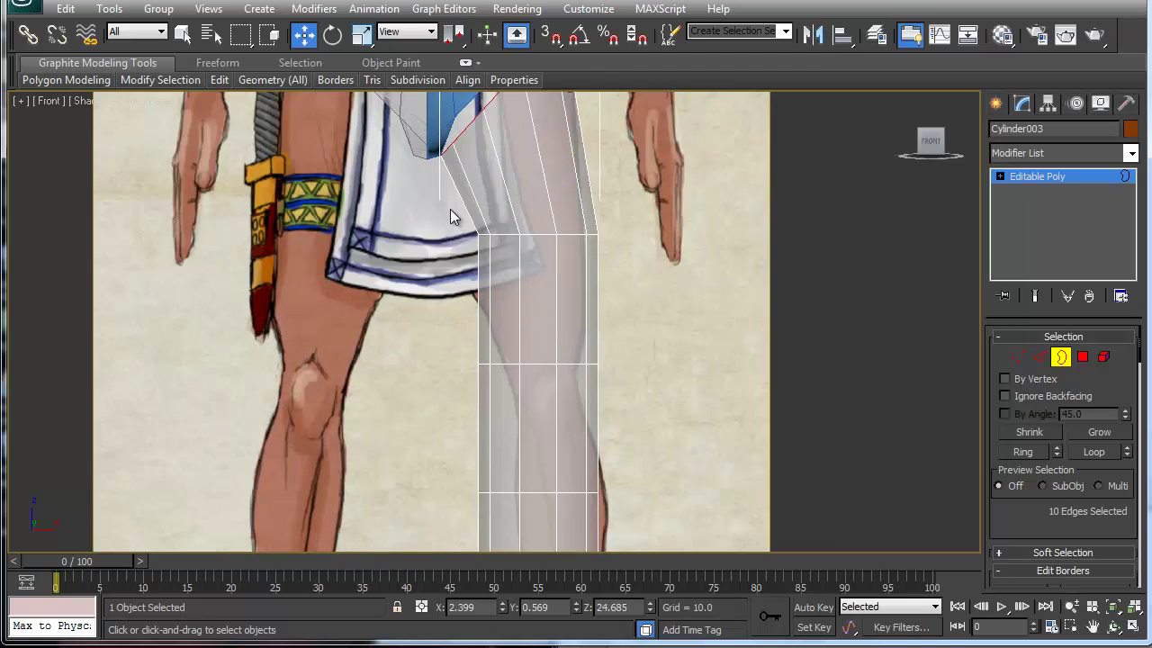
Move the mid-thigh vertex row inward and widen it slightly to match the reference thigh.
key("1")
left_click_drag(468, 219, 590, 233)
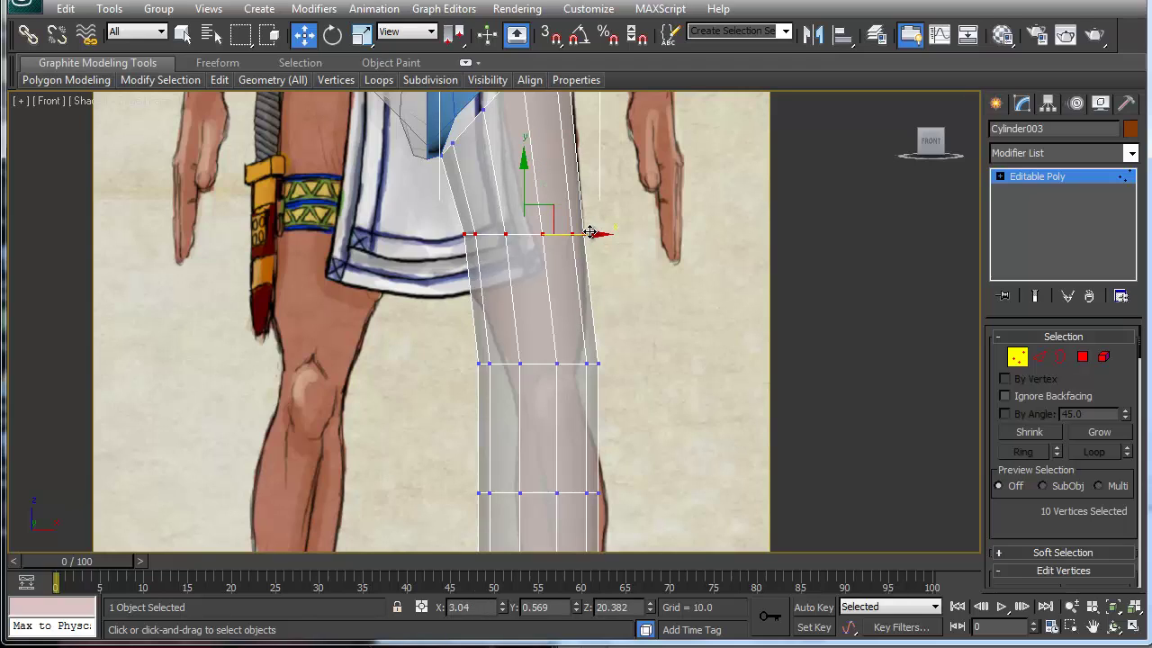
key("e")
key("r")
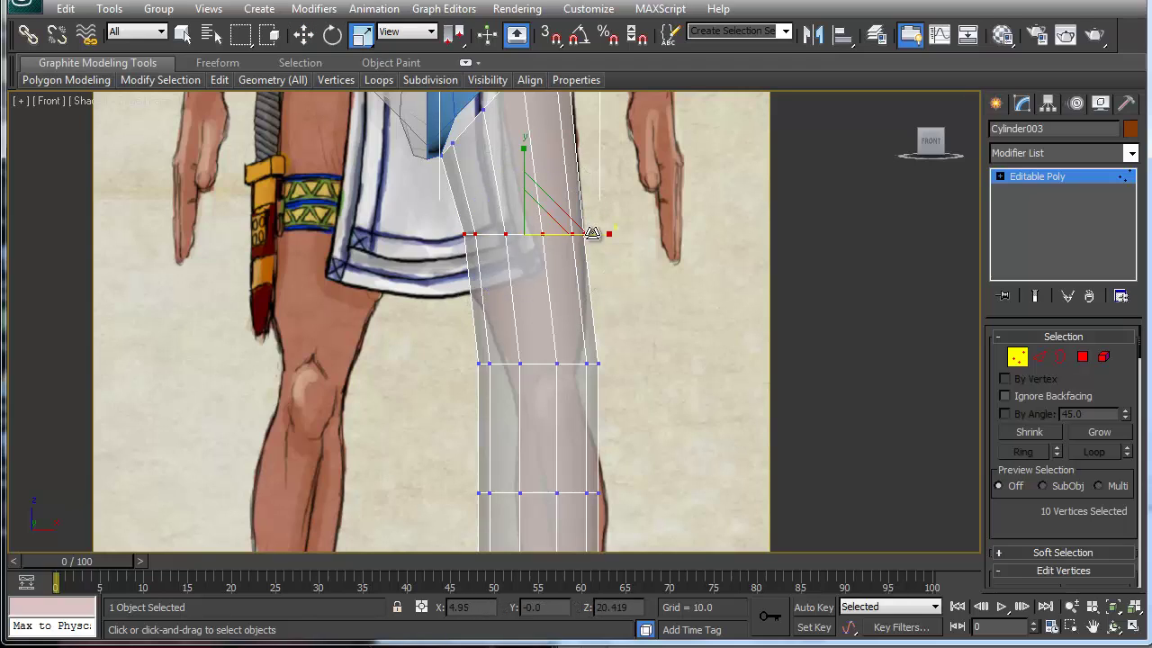
left_click_drag(601, 234, 609, 236)
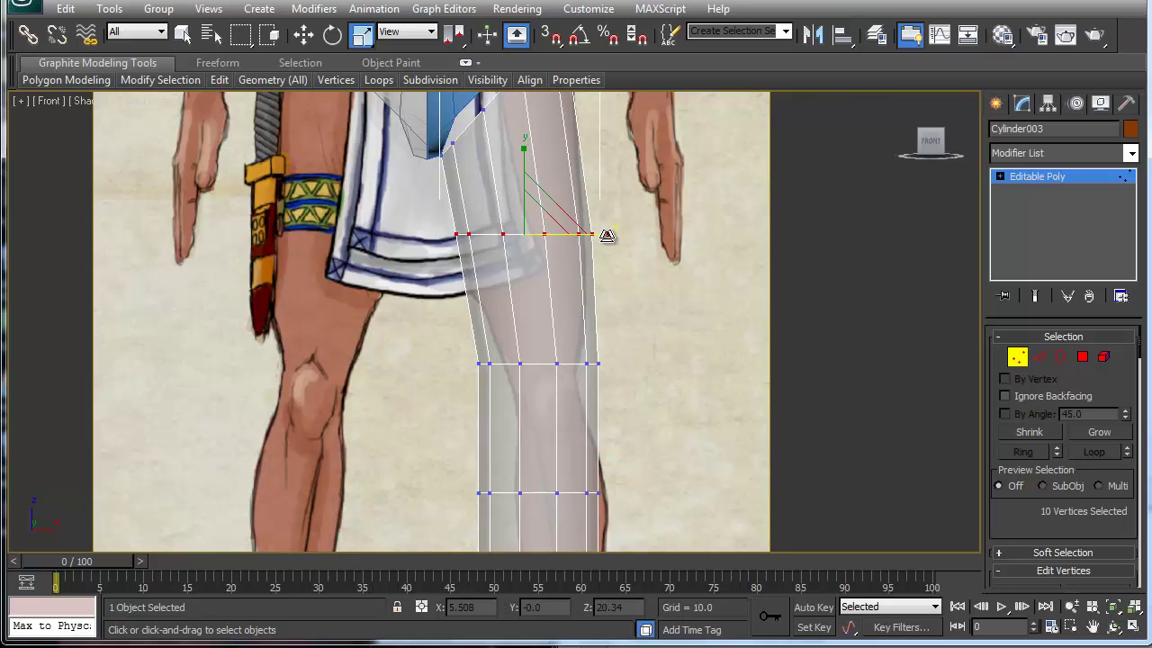
Scale and shift the vertex rows at the knee and upper calf to fit the reference leg's outline.
middle_click_drag(598, 334, 558, 231)
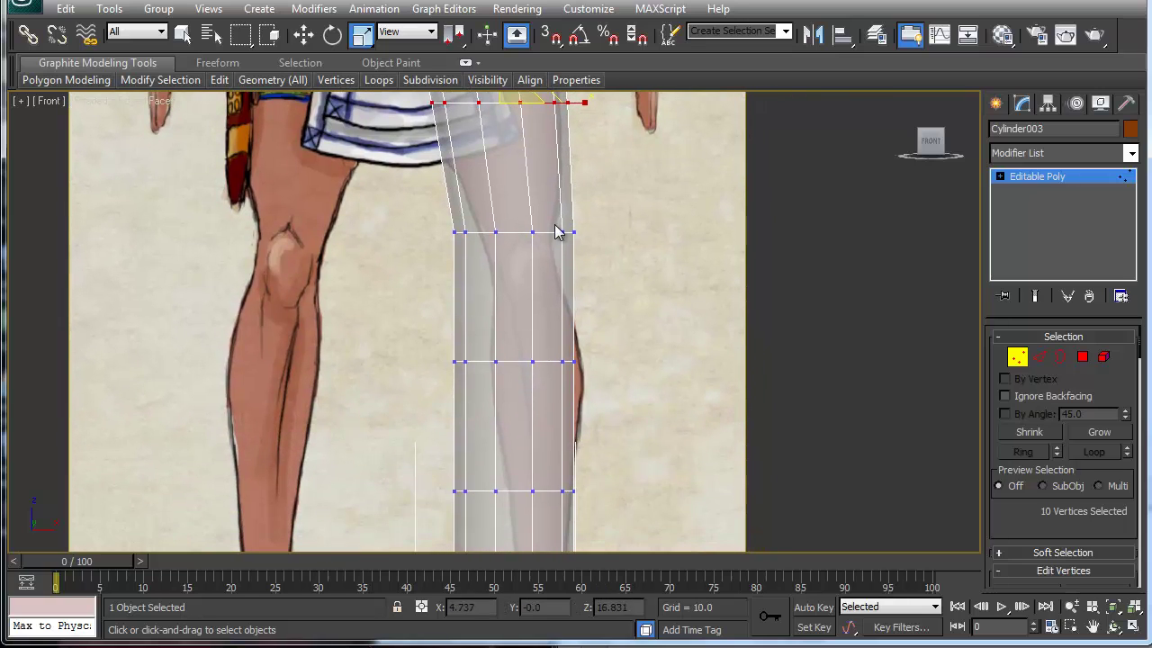
left_click_drag(584, 265, 560, 239)
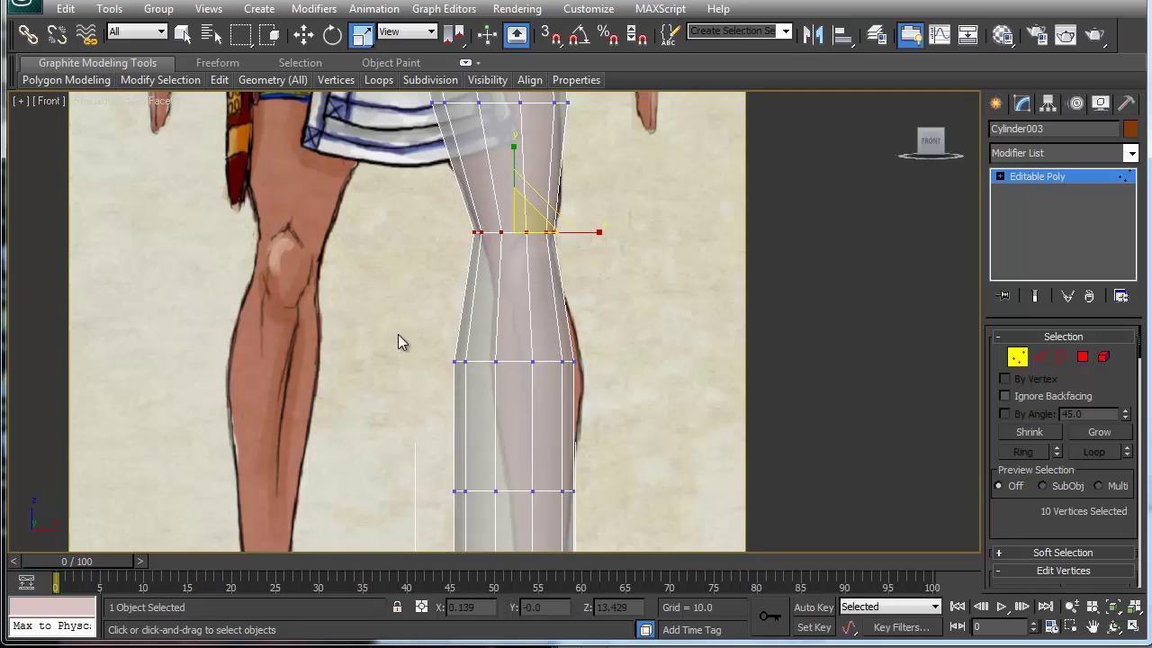
left_click_drag(415, 322, 593, 361)
key("w")
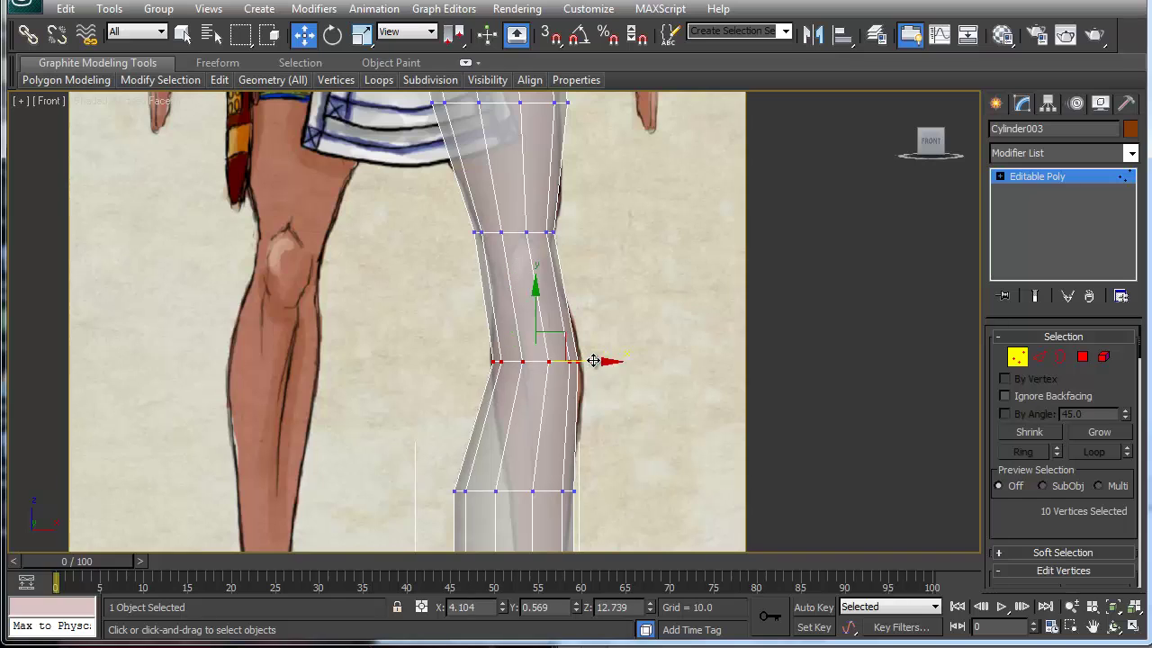
key("e")
key("r")
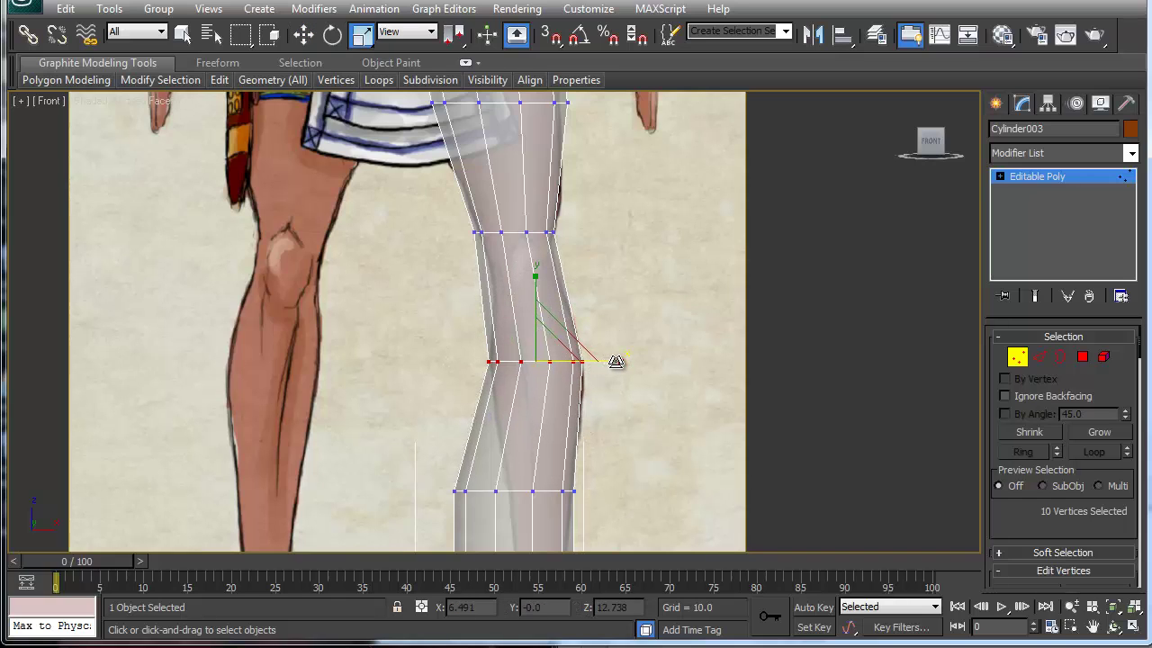
Narrow the lower-calf and ankle vertex rows and move them over the reference shin and ankle.
middle_click_drag(543, 404, 571, 205)
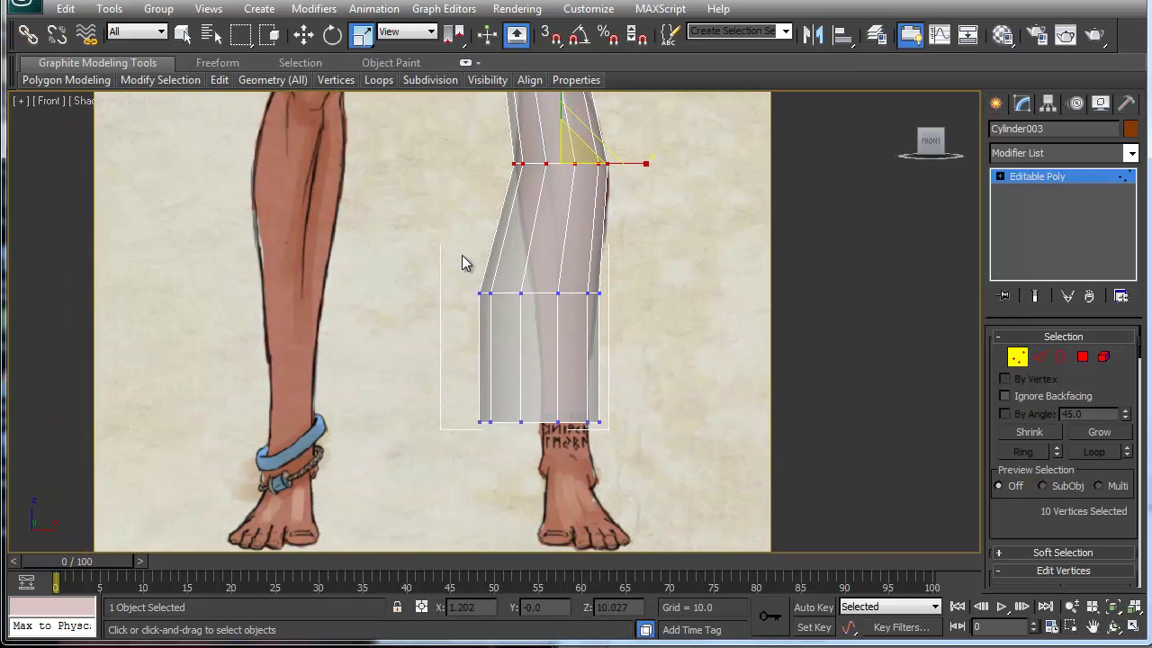
left_click_drag(613, 338, 632, 330)
key("e")
key("w")
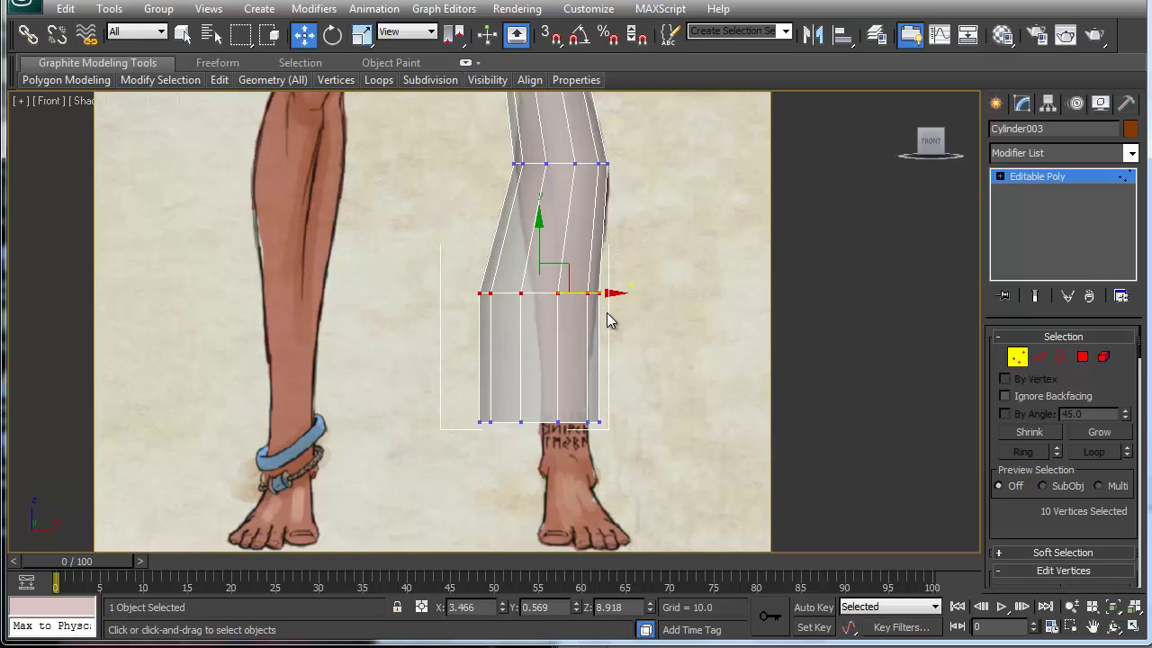
key("r")
left_click_drag(620, 293, 551, 297)
key("w")
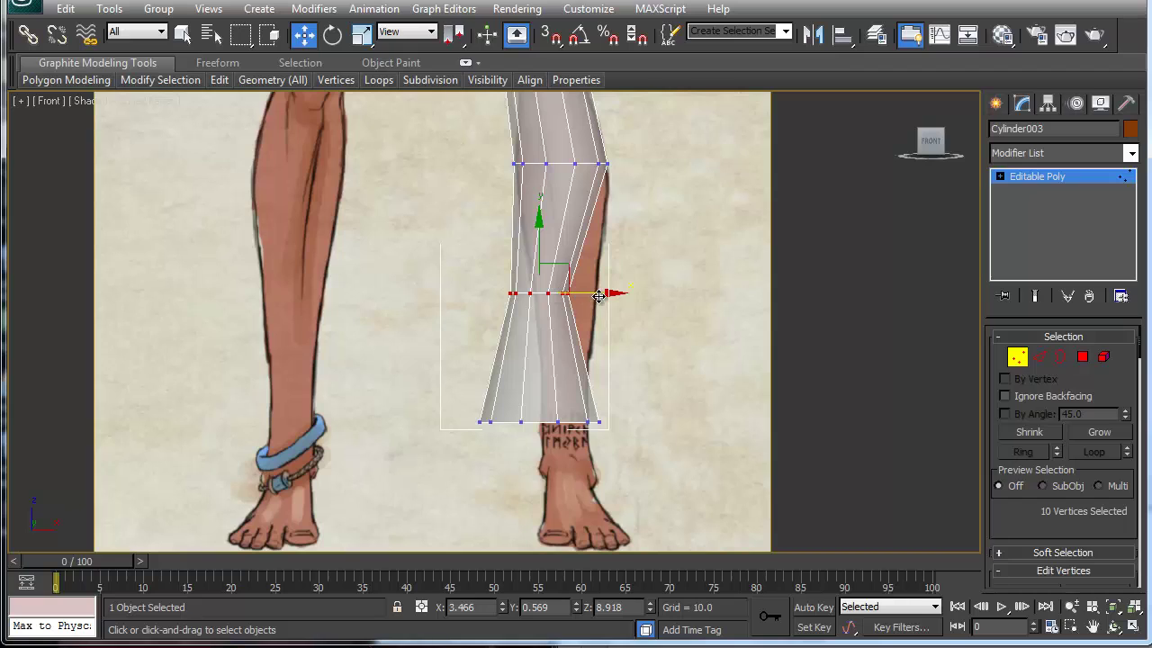
left_click_drag(621, 295, 617, 293)
key("r")
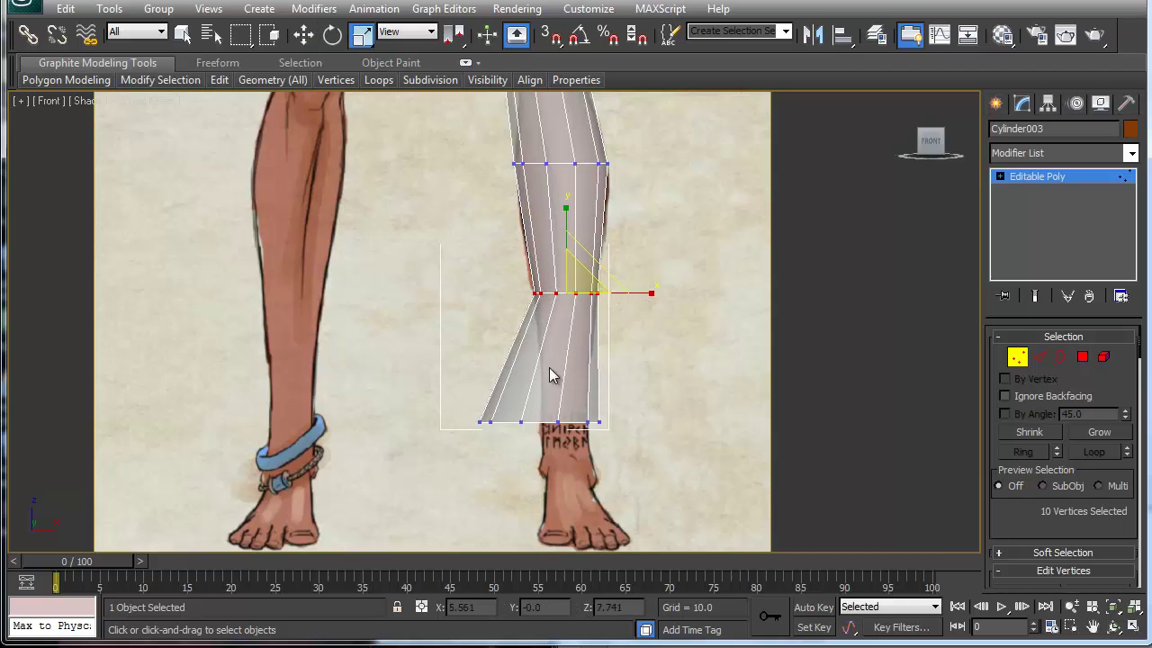
left_click_drag(563, 443, 615, 423)
key("w")
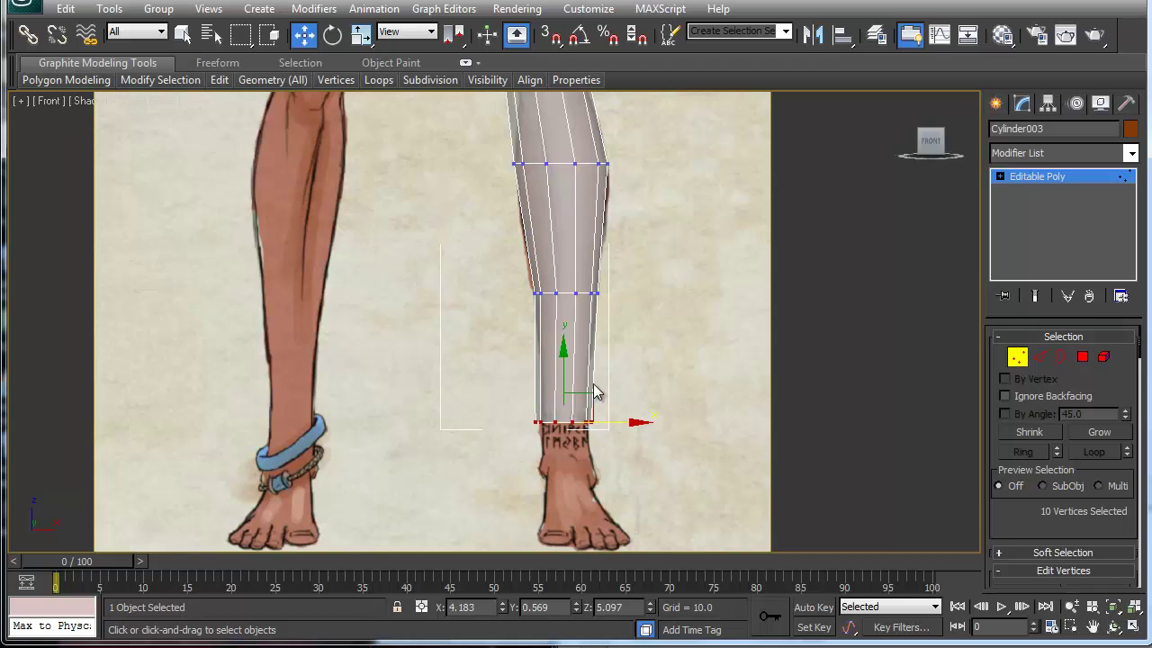
Move the thigh row's outer vertices and the knee row's inner vertices inward to follow the reference outline.
middle_click_drag(580, 307, 547, 506)
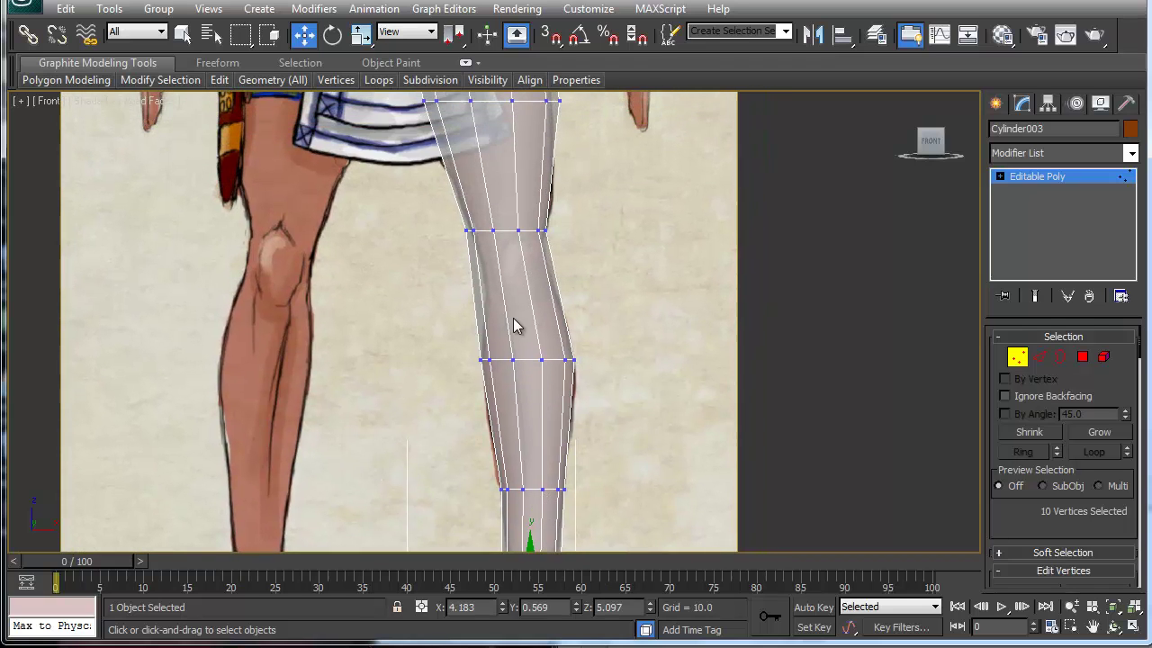
middle_click_drag(515, 347, 527, 486)
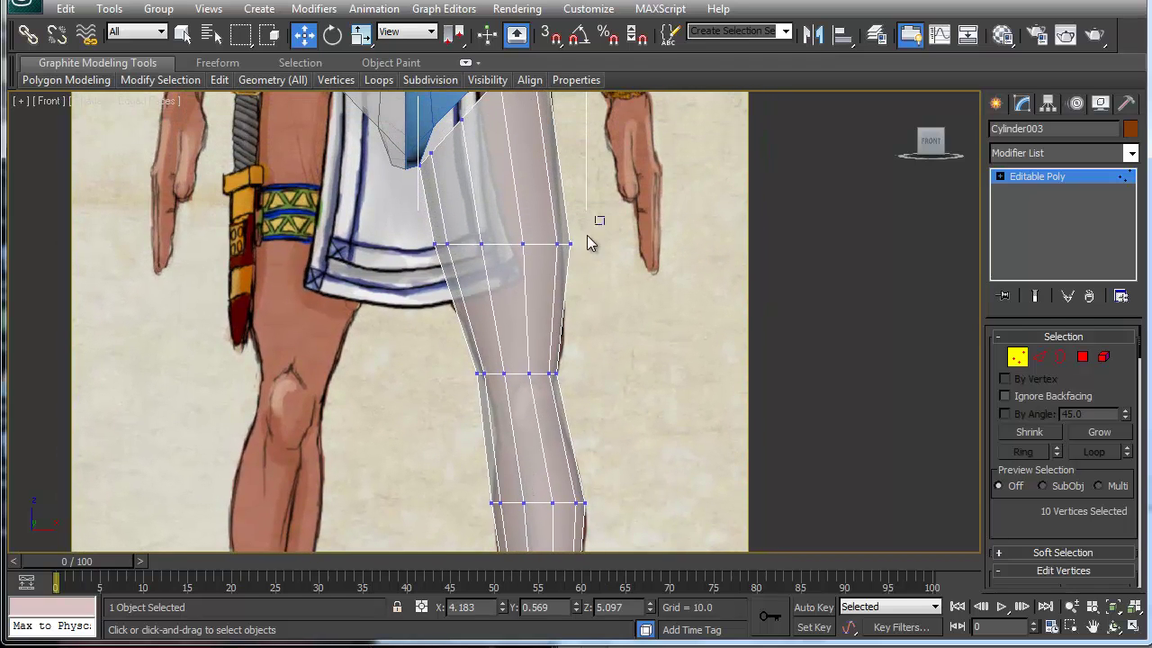
left_click_drag(587, 237, 548, 274)
left_click_drag(609, 248, 599, 248)
middle_click_drag(540, 367, 530, 319)
scroll(528, 314, "up", 2)
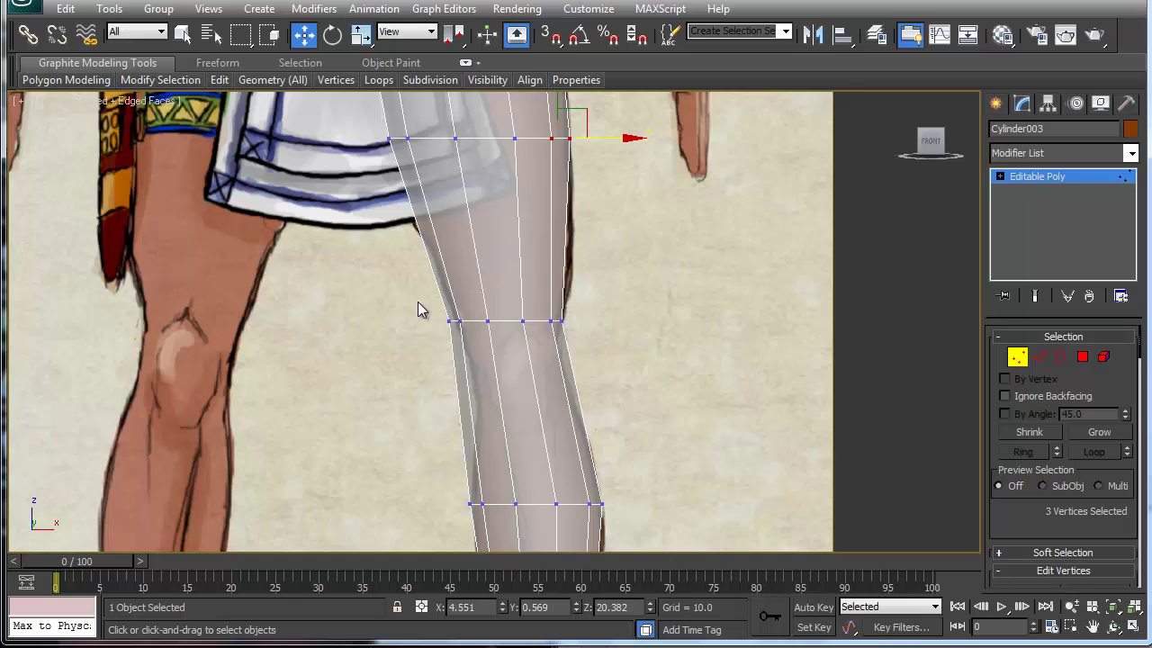
left_click_drag(417, 298, 544, 322)
QuickSlice a new edge row across the lower thigh, just below the skirt hem.
middle_click_drag(412, 238, 404, 246)
right_click(406, 237)
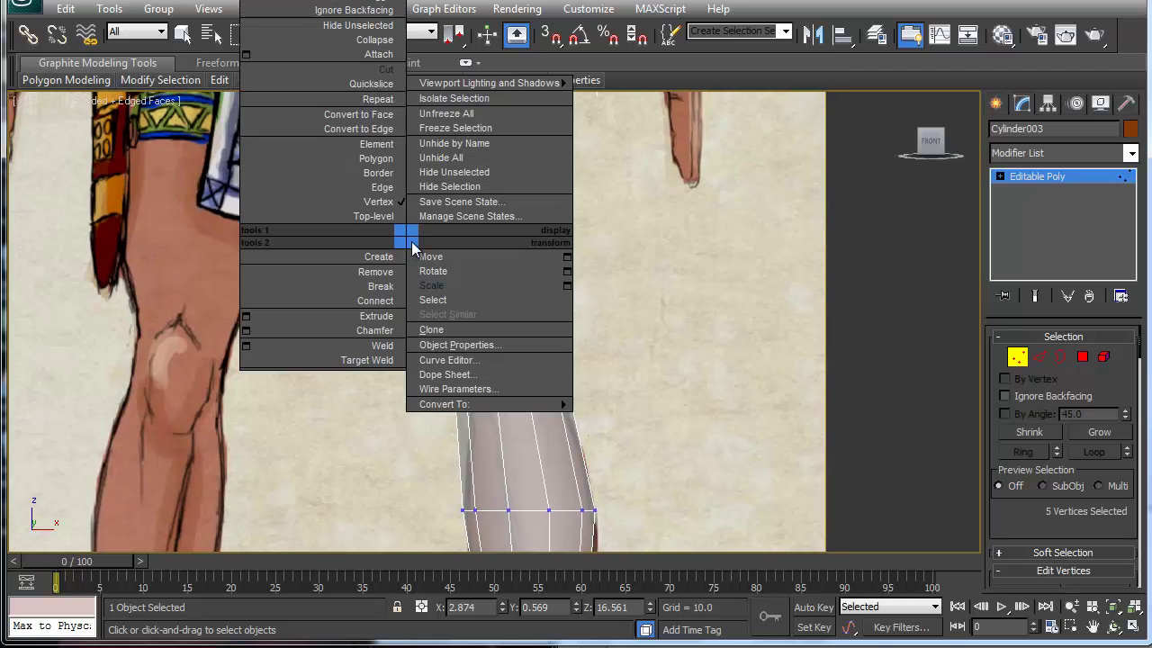
left_click(401, 243)
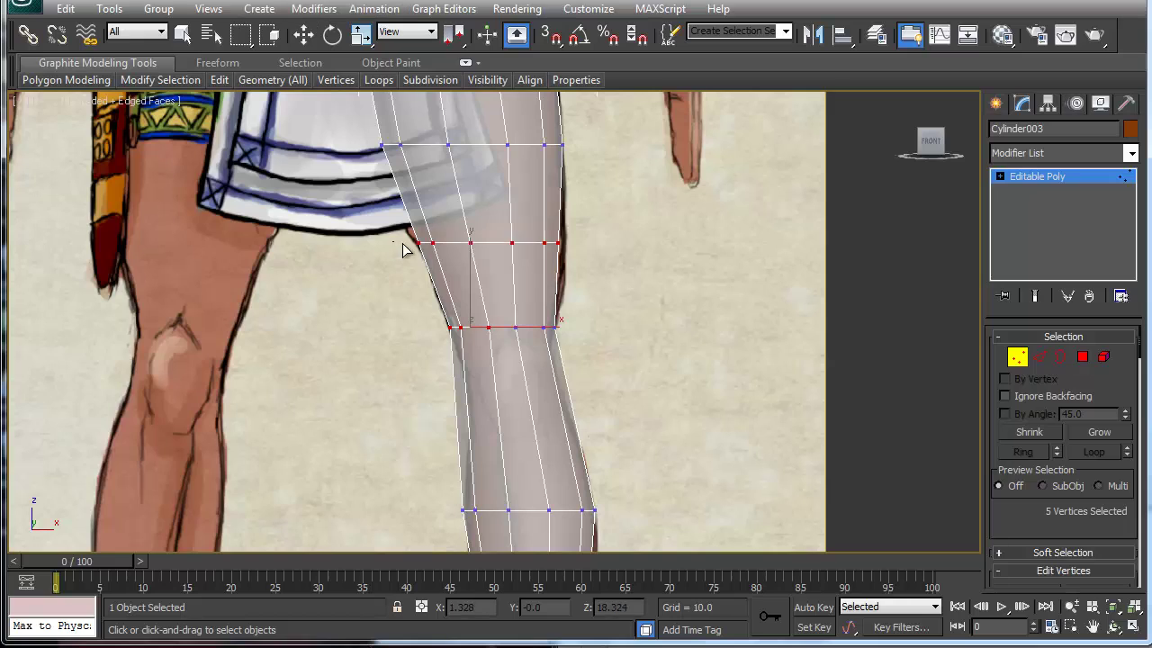
left_click(607, 231)
Move the outer and inner vertices of the new lower-thigh row outward to the edges of the reference leg.
key("w")
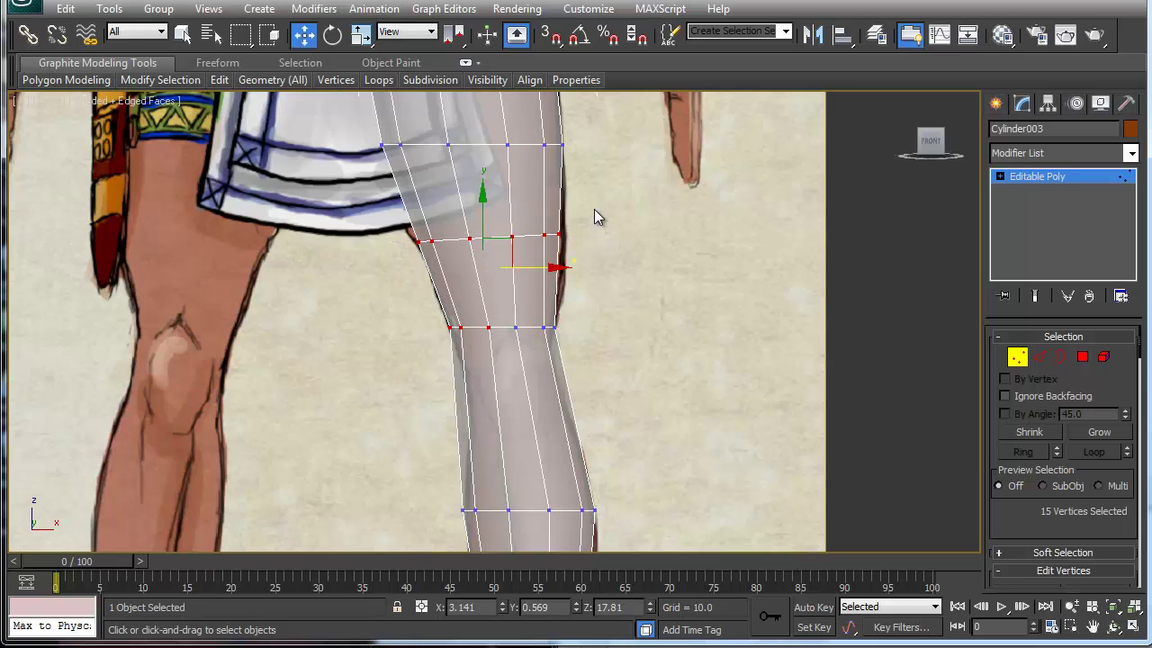
left_click_drag(518, 260, 521, 260)
left_click_drag(588, 241, 603, 234)
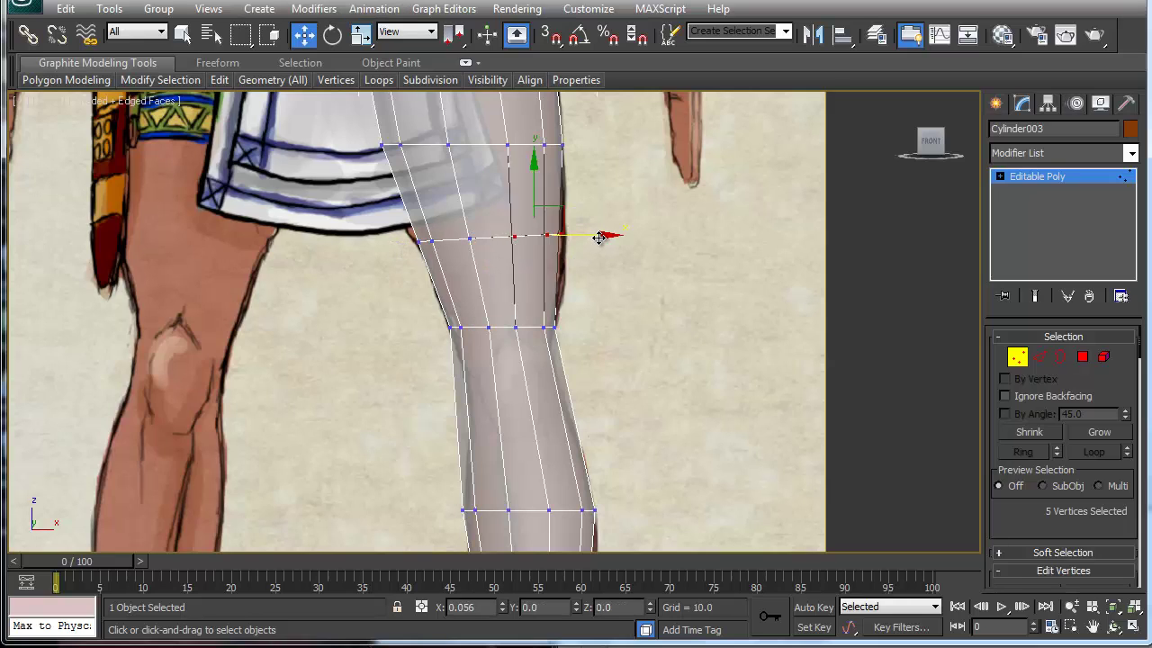
middle_click_drag(473, 368, 467, 363)
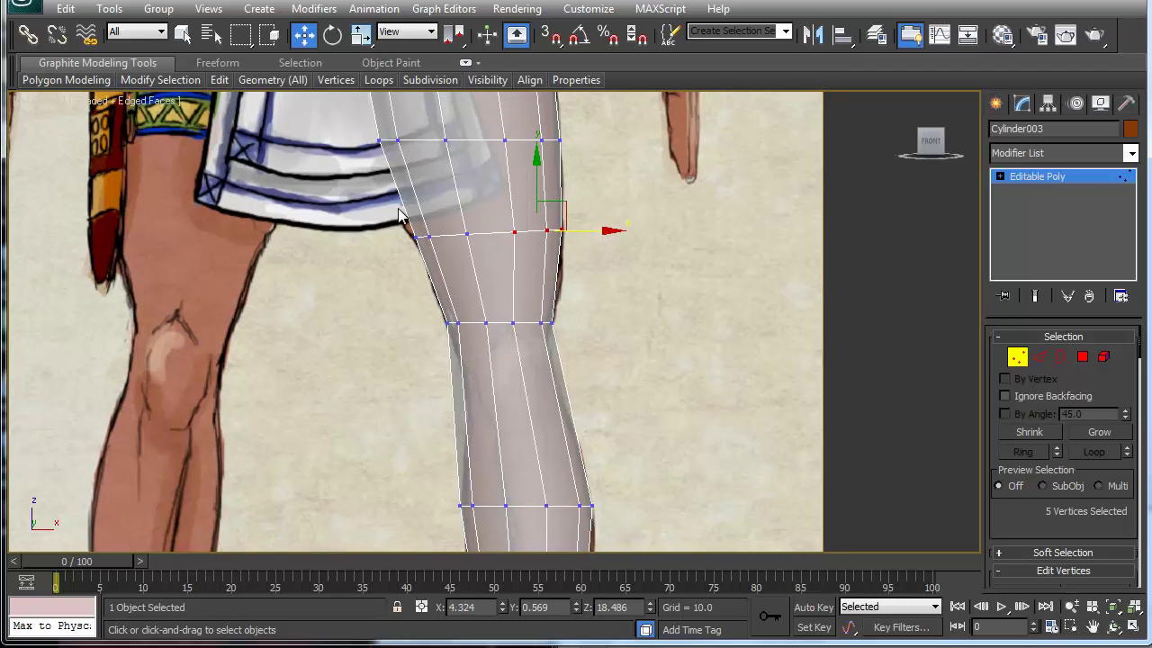
left_click_drag(481, 248, 483, 247)
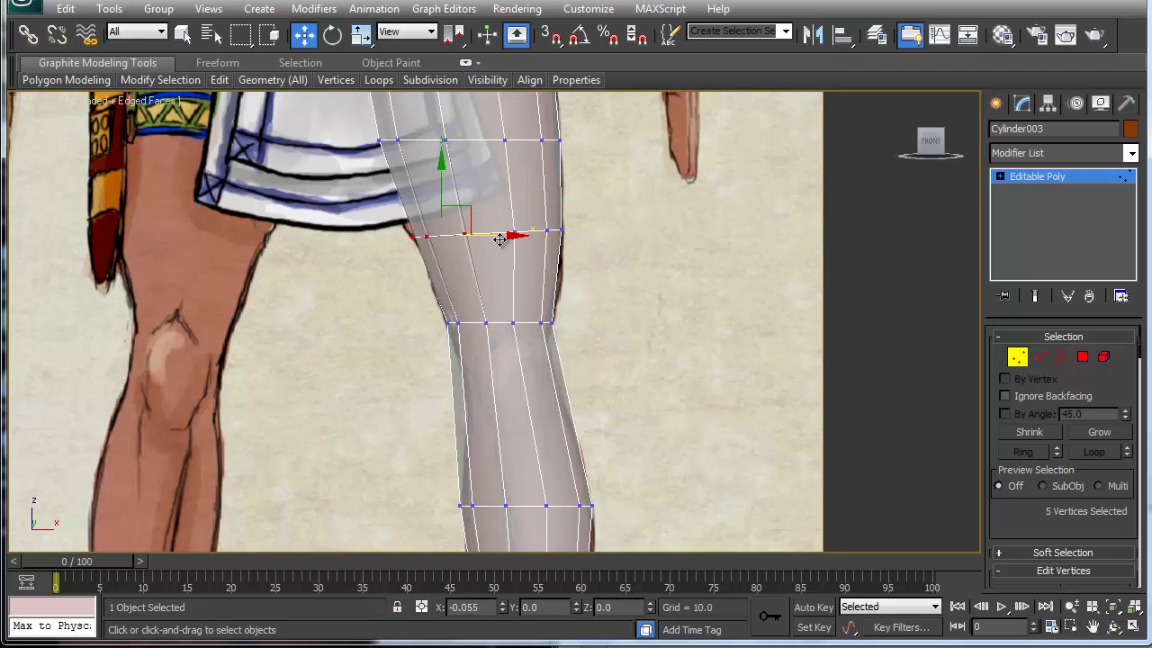
QuickSlice a horizontal edge row just below the knee, midway between the knee and calf rows.
middle_click_drag(496, 463, 474, 329)
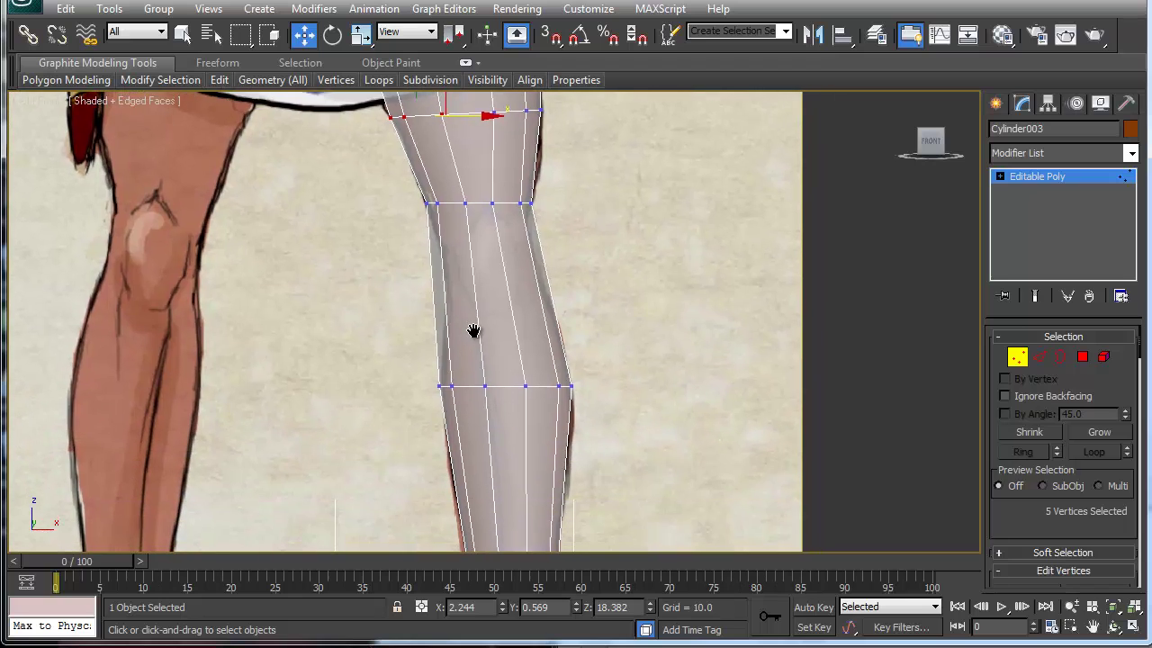
right_click(407, 294)
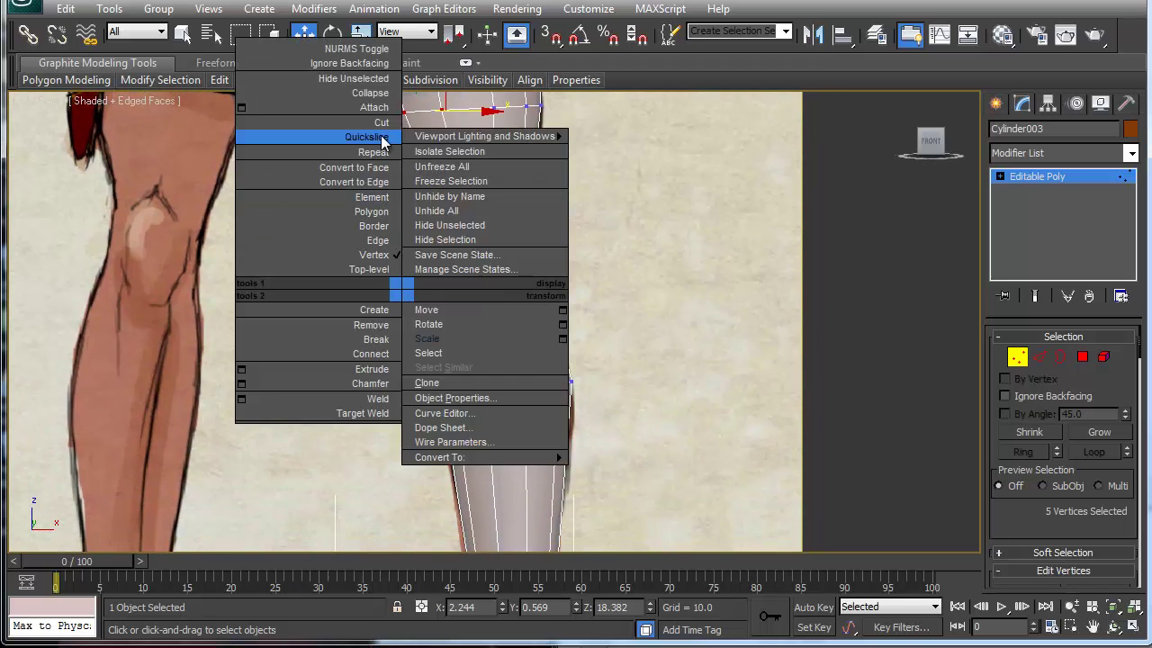
left_click(319, 141)
left_click(408, 296)
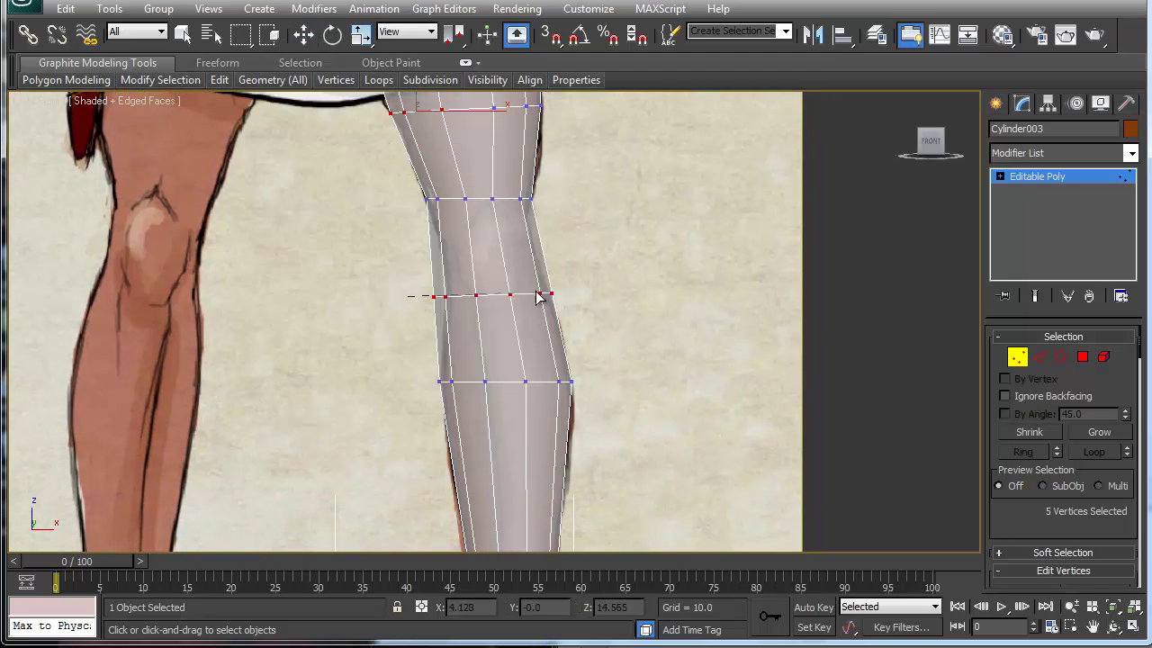
left_click(622, 298)
Move and narrow the new vertex row below the knee to match the reference leg's contour.
key("w")
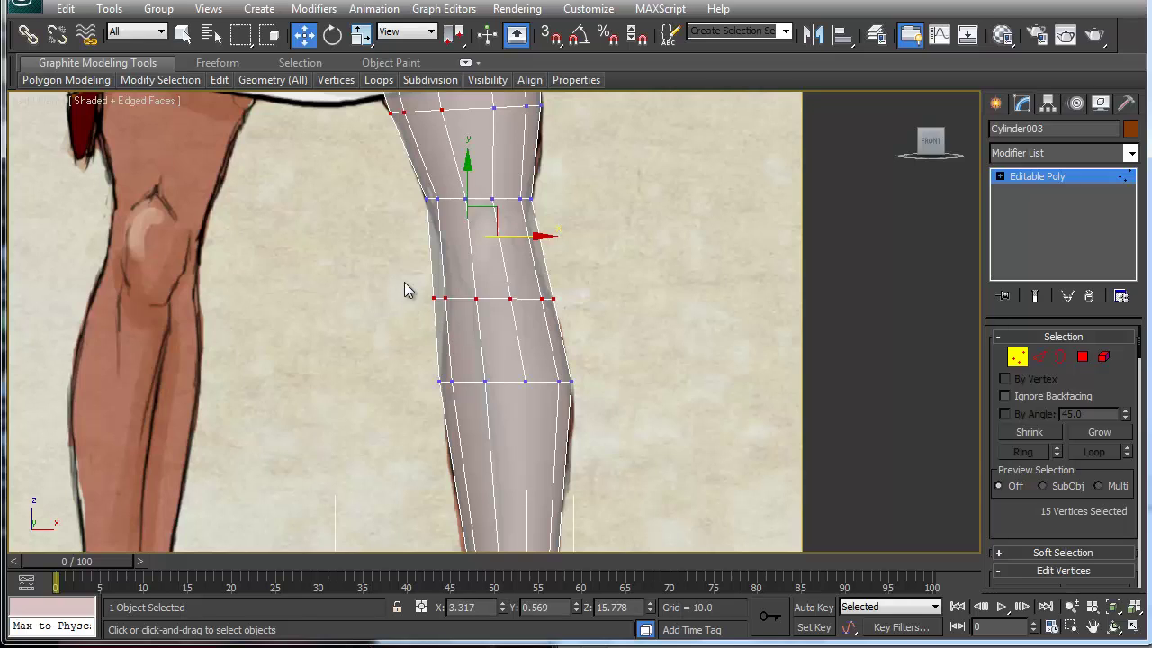
left_click_drag(404, 290, 576, 298)
key("e")
key("r")
key("w")
key("e")
key("r")
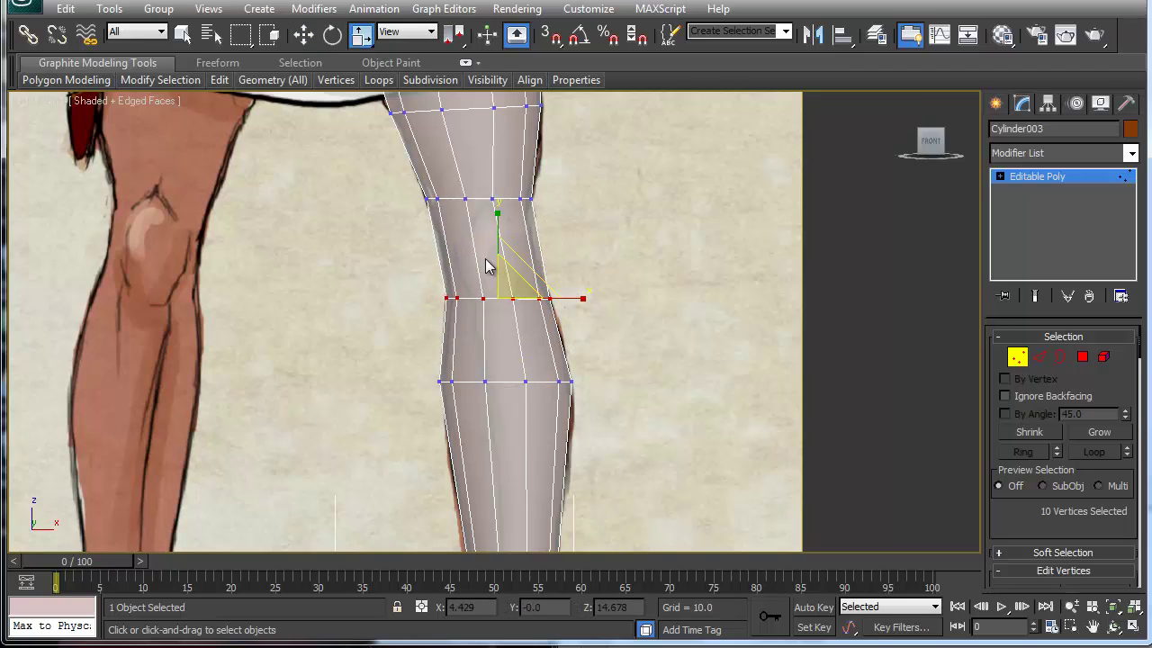
QuickSlice a horizontal edge row across the middle of the knee, between the upper-knee row and the row just below it.
right_click(426, 260)
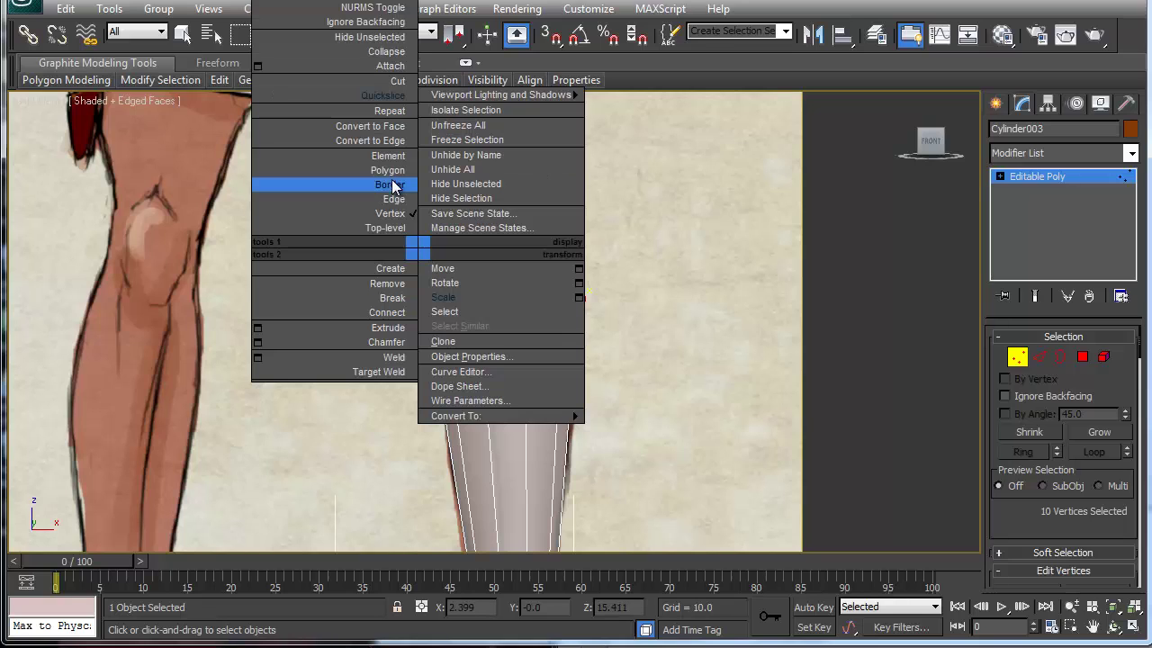
left_click(394, 84)
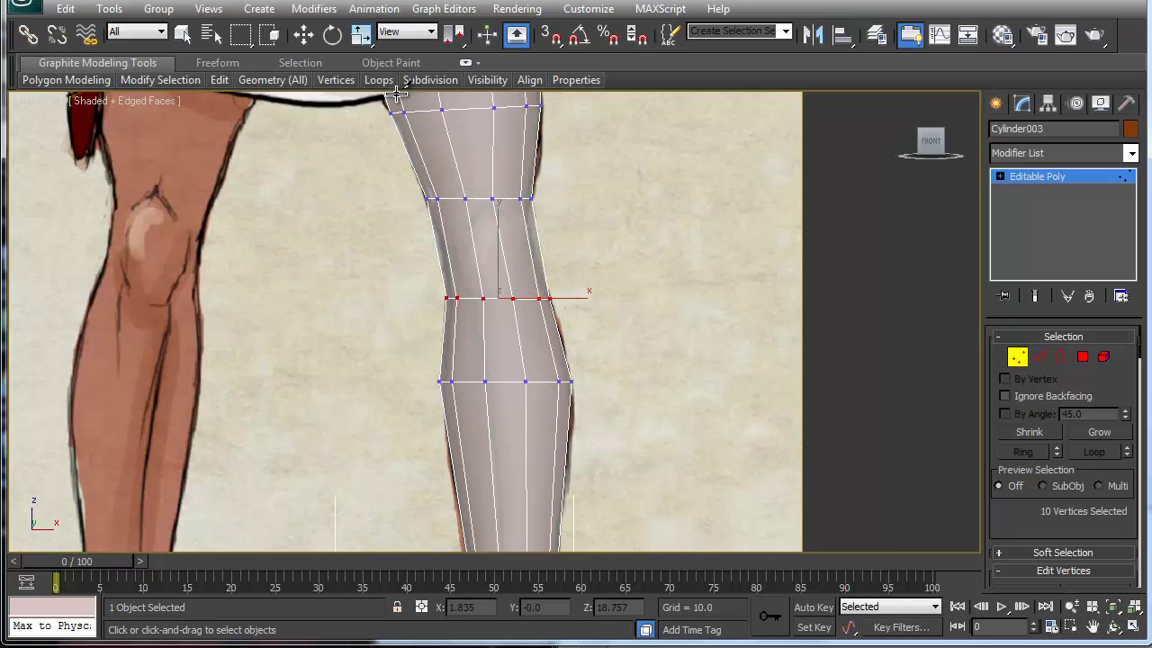
right_click(369, 219)
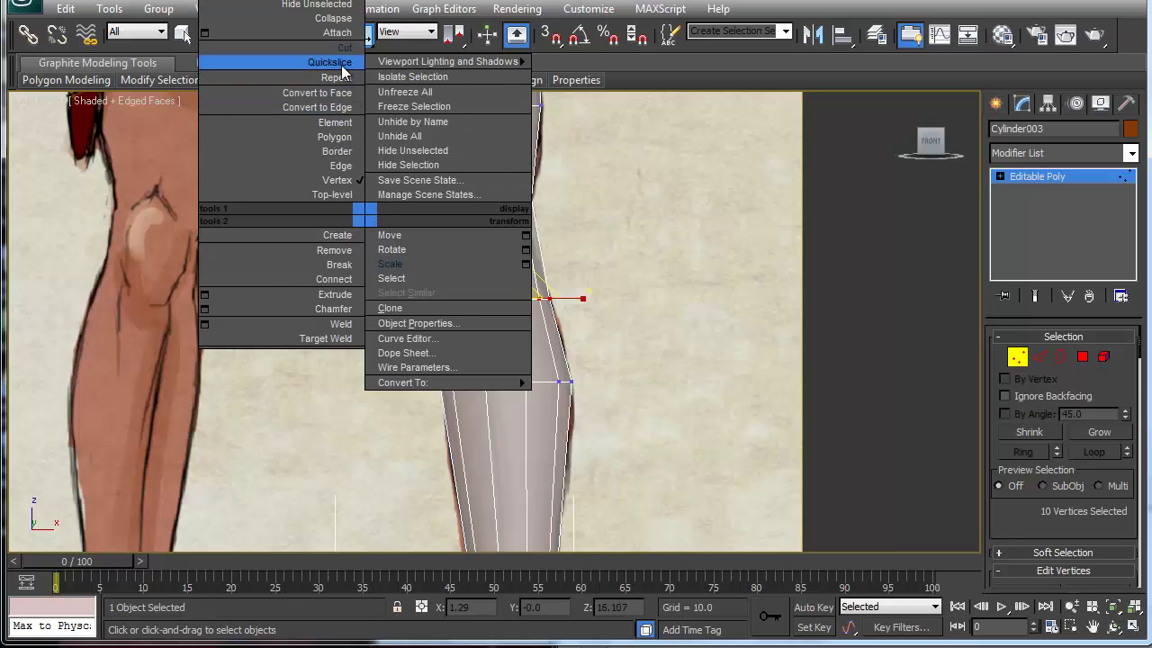
left_click(331, 62)
left_click(409, 253)
left_click(594, 252)
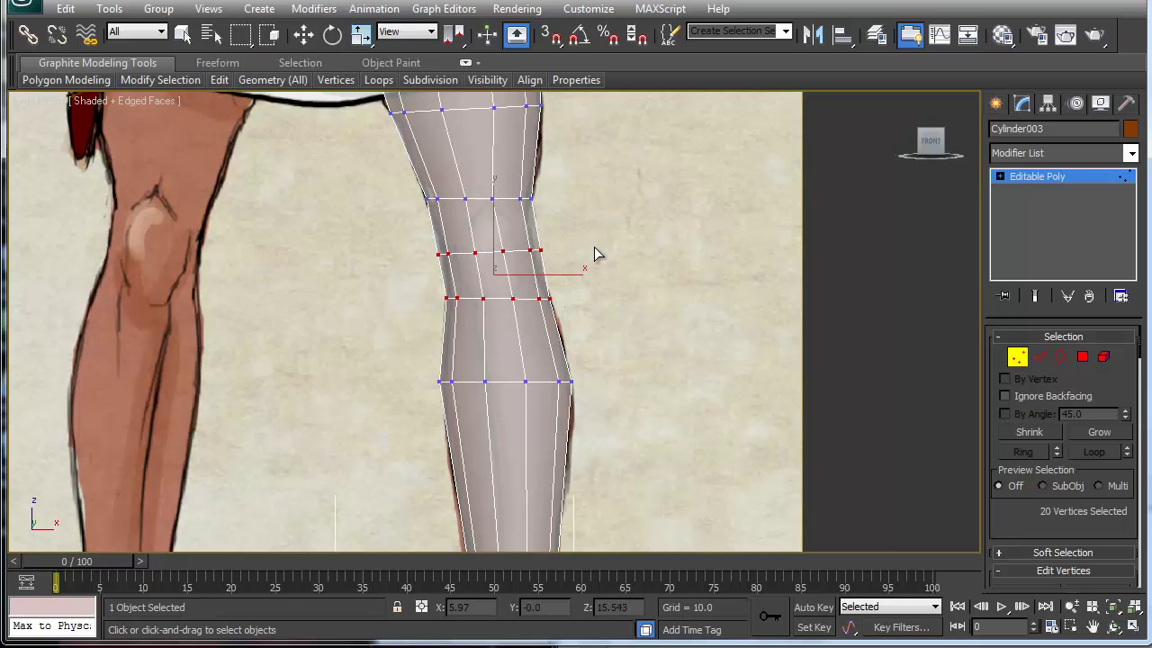
Move the vertices at both sides of the new knee row inward to the edges of the reference leg.
left_click_drag(548, 255, 515, 266)
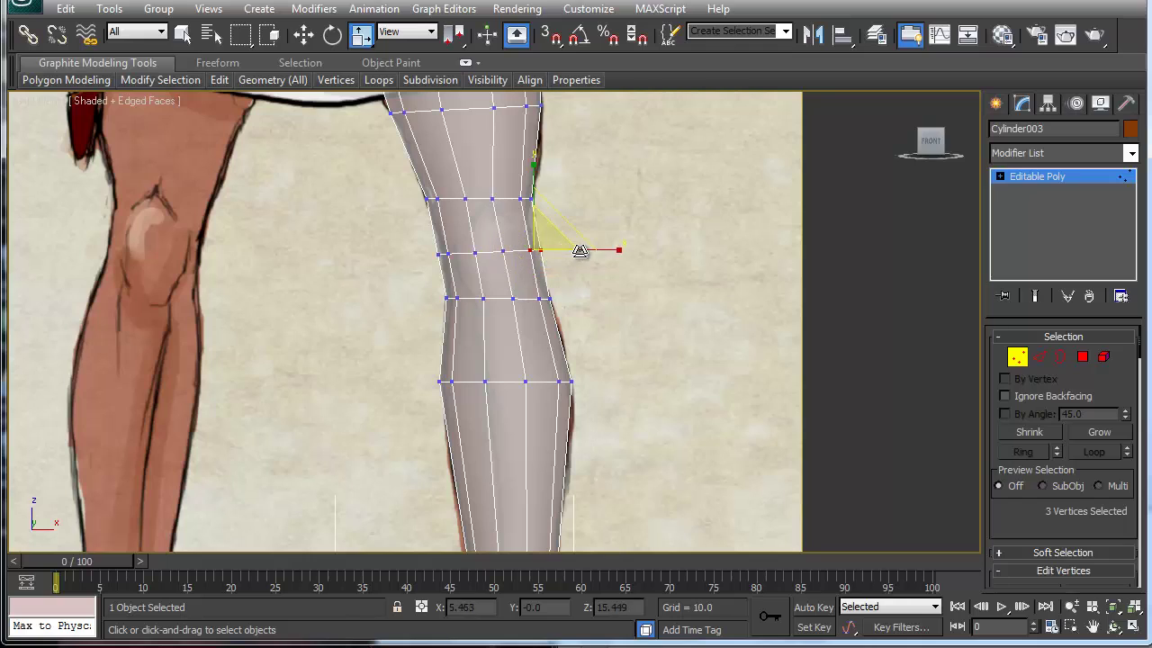
key("w")
left_click_drag(596, 249, 550, 249)
left_click_drag(426, 245, 494, 255)
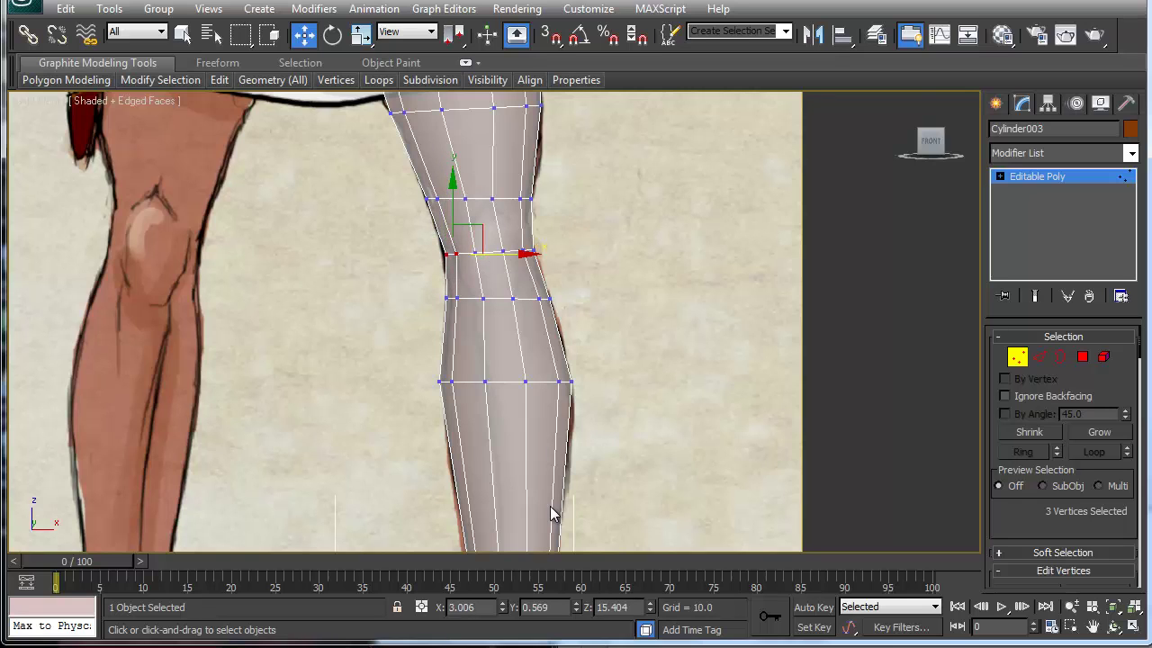
In the side view, widen the leg's top vertex ring and move it back to fit the torso's leg opening.
middle_click_drag(551, 493, 551, 234)
scroll(540, 270, "up", 2)
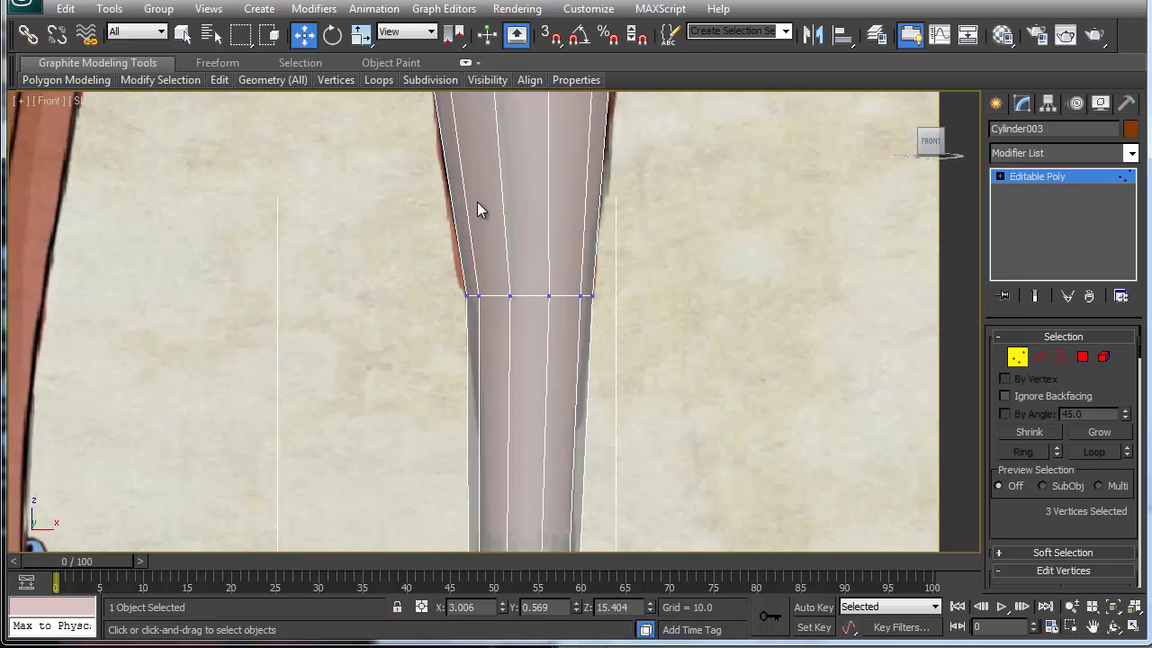
scroll(477, 210, "down", 5)
scroll(475, 261, "up", 2)
middle_click_drag(489, 362, 480, 434)
key("alt+w")
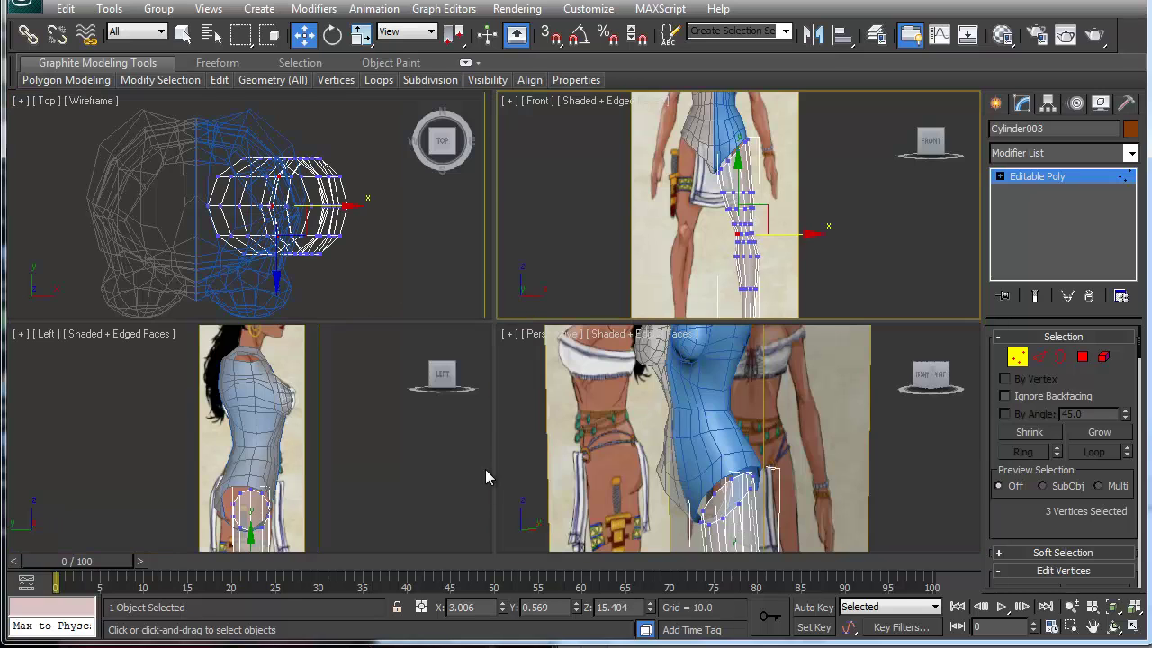
middle_click_drag(339, 519, 353, 427)
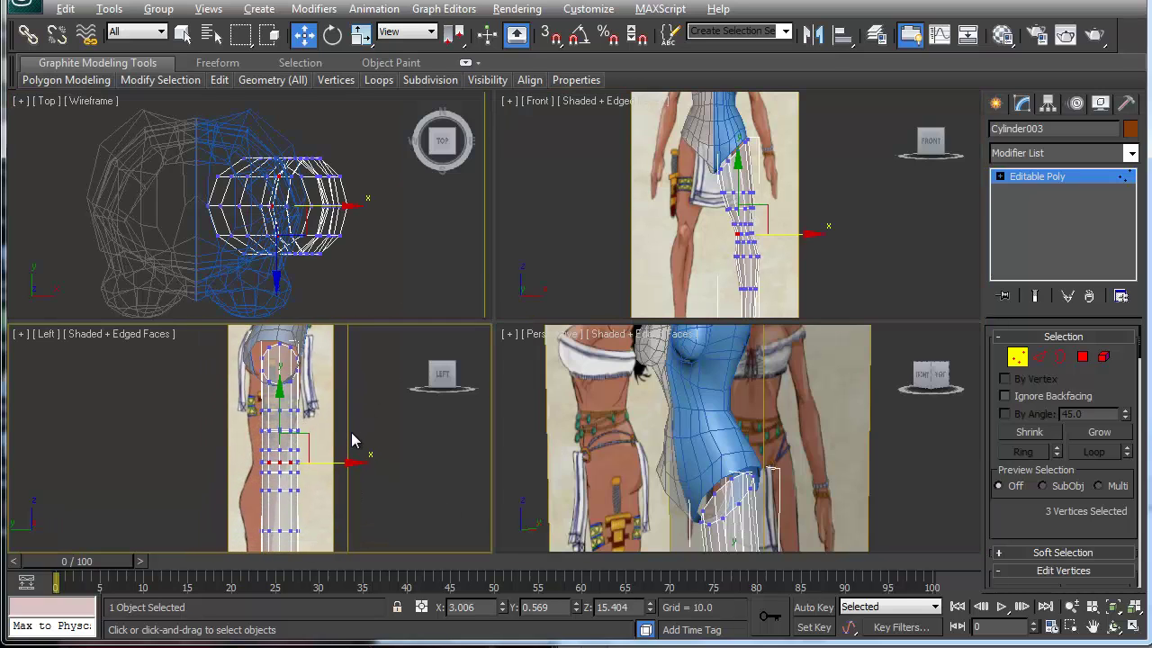
key("alt+w")
middle_click_drag(531, 403, 488, 478)
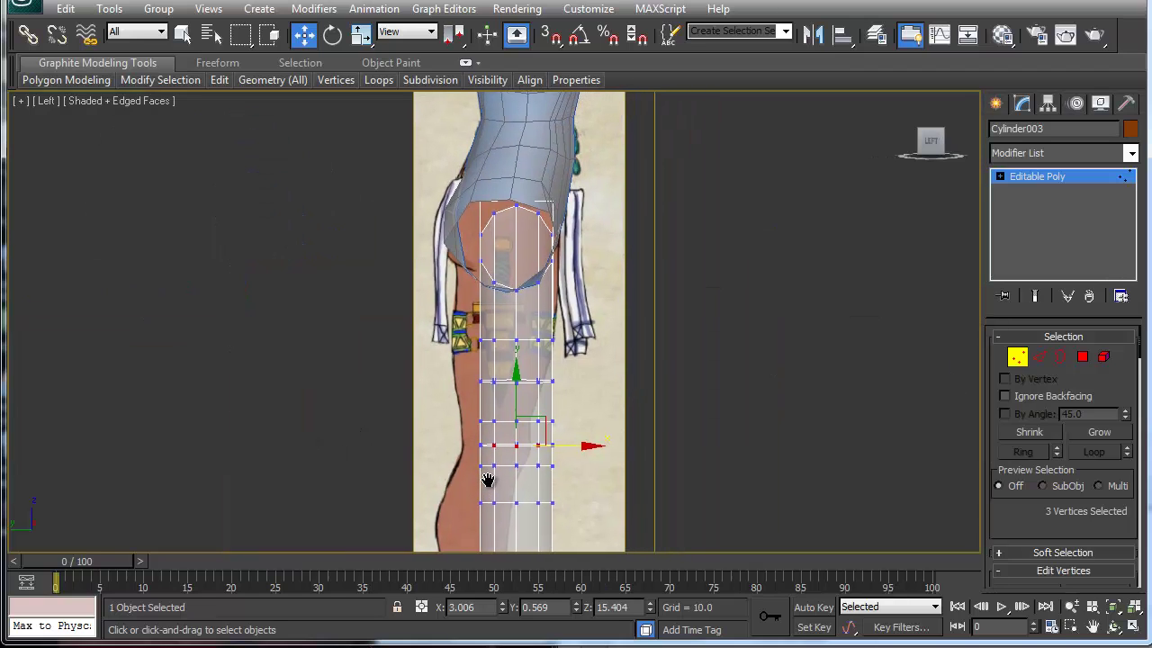
left_click_drag(441, 177, 600, 327)
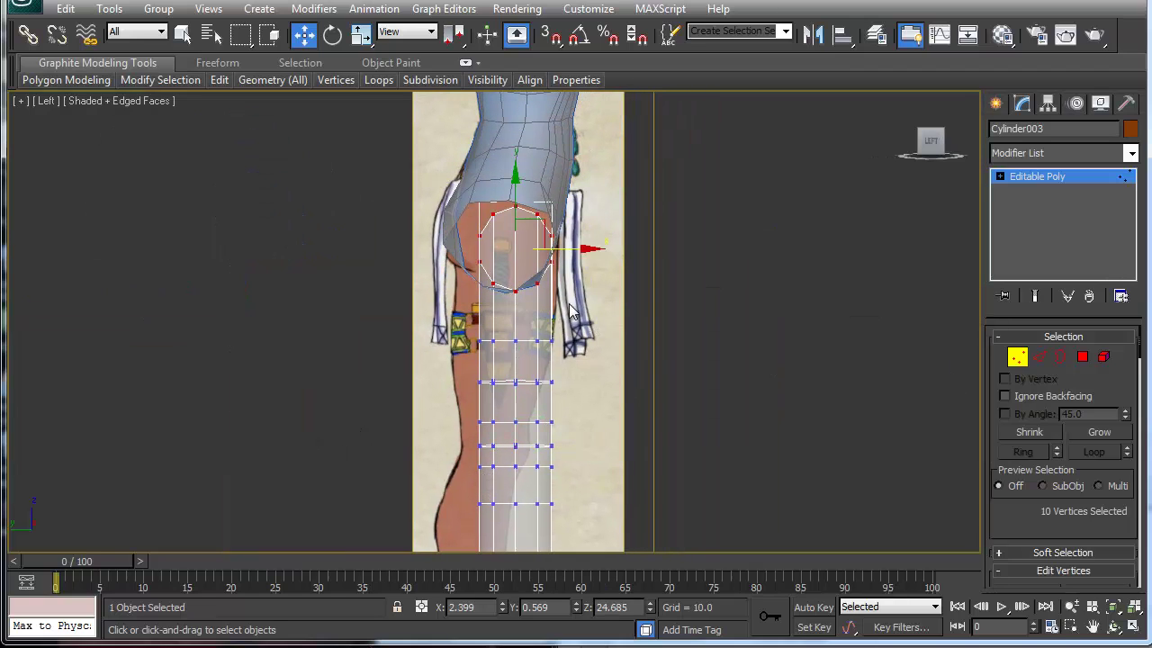
key("e")
key("r")
mouse_move(594, 251)
left_mouse_down()
mouse_move(663, 249)
mouse_move(579, 250)
left_mouse_up()
key("w")
Move the mid-thigh vertex row back and widen it to match the reference thigh in the side view.
left_click_drag(557, 365, 569, 342)
key("r")
key("w")
key("r")
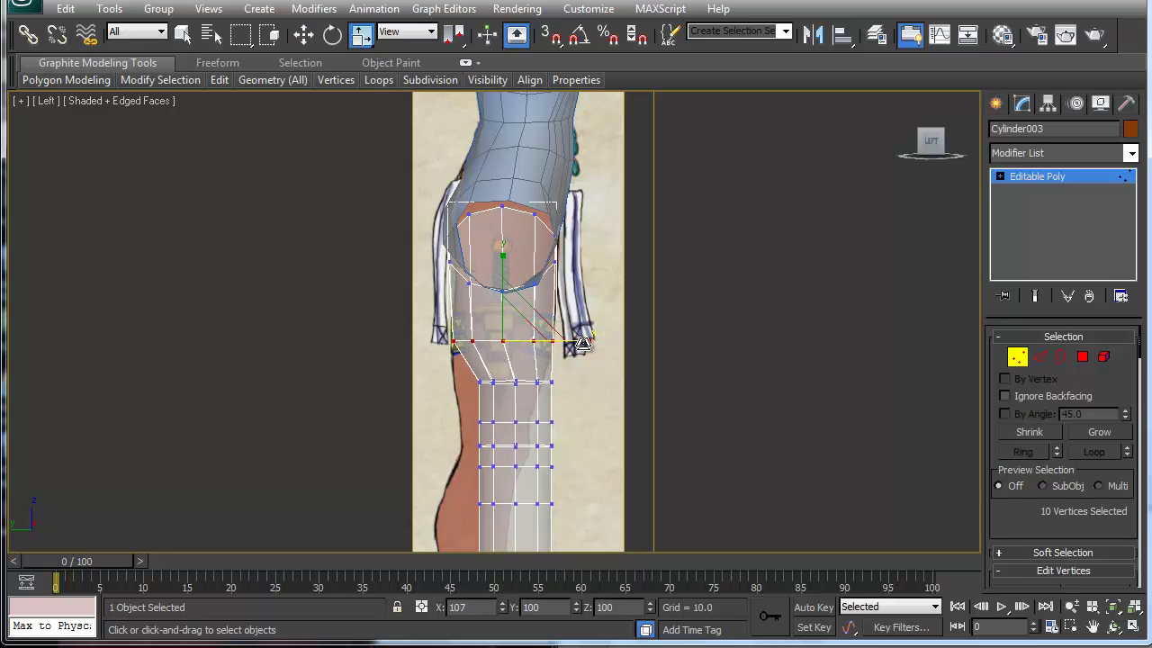
Shift the lower-thigh vertex row backward and scale it to the side reference's thigh width.
left_click_drag(459, 371, 581, 400)
key("r")
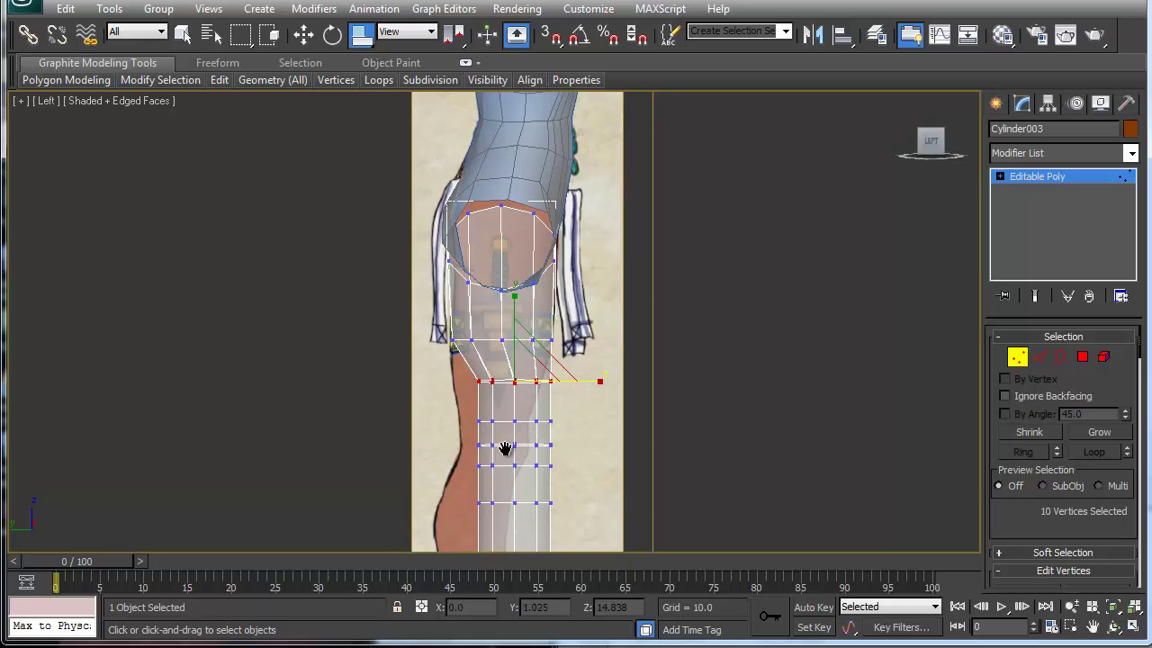
middle_click_drag(507, 450, 513, 324)
key("w")
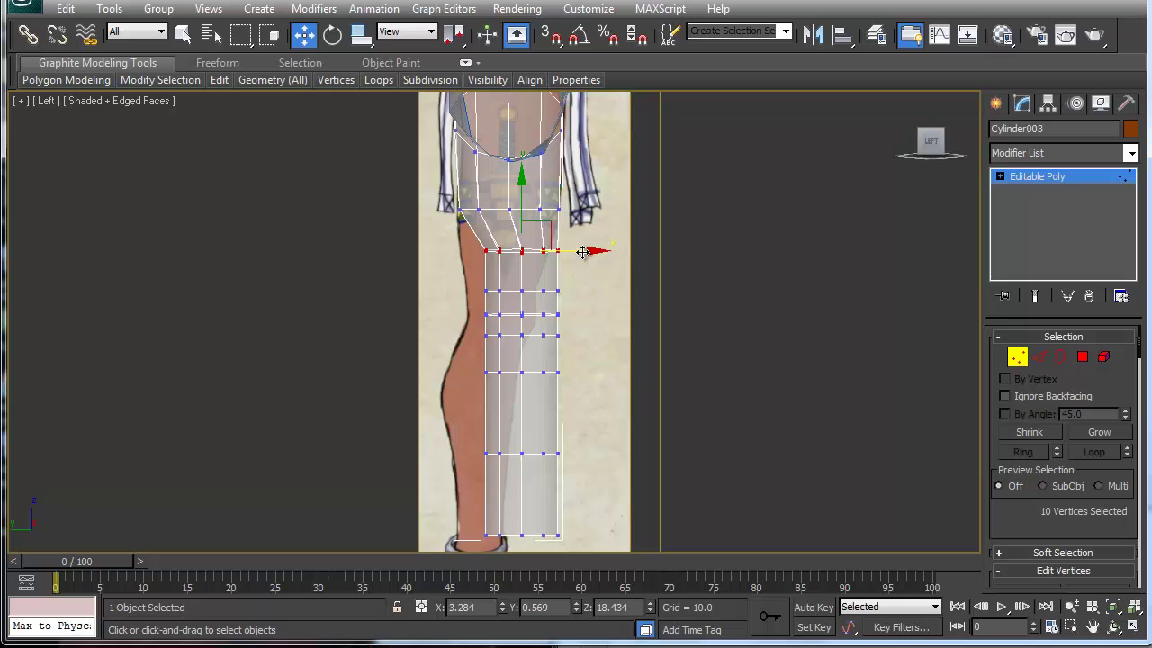
mouse_move(583, 252)
left_mouse_down()
mouse_move(564, 251)
mouse_move(594, 254)
left_mouse_up()
key("r")
middle_click_drag(522, 450, 521, 432)
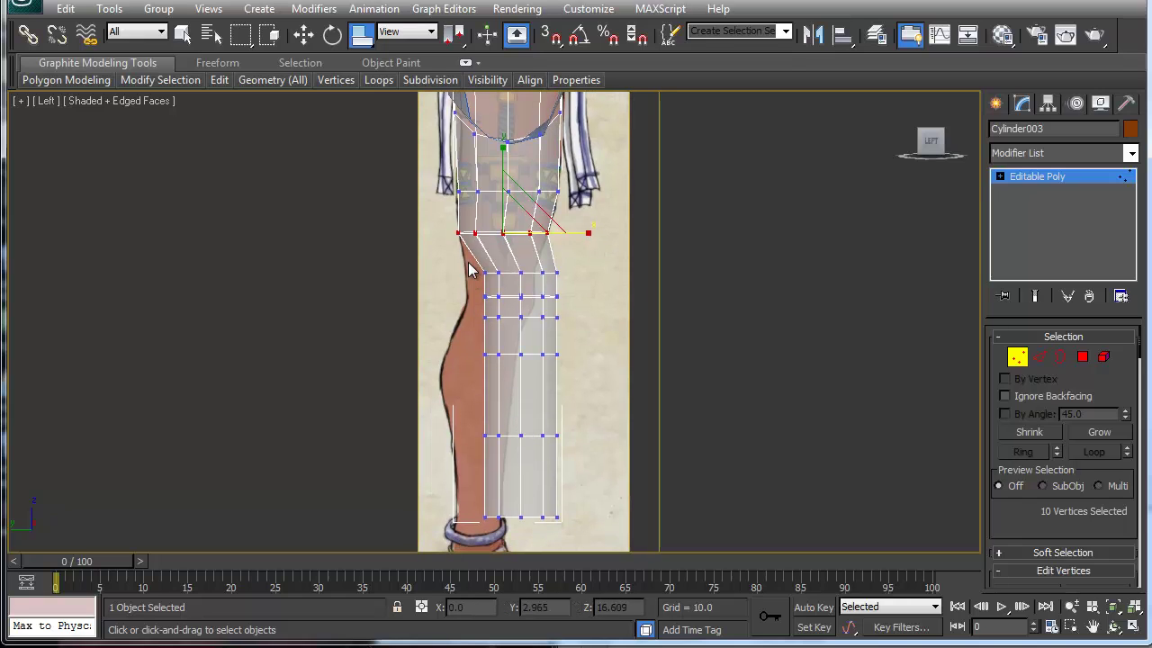
Move the upper-knee and mid-knee vertex rows backward onto the knee of the side reference.
left_click_drag(501, 280, 567, 295)
key("w")
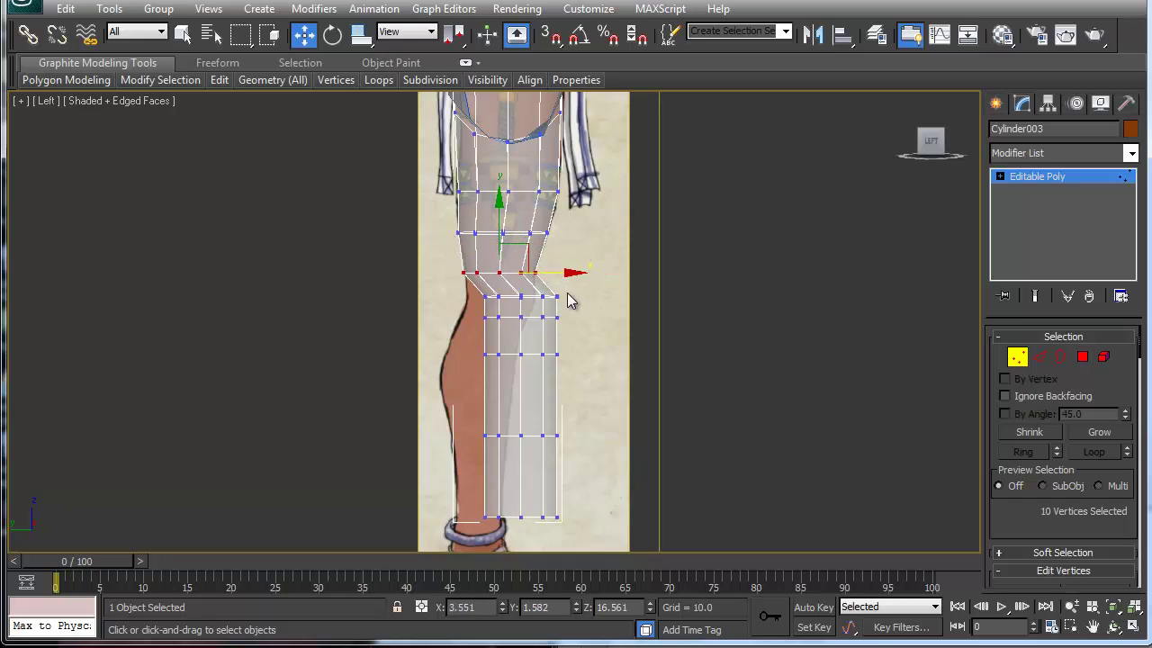
left_click_drag(455, 316, 456, 317)
left_click_drag(586, 299, 566, 297)
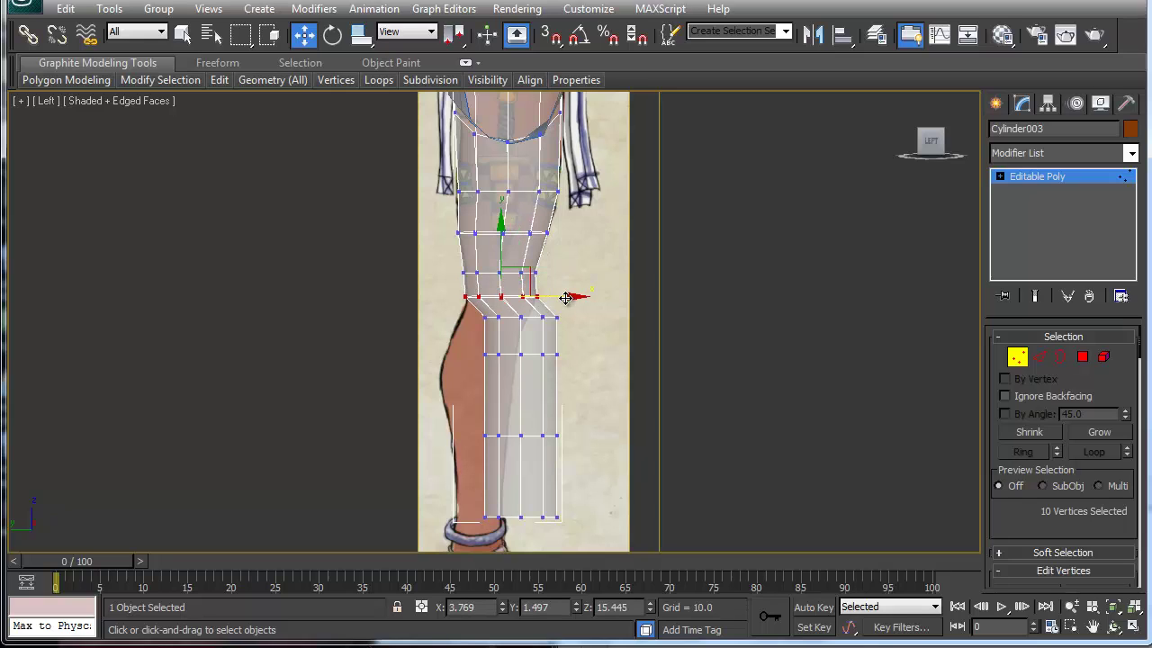
Move the row just below the knee and the upper-calf row backward to follow the side reference's calf.
left_click_drag(503, 340, 501, 338)
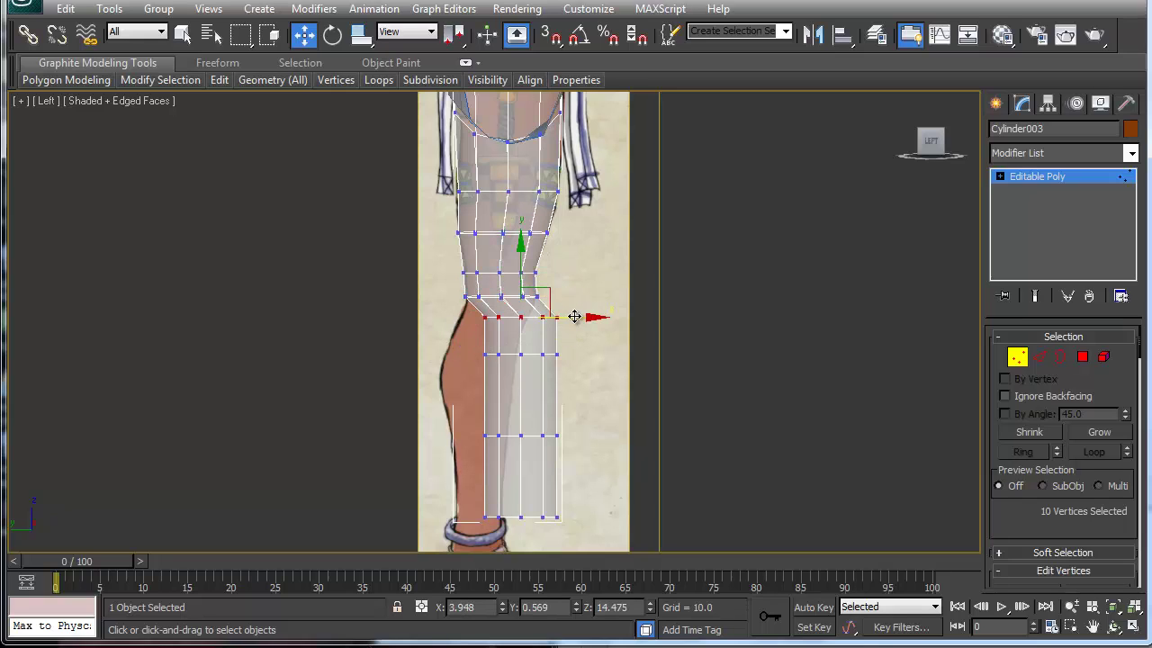
left_click_drag(571, 318, 545, 318)
mouse_move(535, 362)
left_mouse_down()
mouse_move(568, 368)
mouse_move(531, 360)
left_mouse_up()
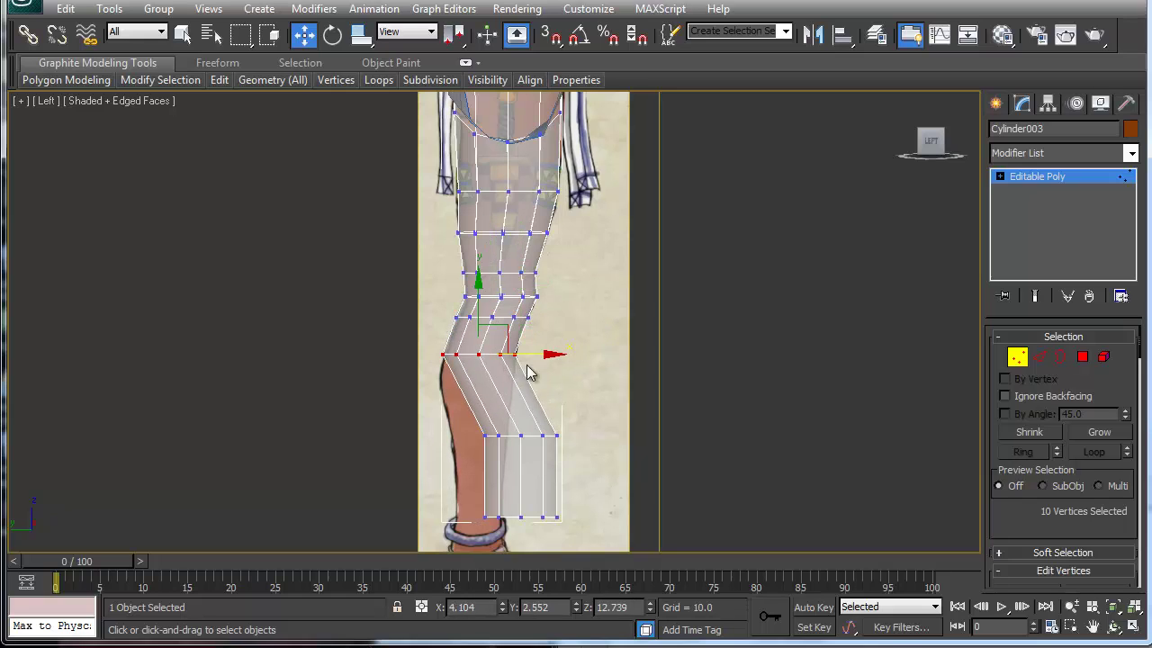
Move the lower-calf and ankle vertex rows backward and narrow them to match the side reference.
left_click_drag(590, 462, 543, 438)
key("r")
middle_click_drag(550, 471, 548, 360)
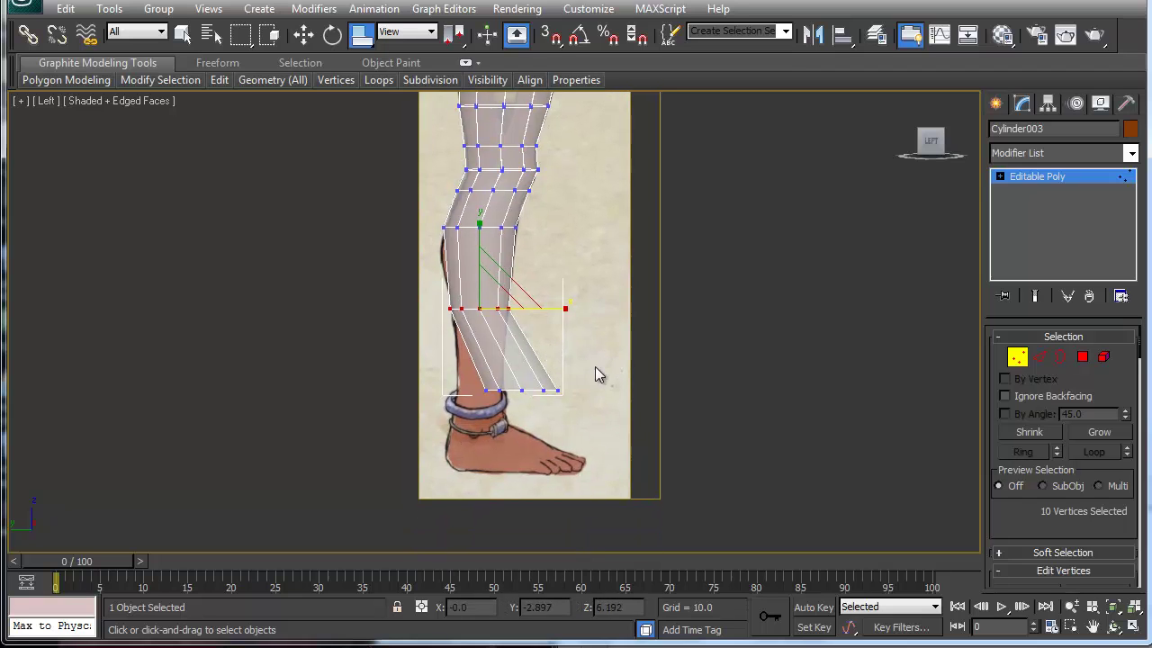
left_click_drag(455, 420, 456, 420)
left_click_drag(598, 392, 527, 389)
key("w")
key("r")
QuickSlice a horizontal edge row across the calf, midway between the upper-calf and lower-calf rows.
right_click(433, 255)
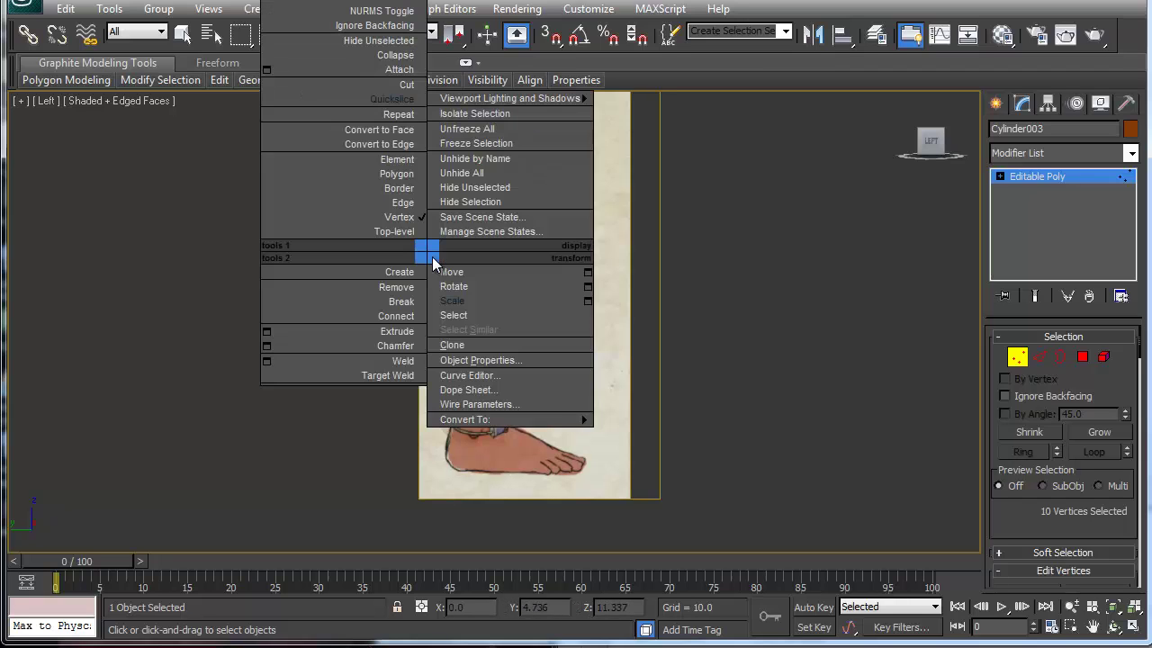
left_click(401, 98)
left_click_drag(440, 258, 574, 272, "ctrl")
key("r")
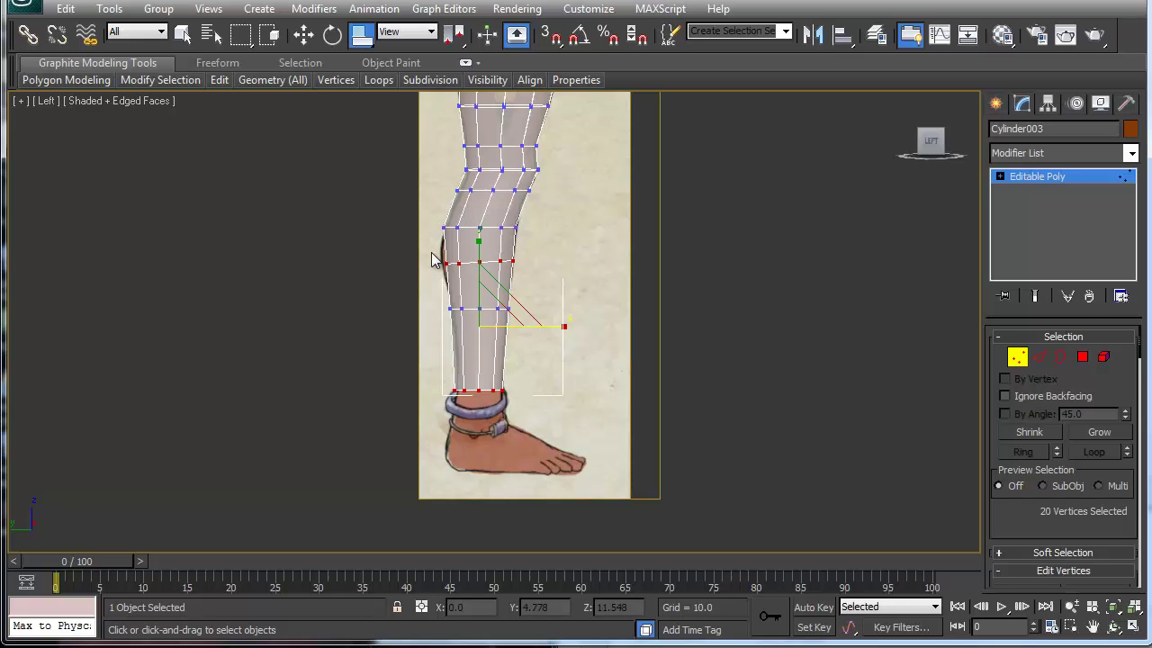
Move the new calf row's vertices backward to the calf bulge of the side reference and adjust its inner vertices individually.
left_click_drag(462, 279, 546, 261)
key("w")
left_click(493, 295)
left_click(500, 261)
left_click(500, 261)
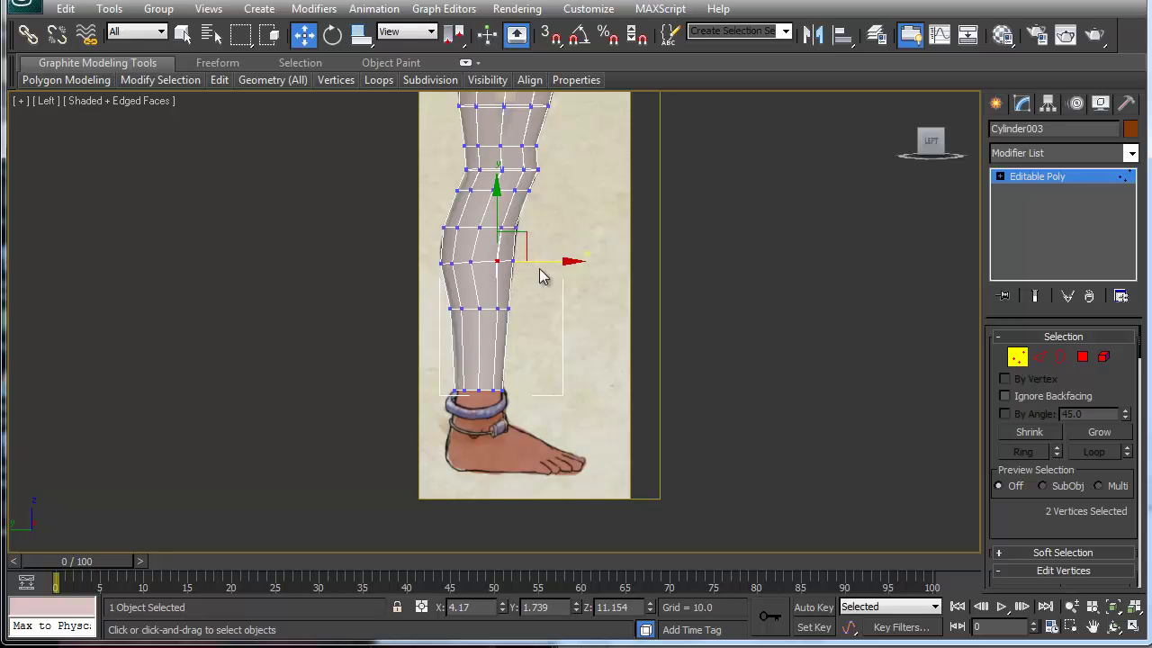
left_click_drag(466, 271, 528, 266)
Examine the leg's overall shape in perspective from the side and front with see-through display off.
key("alt+w")
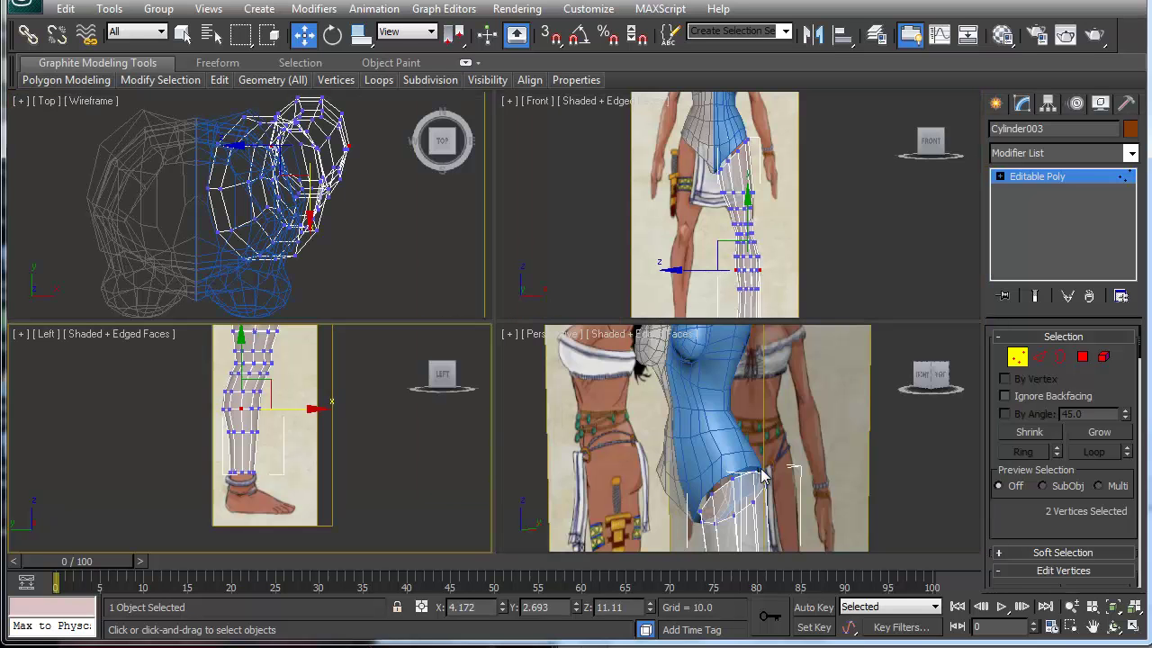
middle_click_drag(761, 475, 745, 511, "alt")
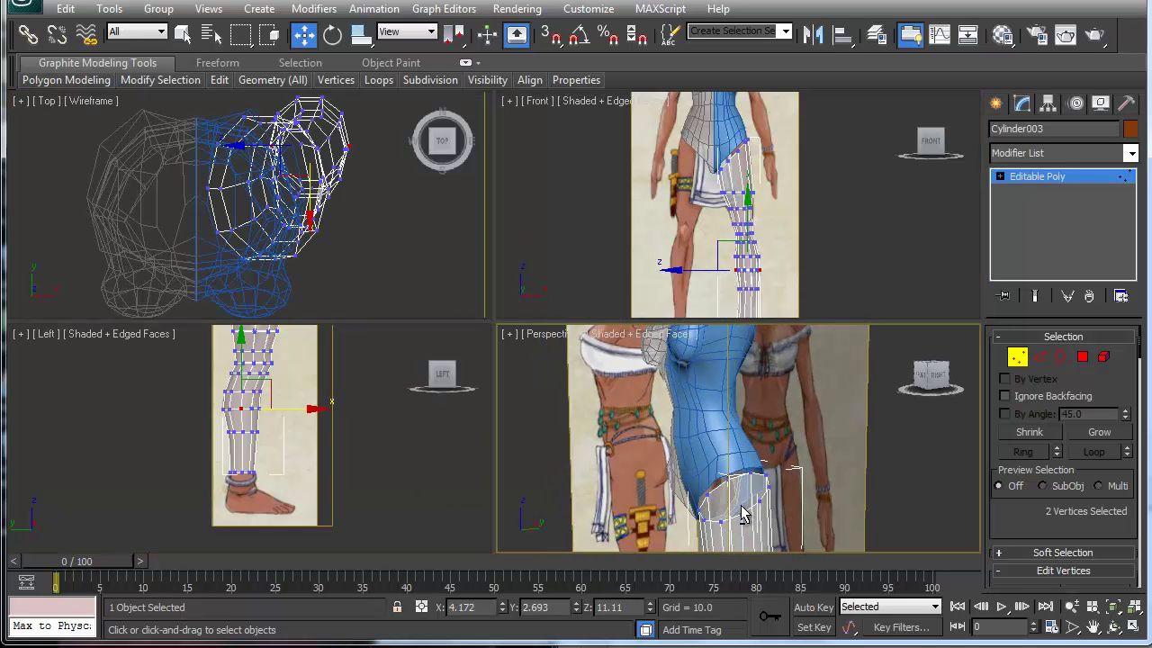
key("alt+w")
scroll(585, 378, "down", 8)
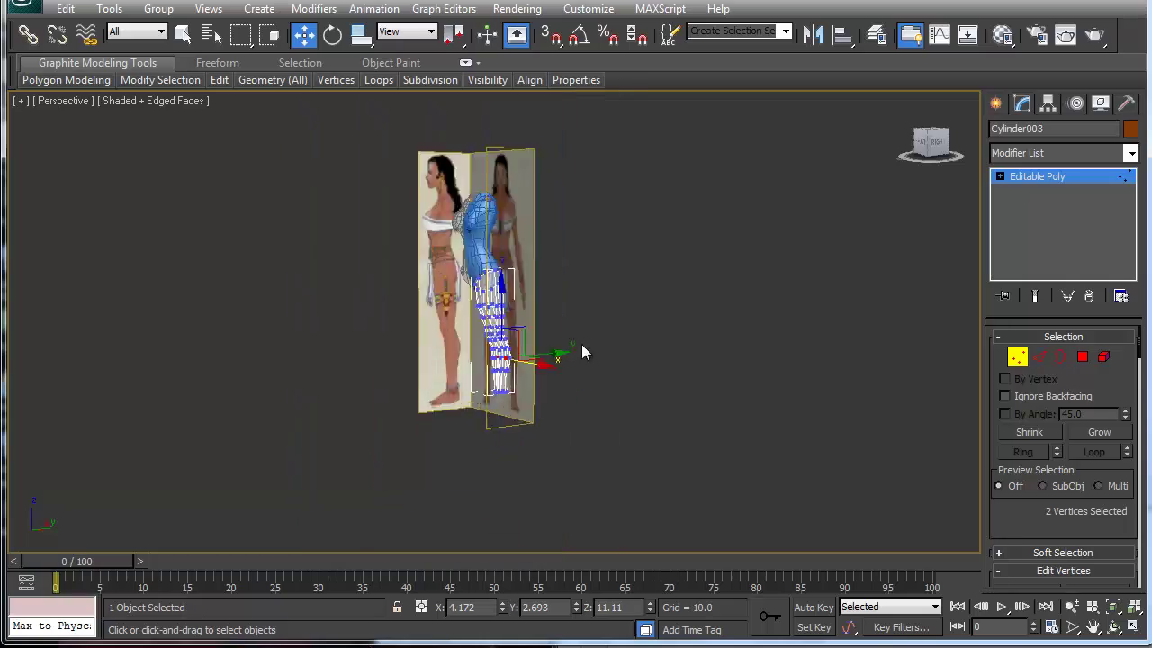
scroll(581, 344, "up", 10)
key("alt+x")
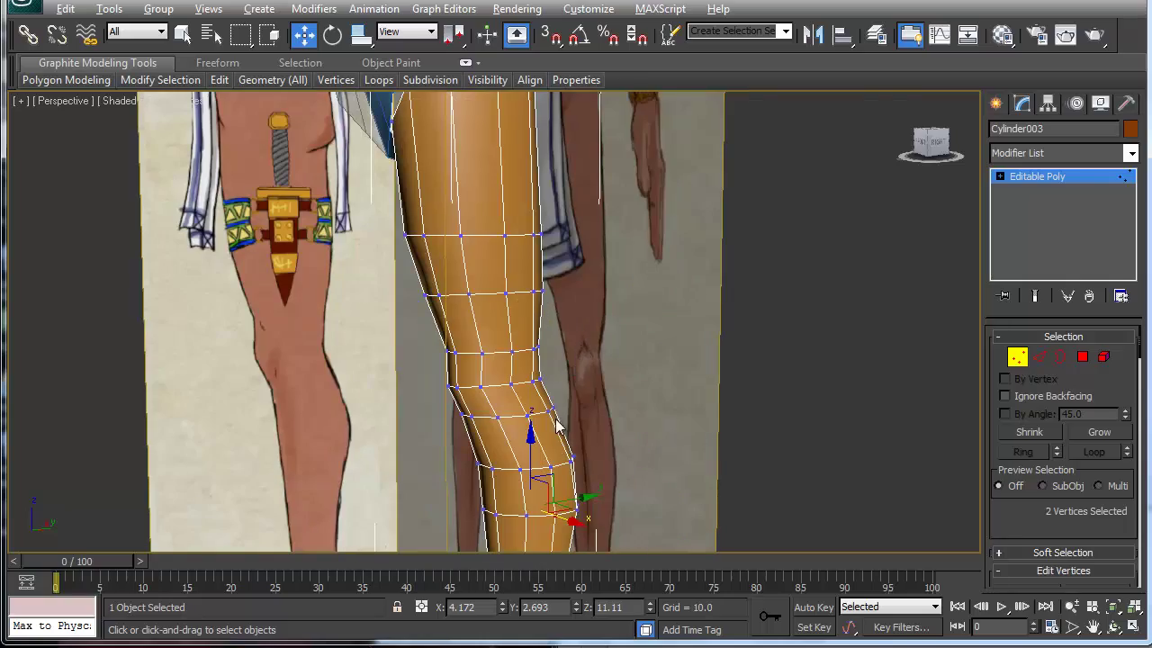
middle_click_drag(534, 435, 486, 423, "alt")
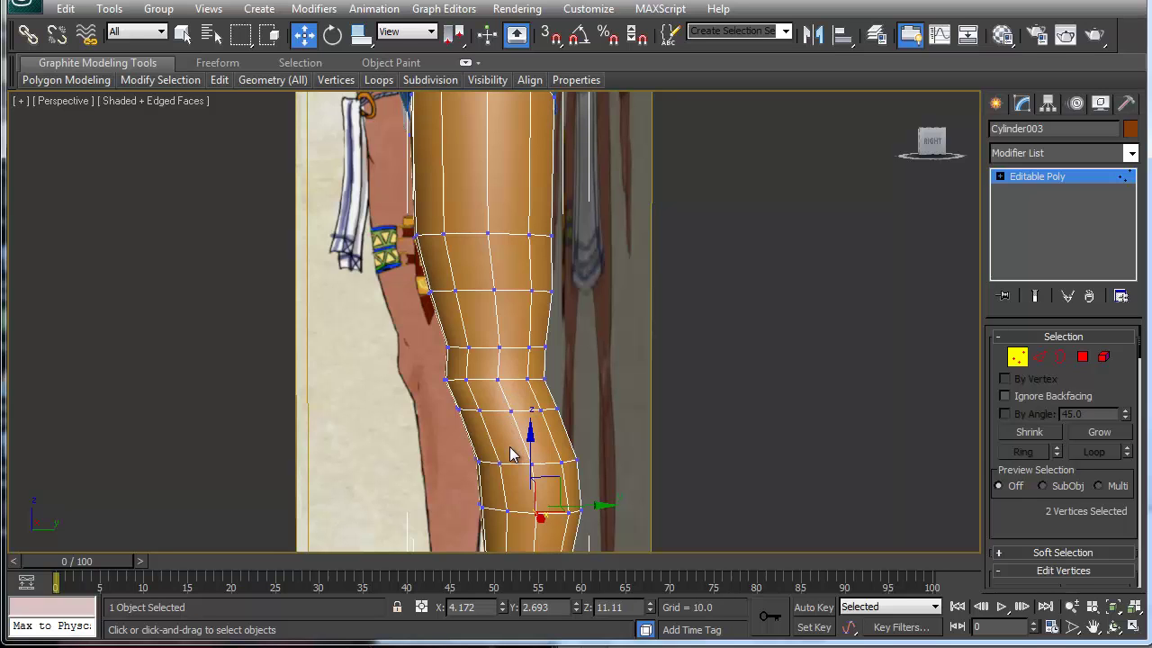
middle_click_drag(510, 454, 514, 336)
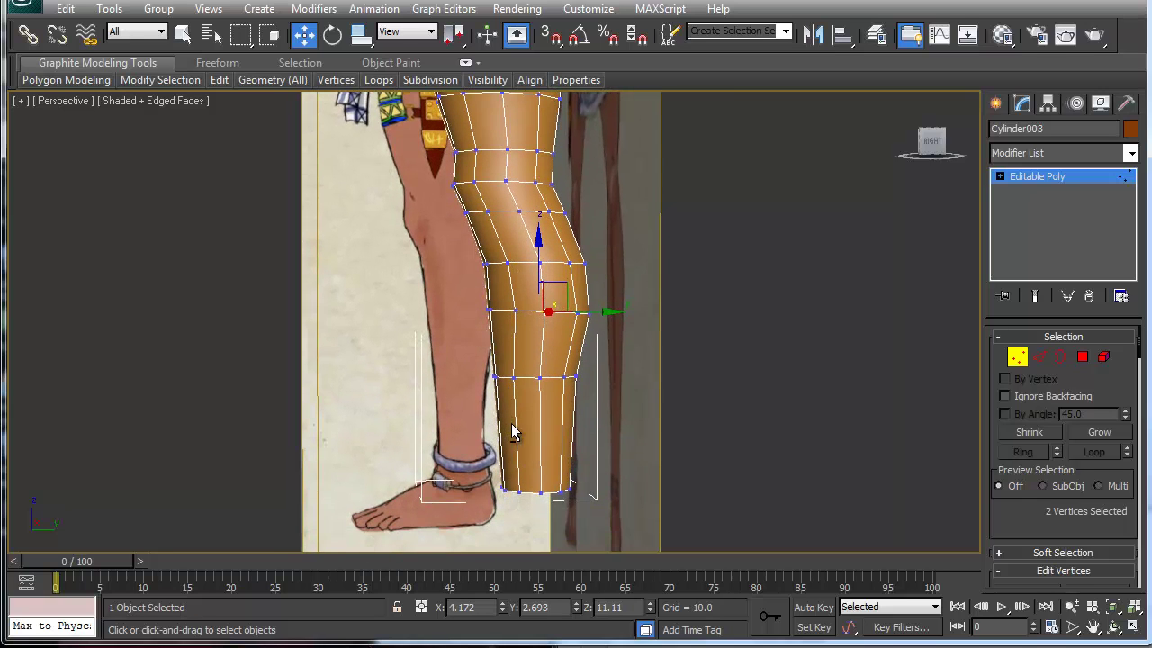
middle_click_drag(511, 433, 650, 419, "alt")
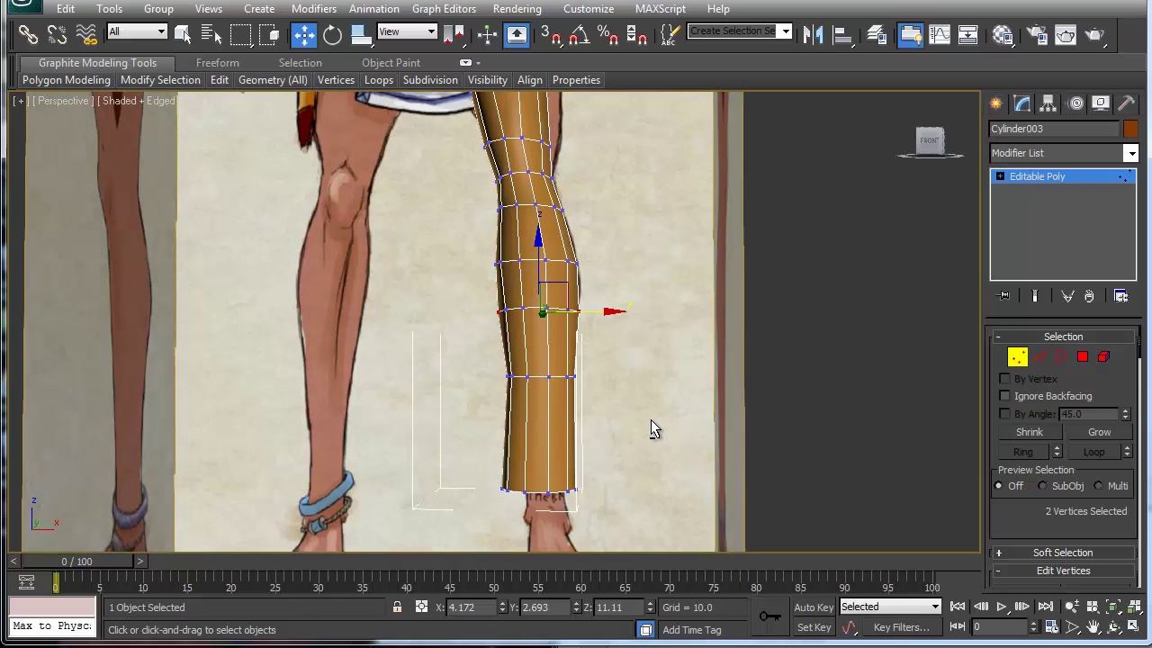
Restore the see-through display and narrow the ankle vertex row to the reference ankle's width in the front view.
key("alt+w")
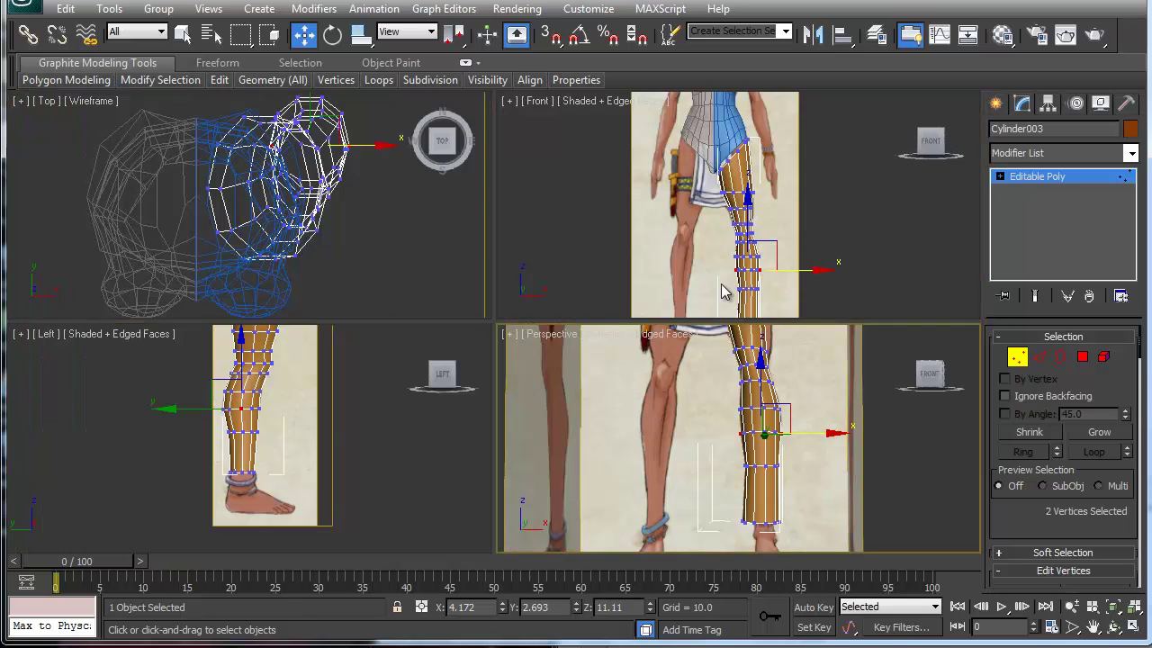
middle_click_drag(714, 268, 705, 247)
key("alt+x")
mouse_move(704, 291)
middle_mouse_down()
mouse_move(668, 270)
mouse_move(777, 146)
mouse_move(921, 36)
middle_mouse_up()
scroll(668, 270, "up", 7)
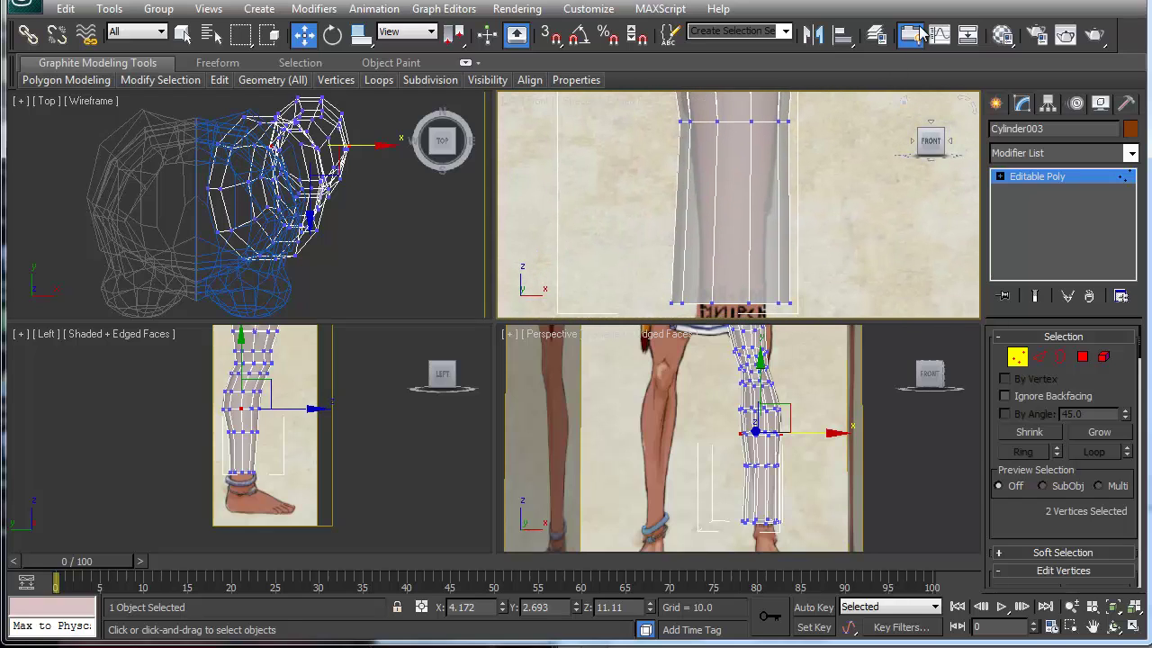
left_click_drag(823, 322, 833, 322)
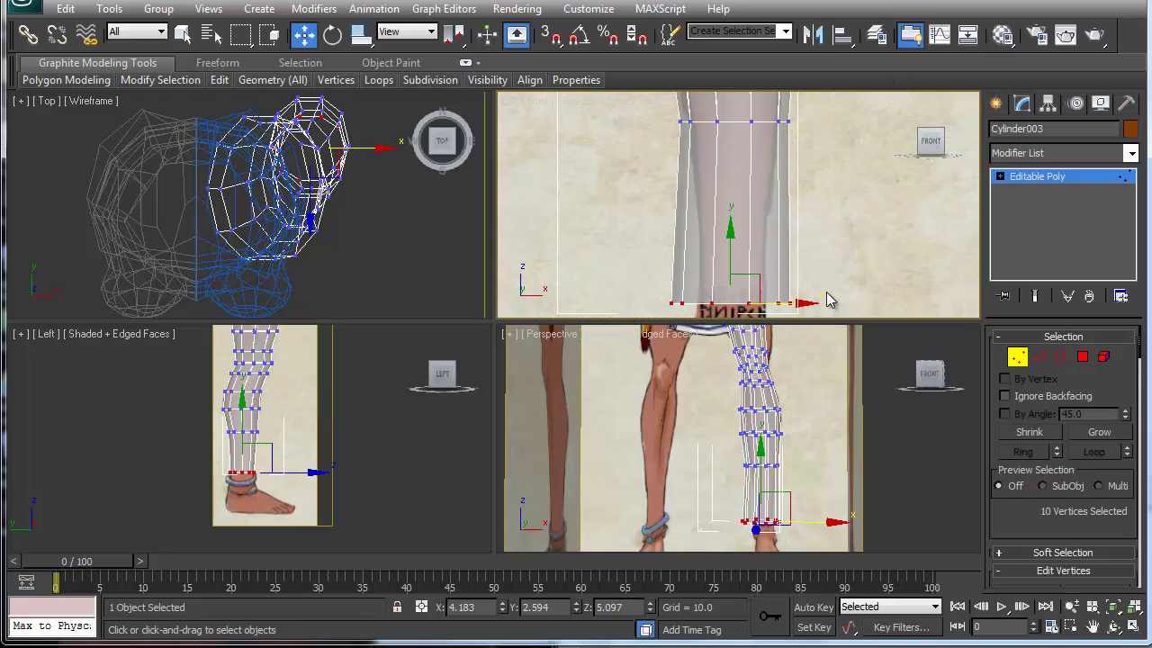
middle_click_drag(829, 301, 814, 245)
key("r")
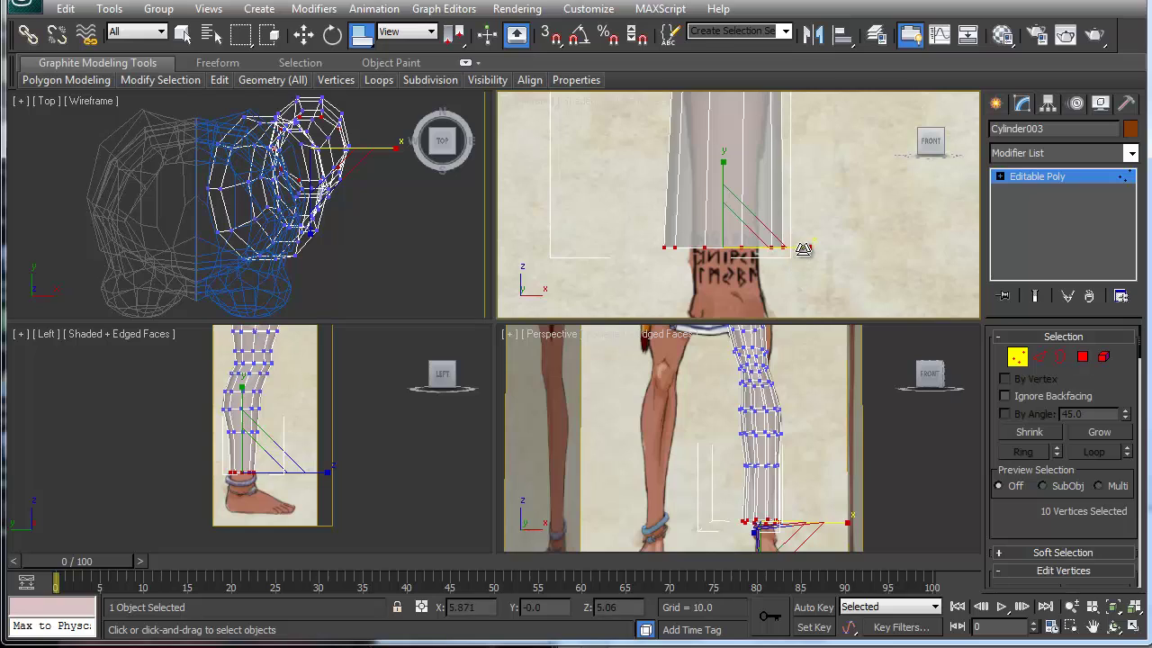
left_click_drag(802, 248, 761, 255)
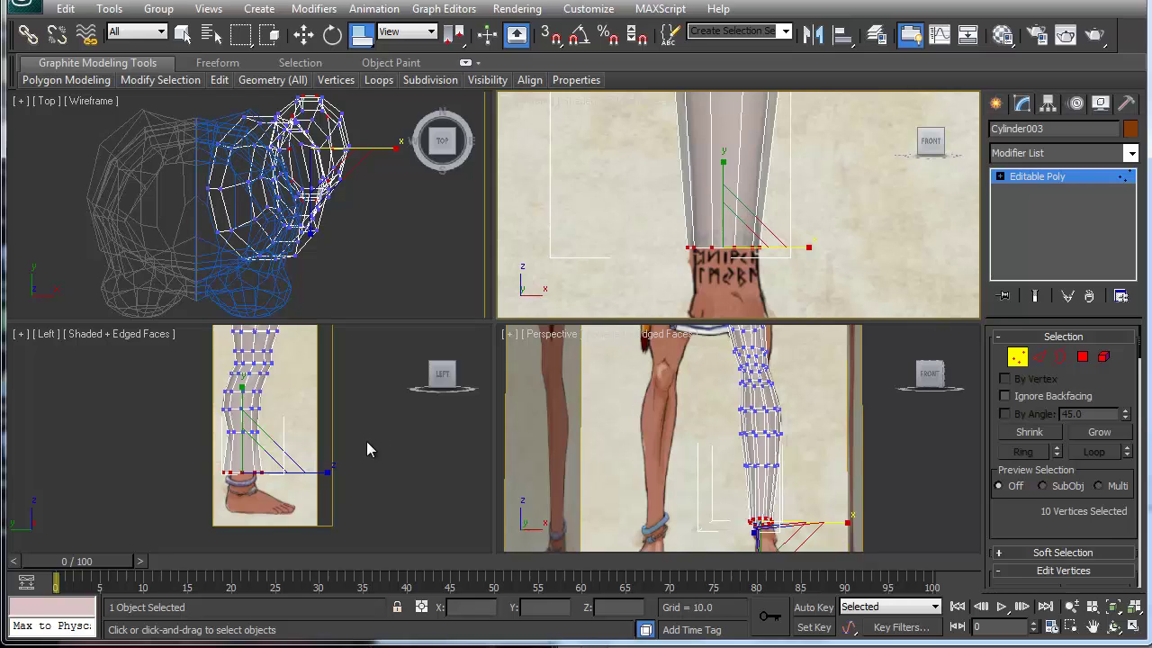
Scale the ankle vertex row's depth in the side view and shift its inner and outer vertex groups to the reference ankle's edges in the front view.
left_click(320, 474)
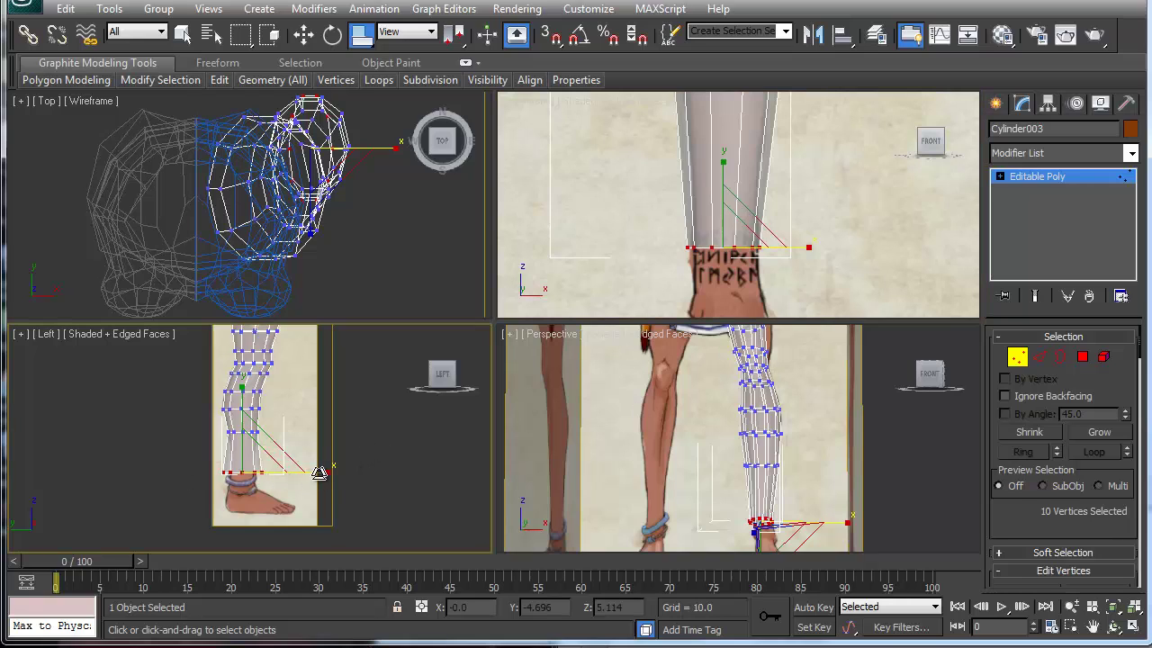
mouse_move(320, 474)
left_mouse_down()
mouse_move(300, 468)
mouse_move(309, 465)
left_mouse_up()
left_click_drag(657, 232, 759, 251)
key("w")
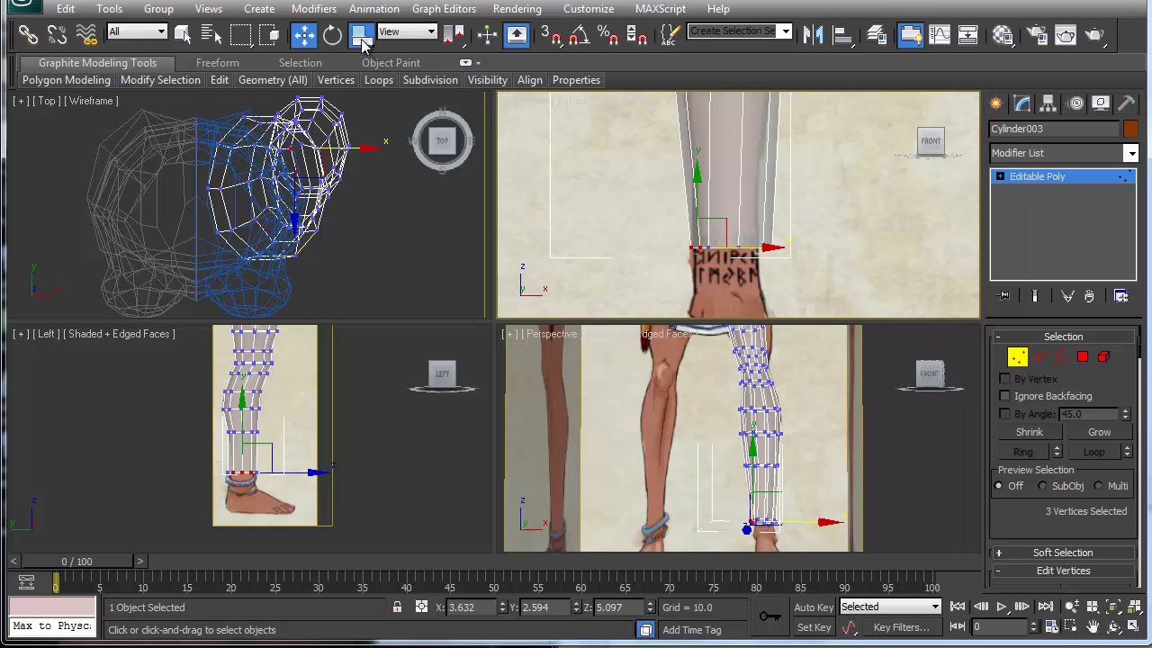
left_click_drag(362, 38, 363, 64)
left_click(820, 228)
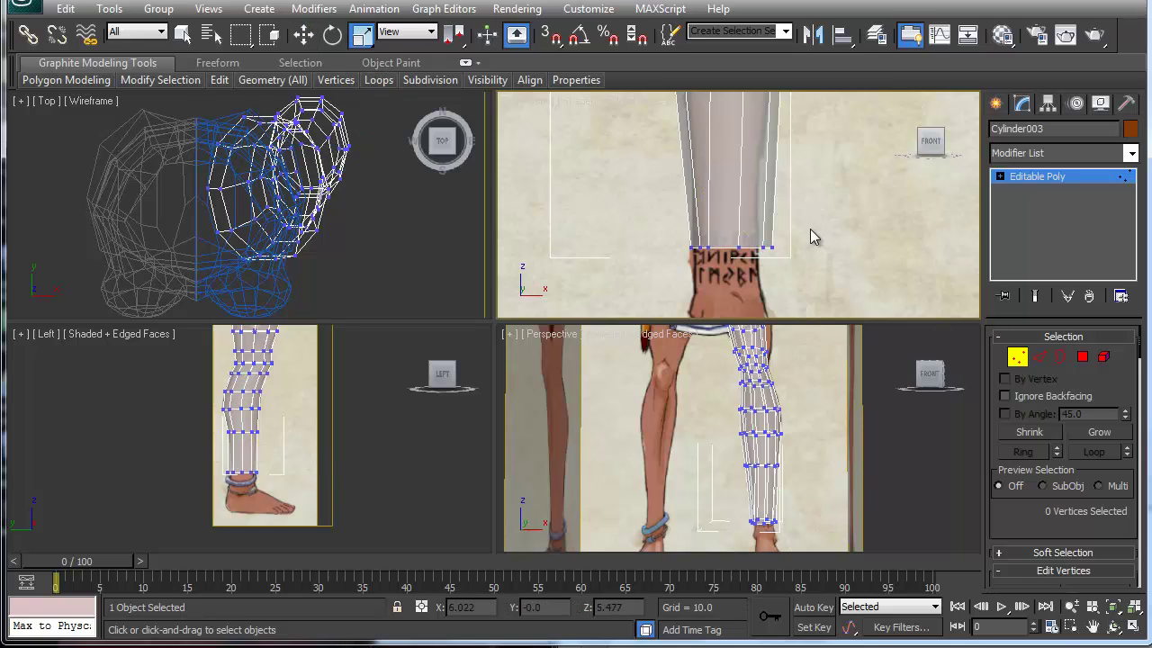
left_click_drag(808, 226, 791, 249)
key("w")
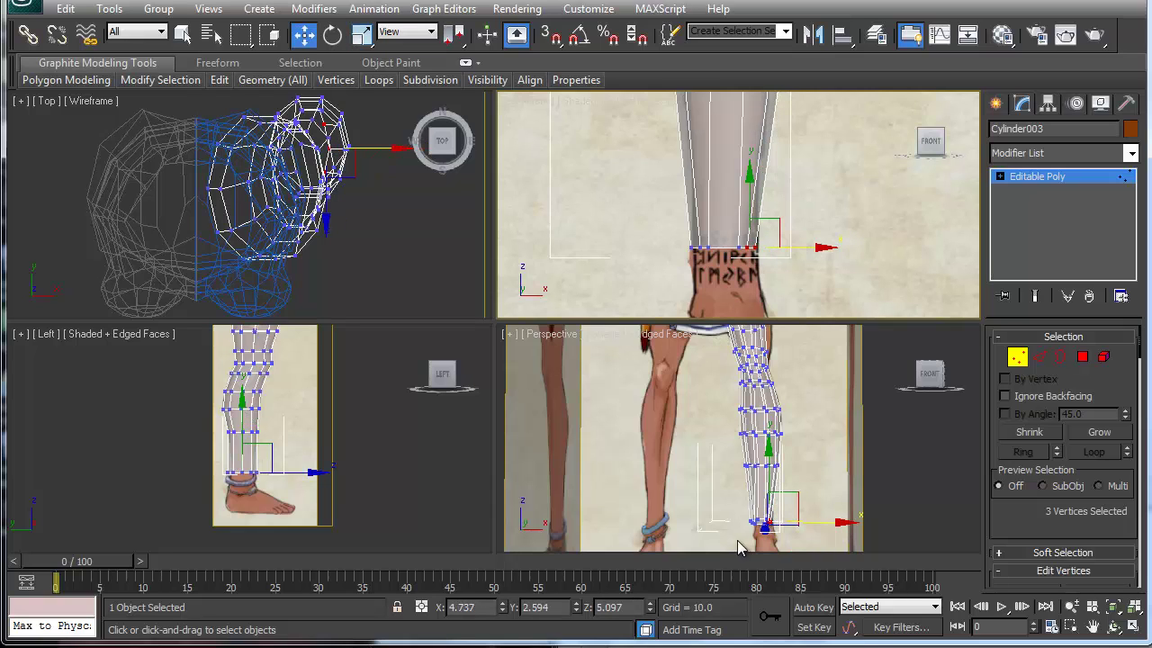
Select the cap polygon at the bottom of the leg and extrude it downward over the reference ankle.
middle_click_drag(739, 526, 733, 450)
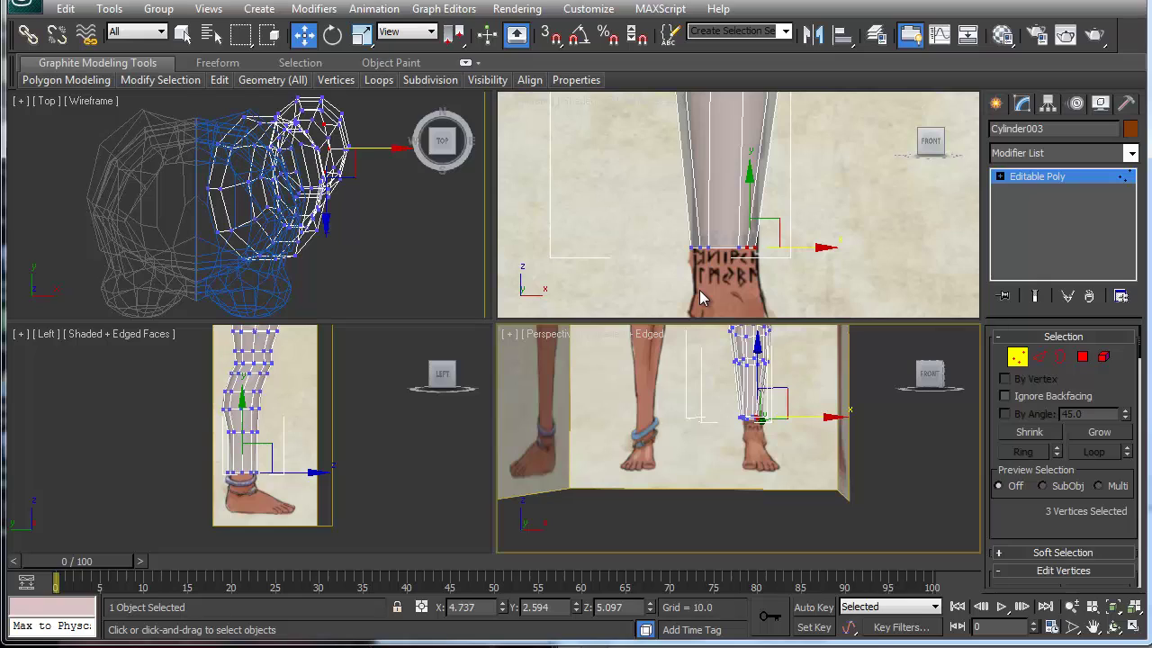
left_click(1016, 358)
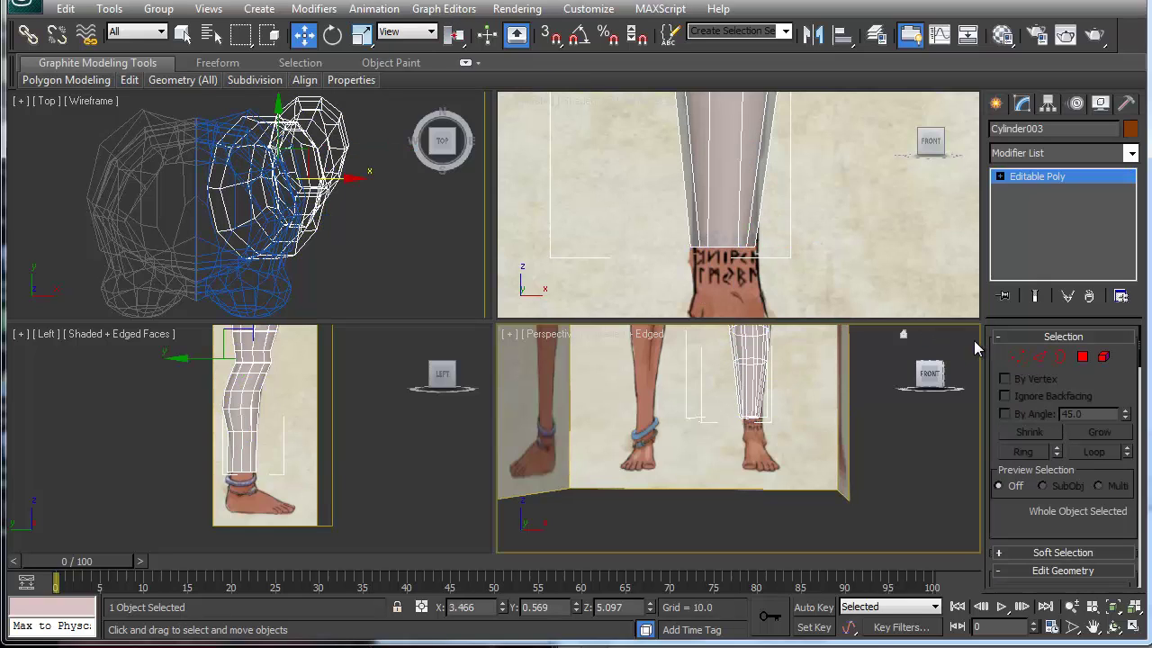
left_click(1083, 357)
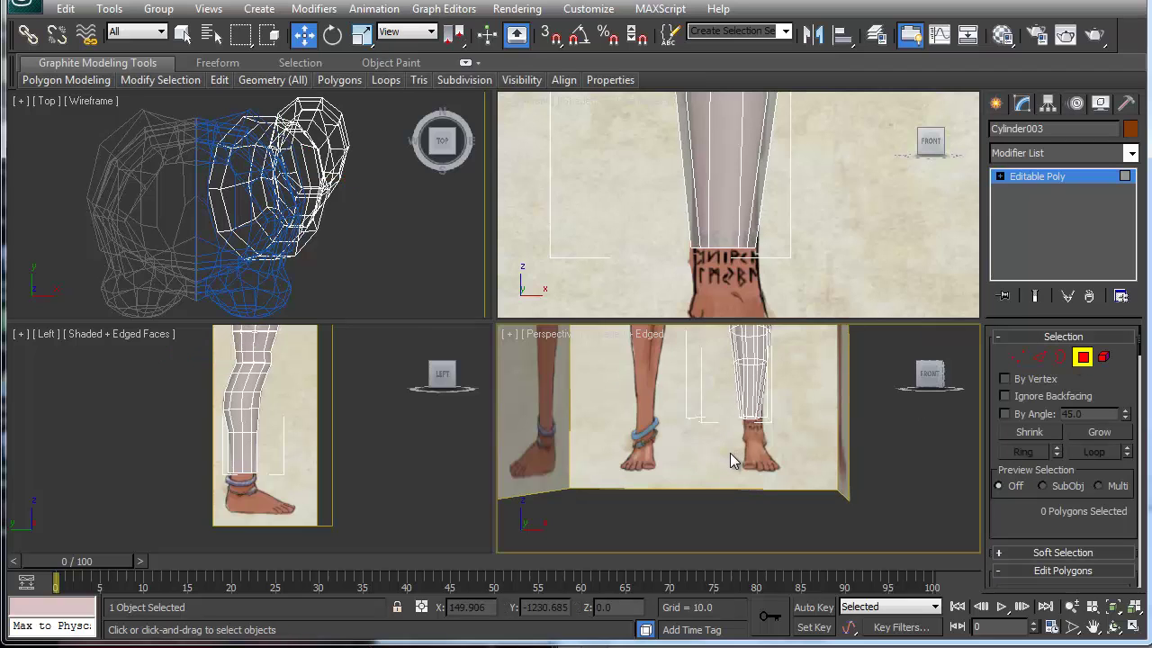
middle_click_drag(729, 452, 738, 396, "alt")
left_click(745, 392)
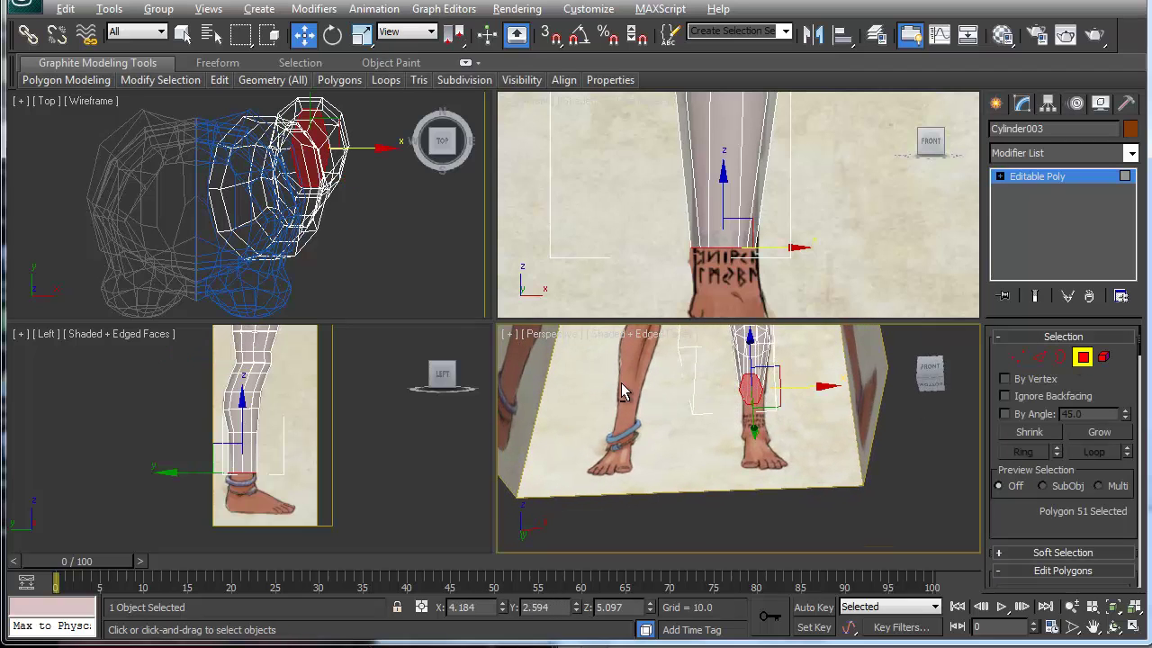
right_click(743, 392)
left_click(717, 441)
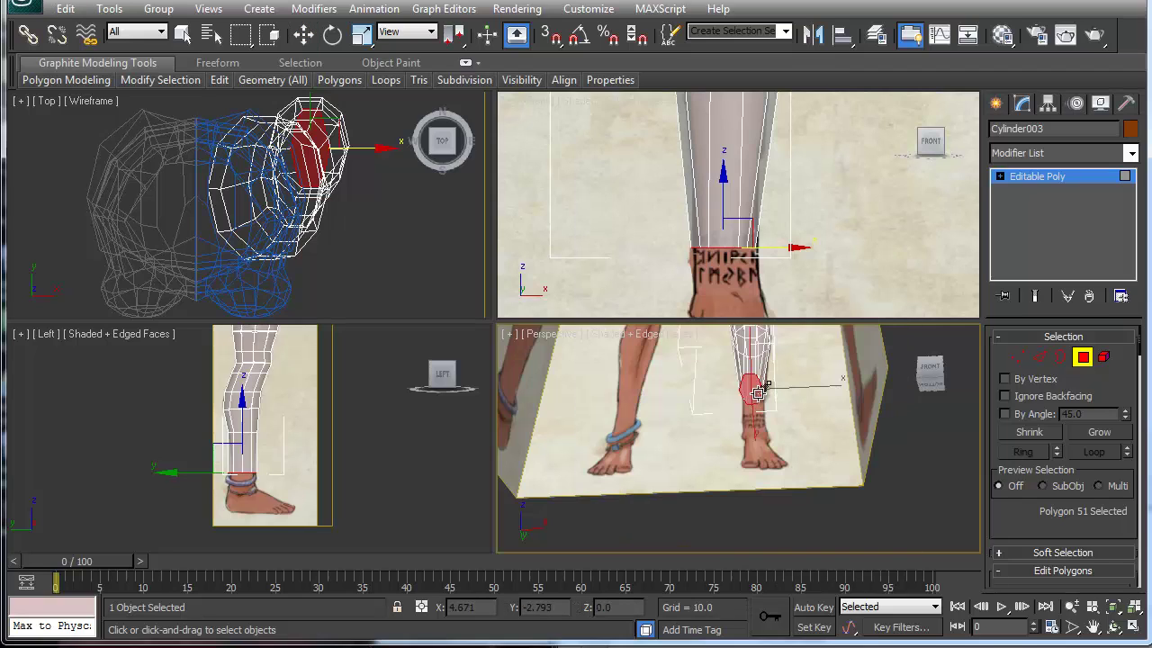
left_click_drag(752, 386, 752, 383)
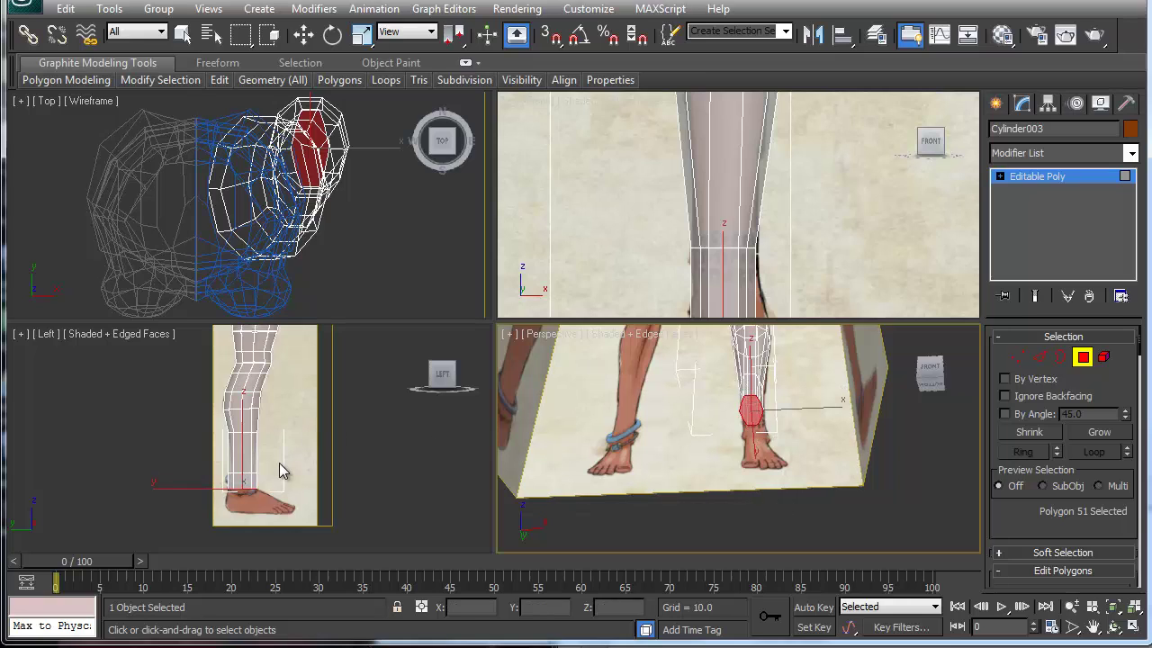
Rotate the extruded cap in the side view to slope from instep down to heel, and lower it onto the reference heel.
key("w")
key("e")
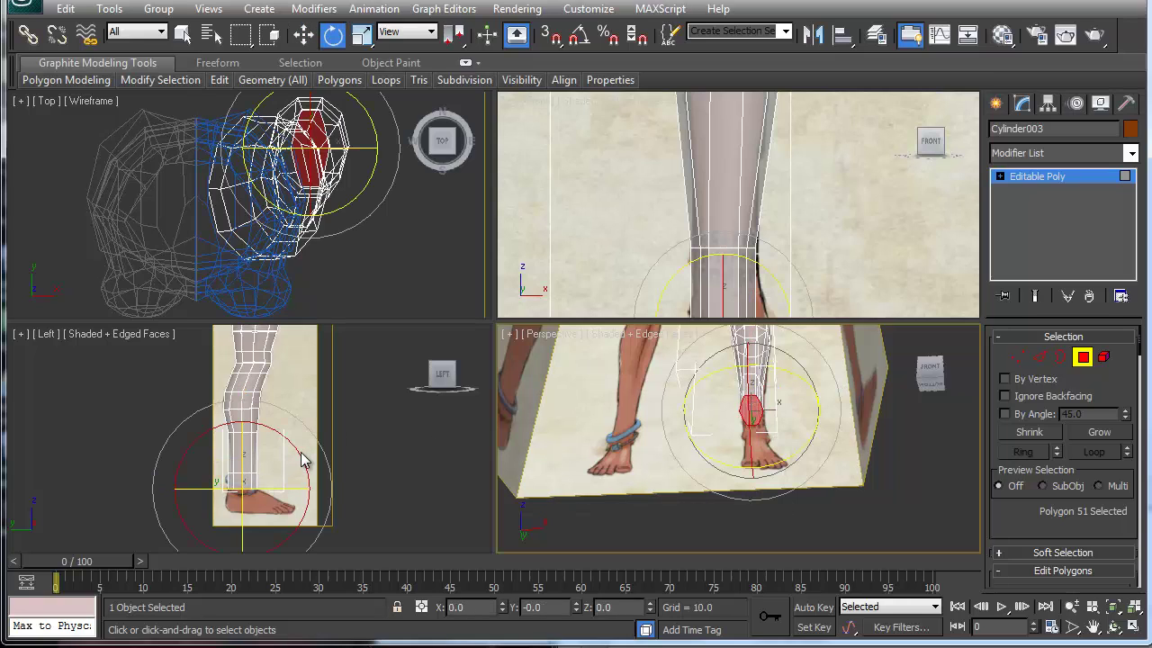
left_click_drag(302, 459, 283, 397)
key("w")
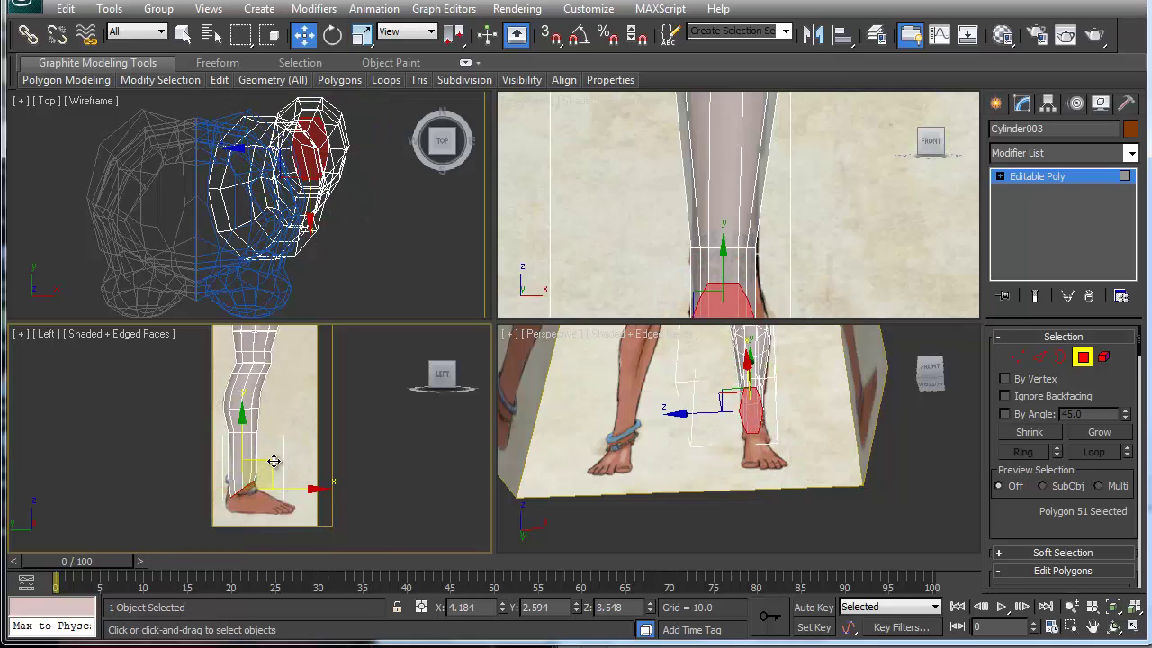
key("e")
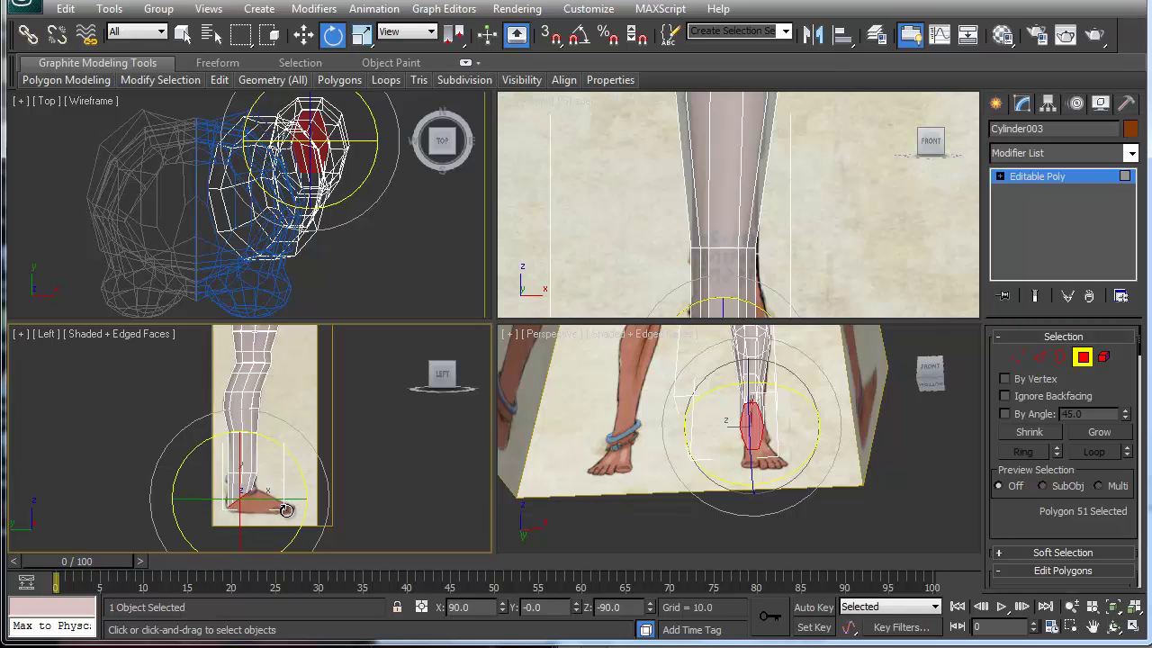
Extrude the sloped cap again, rotate the new end face upright and move it forward to the reference toes in the side view.
right_click(256, 502)
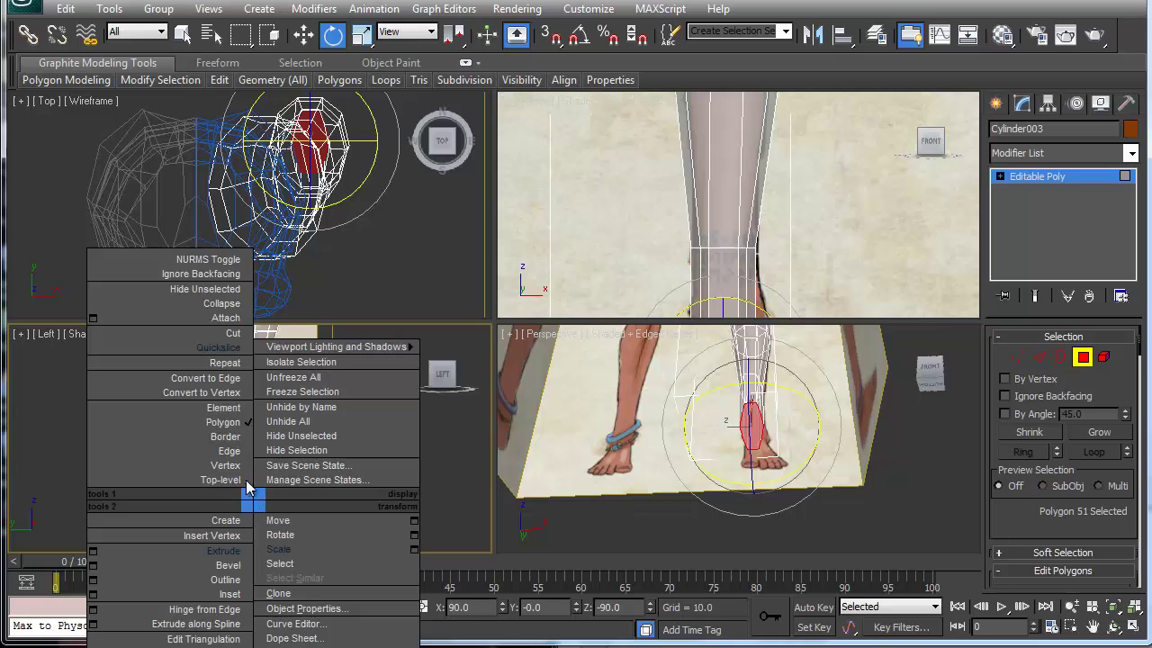
left_click(225, 551)
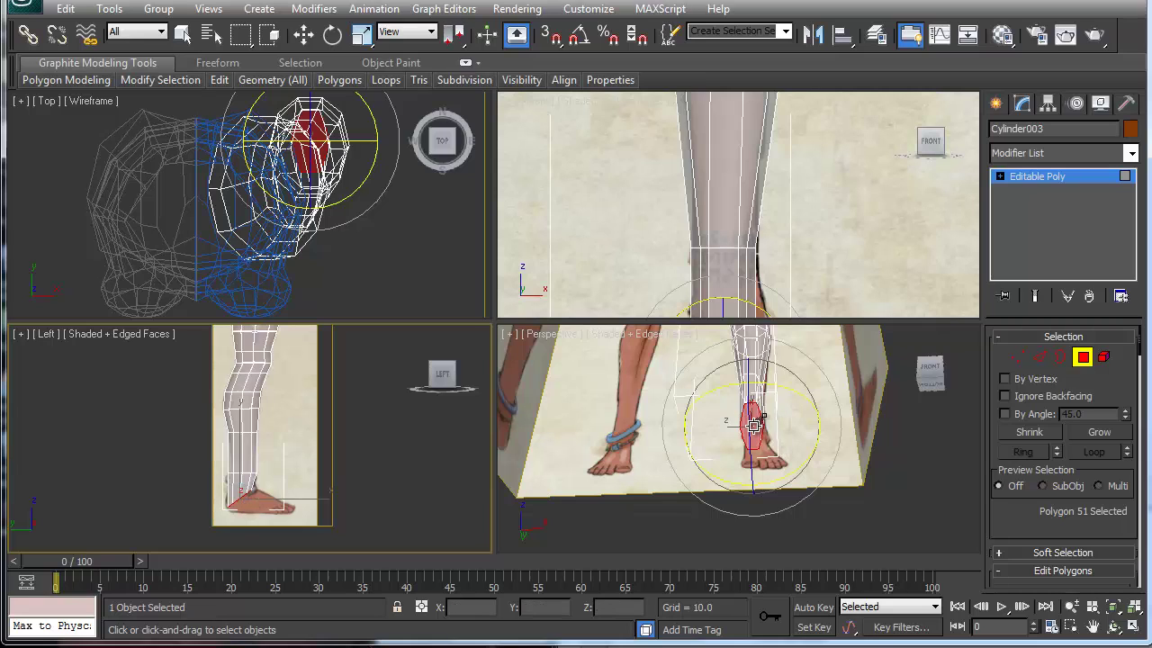
left_click_drag(754, 425, 757, 414)
right_click(294, 512)
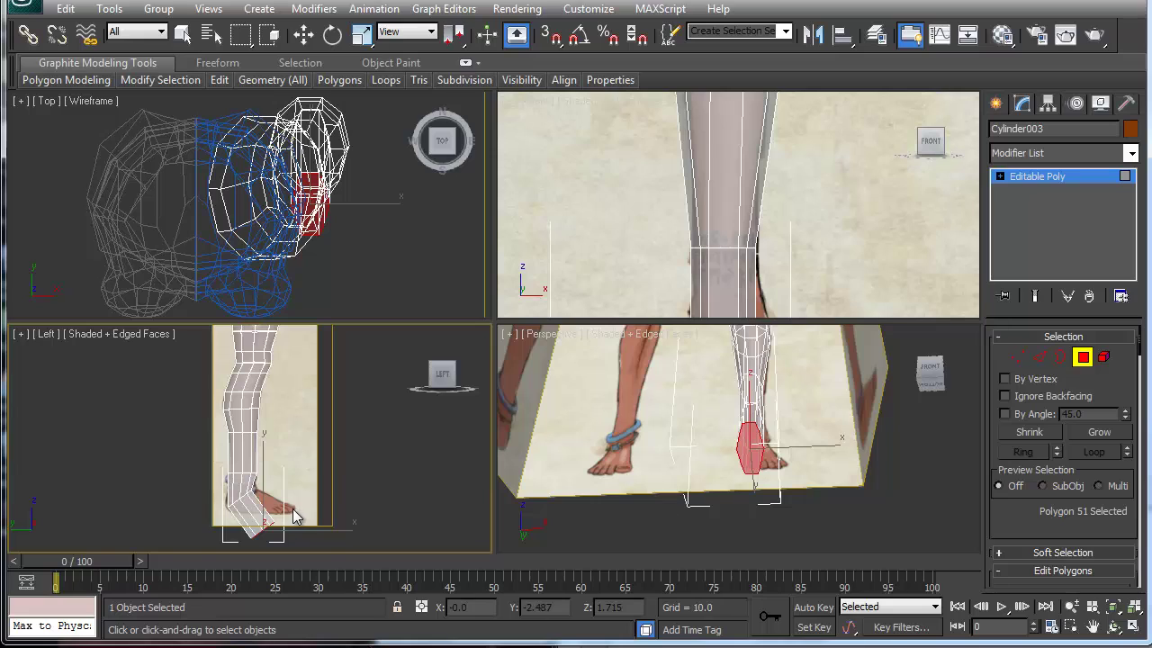
key("e")
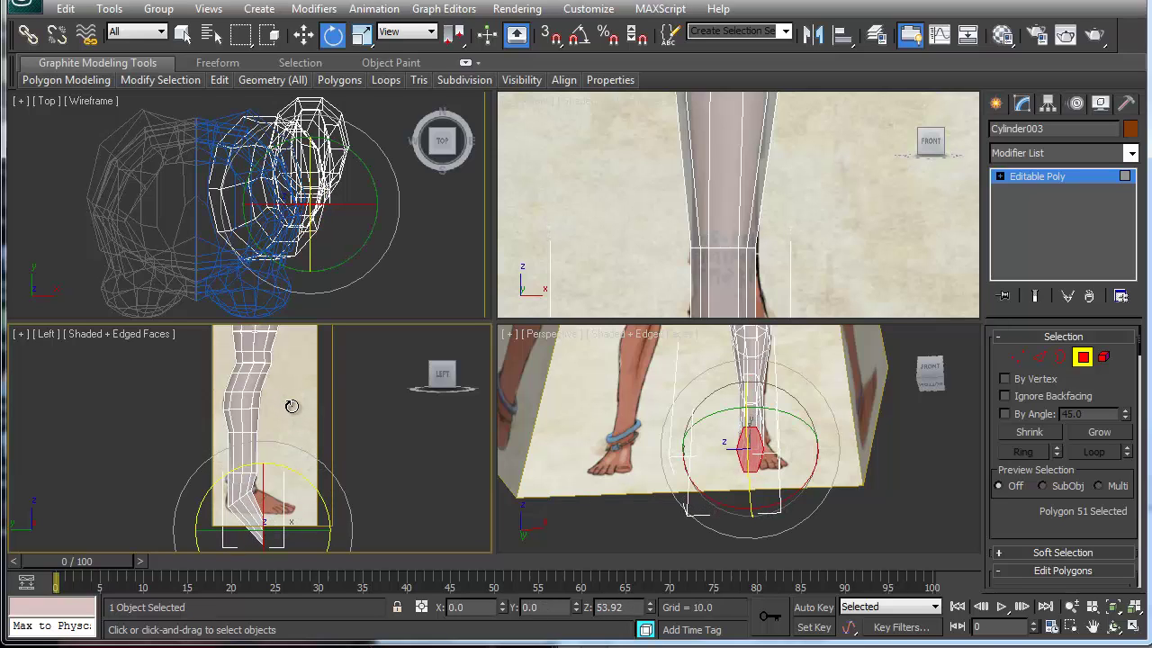
key("w")
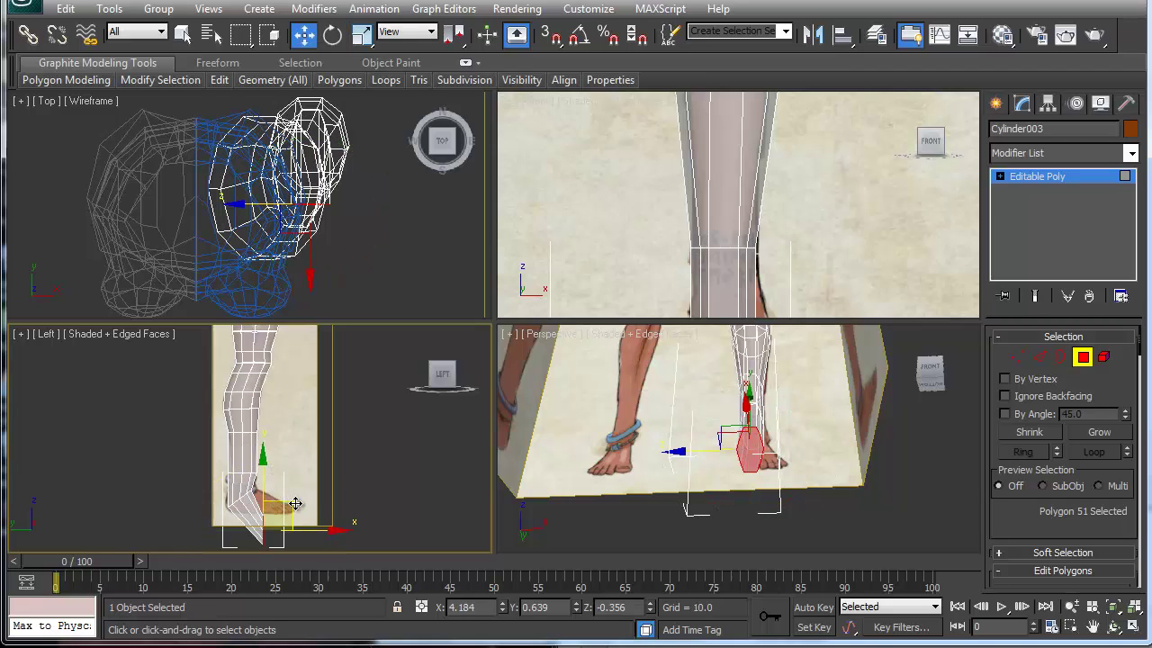
left_click_drag(295, 504, 319, 483)
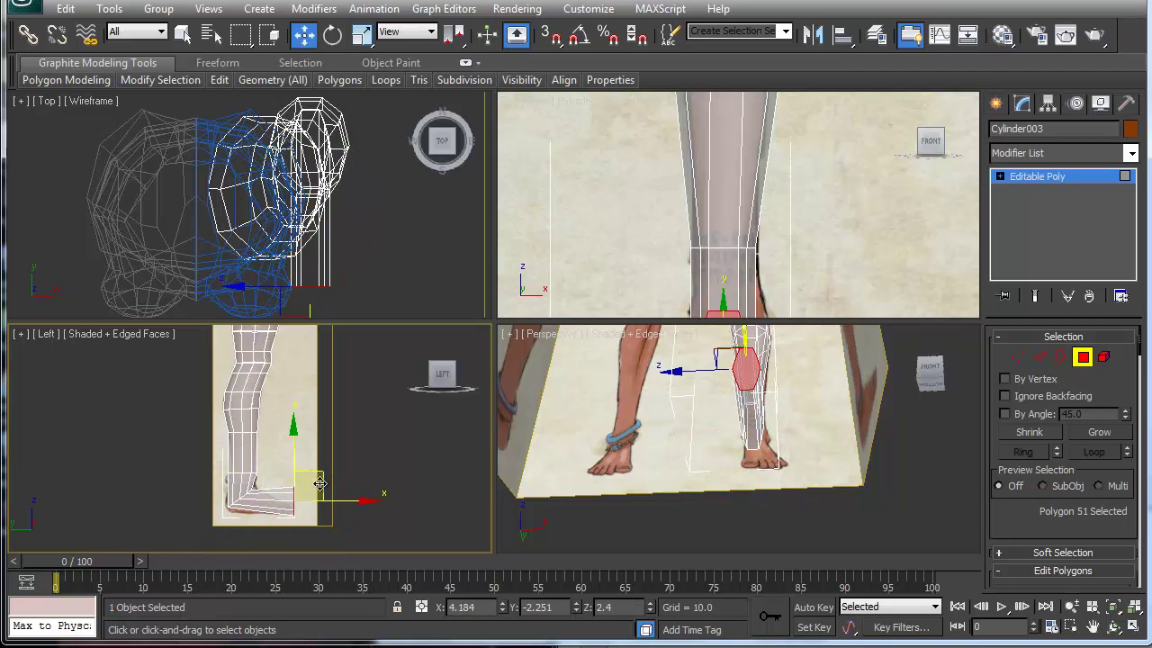
Scale the toe-end polygon's height down to about 48% and lower it onto the reference toes in the side view.
key("e")
key("r")
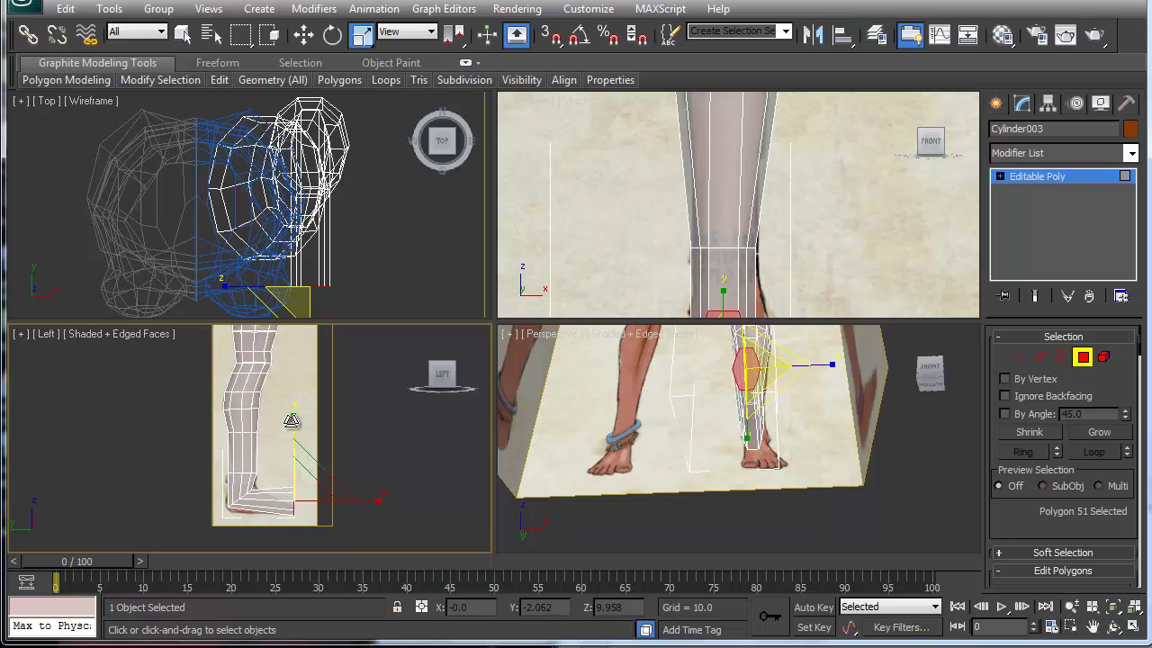
left_click_drag(290, 421, 289, 493)
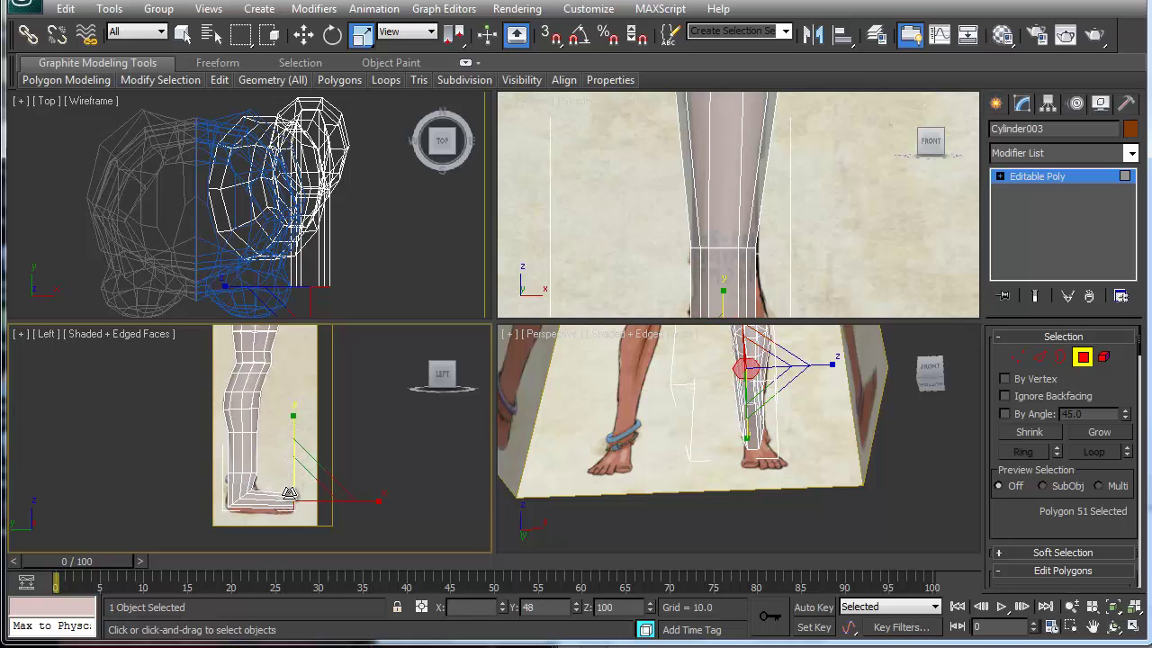
key("w")
left_click_drag(294, 446, 288, 511)
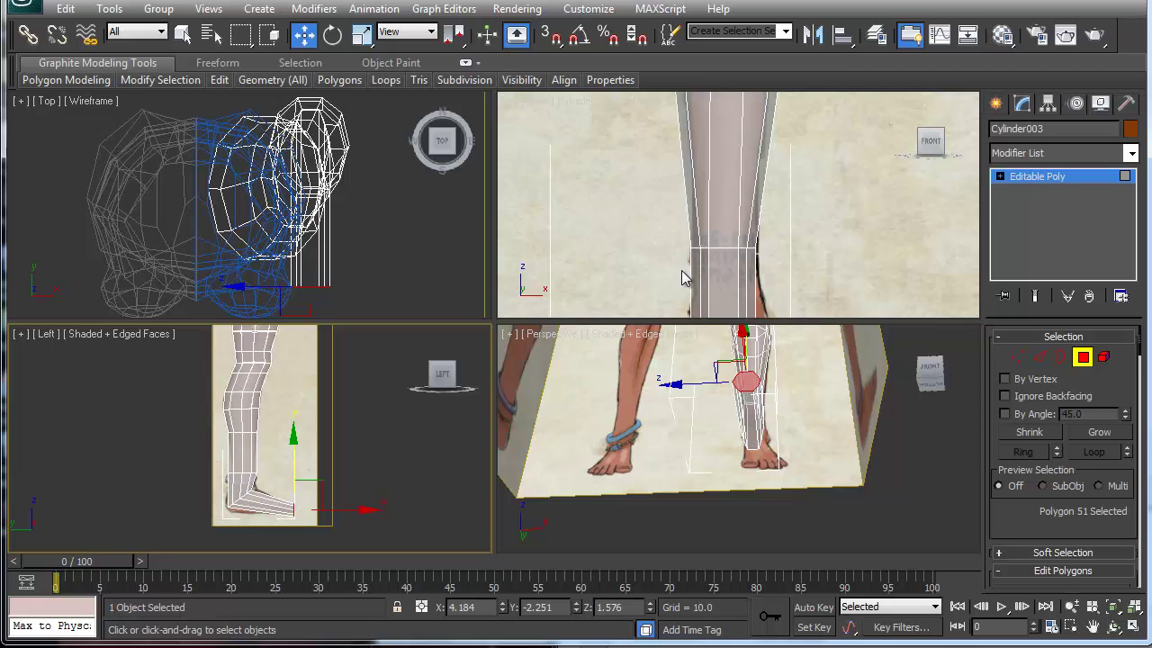
Widen the toe-end polygon in the front view and shift it outward over the reference toes.
middle_click_drag(682, 278, 713, 209)
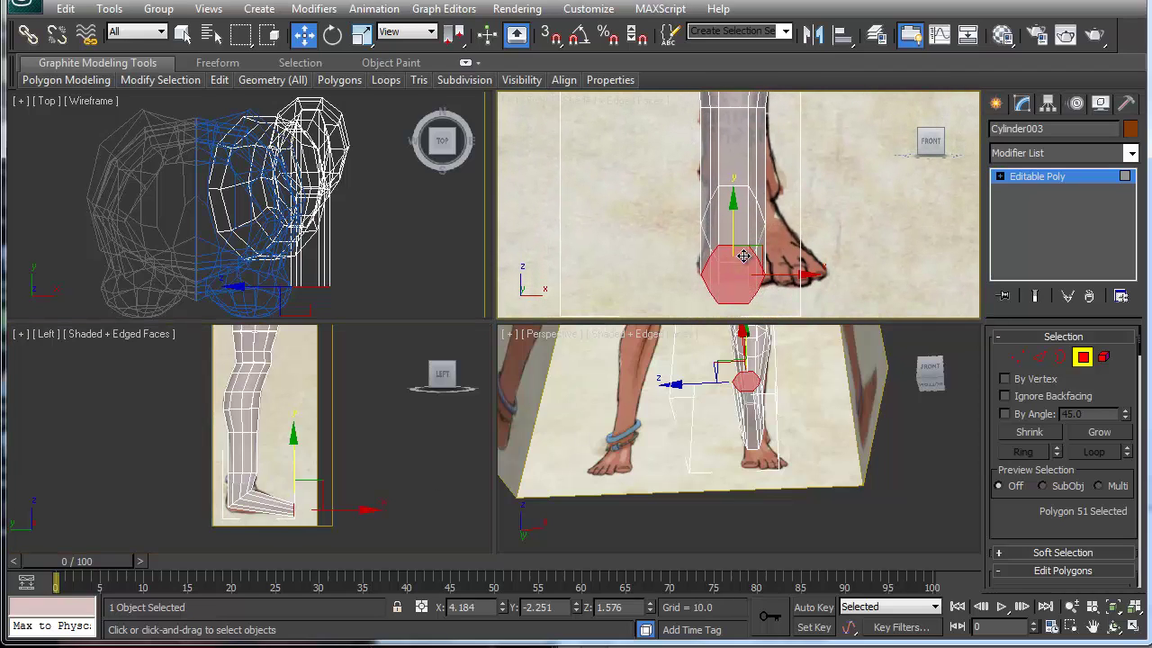
key("e")
key("r")
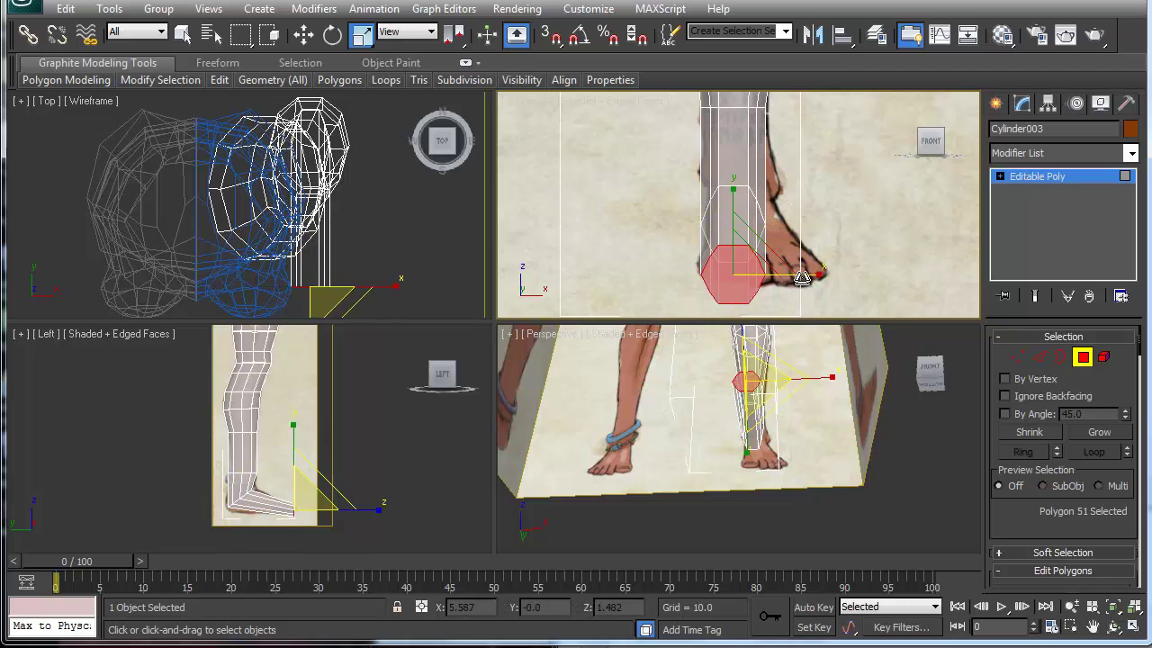
left_click_drag(815, 277, 887, 271)
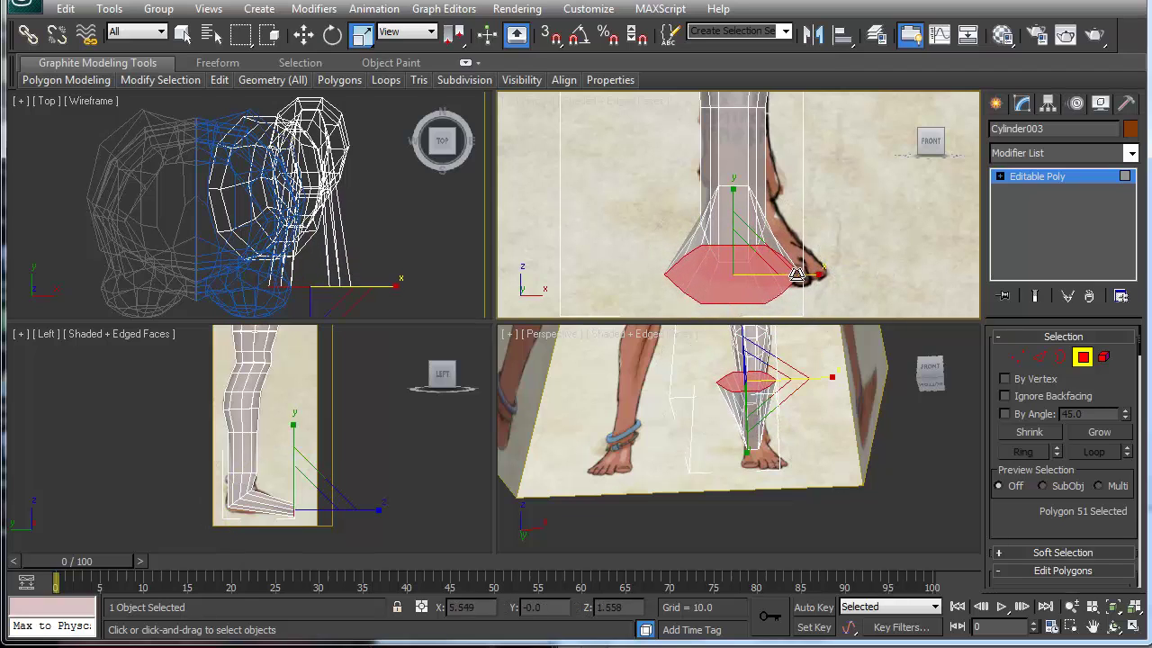
key("w")
left_click_drag(808, 275, 840, 270)
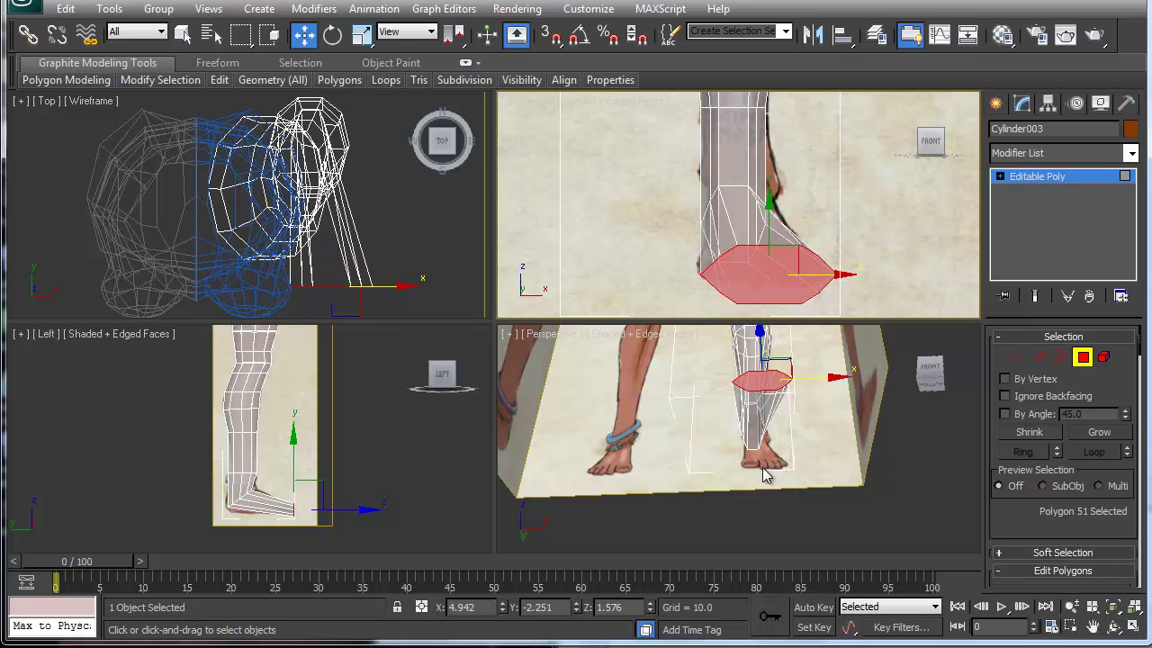
Check the foot in perspective, then move the uppermost ankle-bend vertices up and forward to the instep outline of the side reference.
middle_click_drag(754, 434, 847, 527, "alt")
middle_click_drag(705, 390, 720, 456)
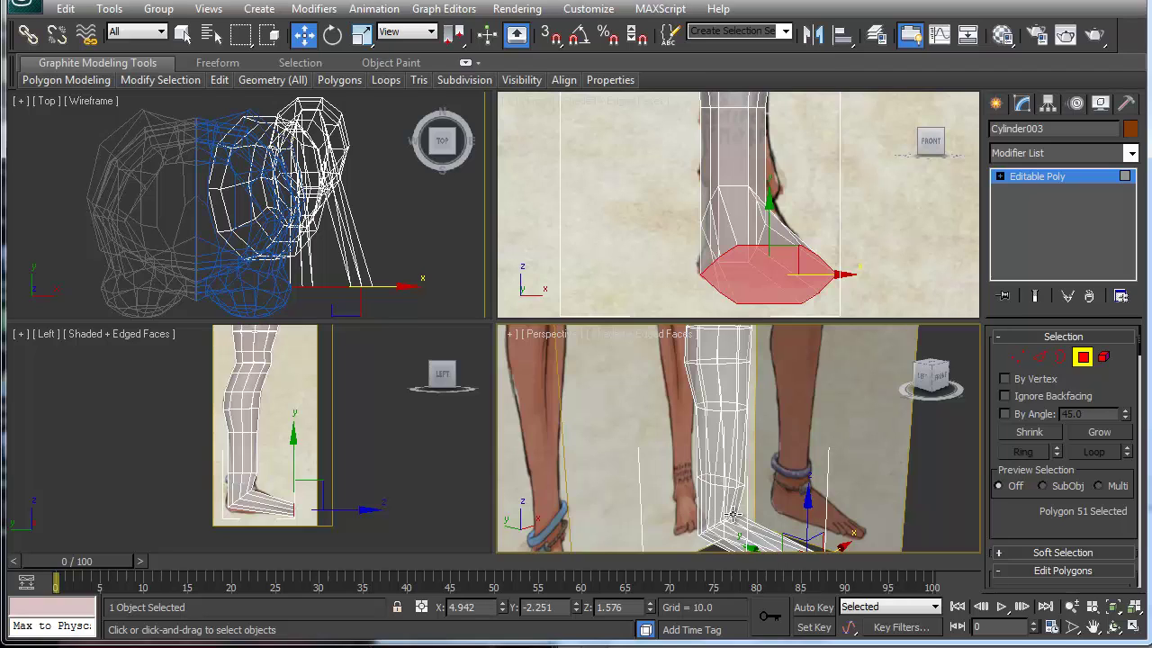
middle_click_drag(727, 510, 720, 483, "alt")
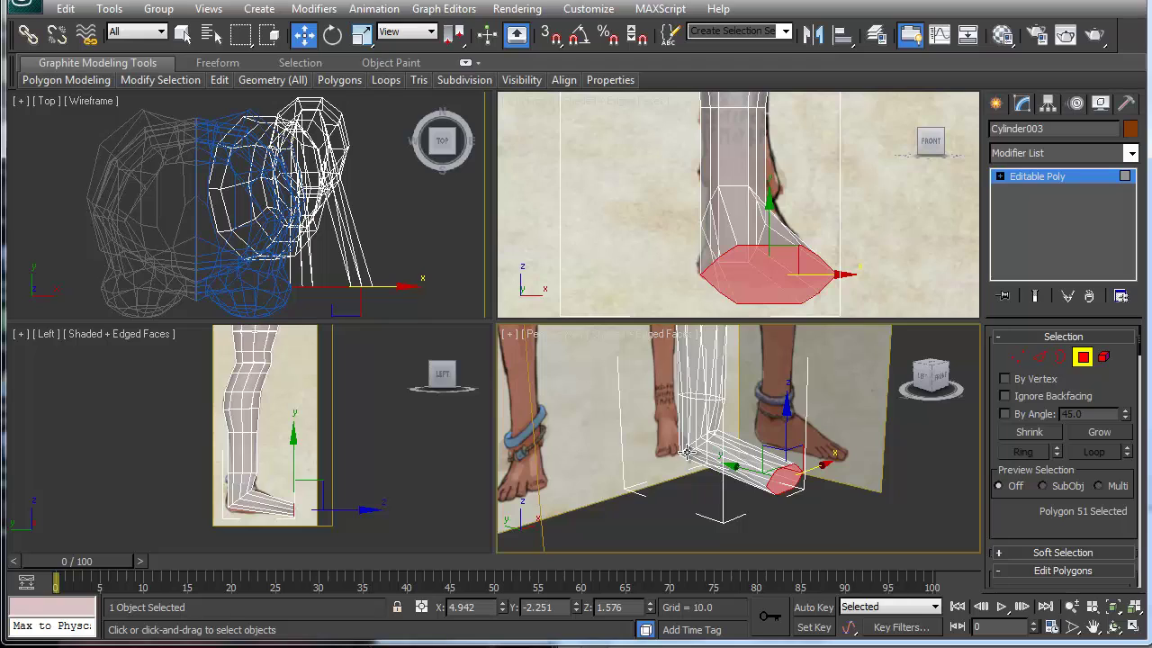
scroll(693, 450, "up", 6)
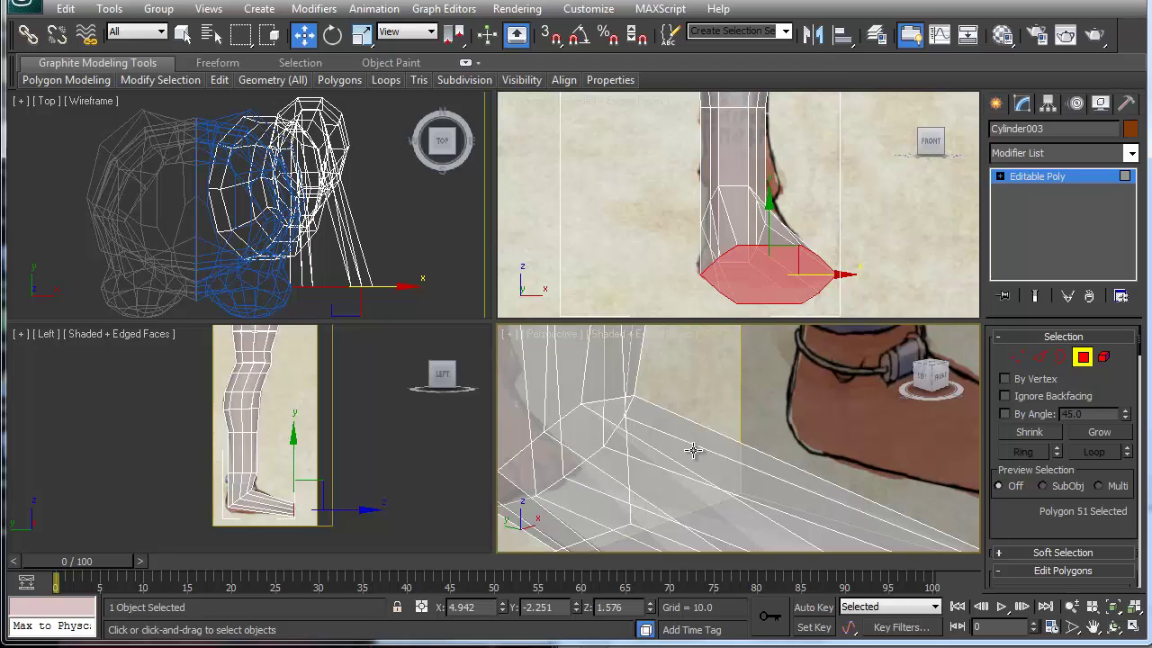
scroll(693, 450, "down", 6)
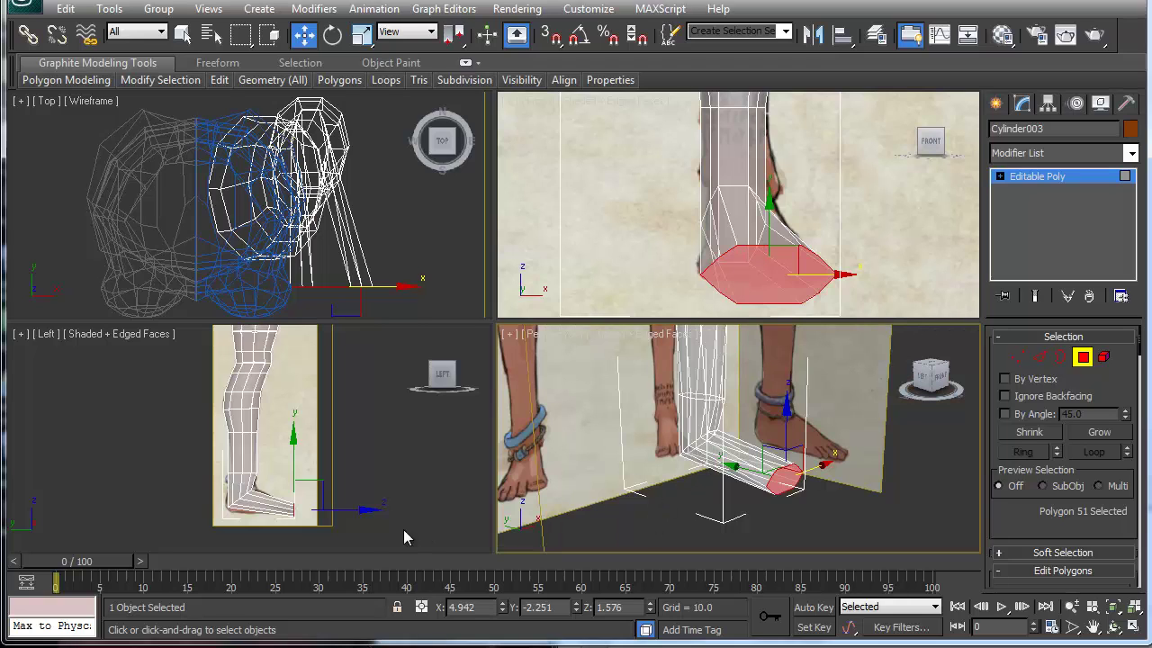
key("1")
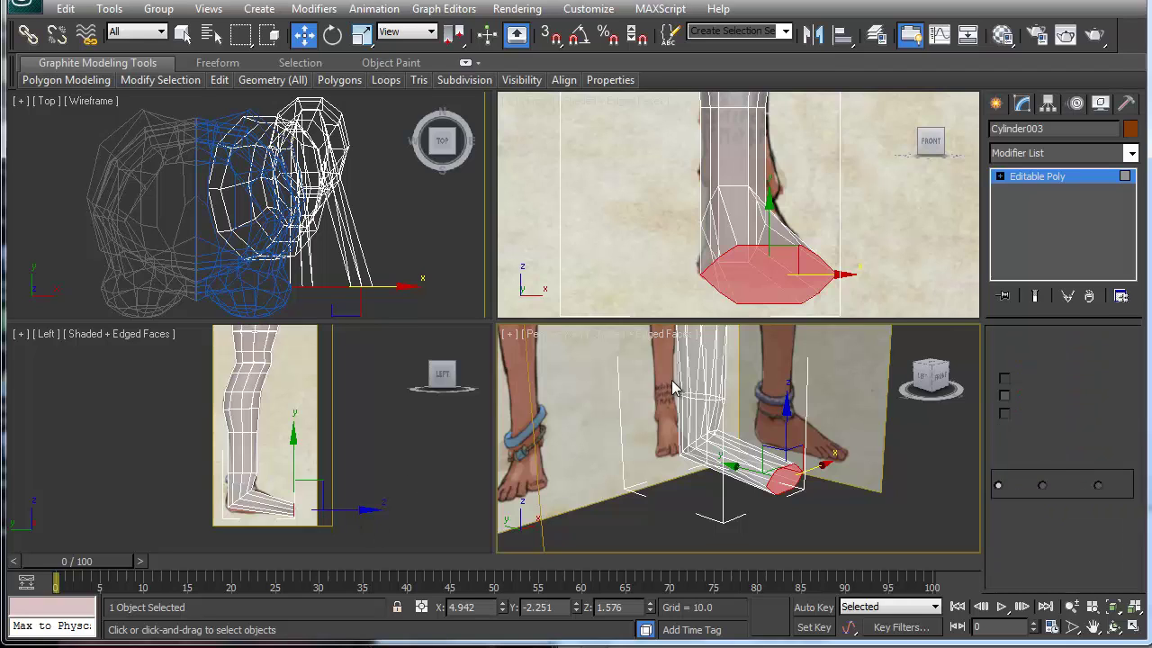
right_click(207, 522)
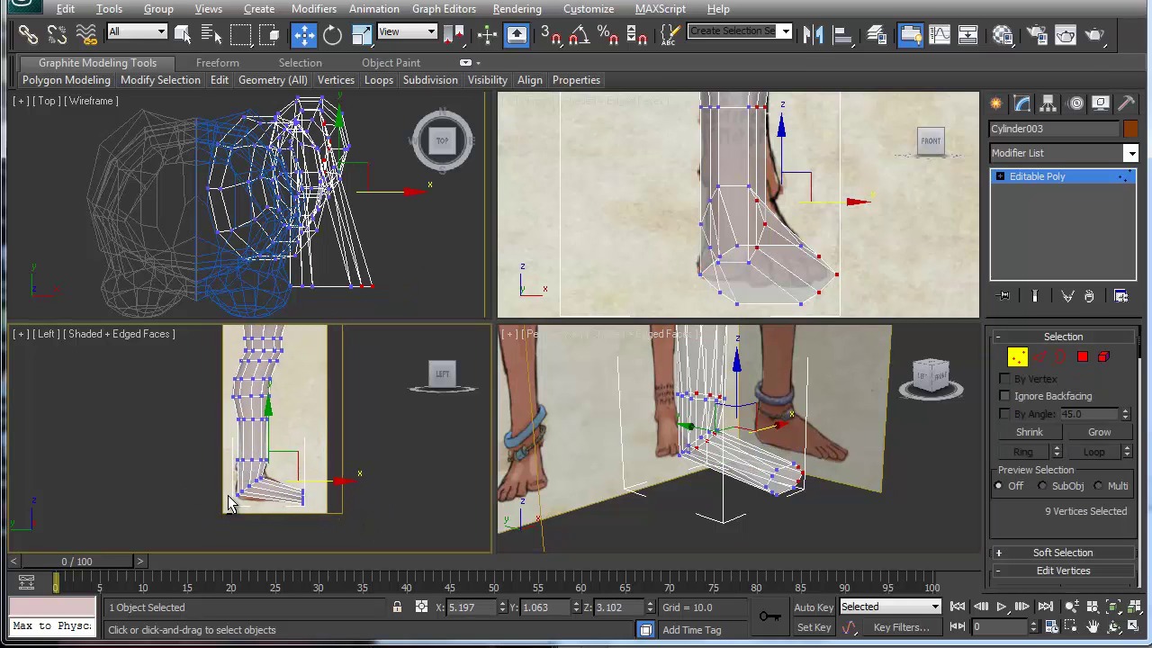
key("alt+w")
middle_click_drag(456, 429, 463, 375)
scroll(476, 413, "up", 6)
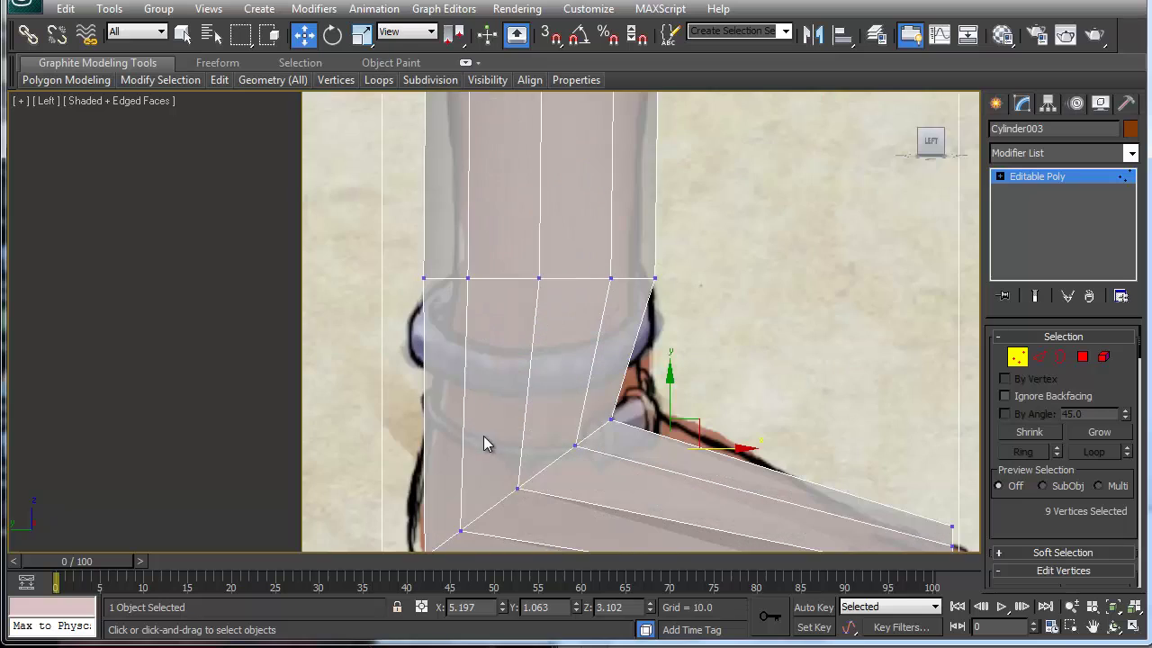
middle_click_drag(481, 425, 437, 245)
left_click_drag(541, 212, 609, 265)
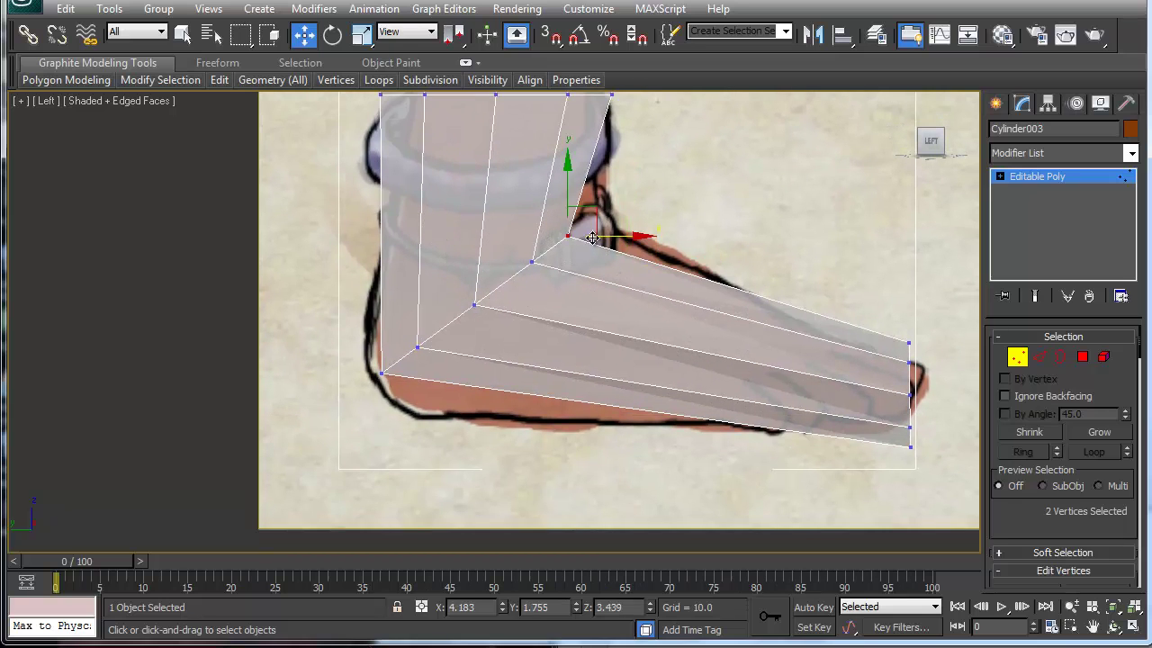
left_click_drag(603, 216, 638, 195)
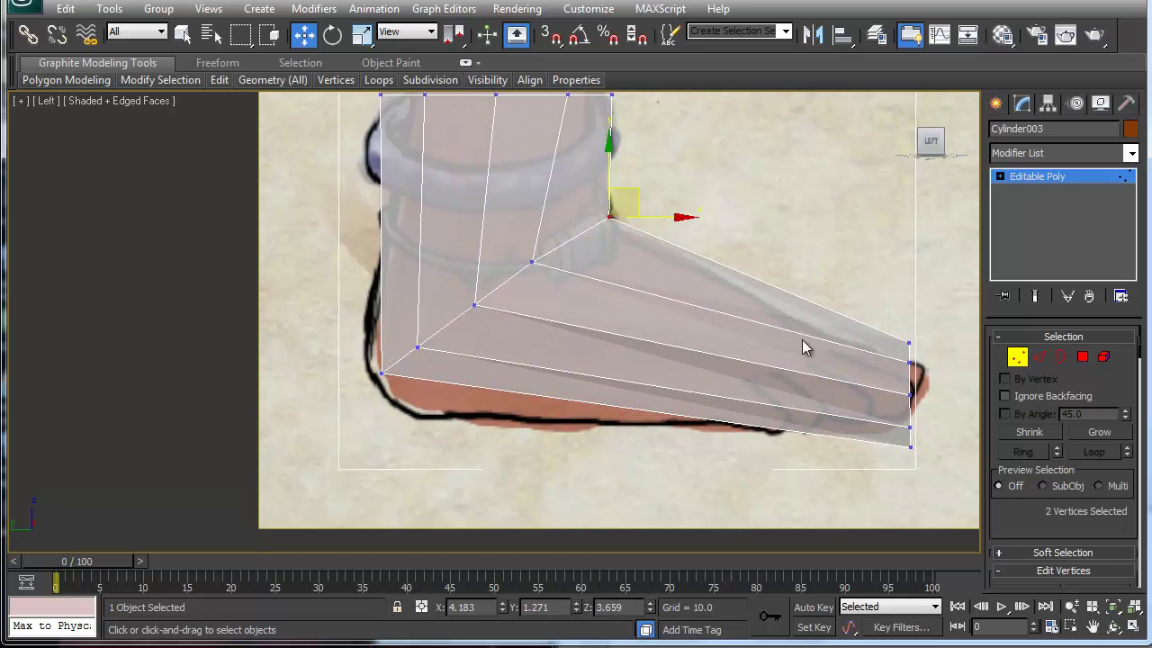
Raise the underside toe-end vertices to the sole line and move the lower heel vertices down and back past the heel in the side view.
left_click_drag(894, 315, 932, 374)
left_click_drag(901, 475, 912, 378)
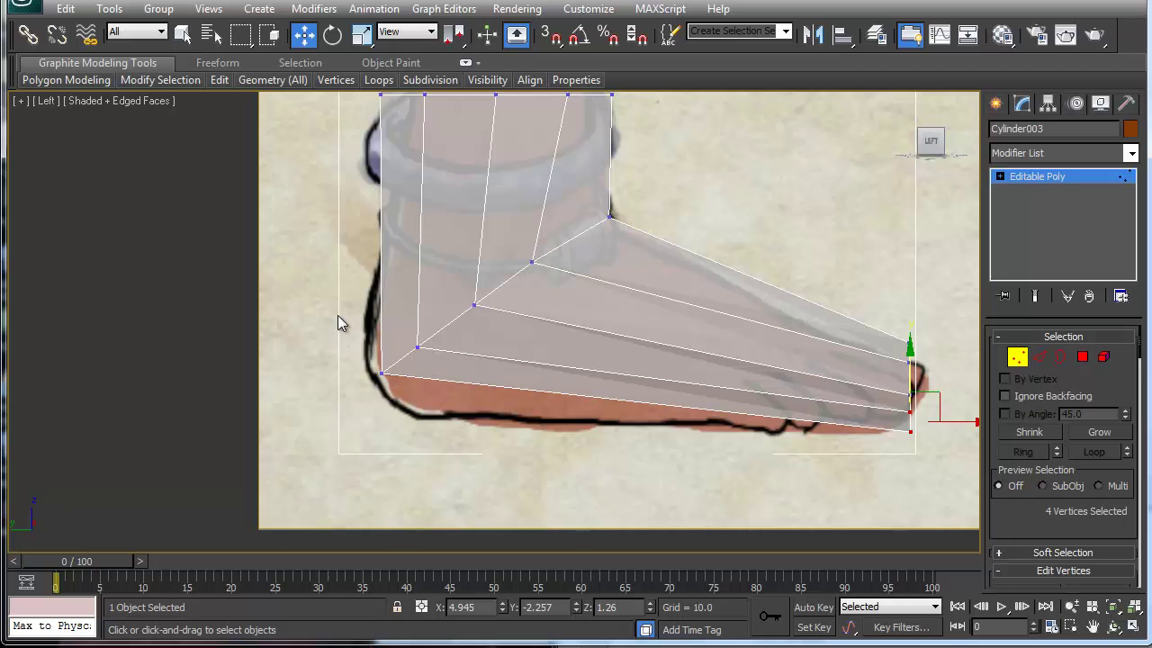
left_click_drag(364, 325, 427, 396)
left_click_drag(425, 340, 392, 385)
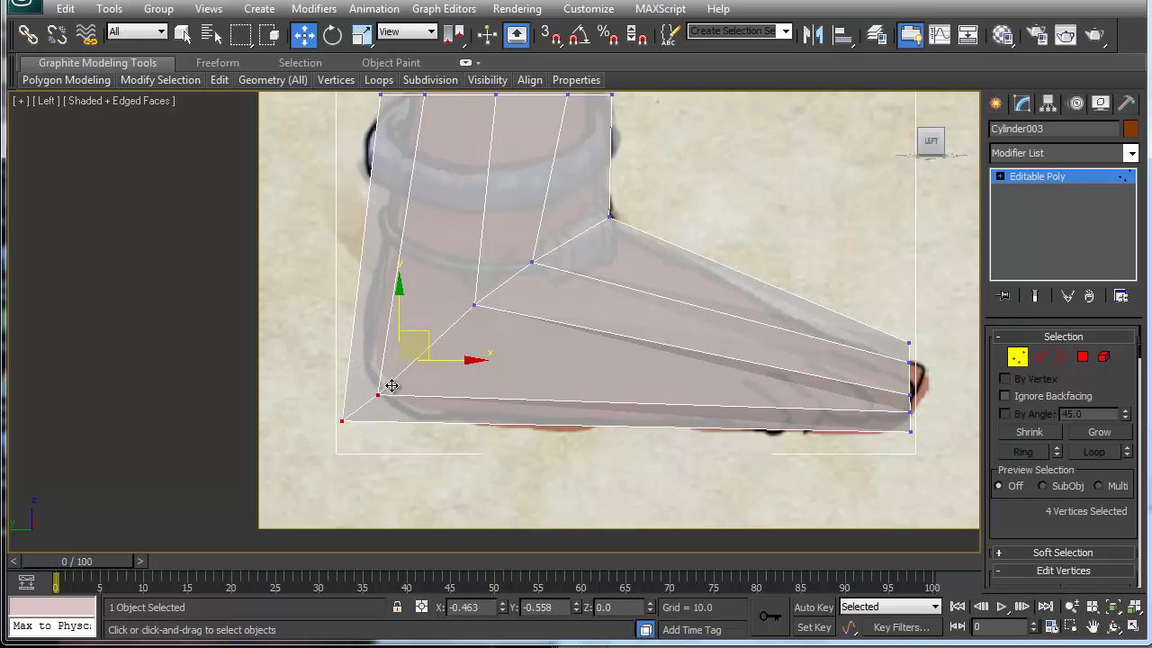
Move the middle ankle-bend vertices down and back, and nudge the one above them slightly back in the side view.
left_click_drag(442, 270, 496, 329)
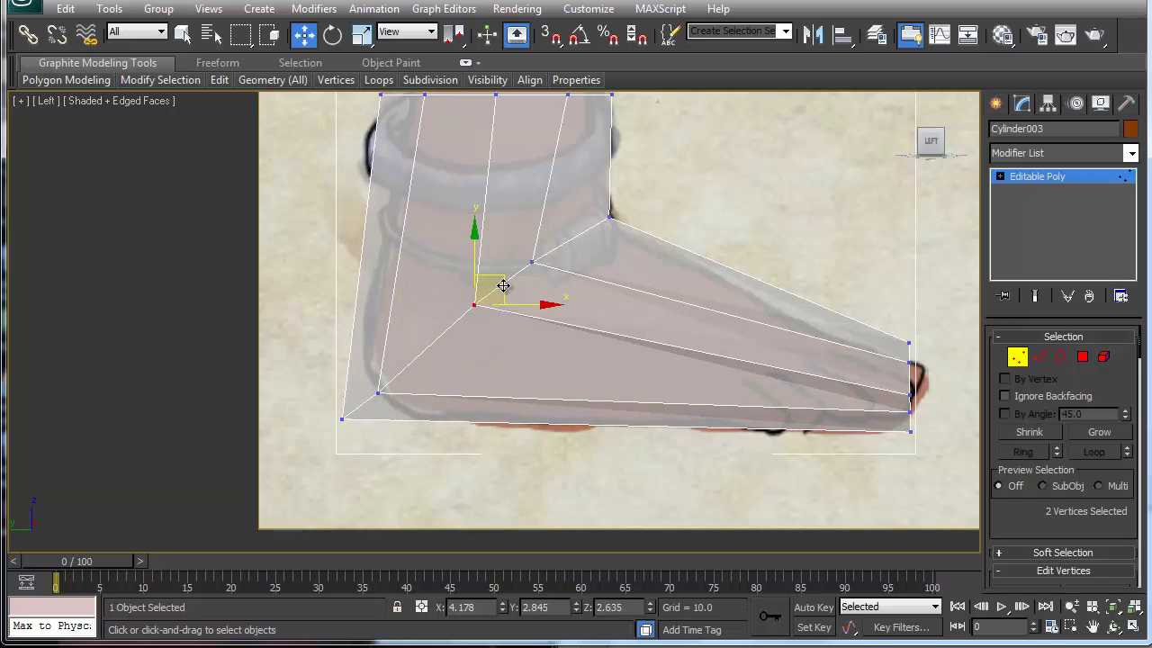
left_click_drag(503, 285, 490, 297)
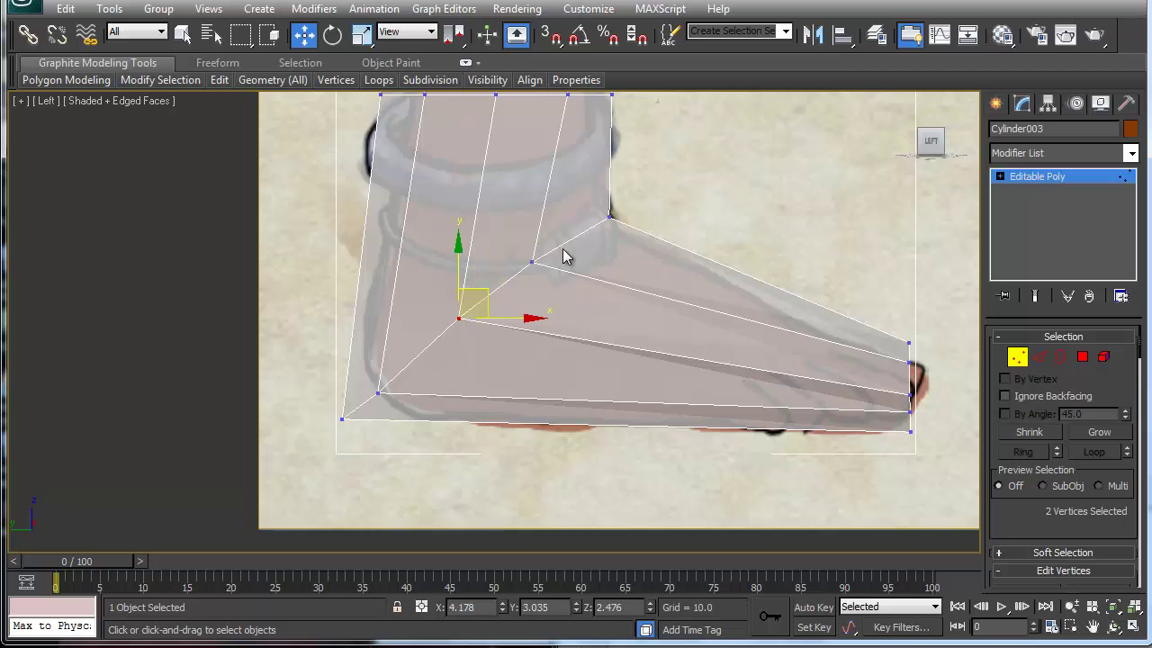
left_click(532, 262)
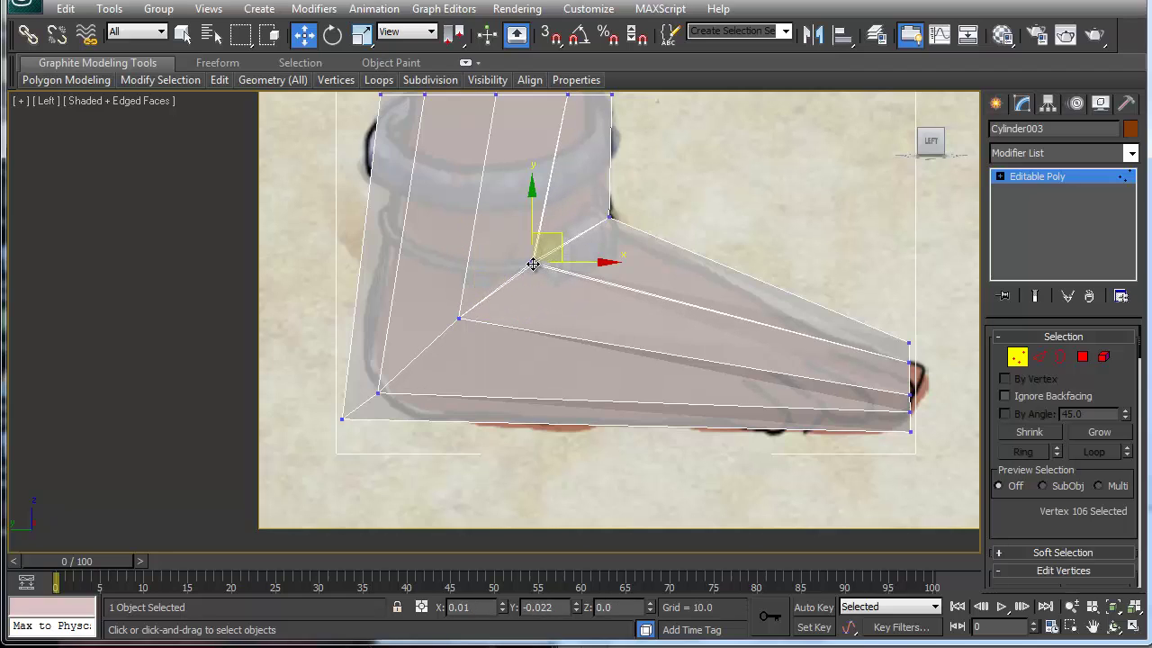
left_click_drag(529, 263, 526, 263)
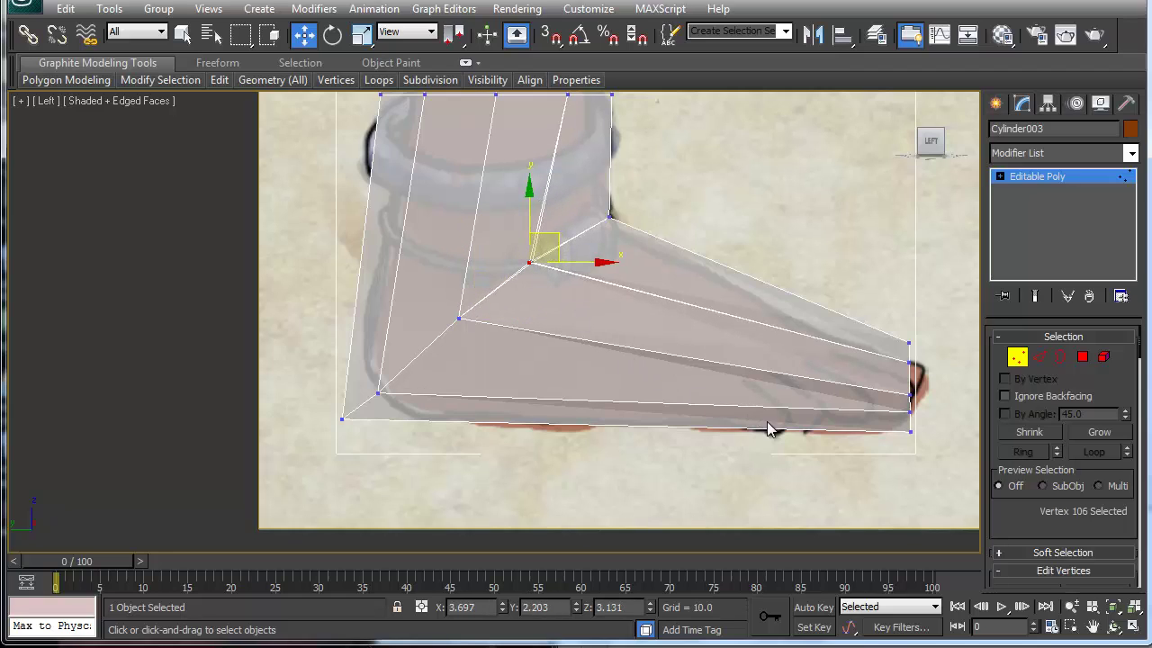
Turn off see-through shading and lower the two outer vertices of the ankle bend slightly in the perspective view.
key("alt+w")
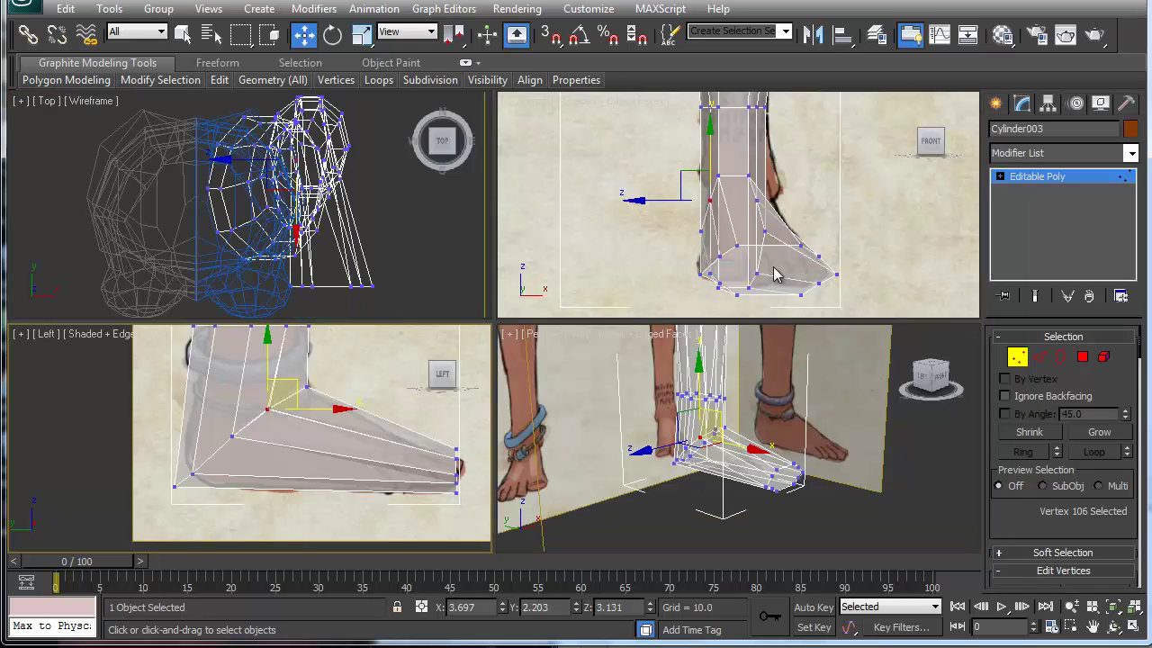
right_click(793, 235)
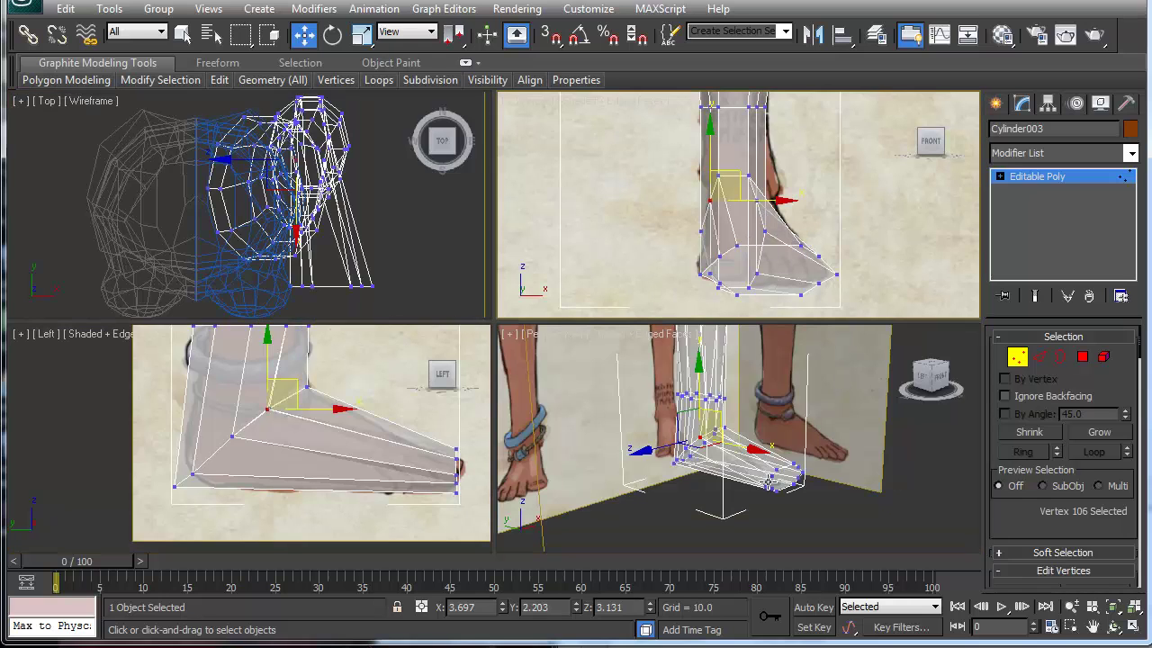
mouse_move(762, 478)
middle_mouse_down("alt")
mouse_move(562, 500)
mouse_move(655, 486)
middle_mouse_up("alt")
key("alt+x")
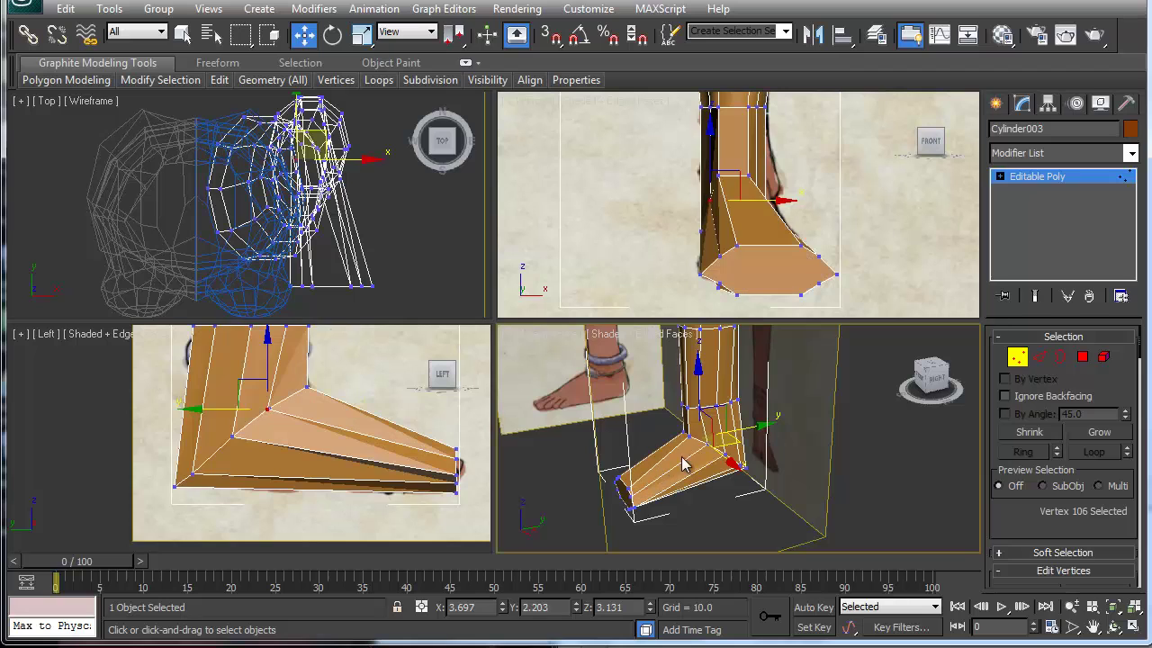
left_click(711, 448)
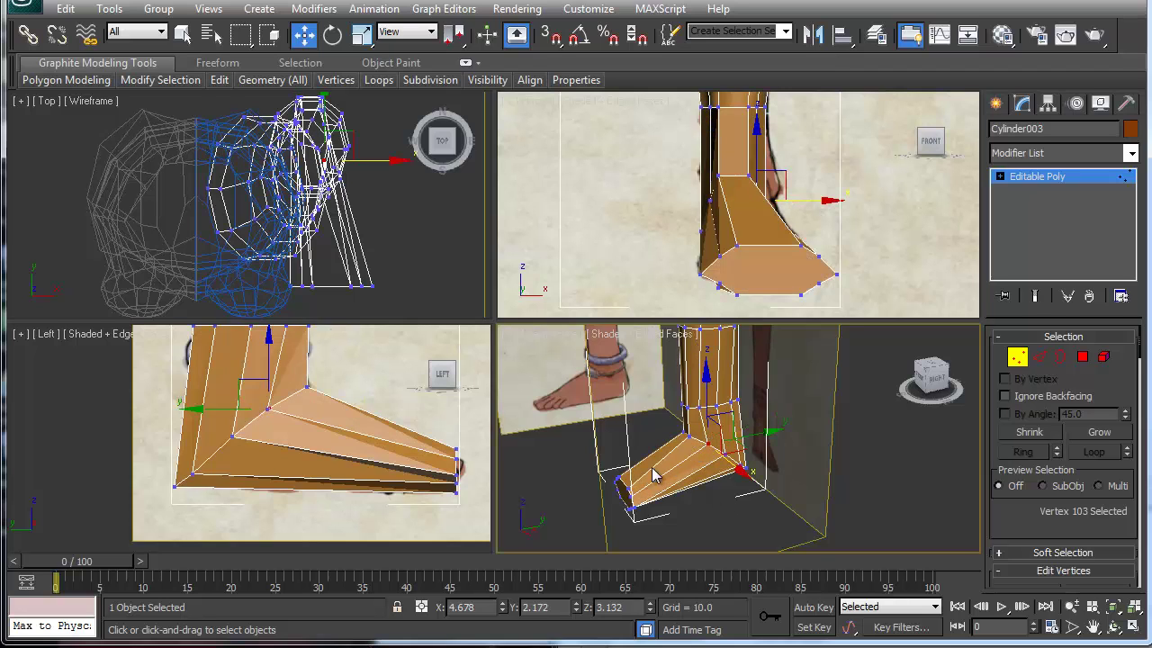
middle_click_drag(653, 468, 732, 426, "alt")
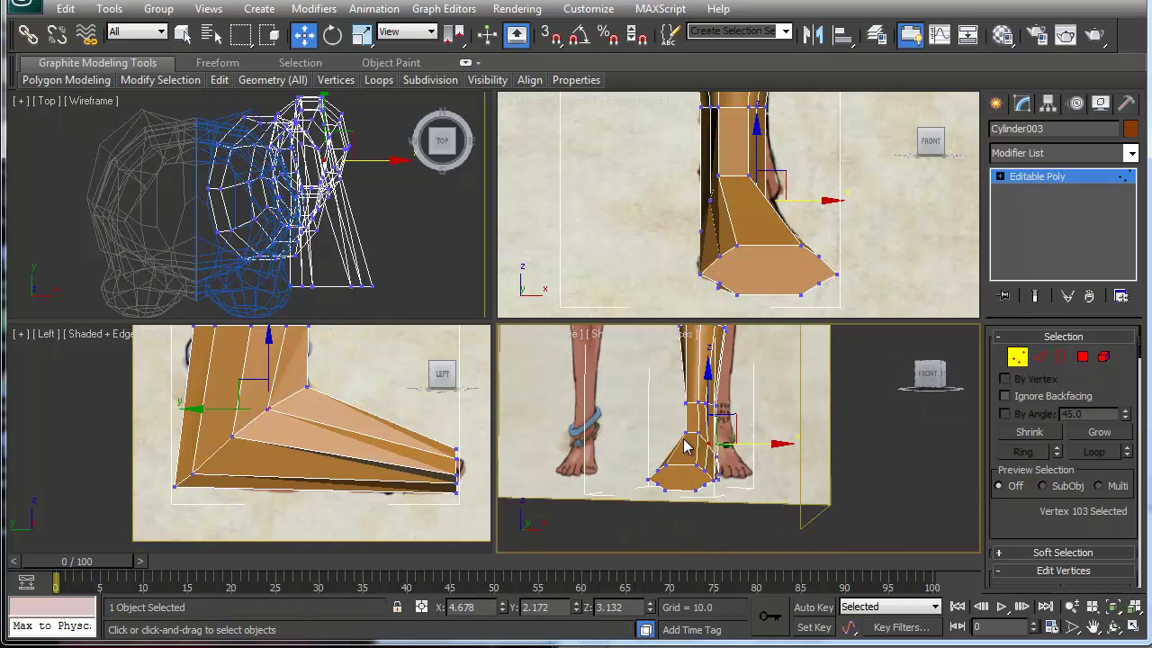
left_click(698, 397)
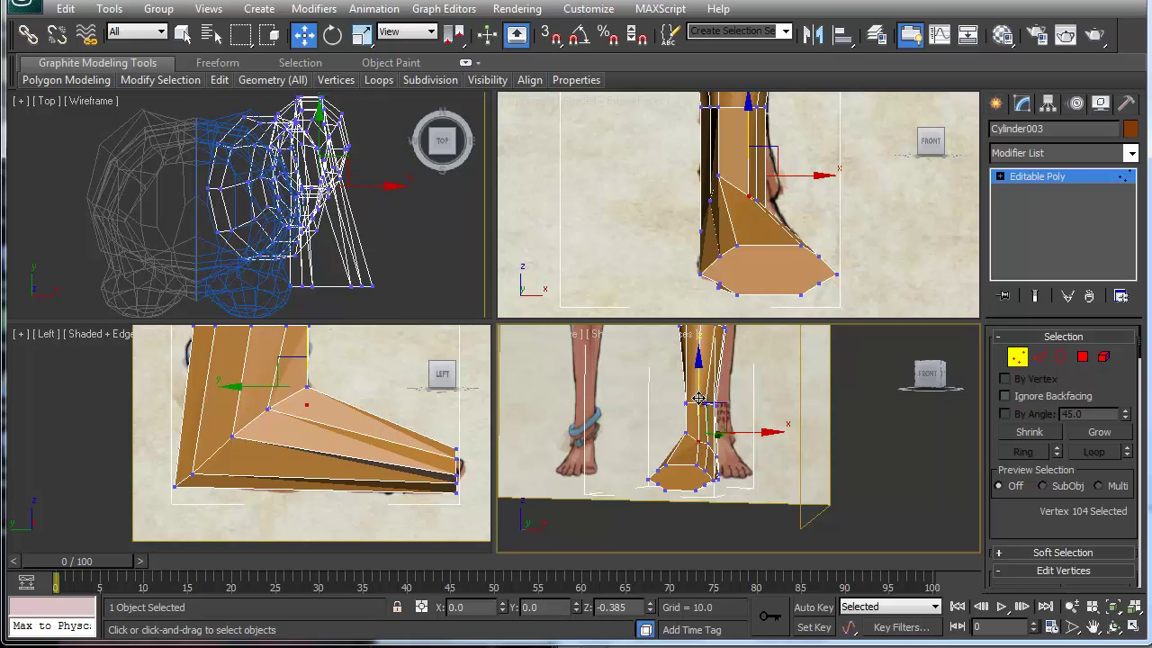
left_click_drag(698, 396, 699, 399)
left_click(709, 444)
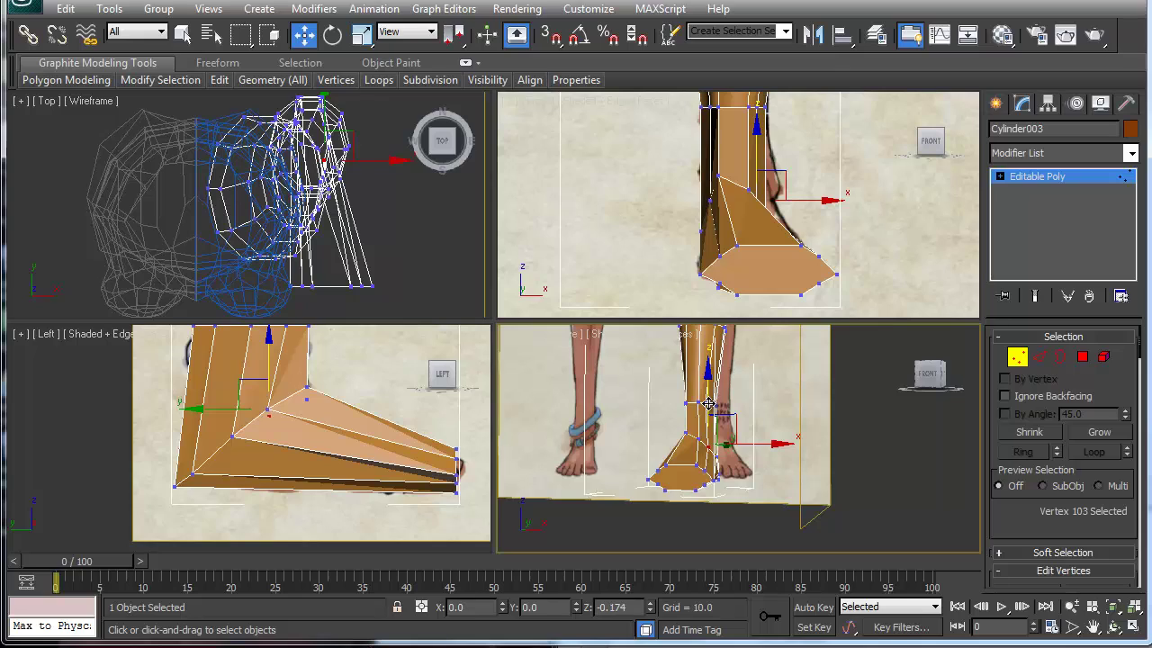
left_click_drag(703, 443, 702, 447)
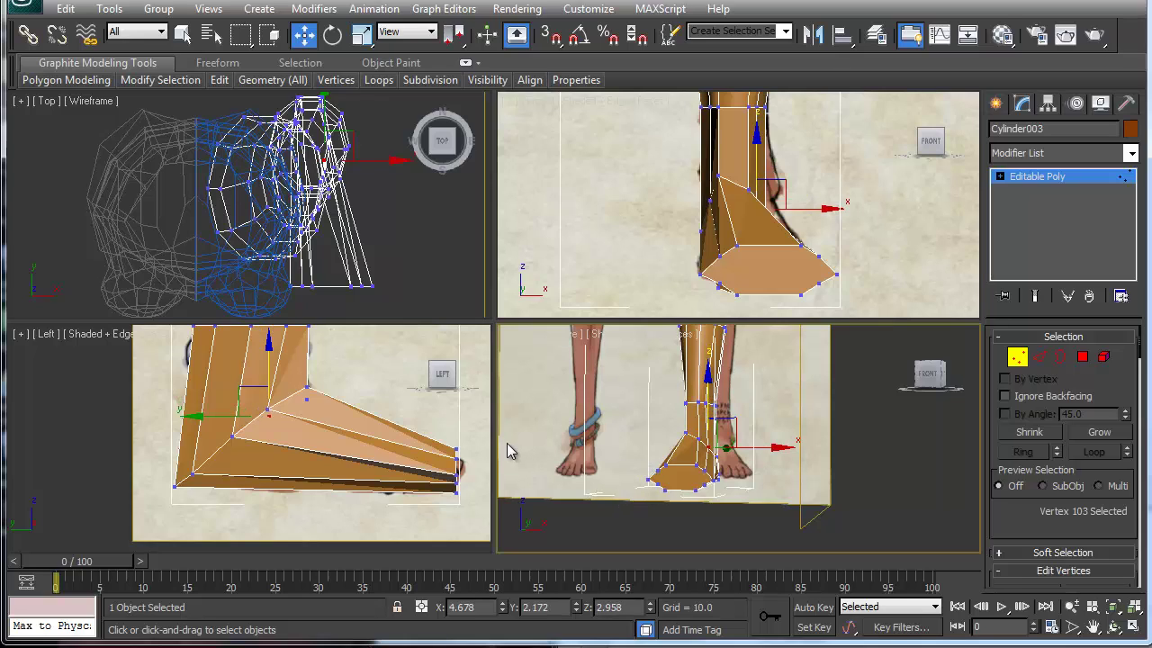
Lower the inner front vertex of the ankle bend slightly and shift its inner-side neighbour toward the inner ankle in the front view.
left_click(721, 177)
left_click_drag(719, 129, 719, 133)
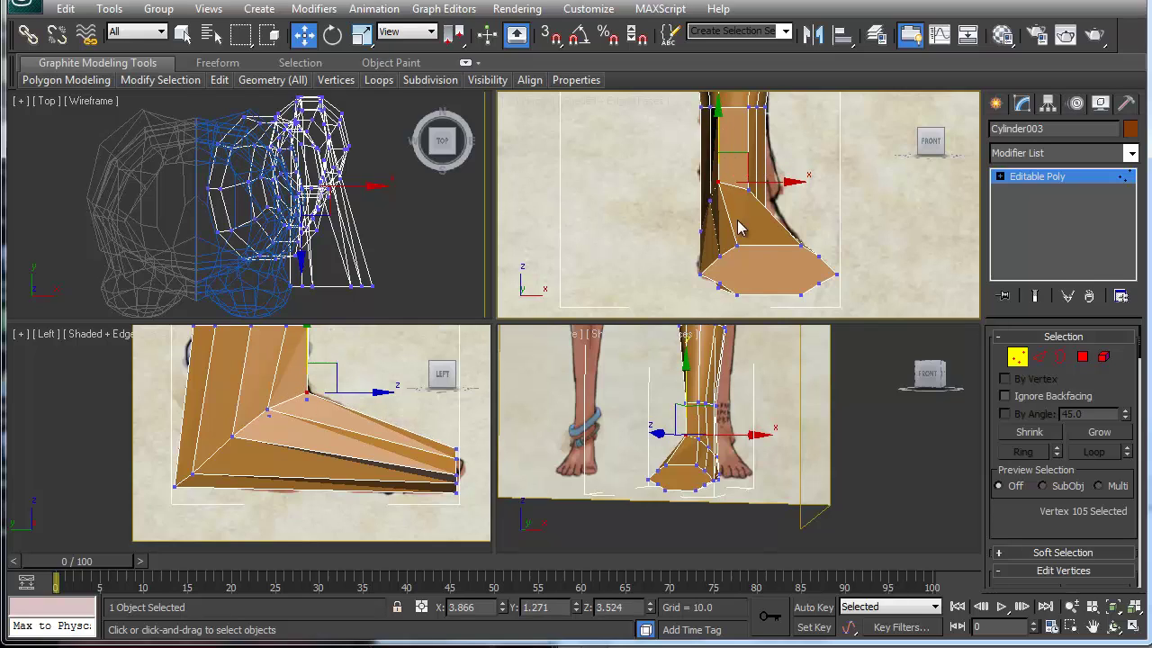
left_click(711, 202)
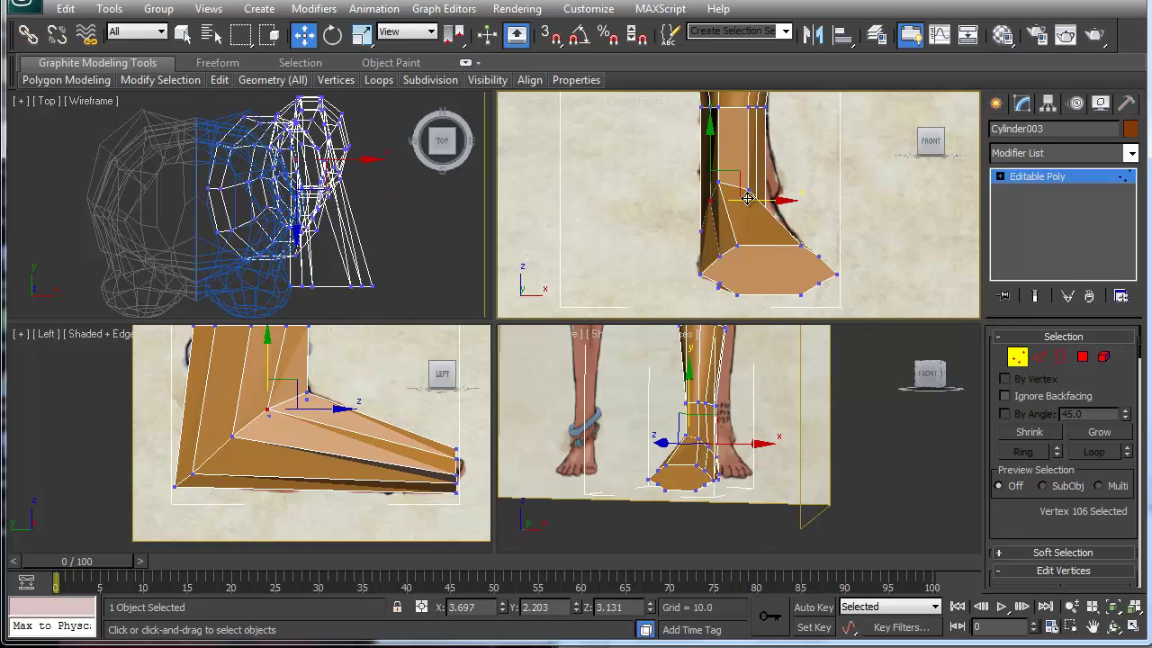
left_click_drag(747, 198, 721, 187)
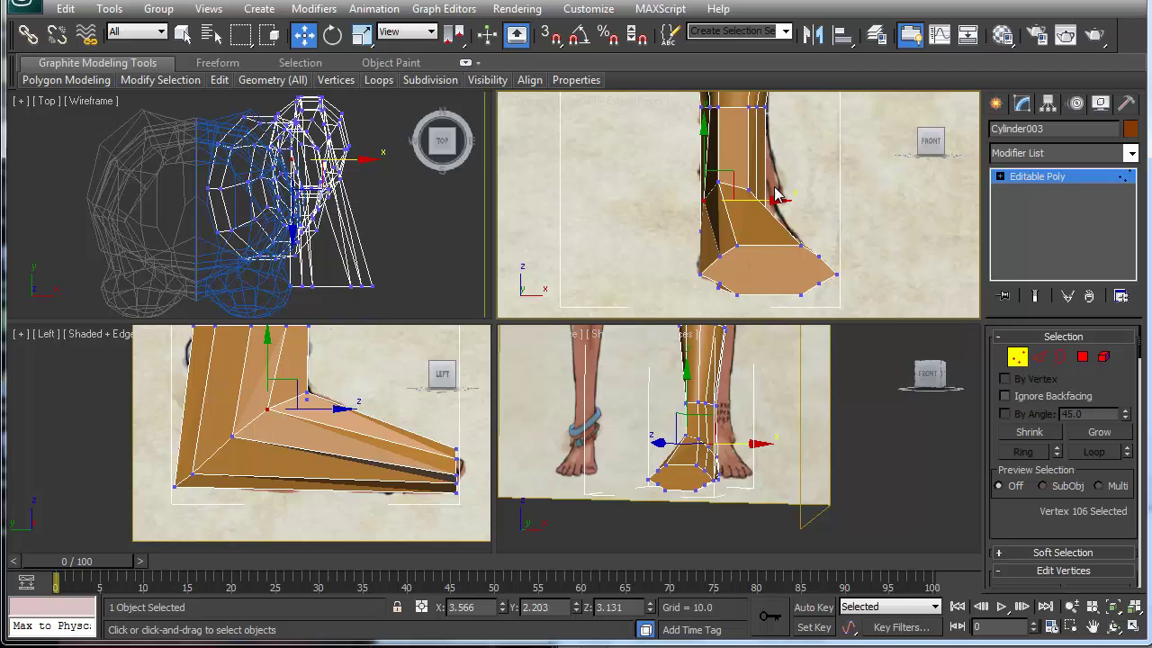
Select the two outer heel vertices and move them outward along X in the front view.
mouse_move(730, 445)
middle_mouse_down("alt")
mouse_move(710, 454)
mouse_move(729, 466)
middle_mouse_up("alt")
left_click(727, 472)
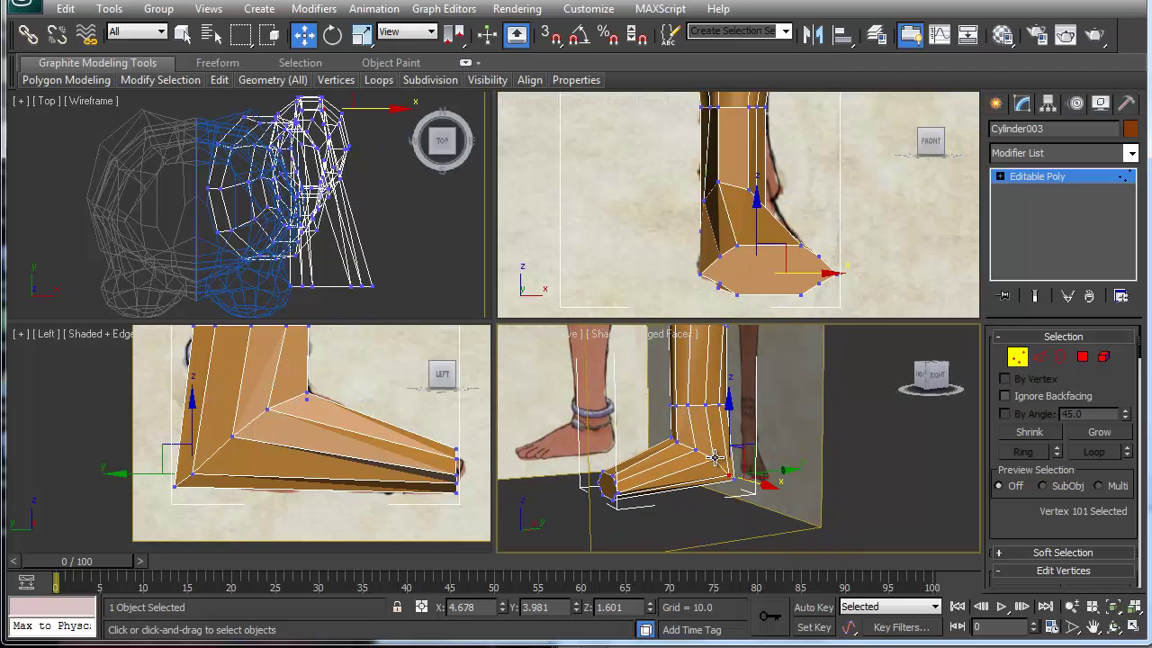
left_click(713, 458, "ctrl")
left_click(816, 257)
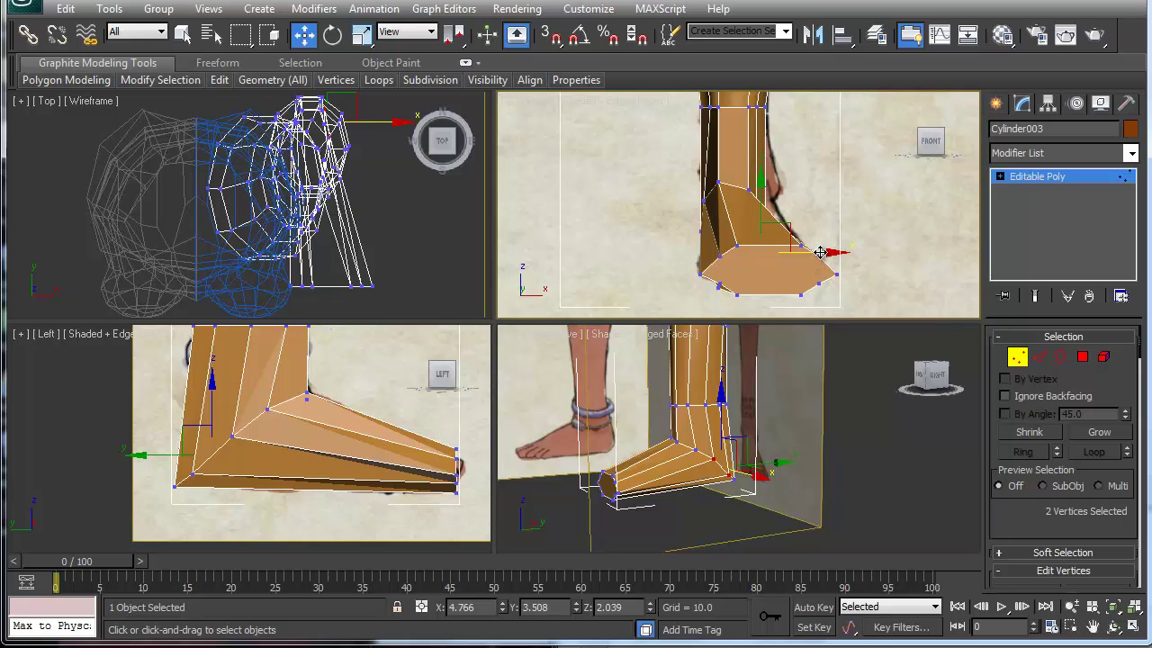
left_click_drag(819, 252, 833, 255)
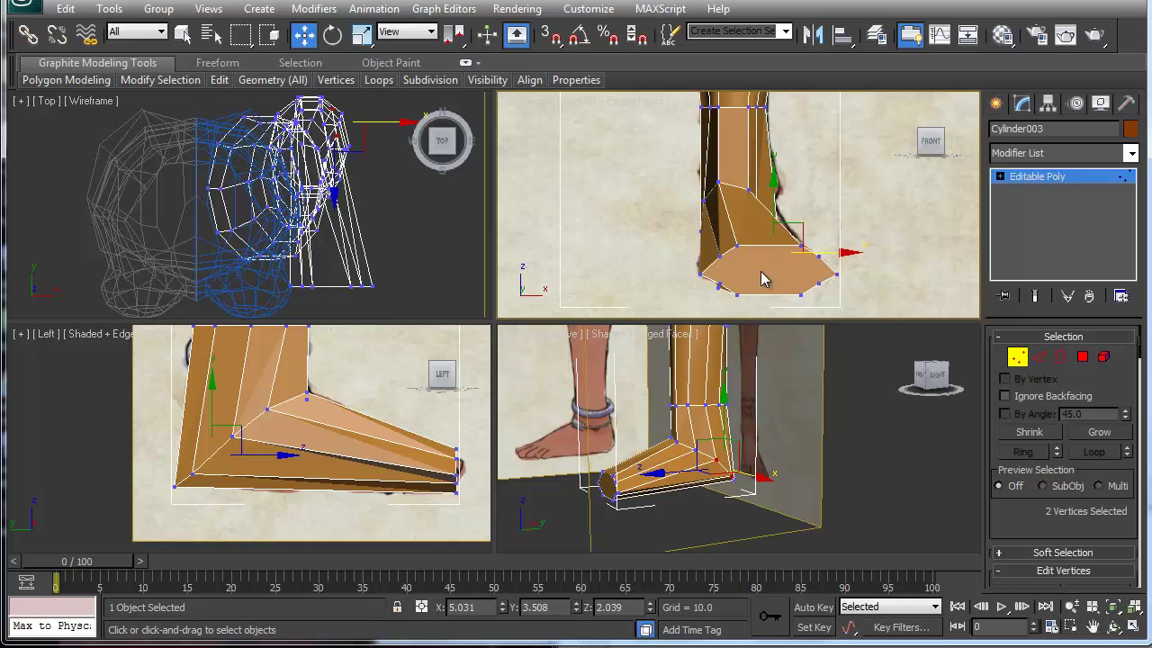
Select the whole edge loop around the ankle bend and chamfer it into two separate loops.
key("2")
left_click(251, 423)
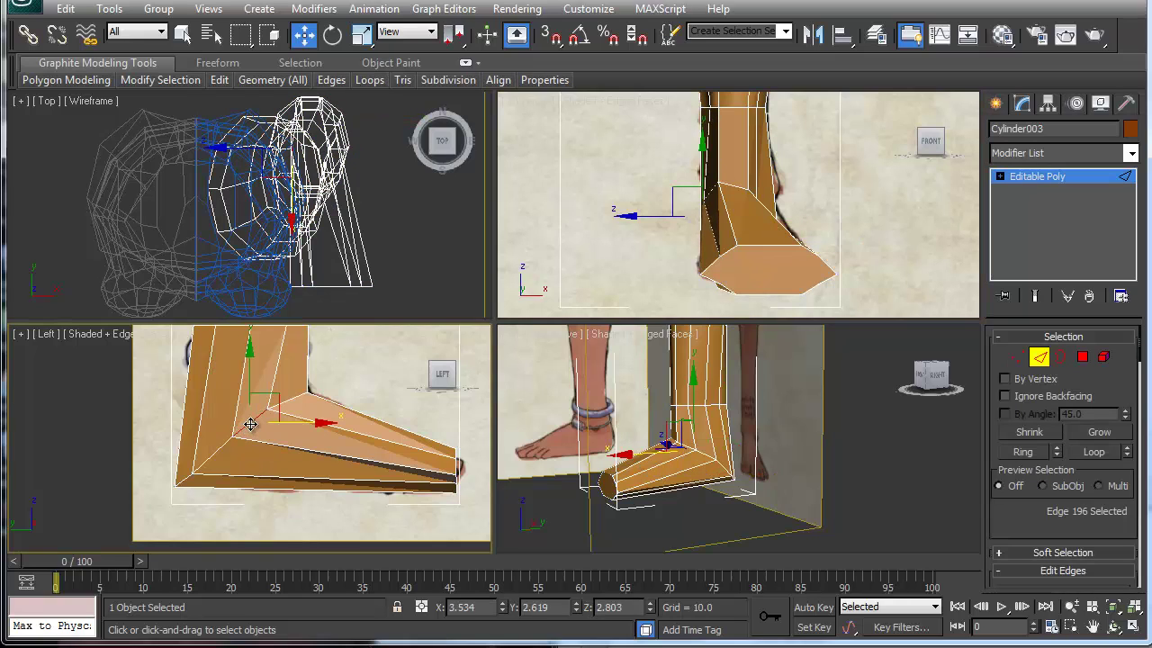
double_click(251, 424)
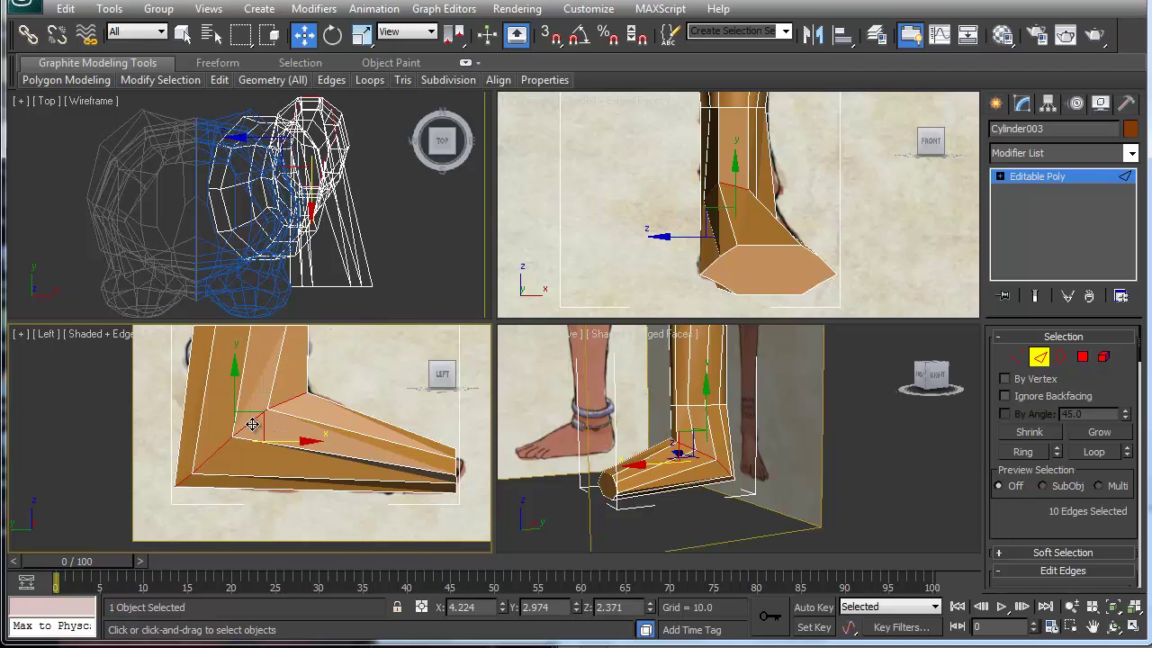
right_click(252, 424)
left_click(221, 529)
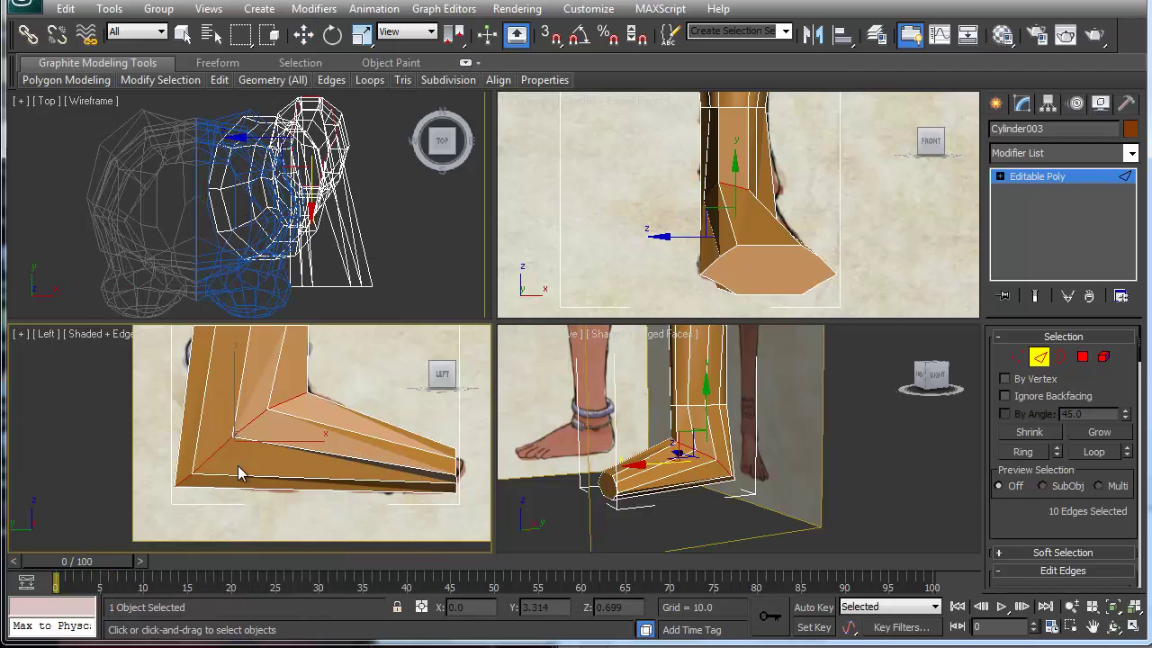
left_click_drag(252, 424, 257, 396)
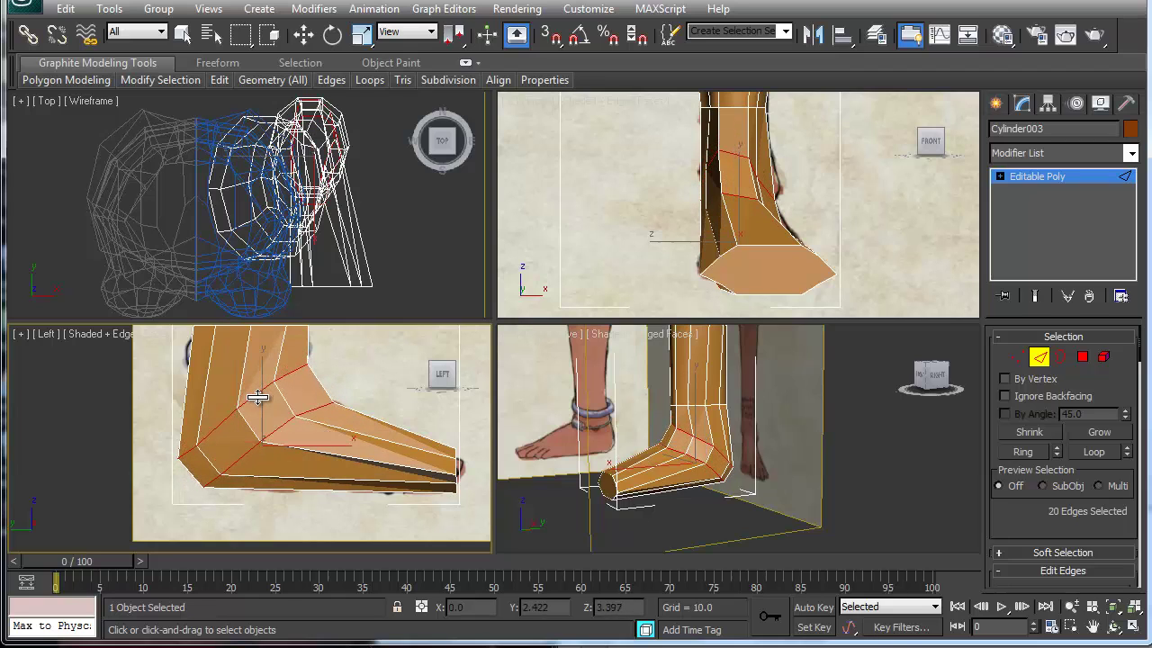
Turn see-through shading back on and move the front vertices of both chamfered loops onto the instep outline in the side view.
key("alt+x")
middle_click_drag(307, 442, 290, 461)
key("1")
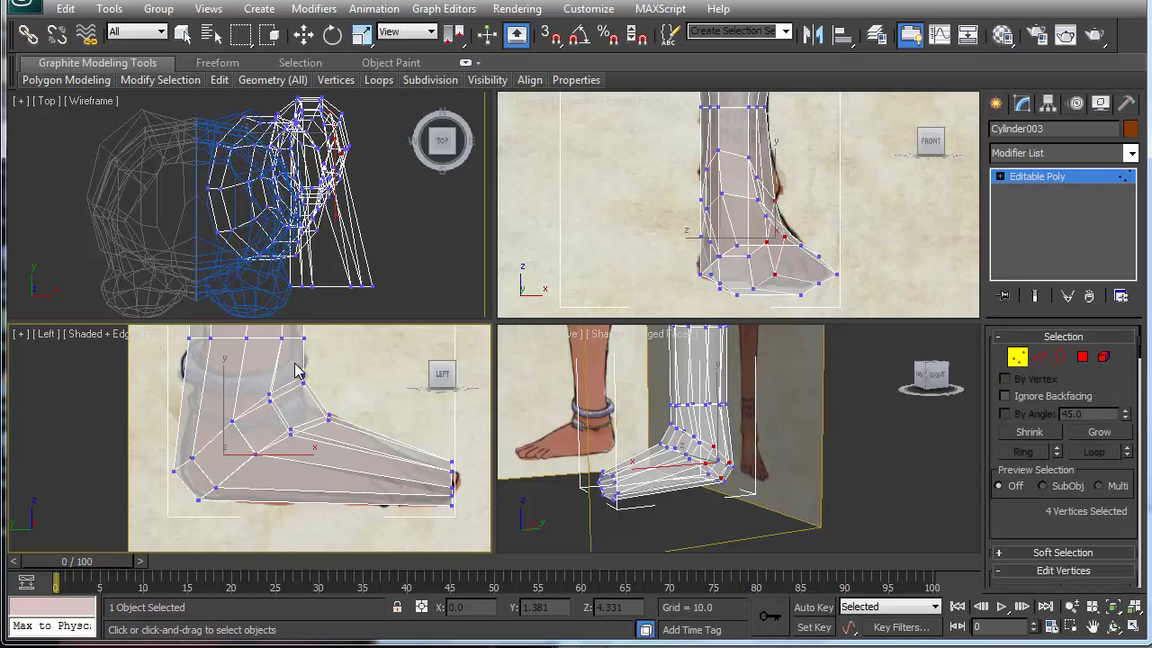
left_click_drag(297, 371, 318, 405)
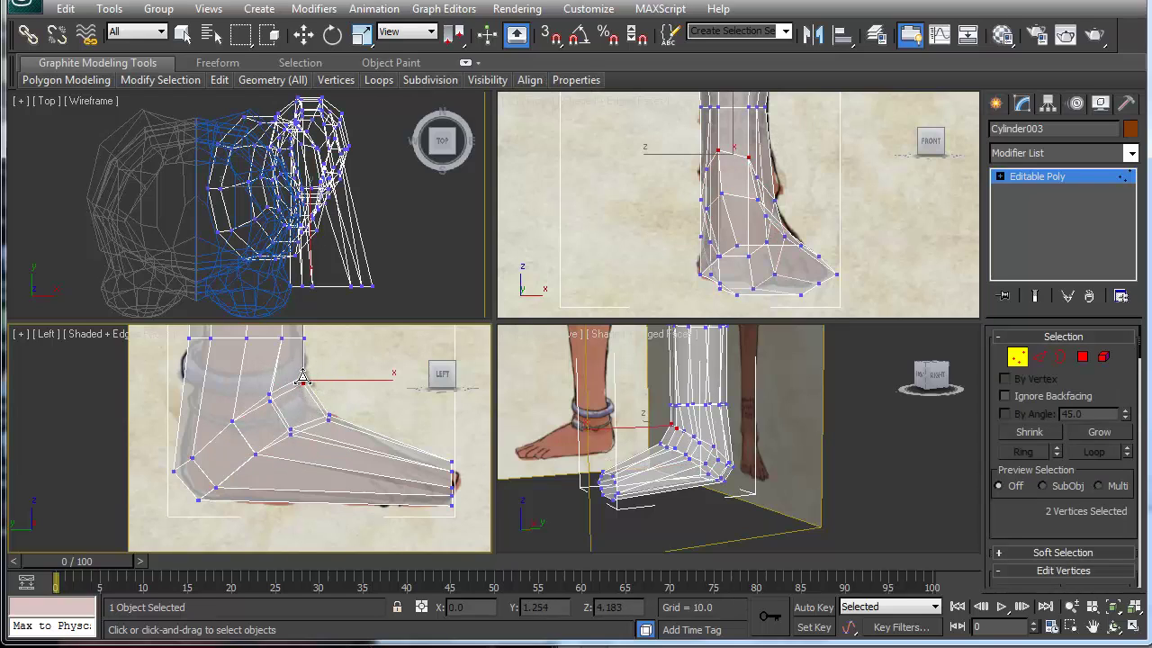
key("w")
left_click_drag(334, 359, 337, 389)
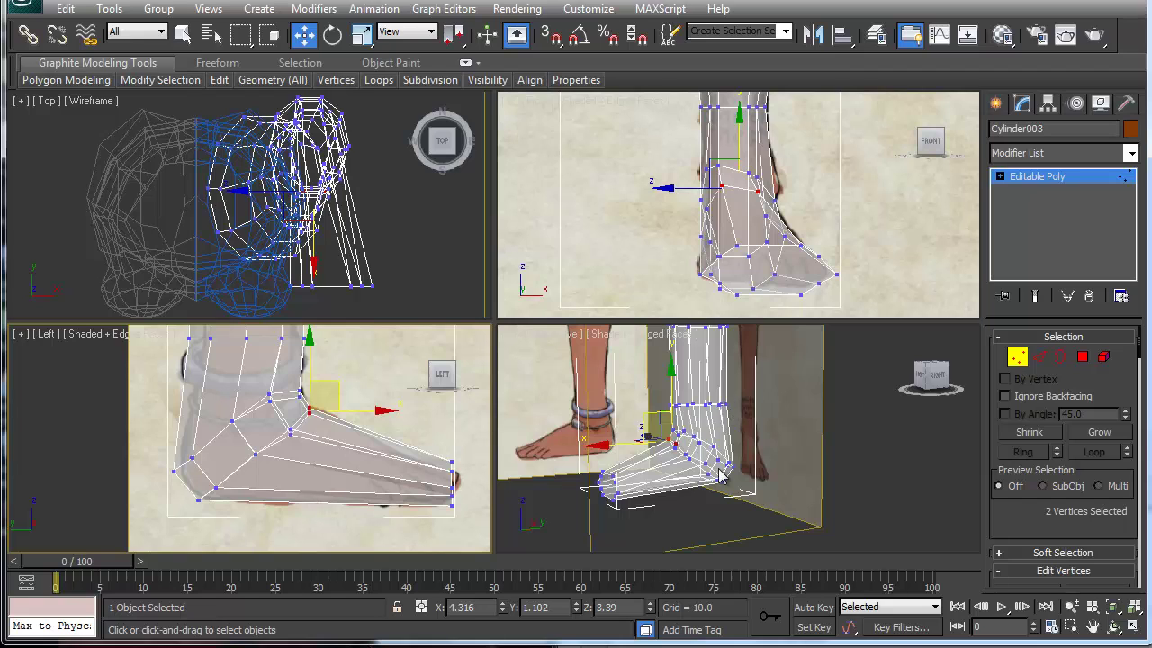
middle_click_drag(693, 494, 658, 490, "alt")
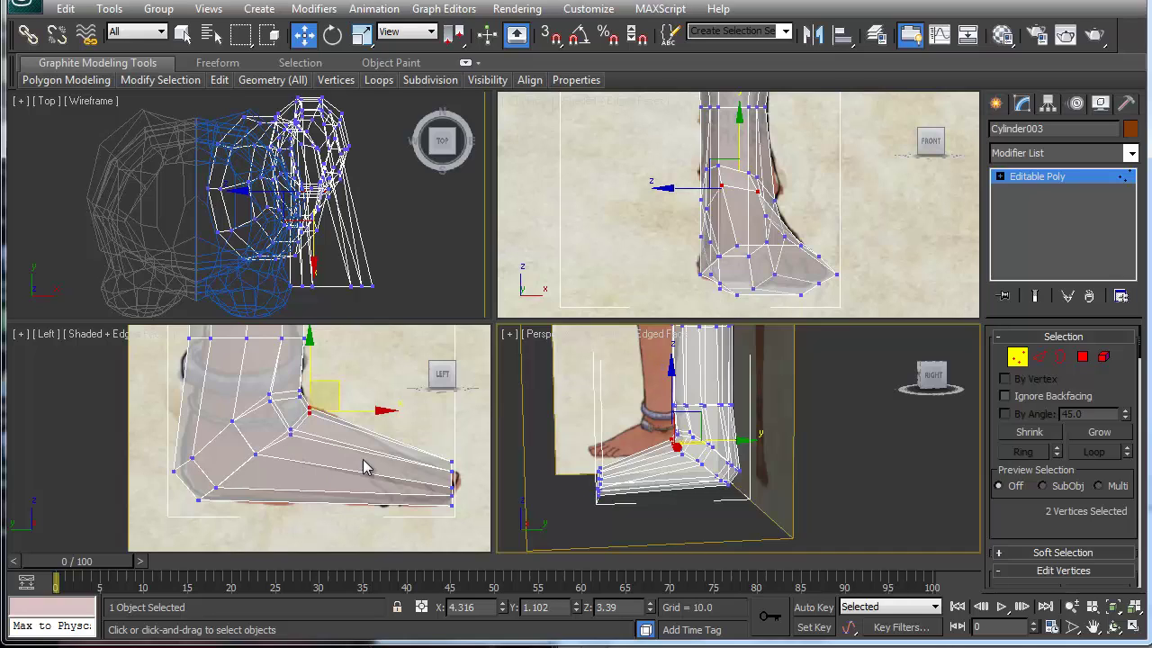
Cut a slanted edge loop across the middle of the foot in the side view with QuickSlice.
right_click(368, 417)
right_click(357, 399)
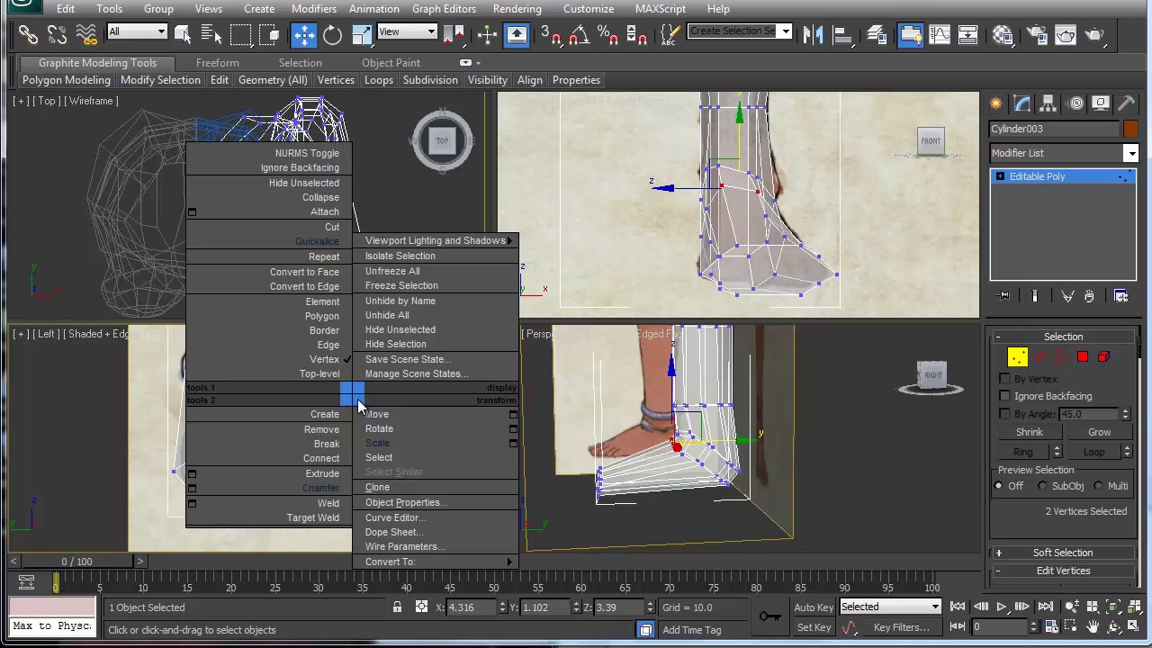
left_click(327, 240)
left_click(384, 402)
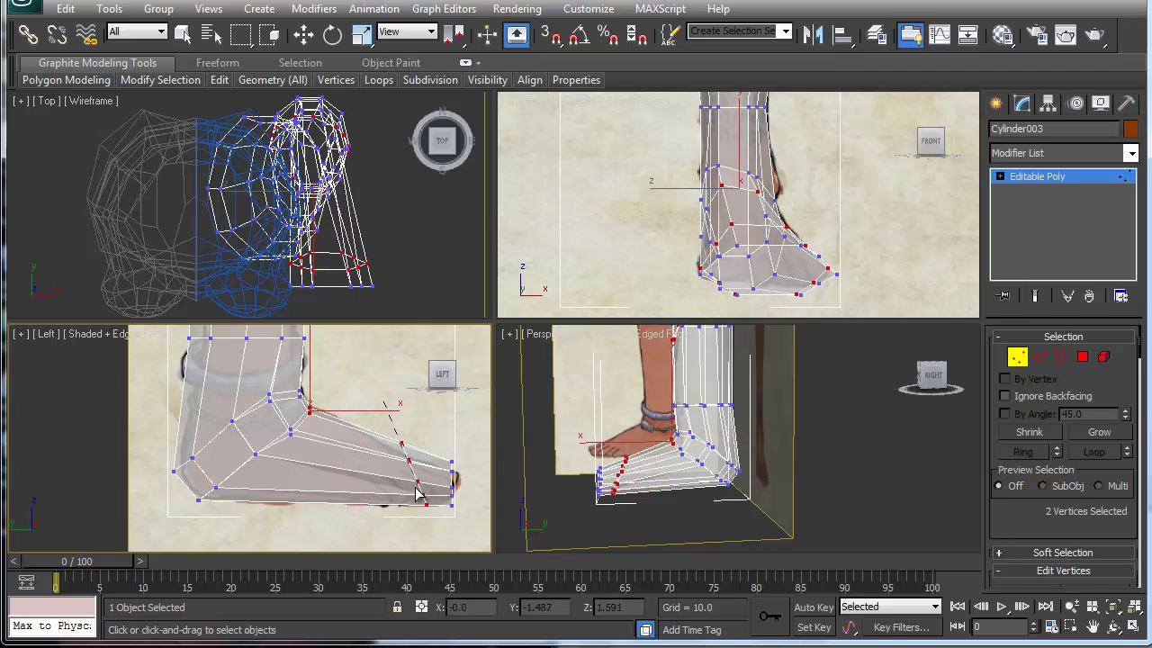
left_click_drag(407, 495, 387, 499)
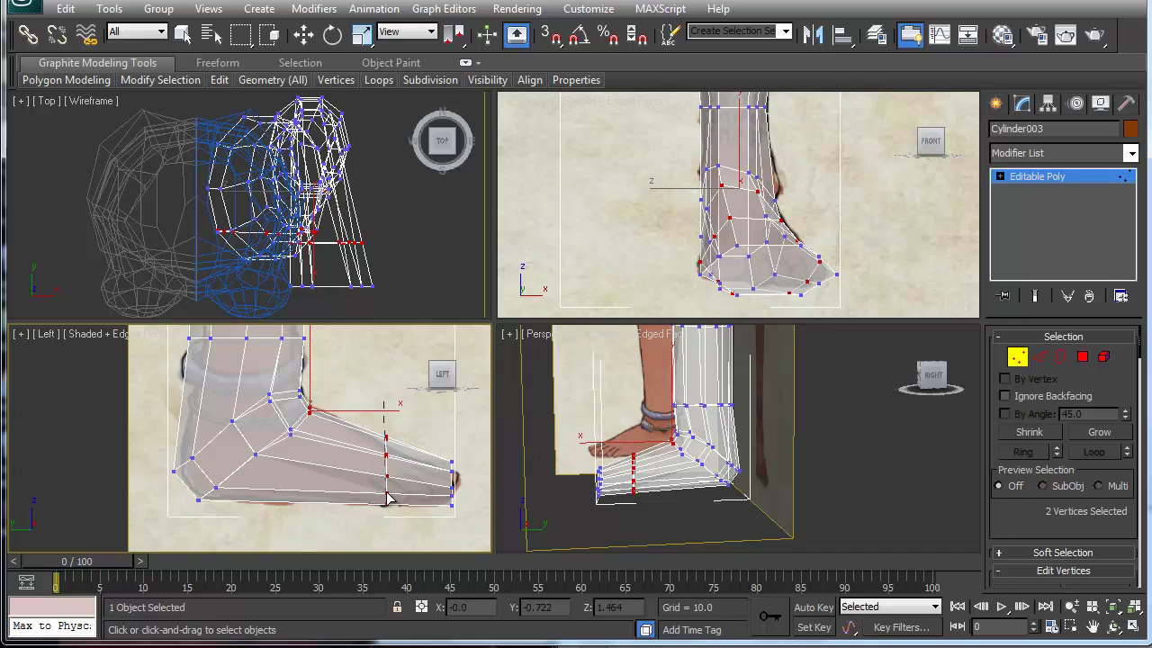
left_click_drag(387, 499, 326, 508)
left_click(318, 503)
key("w")
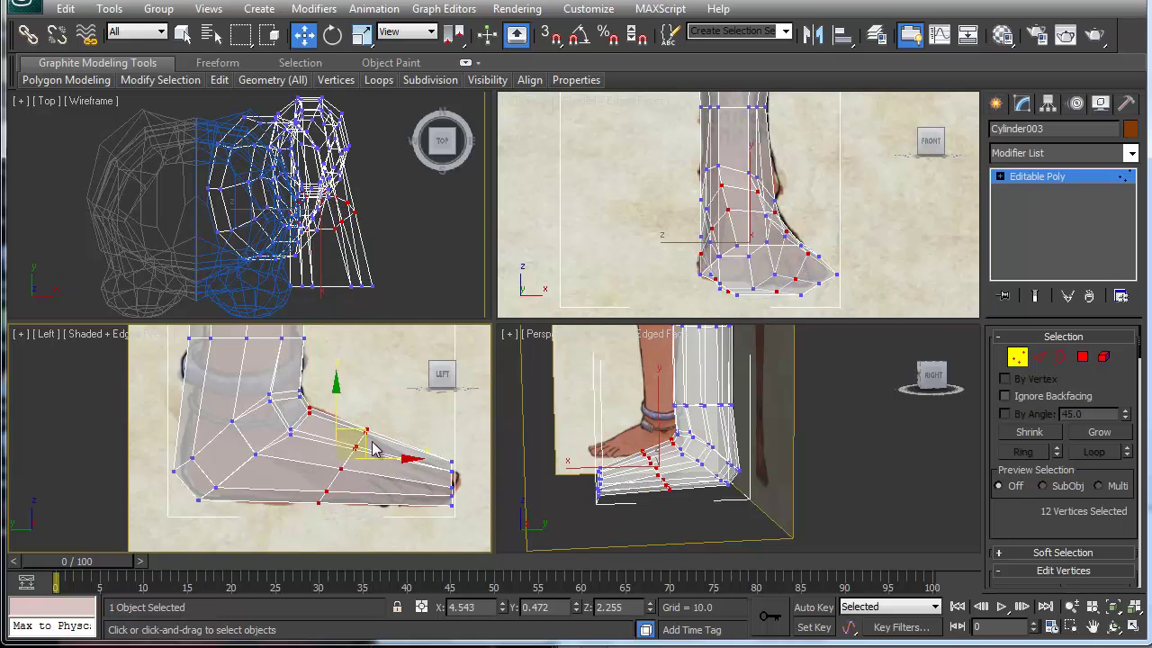
Cut a second slanted loop across the foot just behind the toes with QuickSlice.
right_click(424, 421)
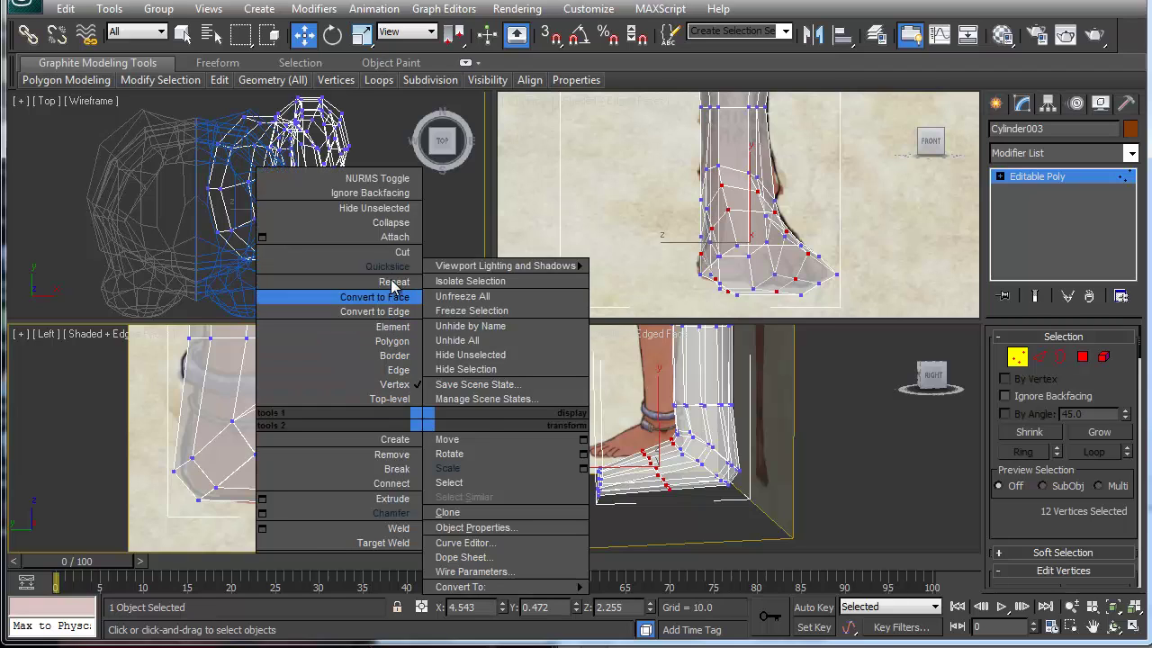
left_click(394, 267)
left_click(422, 445)
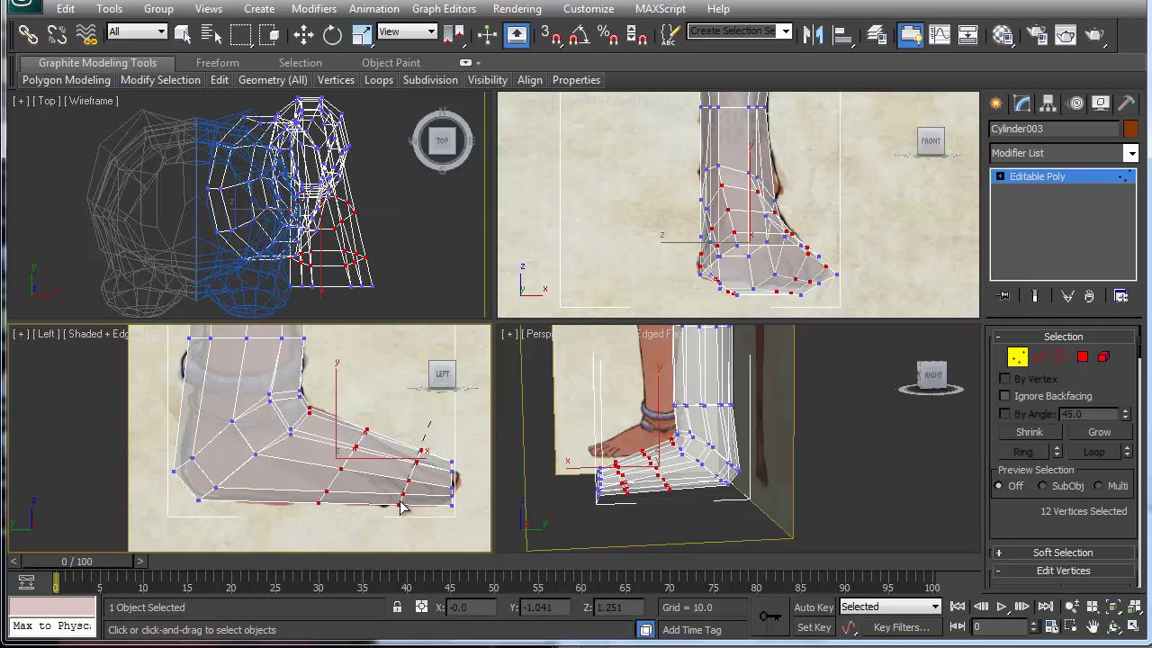
left_click(395, 510)
key("w")
Fit both new foot loops to the side-view outline, shifting upper vertices onto the instep and the toe loop's sole vertices back.
left_click_drag(344, 412, 378, 465)
left_click_drag(392, 414, 384, 420)
left_click_drag(421, 456, 475, 446)
left_click(406, 482)
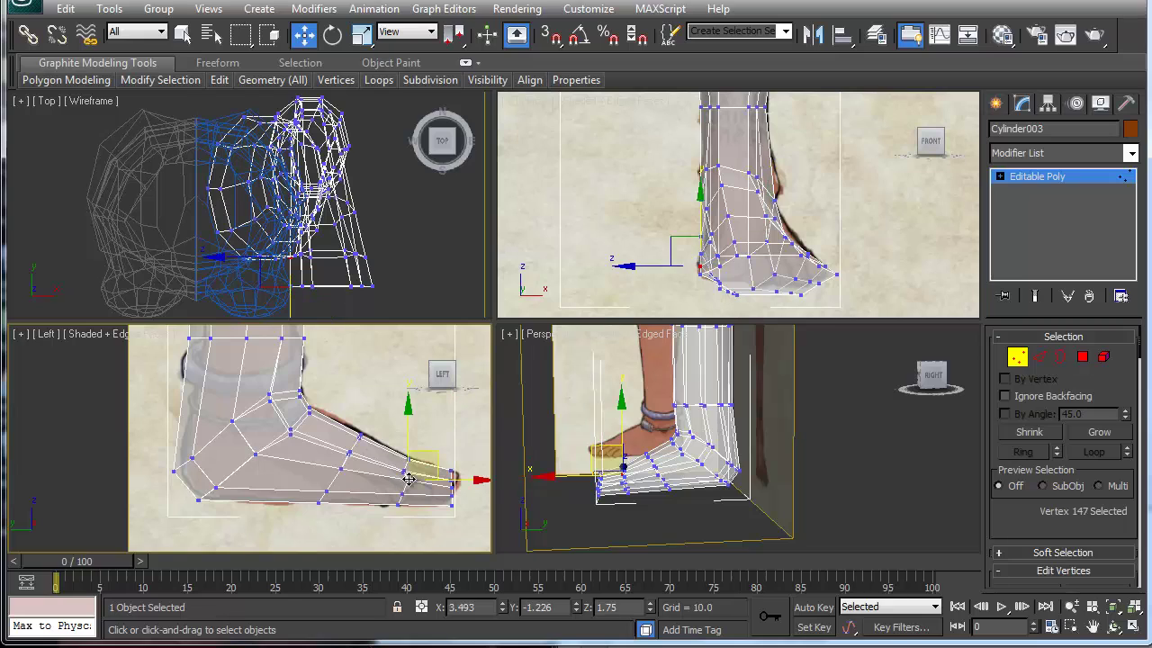
left_click_drag(409, 485, 410, 487)
left_click(394, 486, "ctrl")
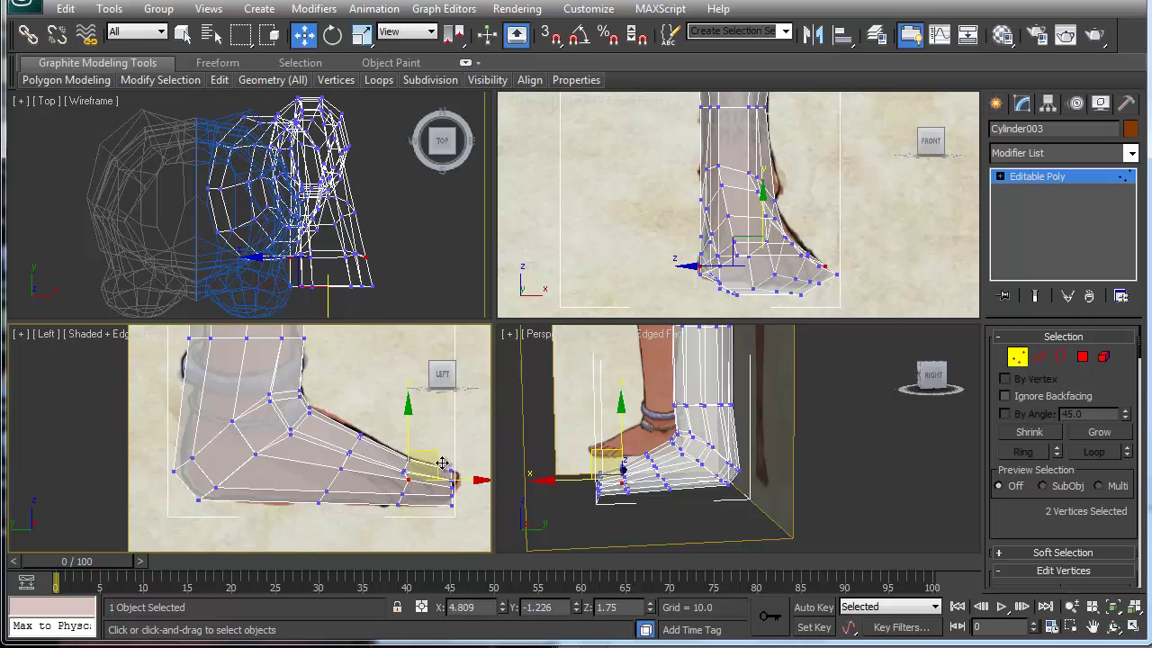
left_click_drag(387, 513, 419, 481)
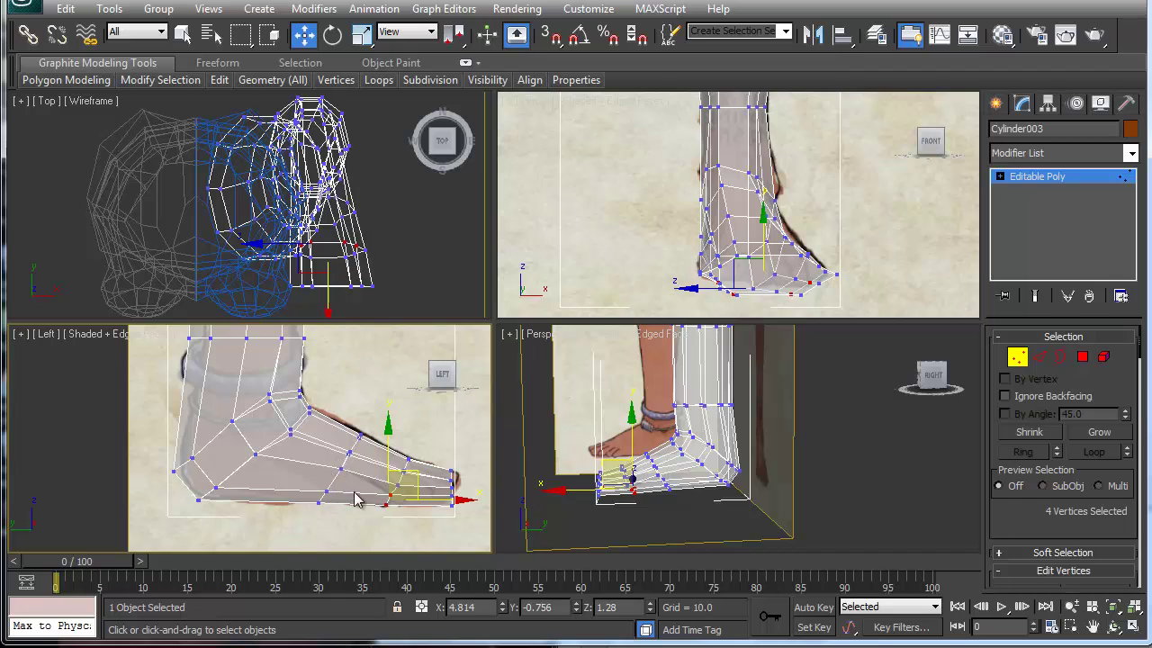
Turn off see-through shading so the leg and foot show as solid surfaces from below.
middle_click_drag(702, 505, 666, 510, "alt")
left_click_drag(666, 402, 720, 430)
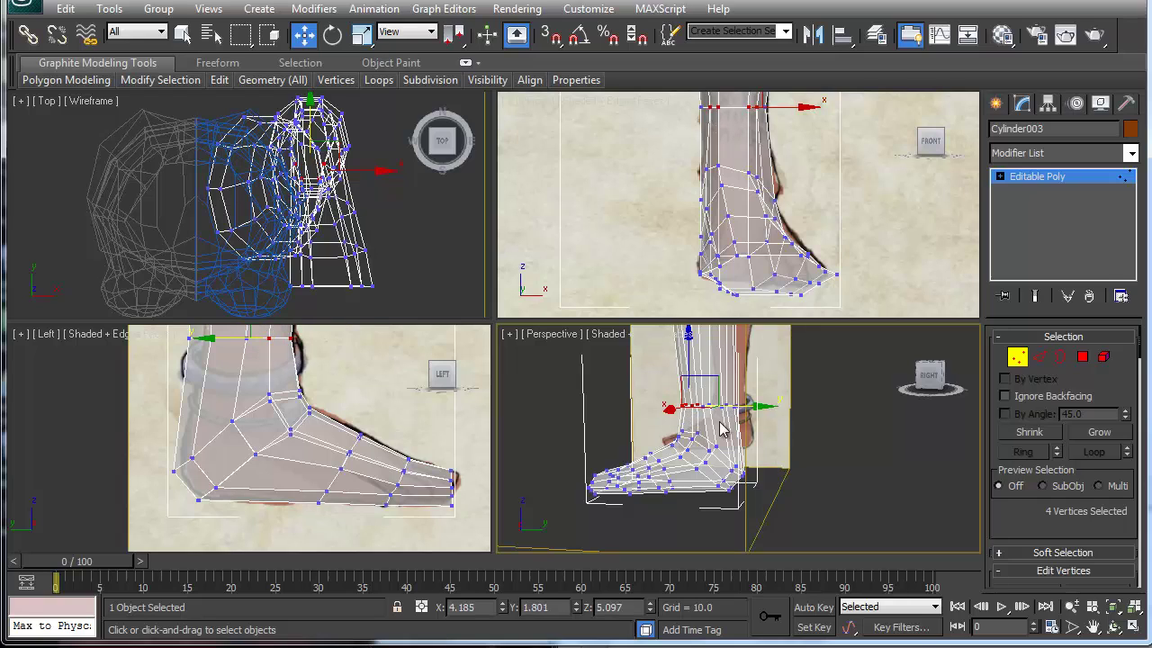
middle_click_drag(691, 509, 808, 354, "alt")
middle_click_drag(712, 354, 707, 407)
key("alt+x")
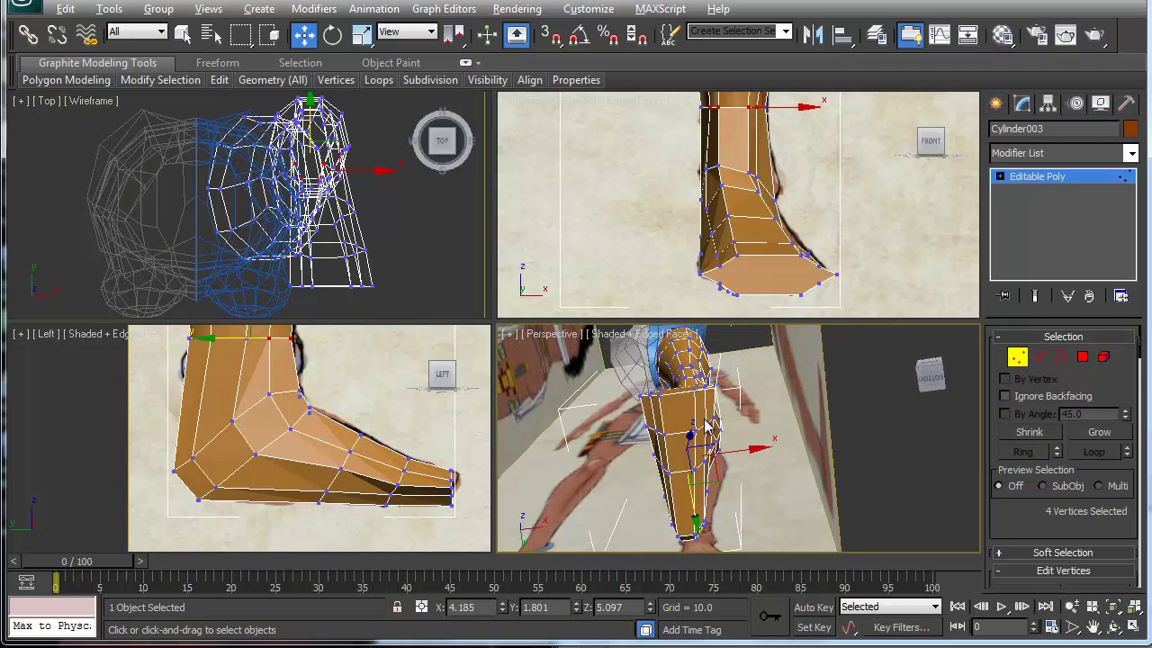
Widen the sole at the loop behind the toes by moving its outer vertices outward and its two inner vertices inward.
middle_click_drag(686, 454, 708, 385, "alt")
left_click(706, 366)
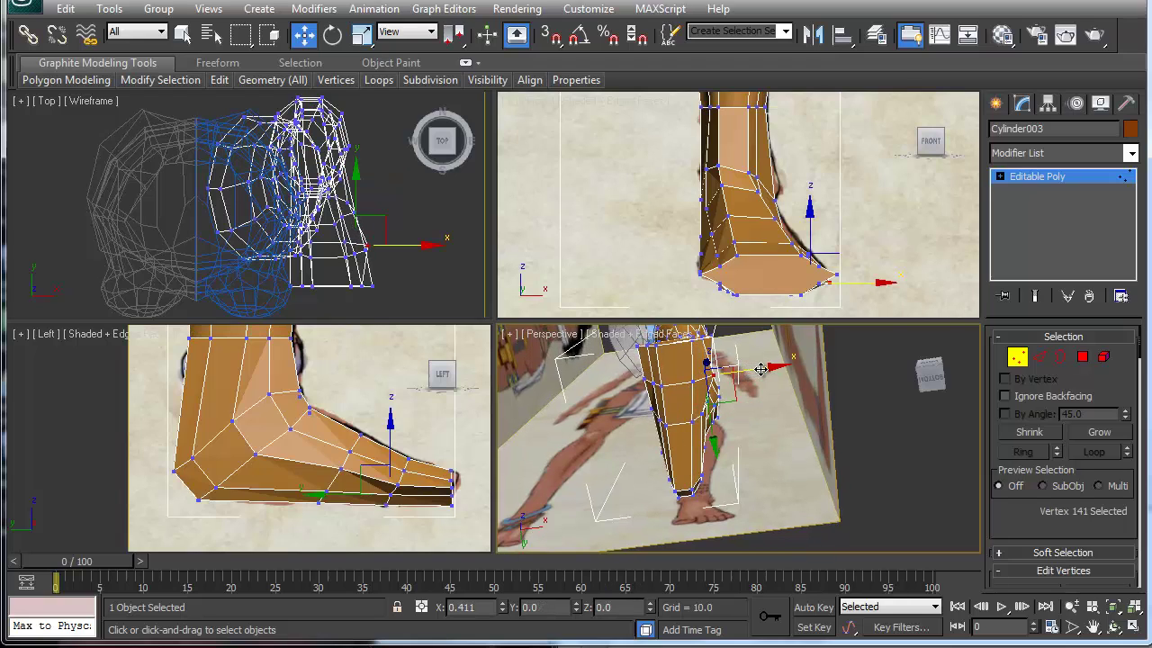
left_click_drag(751, 369, 765, 372)
left_click(693, 382)
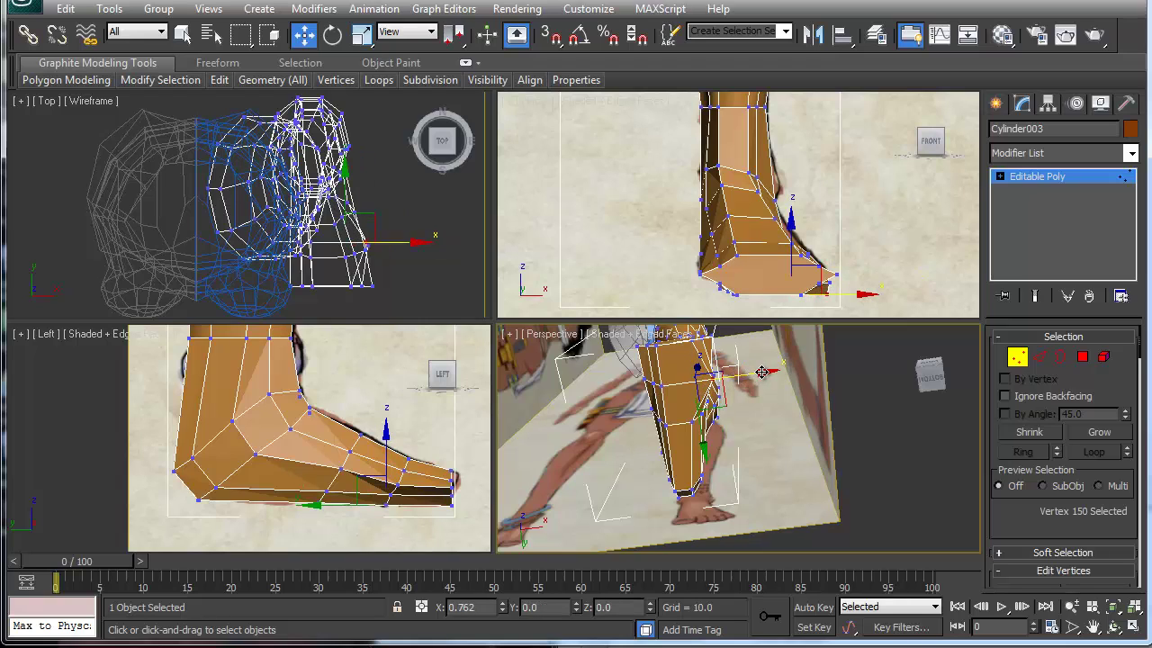
left_click(662, 385)
left_click(671, 384, "ctrl")
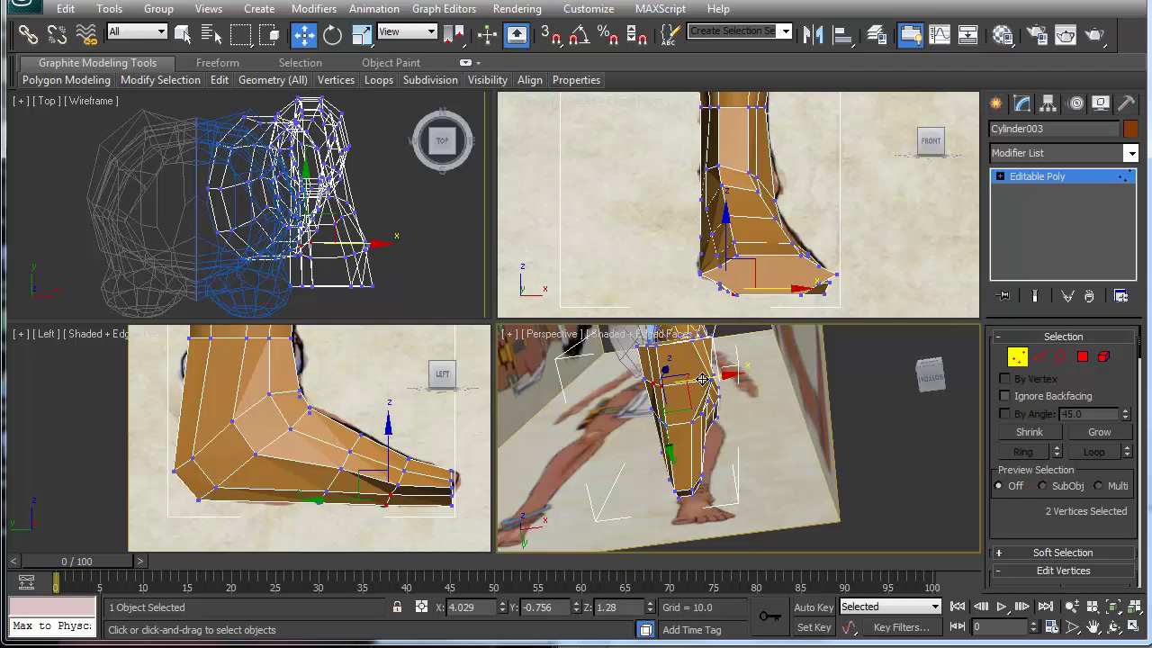
left_click_drag(702, 379, 692, 381)
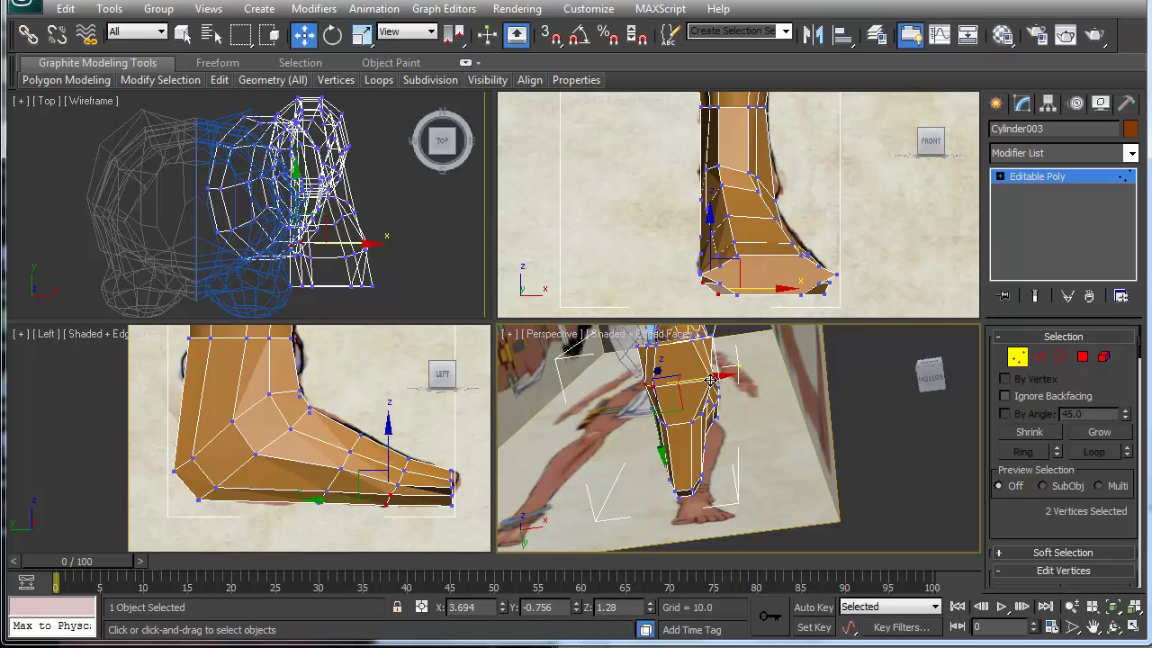
Cut three horizontal edges across the flat toe end in the front view, linking its opposite vertices.
middle_click_drag(696, 386, 661, 403, "alt")
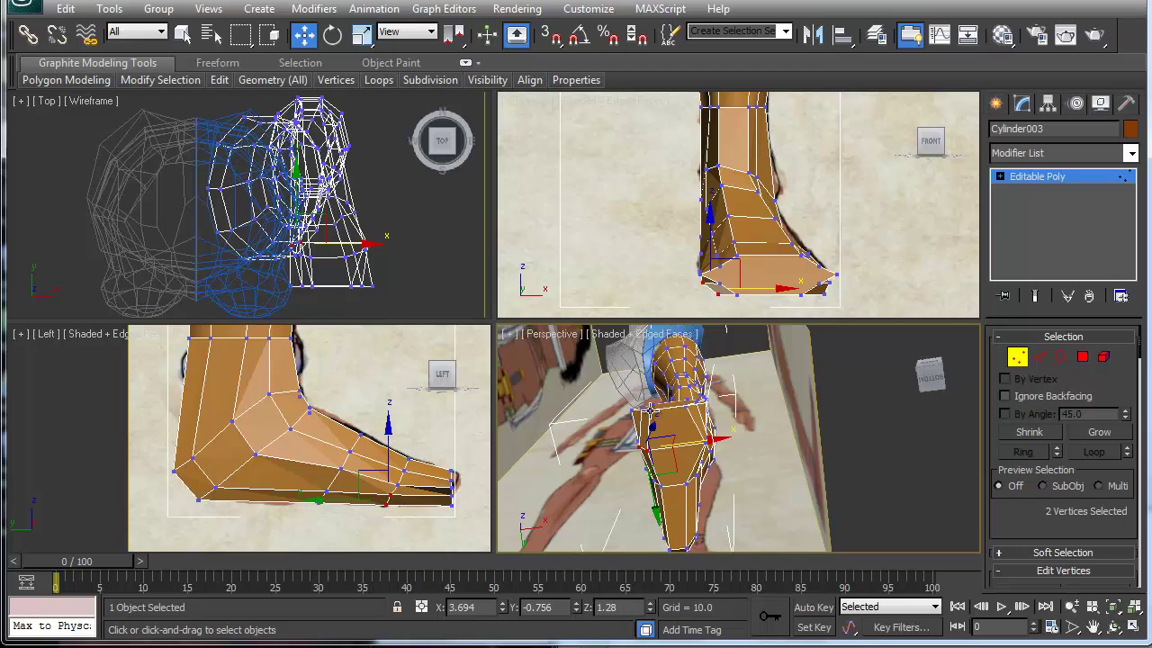
middle_click(846, 279)
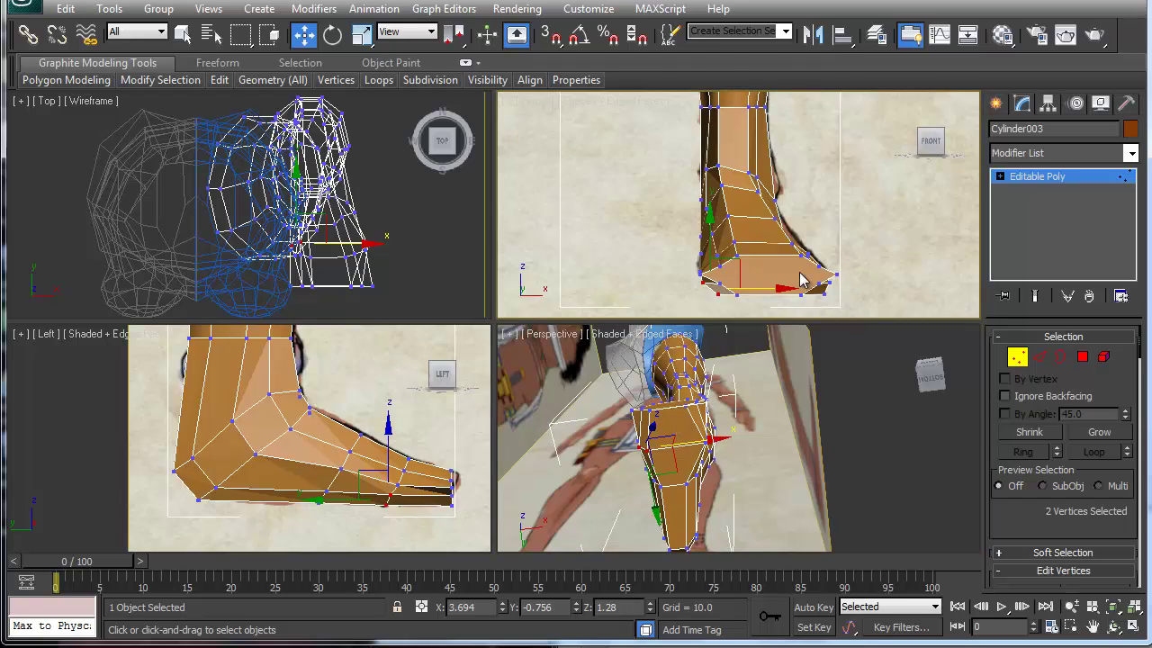
right_click(798, 272)
left_click(771, 104)
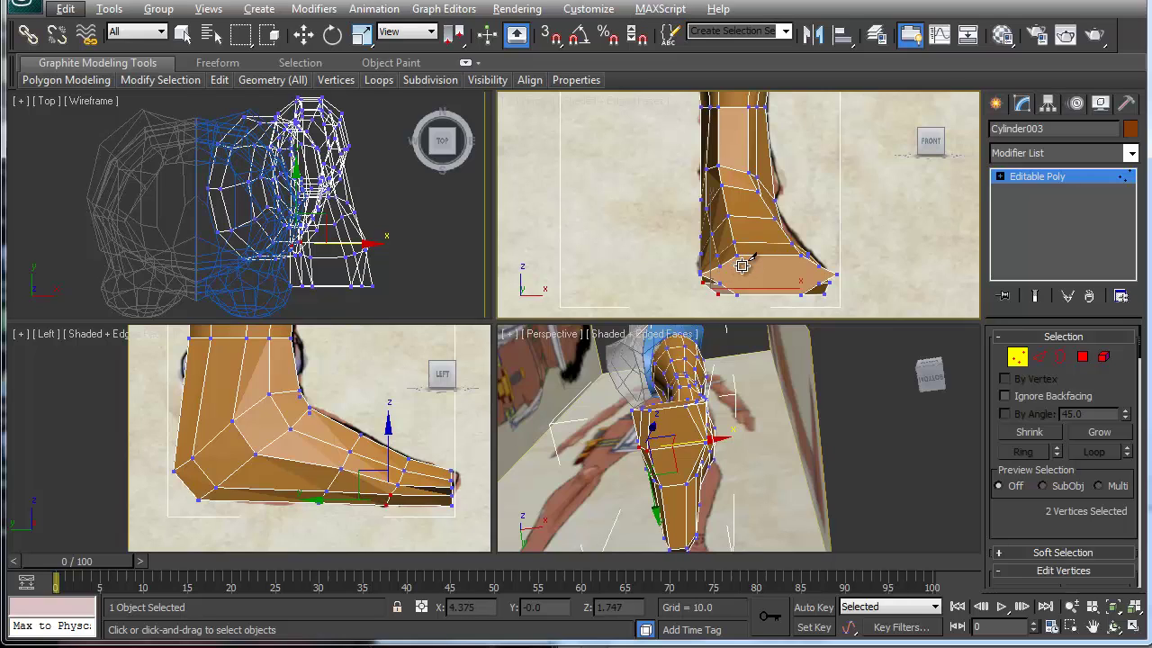
key("alt+w")
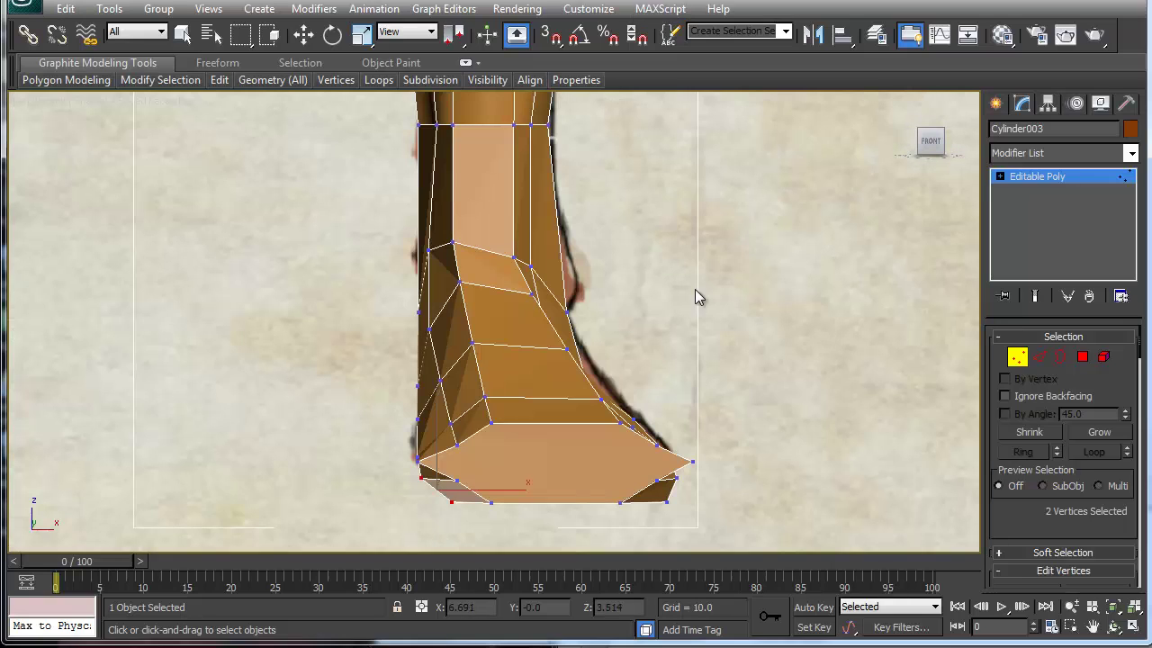
left_click(458, 446)
left_click(660, 444)
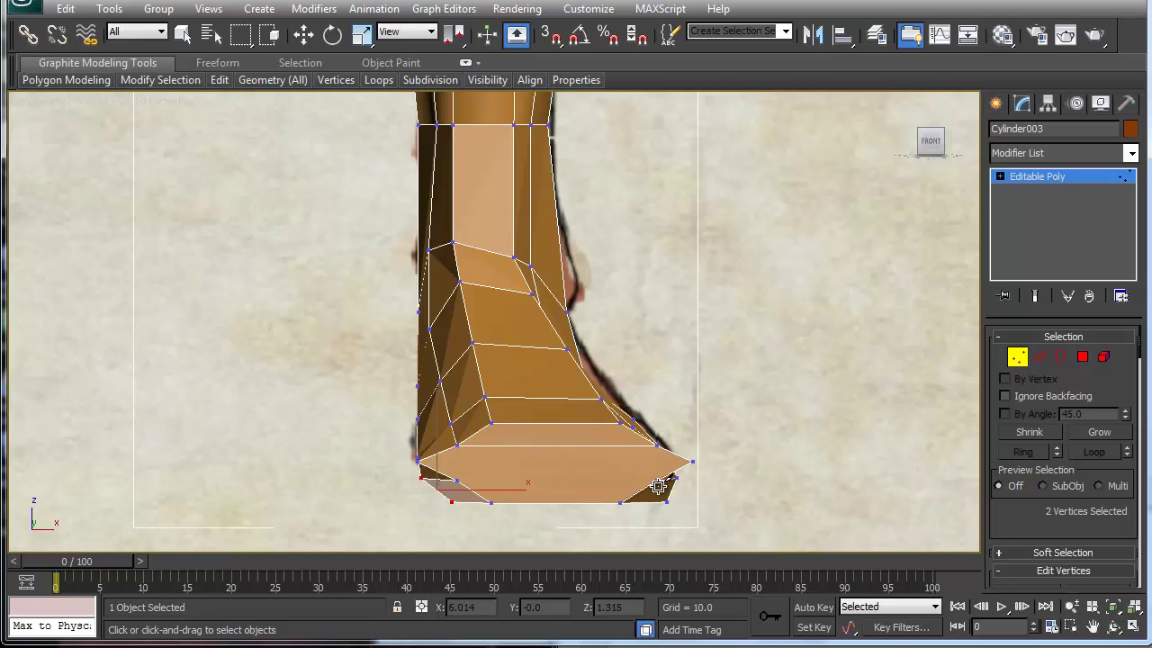
left_click(675, 478)
left_click(453, 480)
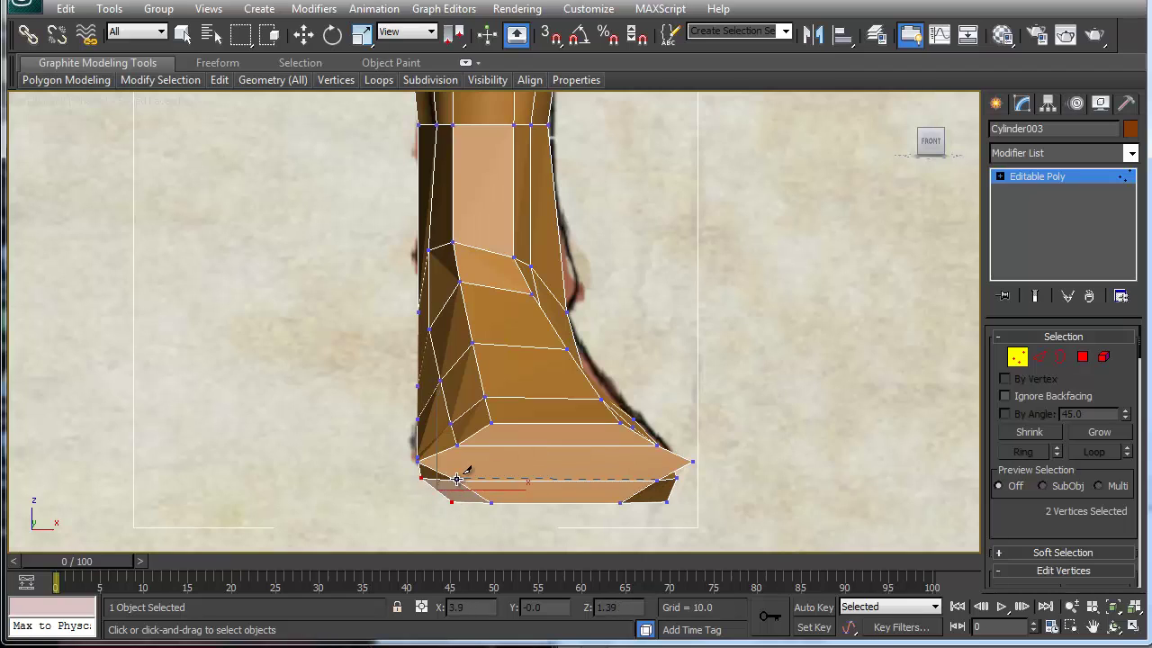
left_click(419, 460)
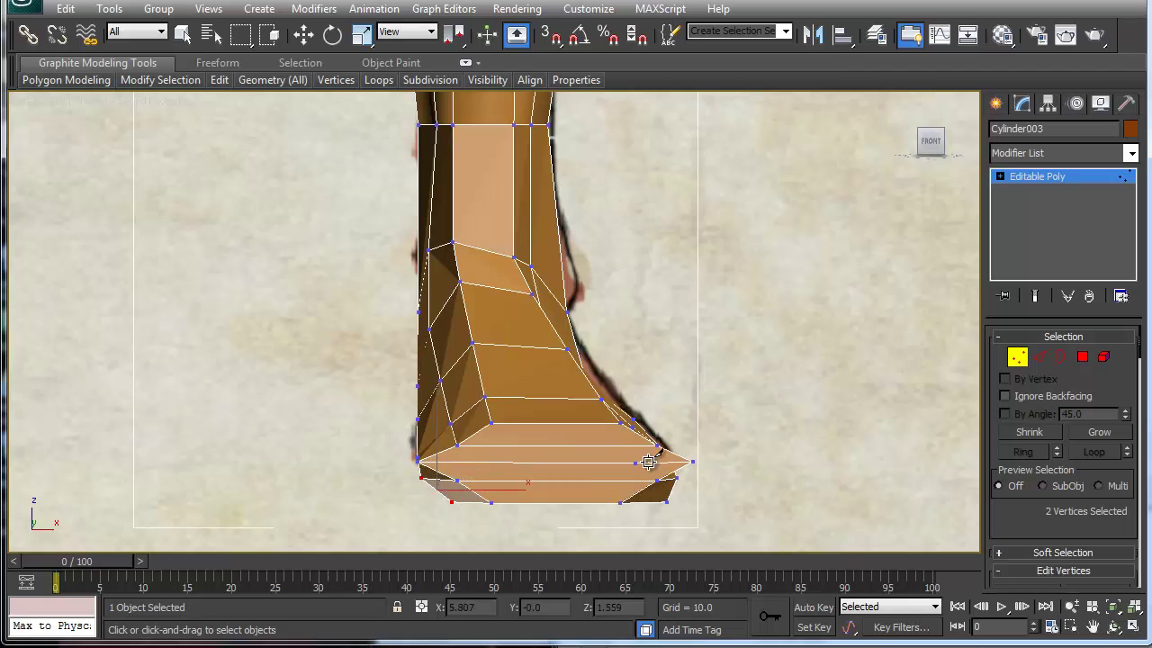
left_click(692, 462)
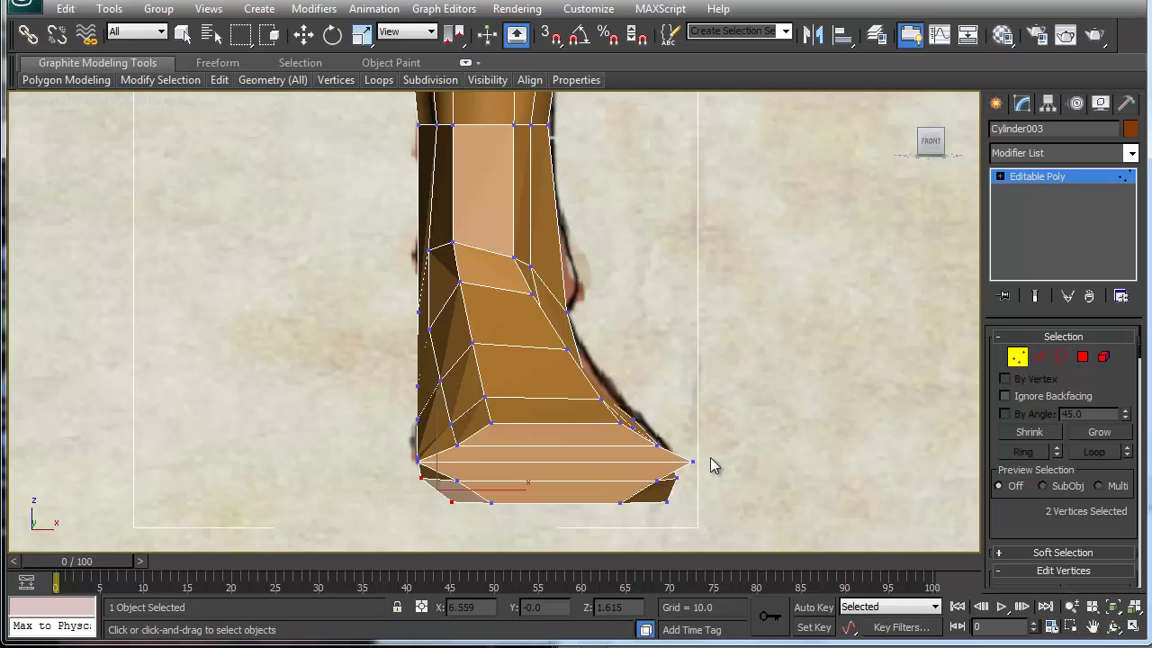
Undo the horizontal cuts across the toe end.
middle_click_drag(565, 469, 531, 455, "alt")
key("ctrl+z")
key("ctrl+z")
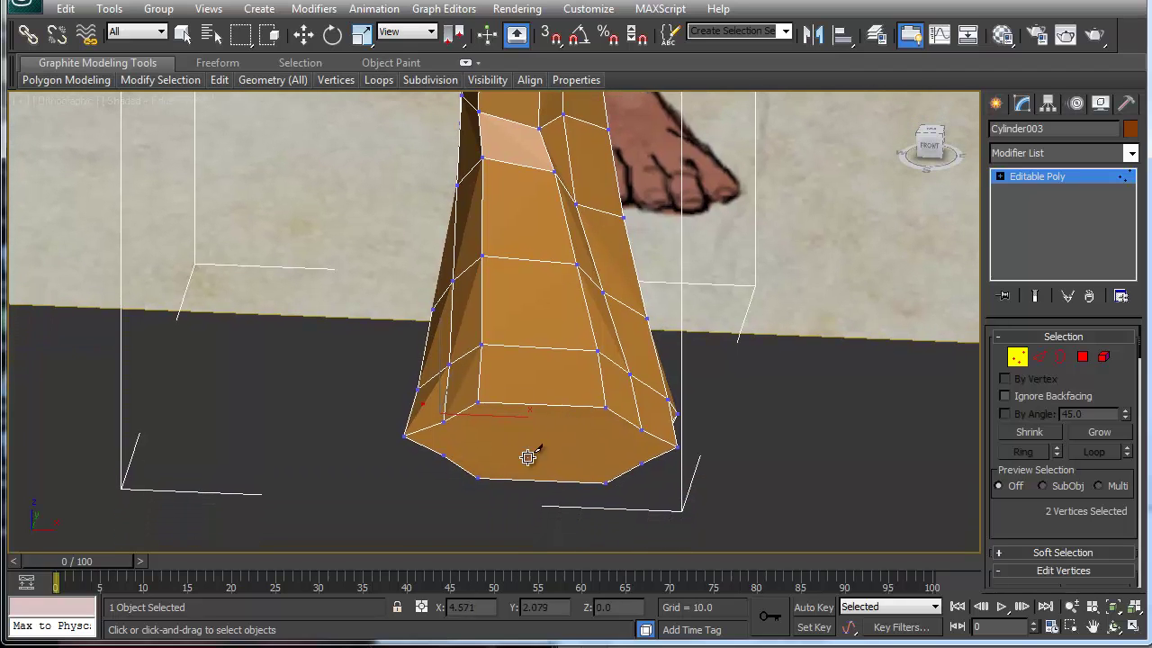
Cut three slanted edges across the flat toe end, each linking a lower vertex to an upper vertex.
left_click(445, 455)
left_click(478, 401)
right_click(508, 383)
left_click(605, 482)
left_click(605, 409)
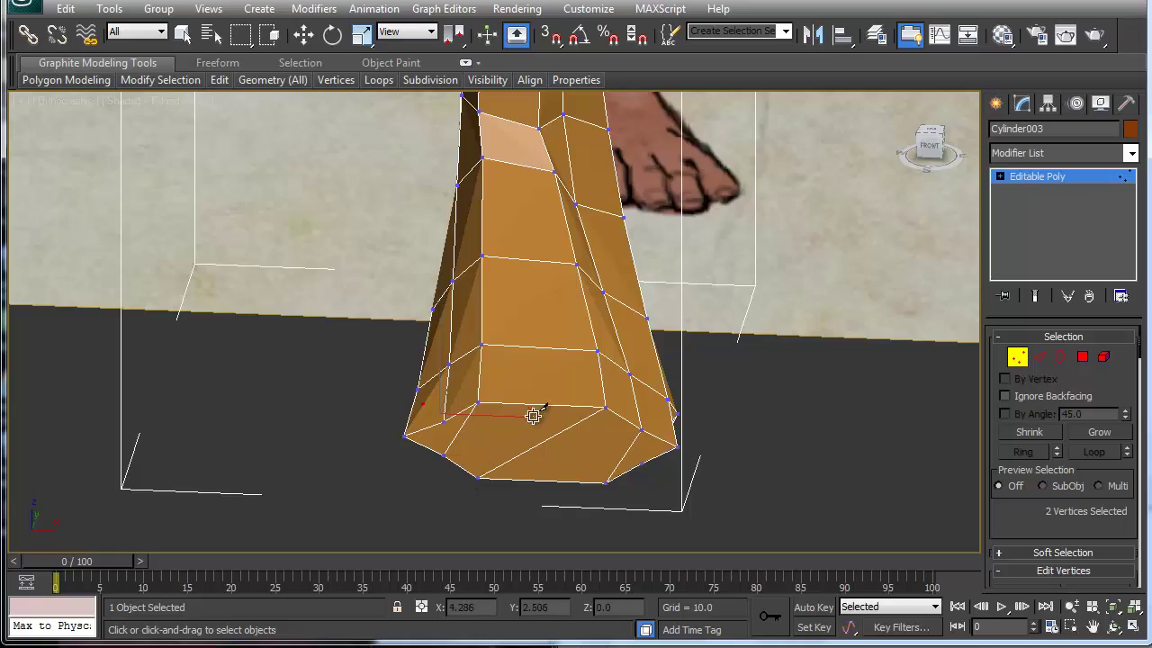
Move the two outermost vertices on the inner side of the toe end back toward the heel in the perspective view.
middle_click_drag(540, 404, 560, 501, "alt")
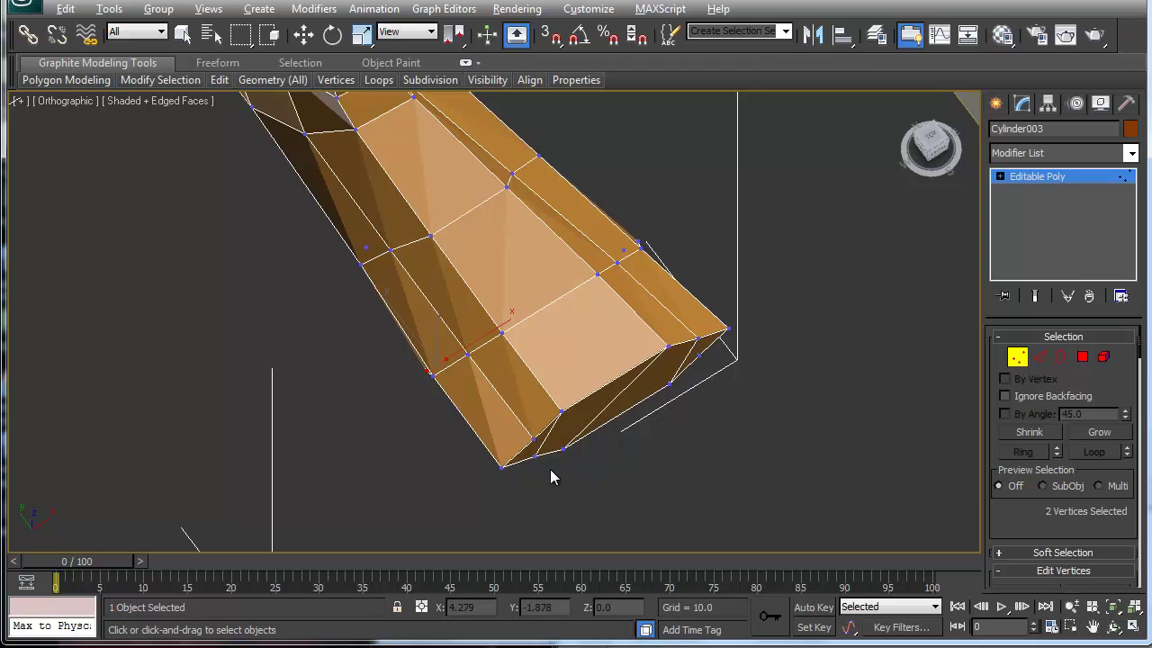
key("alt+x")
key("alt+x")
key("f")
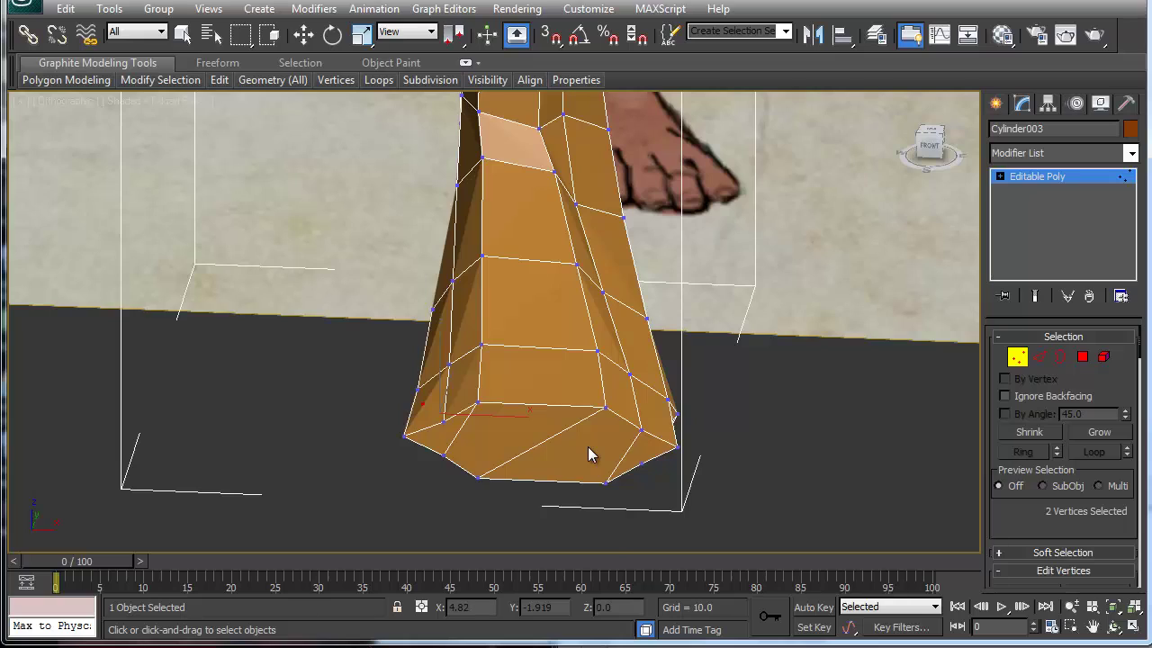
middle_click_drag(588, 447, 585, 524)
key("f")
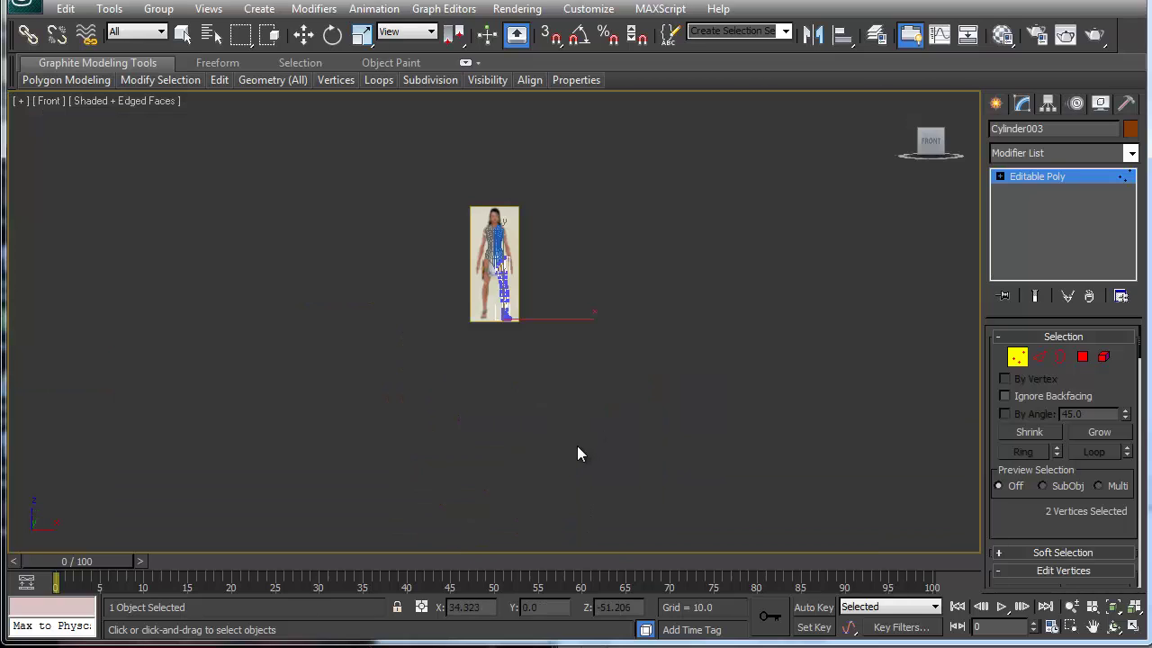
key("alt+w")
middle_click_drag(611, 494, 656, 597, "alt")
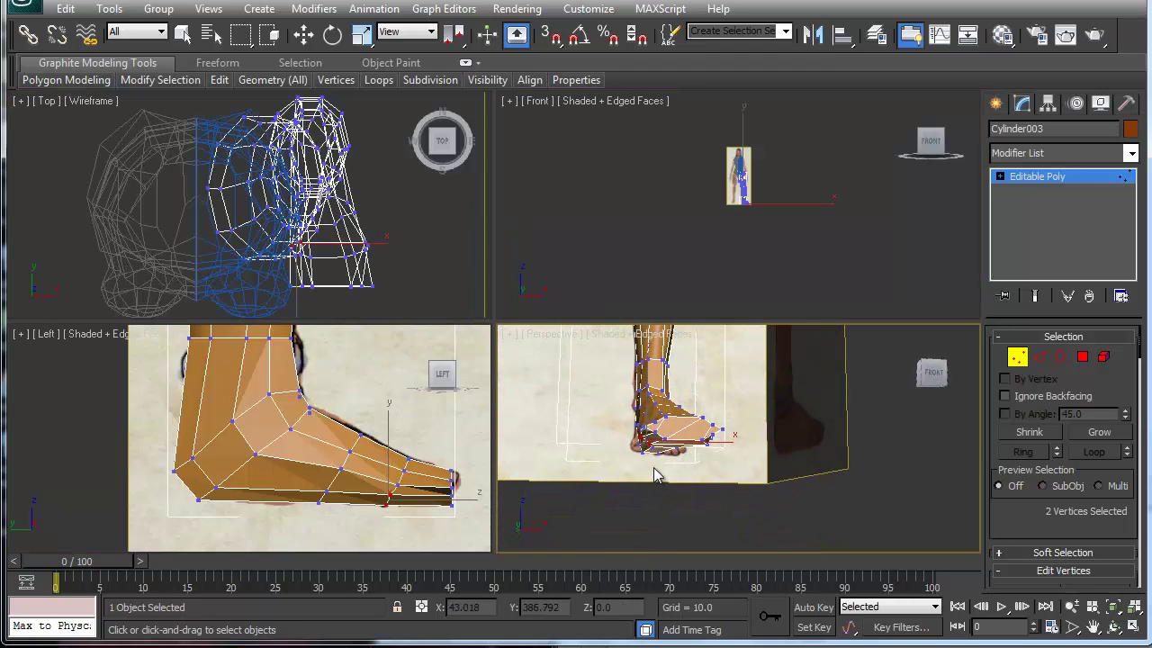
key("alt+w")
middle_click_drag(487, 389, 441, 399, "alt")
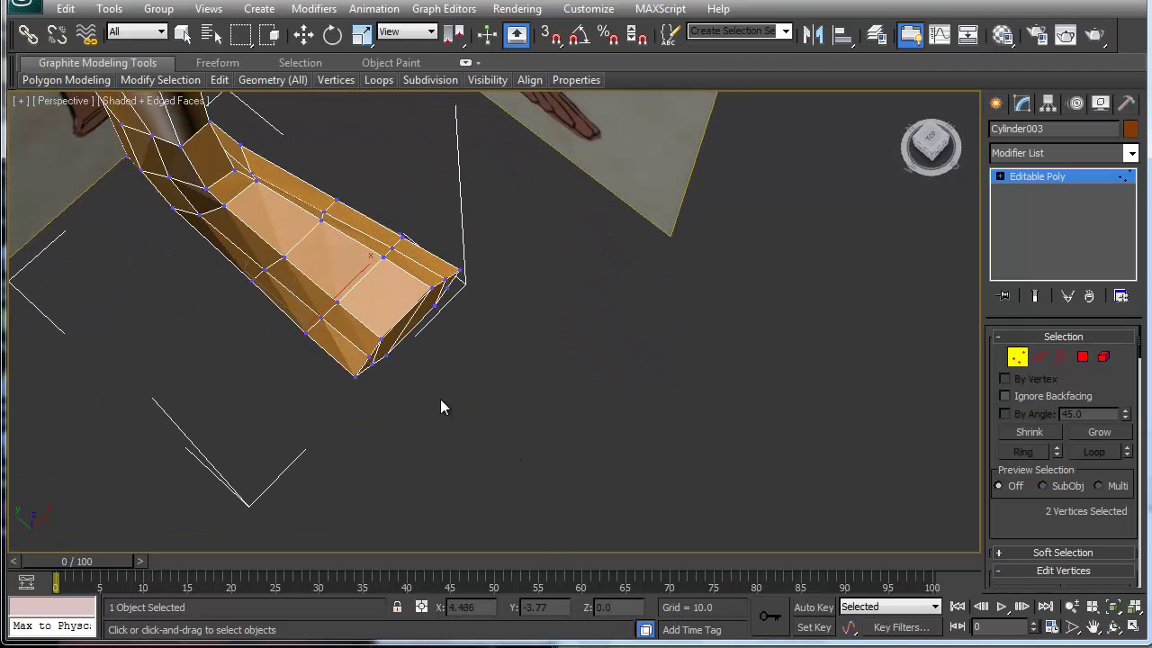
left_click(367, 360)
key("w")
left_click(354, 378, "ctrl")
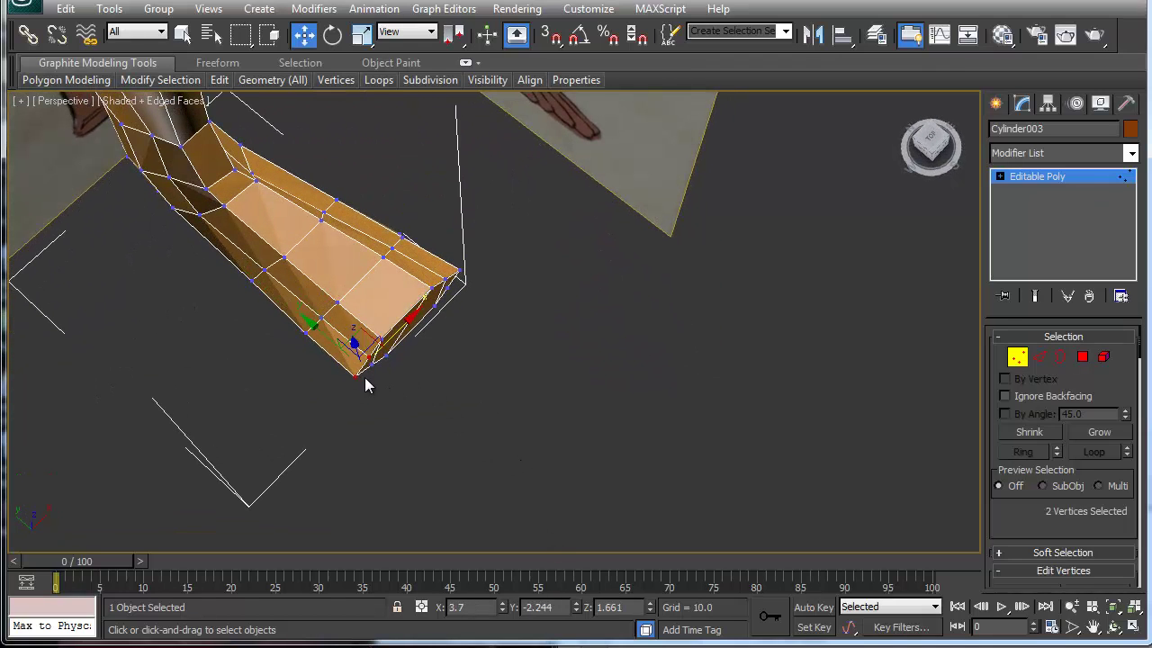
left_click_drag(365, 333, 357, 322)
Select the three toe-end vertices beside the inner corner and move them forward.
left_click(378, 359)
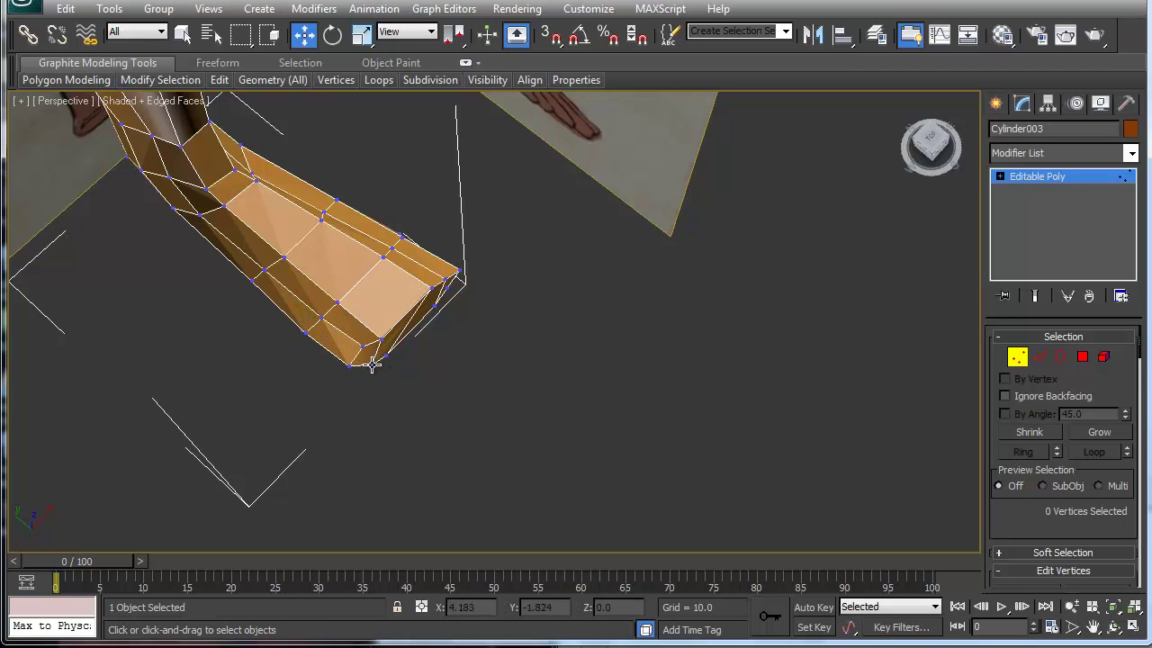
left_click(374, 362)
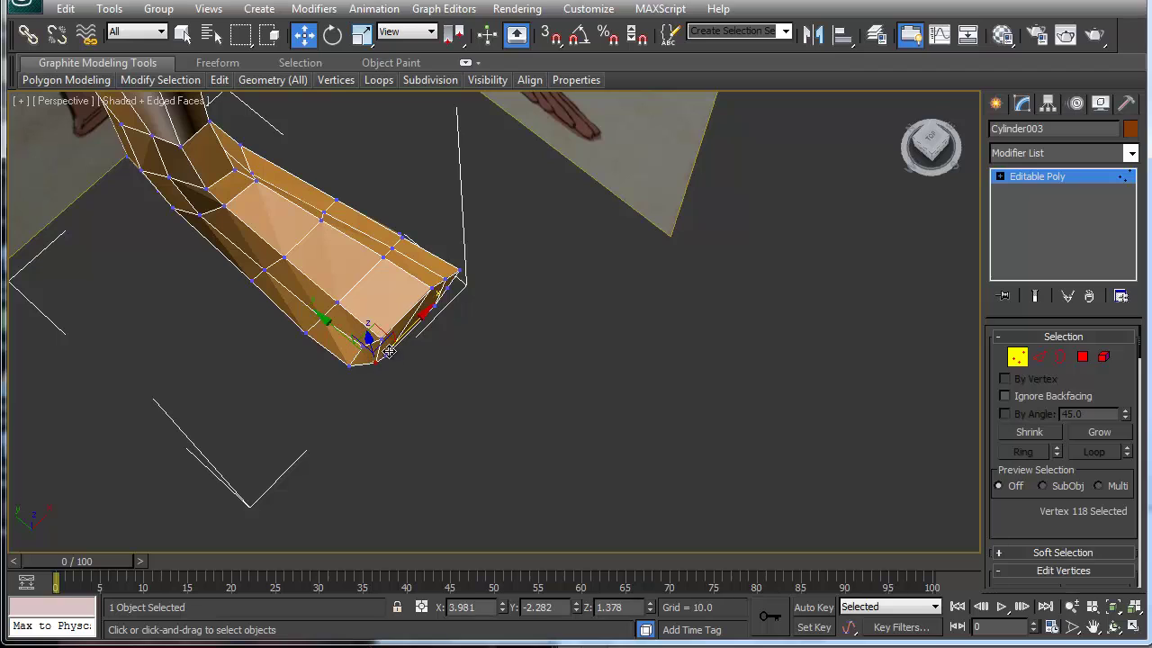
left_click(387, 353, "ctrl")
left_click(382, 341, "ctrl")
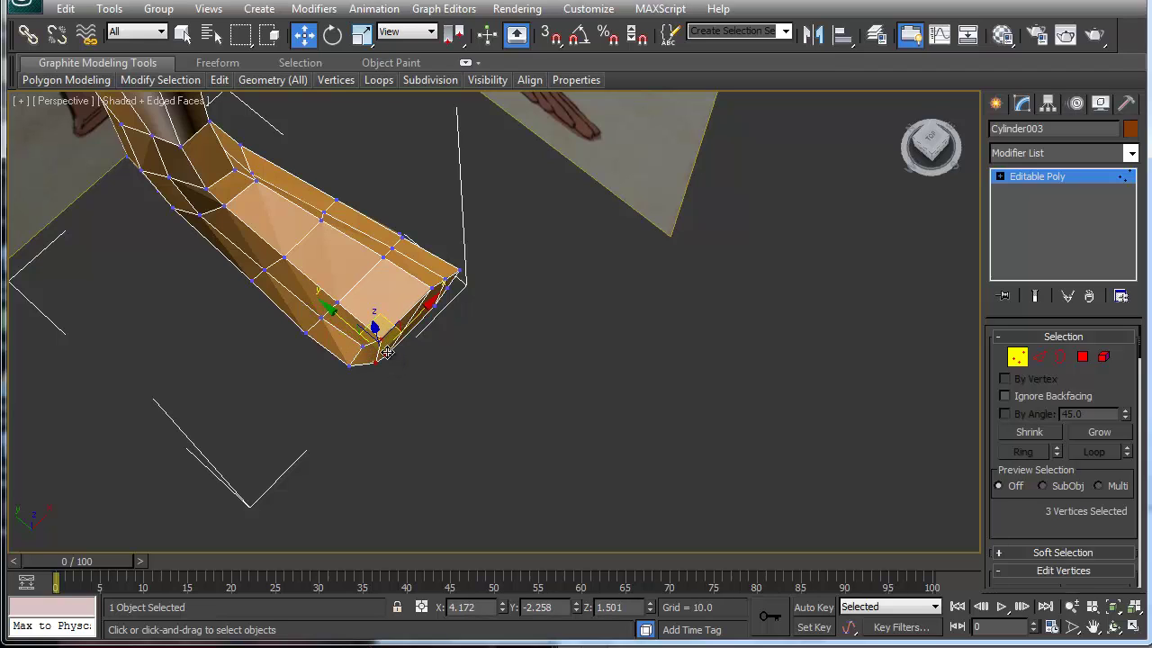
left_click_drag(347, 325, 378, 349)
Round the rest of the toe end by shifting its middle vertices toward the inner side and the outer corner vertex backward.
middle_click_drag(457, 325, 340, 332, "alt")
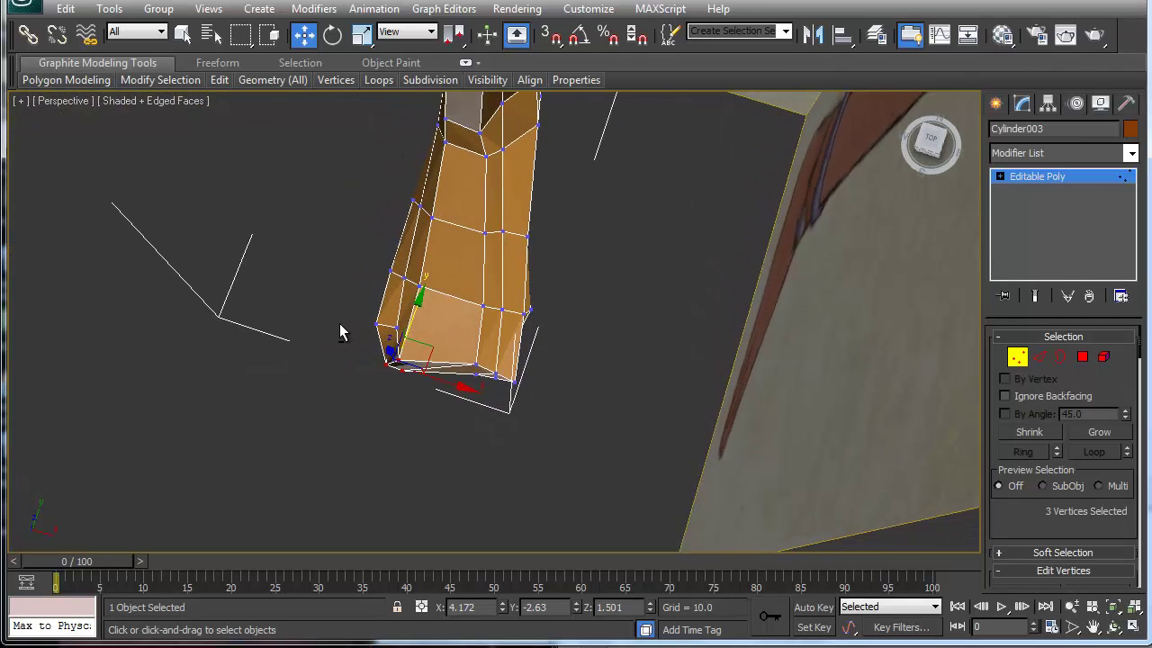
left_click(457, 396)
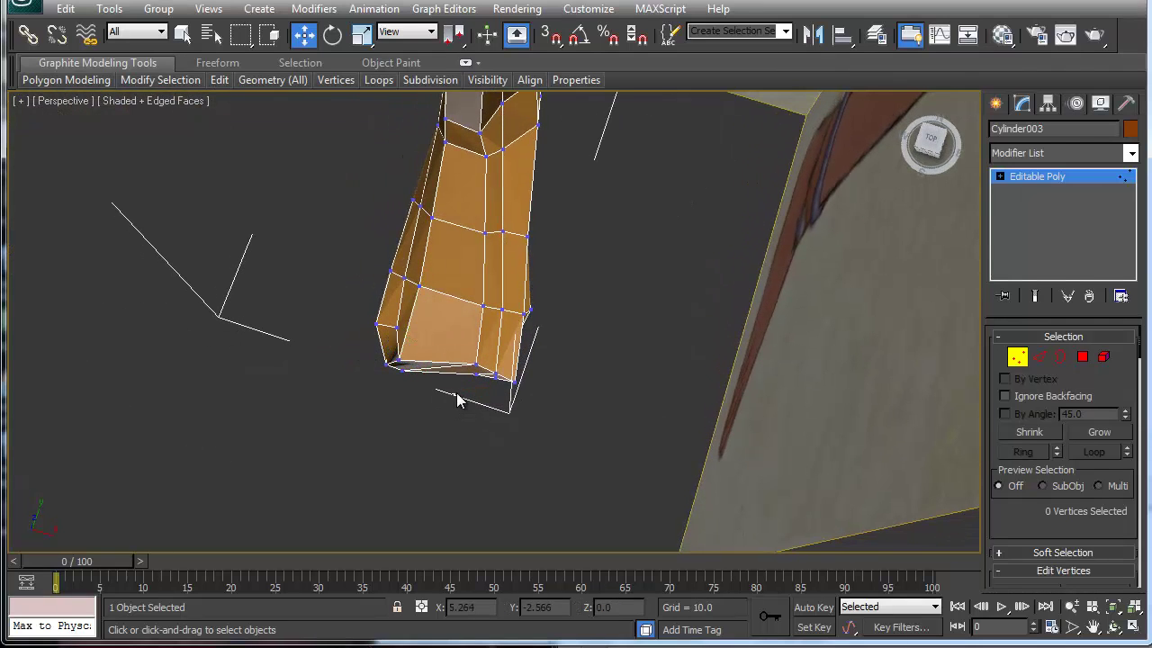
left_click_drag(454, 392, 527, 414)
left_click(518, 378)
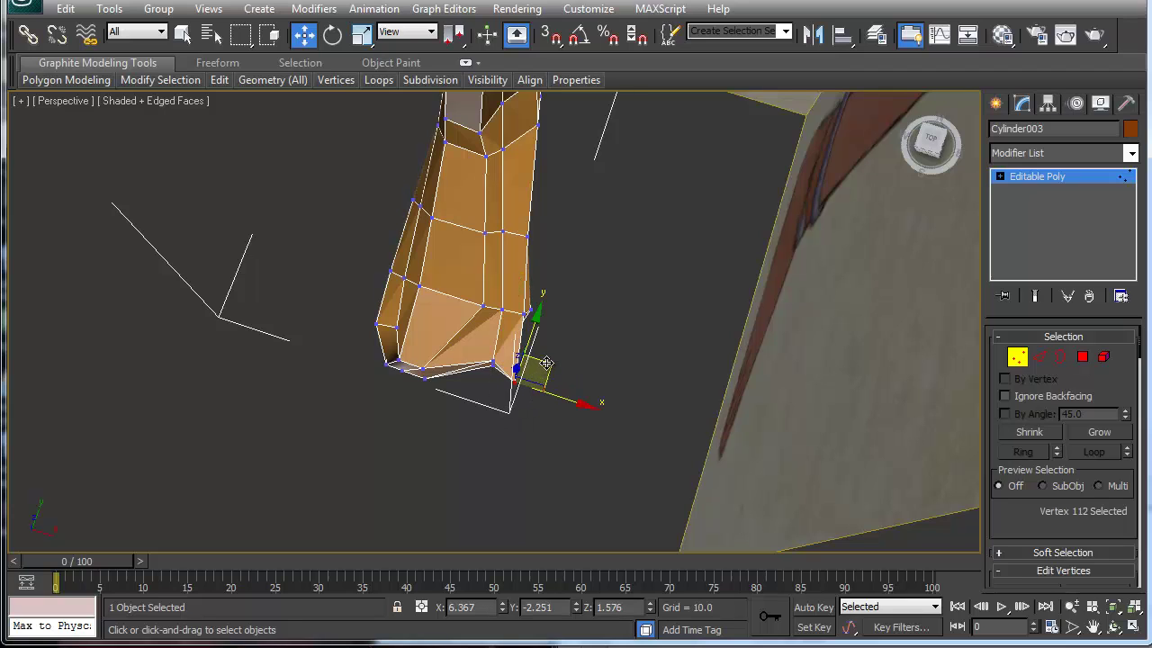
left_click_drag(546, 363, 549, 321)
Display the foot's hidden triangulation with the edge Turn tool and examine it around the sole, side and toe end.
middle_click_drag(526, 412, 476, 242, "alt")
left_click(1041, 357)
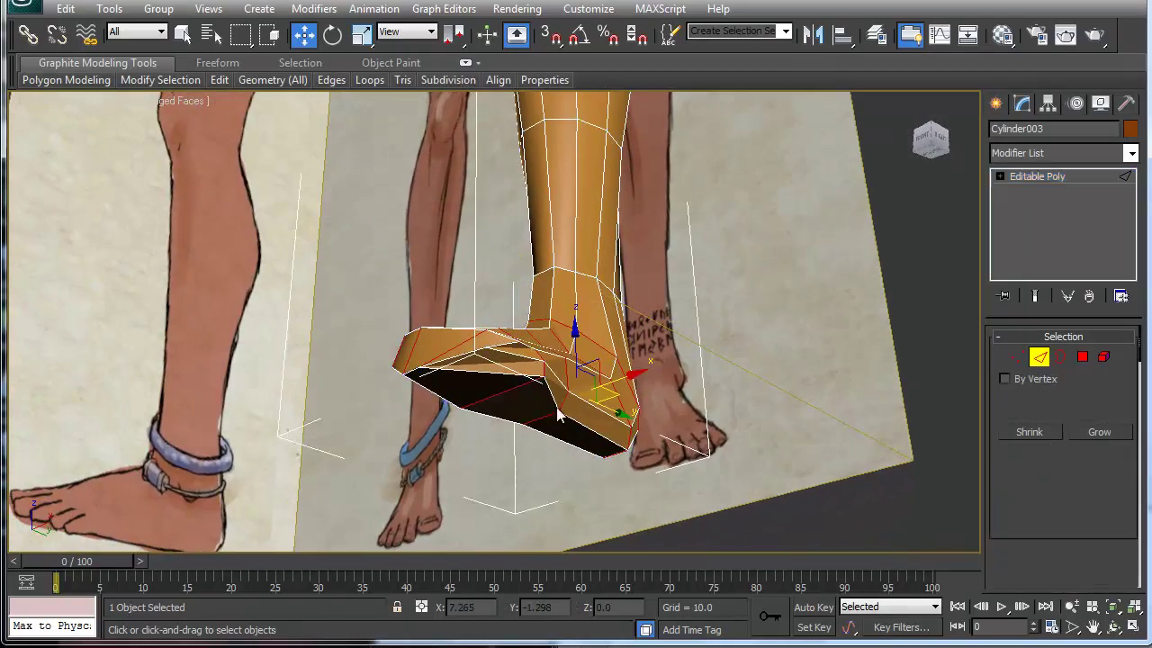
scroll(1032, 529, "down", 5)
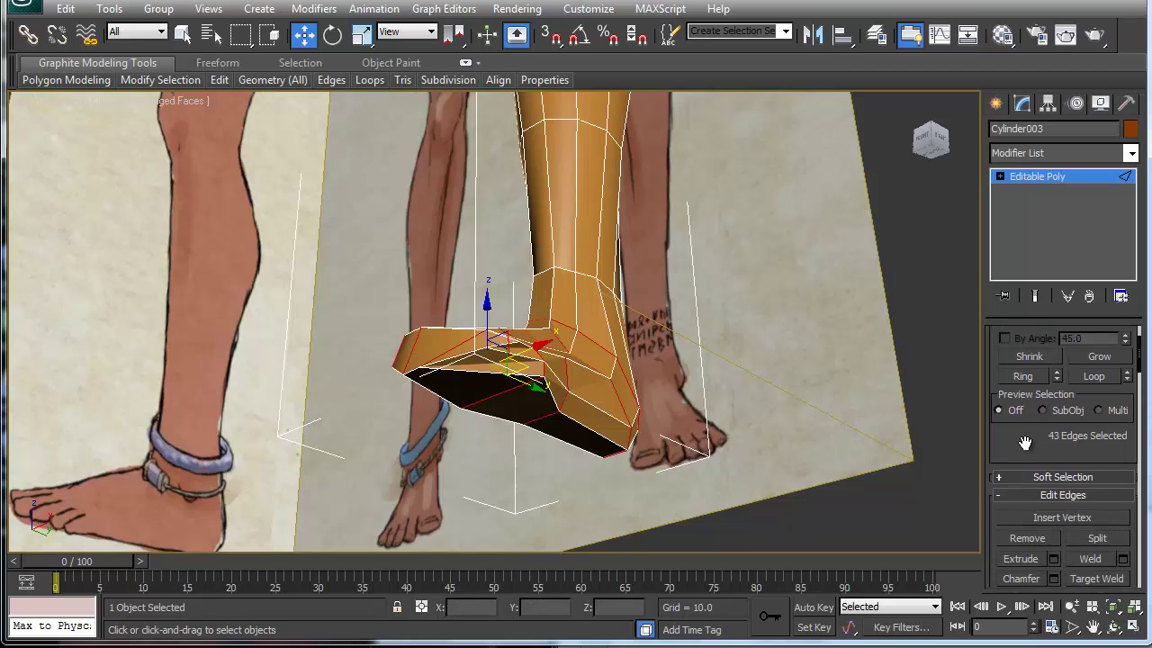
scroll(1099, 539, "down", 3)
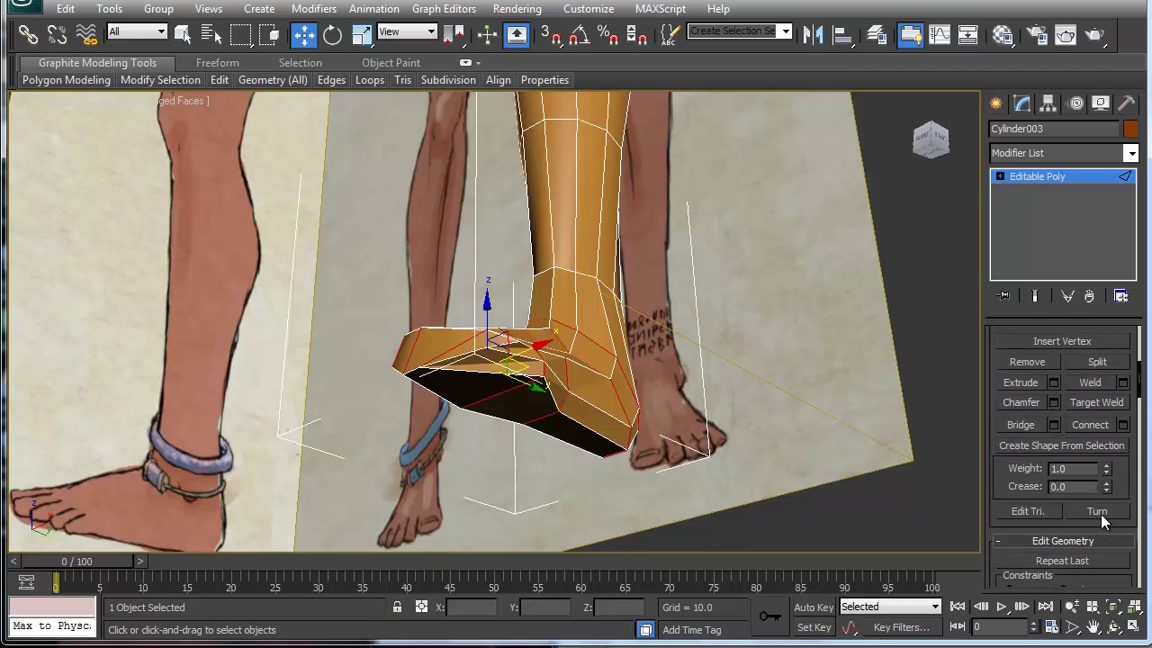
left_click(1098, 512)
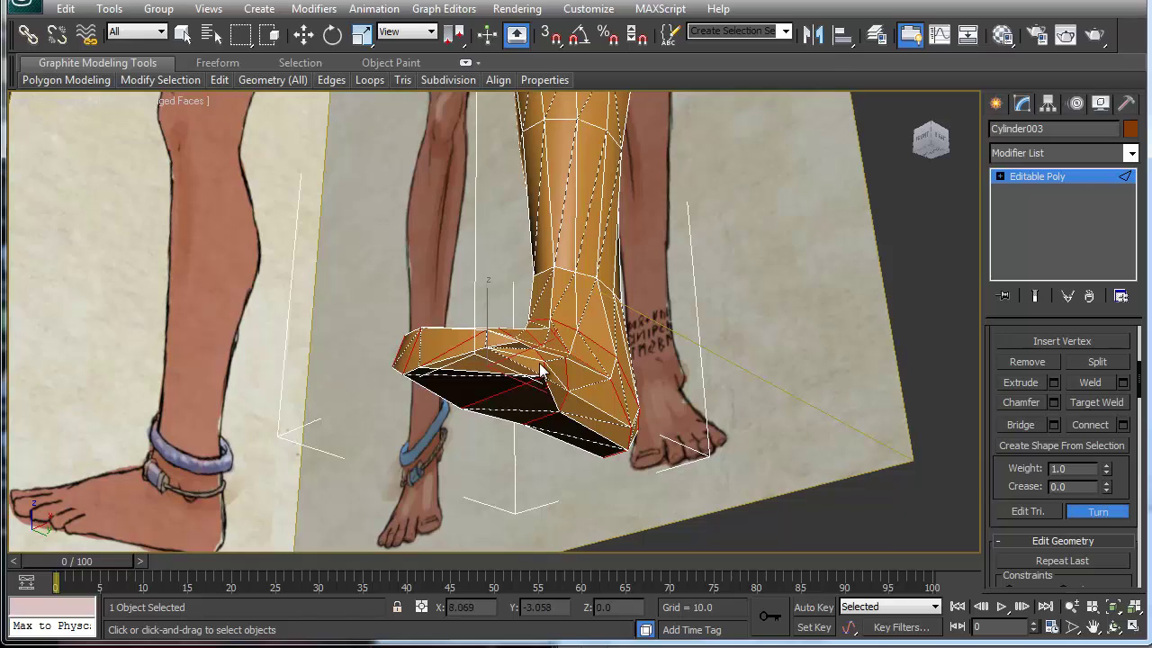
middle_click_drag(543, 371, 509, 347, "alt")
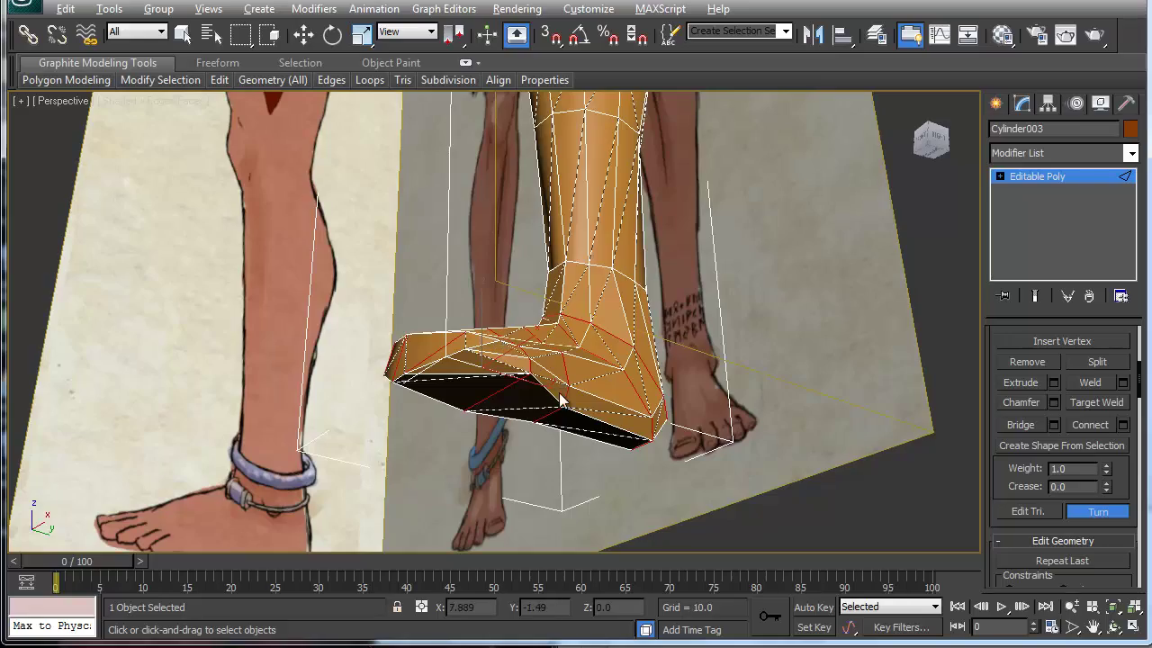
middle_click_drag(559, 397, 762, 429, "alt")
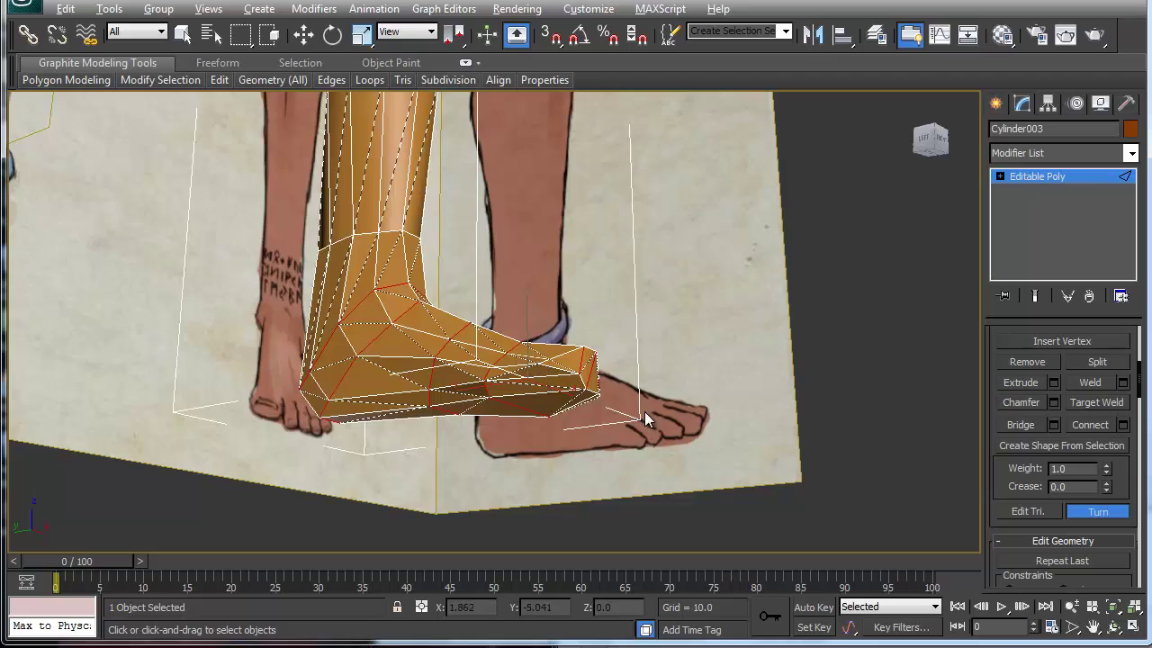
middle_click_drag(644, 411, 617, 489, "alt")
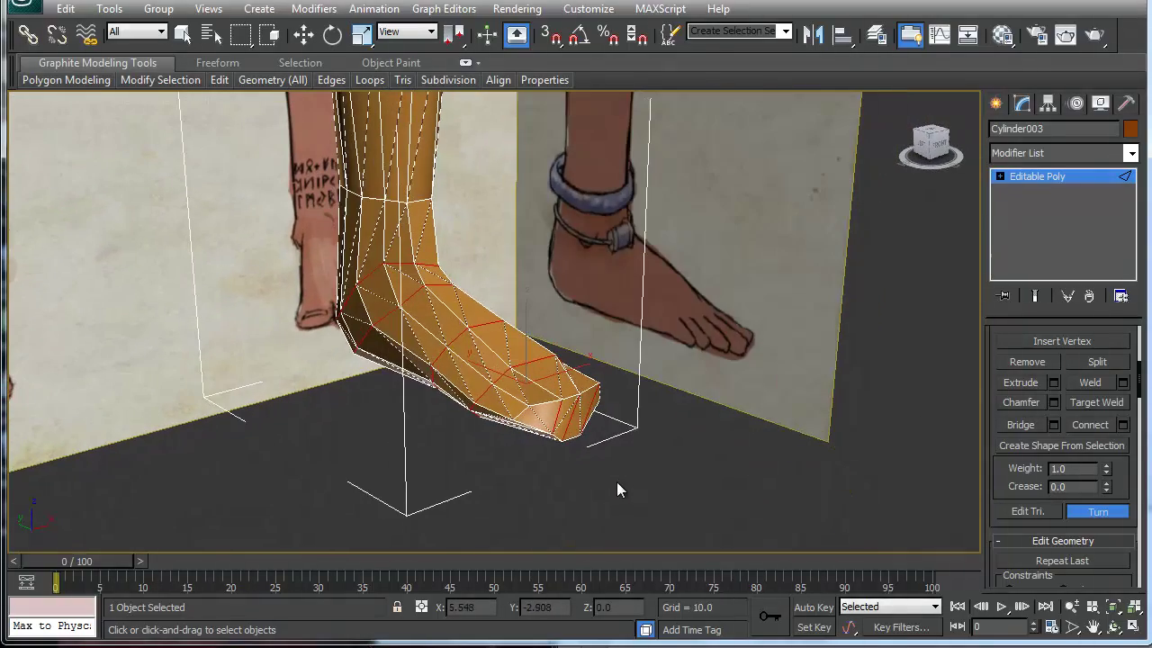
Return to vertex editing and move the upper inner vertex of the toe end forward and slightly up.
left_click(999, 176)
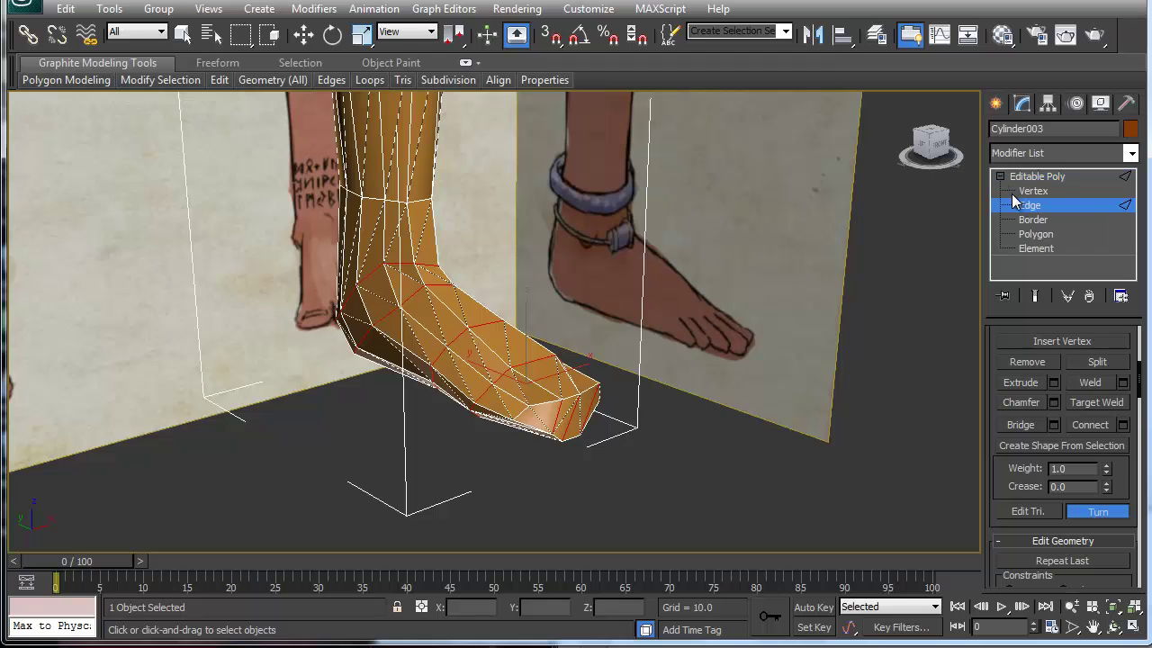
left_click(1026, 191)
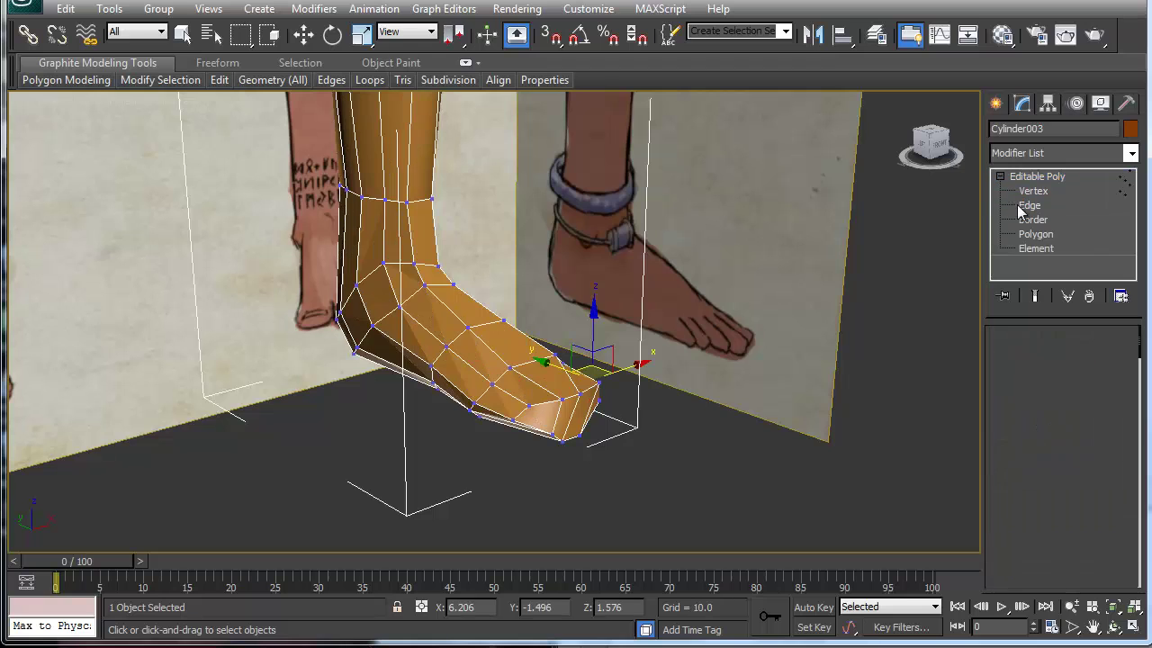
left_click(562, 399)
left_click(581, 394, "ctrl")
middle_click_drag(630, 402, 542, 399, "alt")
left_click(541, 400)
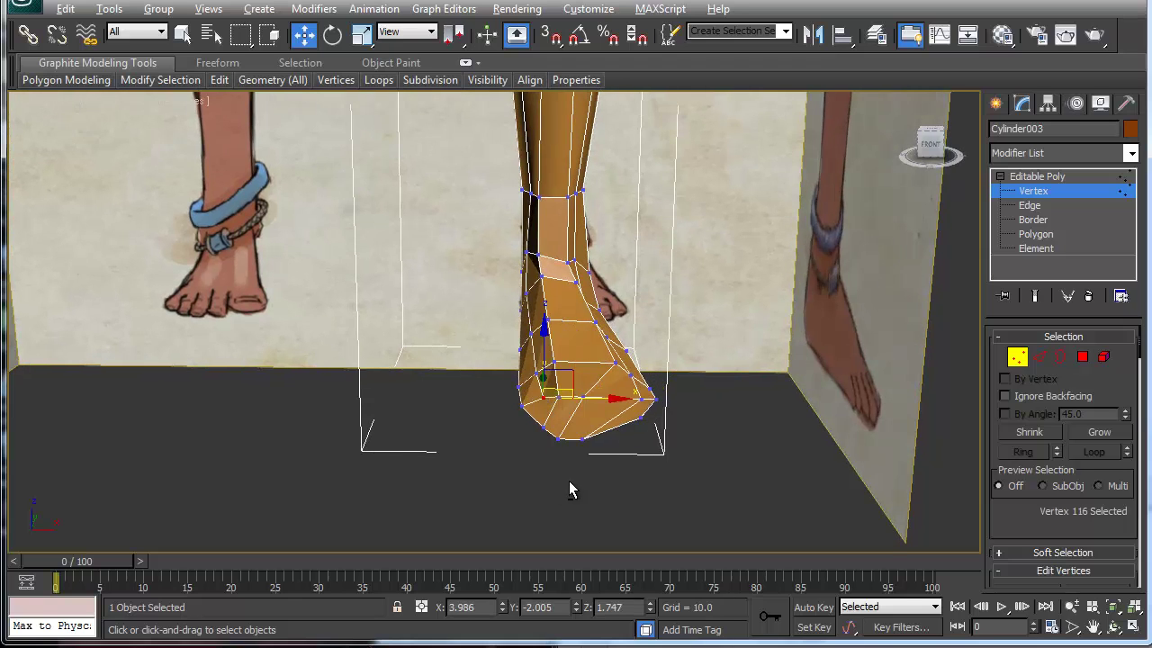
middle_click_drag(568, 482, 712, 471, "alt")
left_click_drag(519, 369, 540, 363)
middle_click_drag(605, 424, 450, 412, "alt")
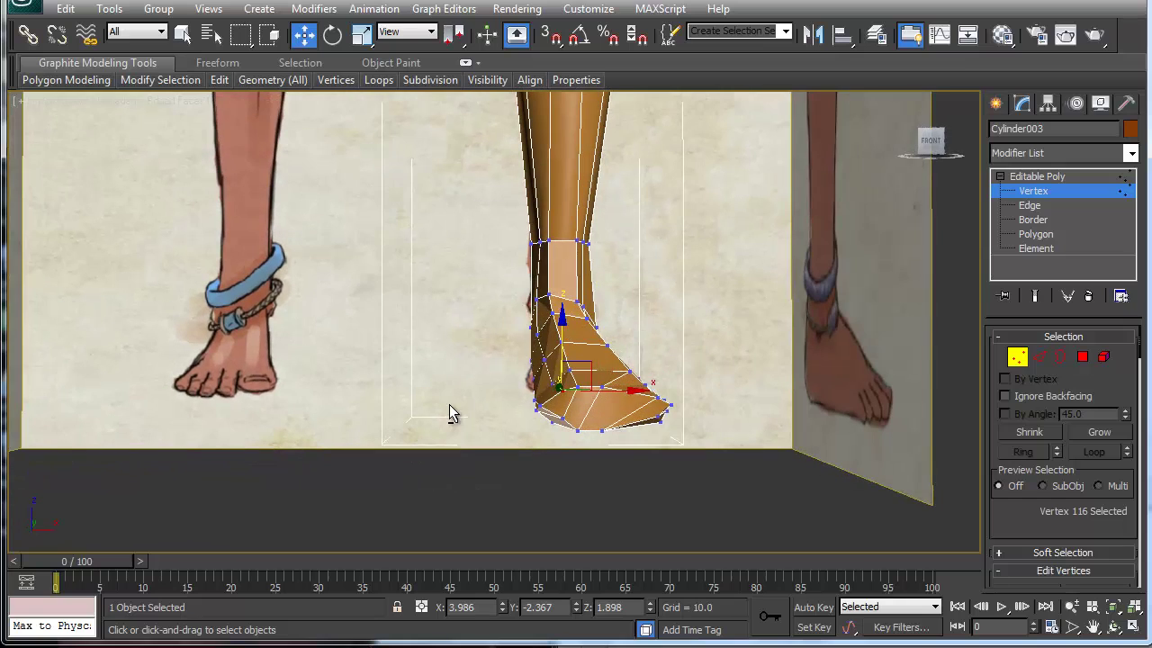
Lower the two middle vertices on the upper edge of the toe end by about 0.25 units.
left_click(602, 387)
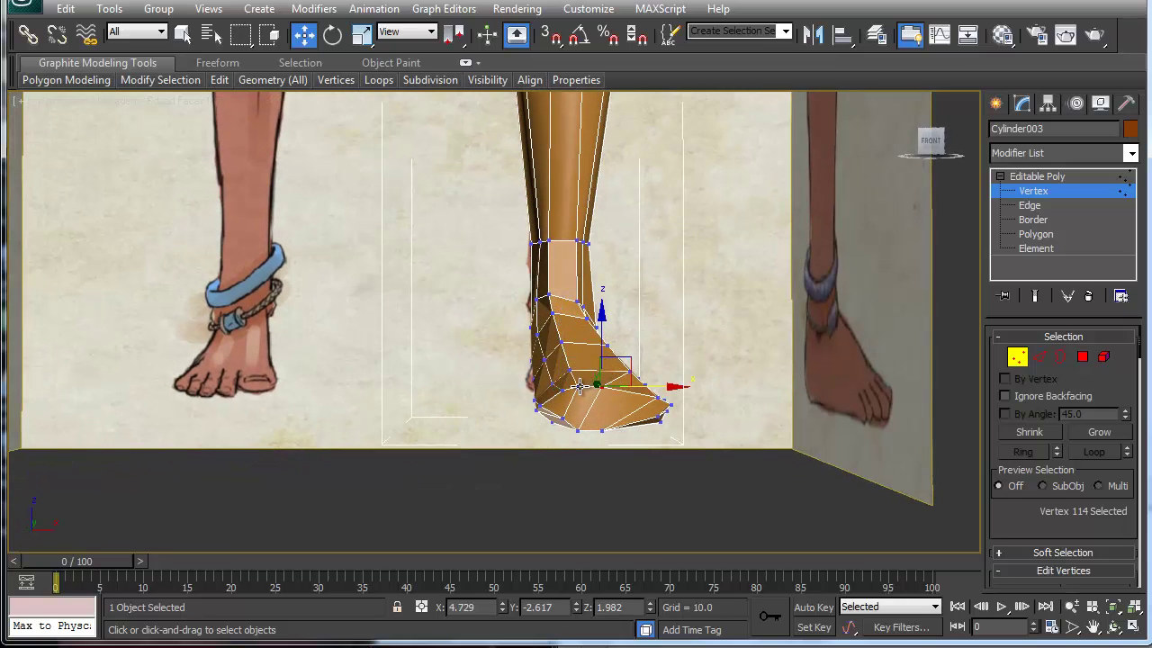
left_click(576, 387)
left_click_drag(591, 342, 594, 354)
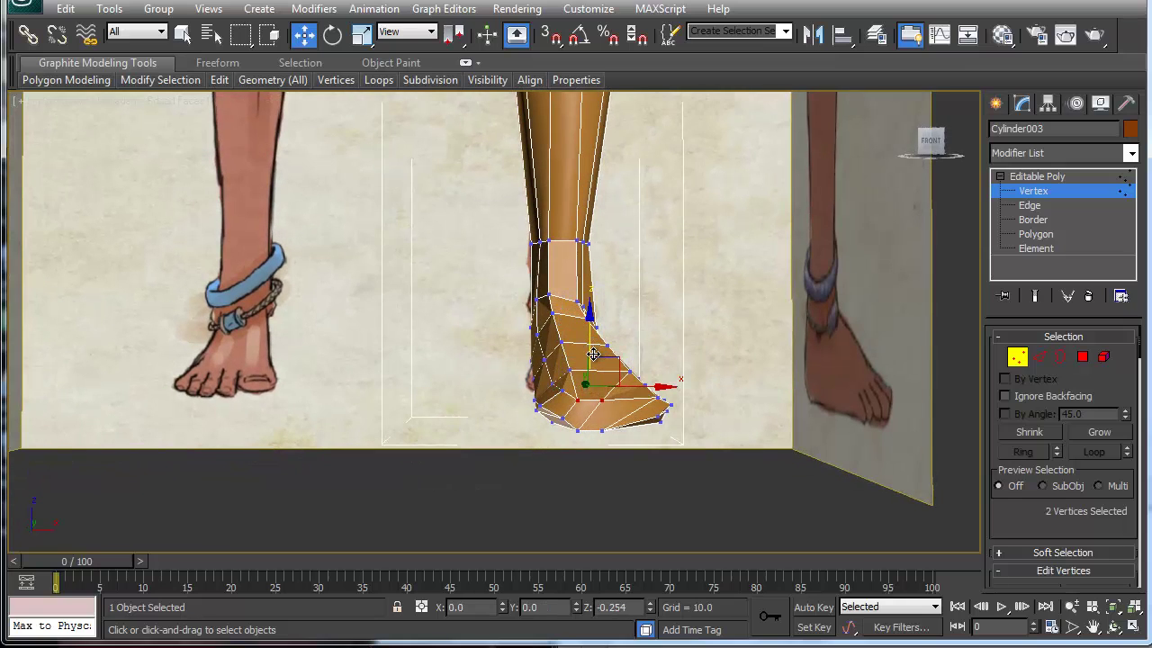
Lower the inner pair of toe-end vertices slightly, and the outer upper vertex by about 0.17 units.
left_click(559, 418)
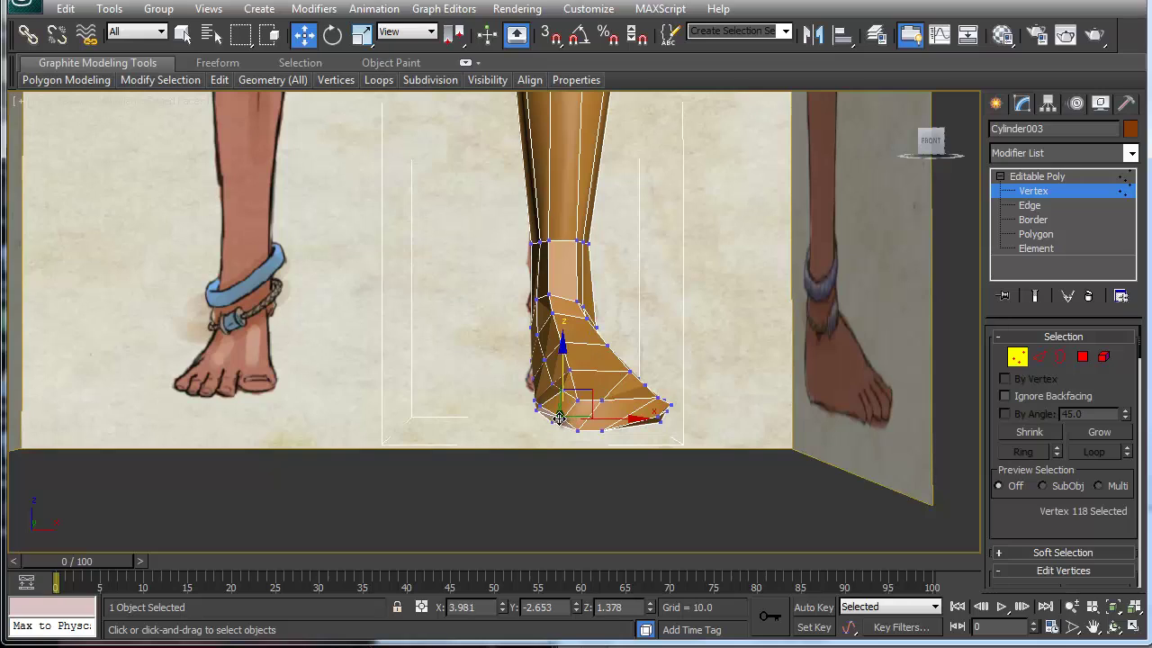
left_click(570, 368, "ctrl")
left_click(655, 396)
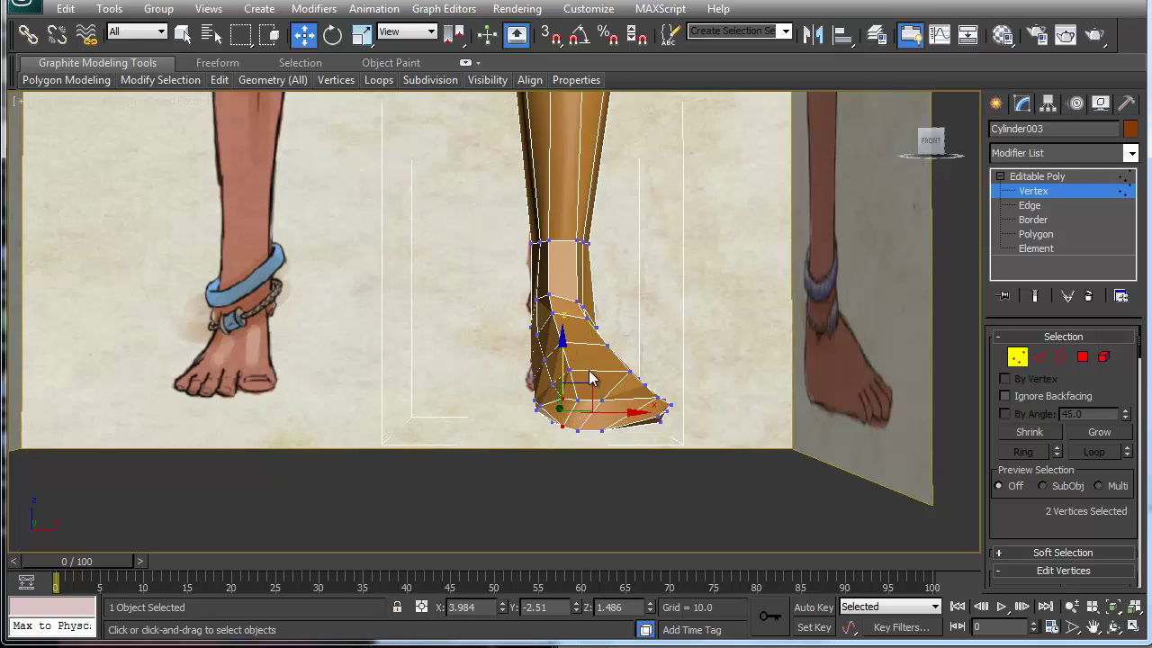
left_click_drag(657, 349, 658, 360)
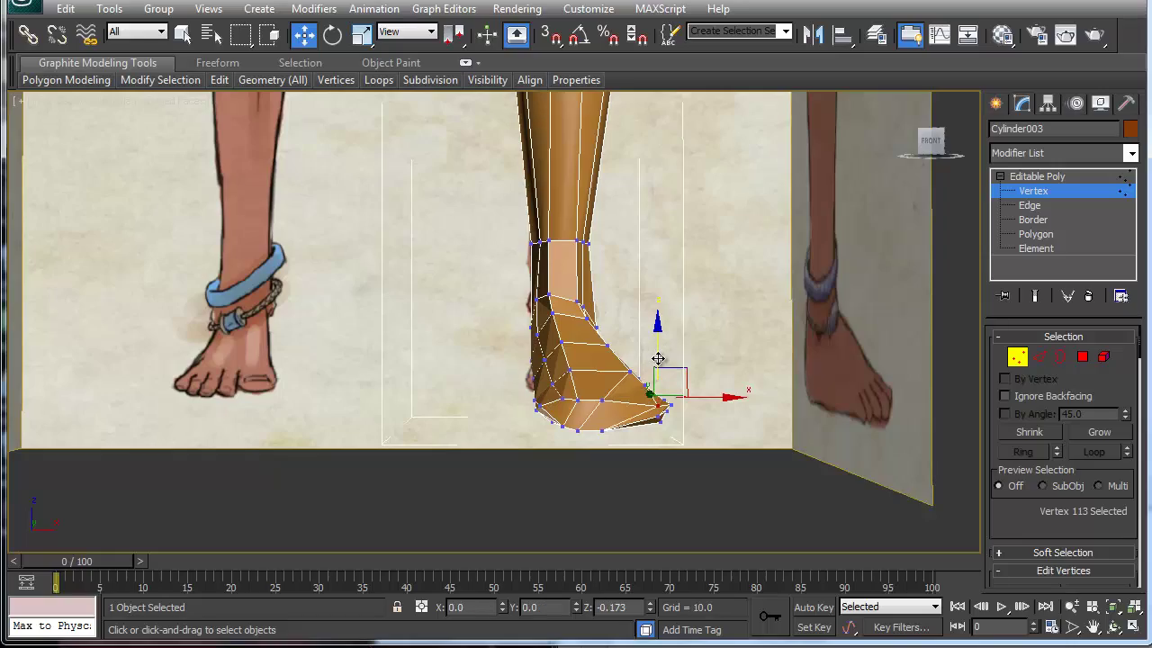
Cut a line of edges across the front of the ankle, between the ankle loop and the instep, ending on the outer side.
middle_click_drag(560, 439, 595, 463, "alt")
middle_click_drag(551, 419, 474, 288, "alt")
middle_click_drag(413, 335, 249, 406, "alt")
middle_click_drag(584, 288, 527, 342)
right_click(525, 358)
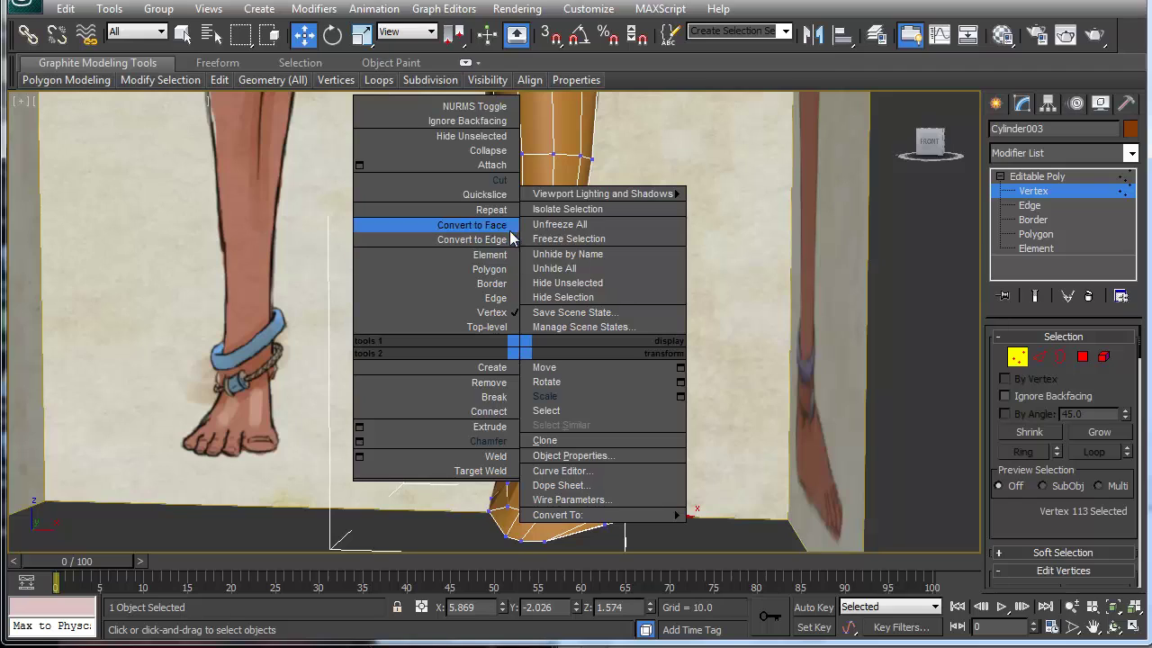
left_click(496, 183)
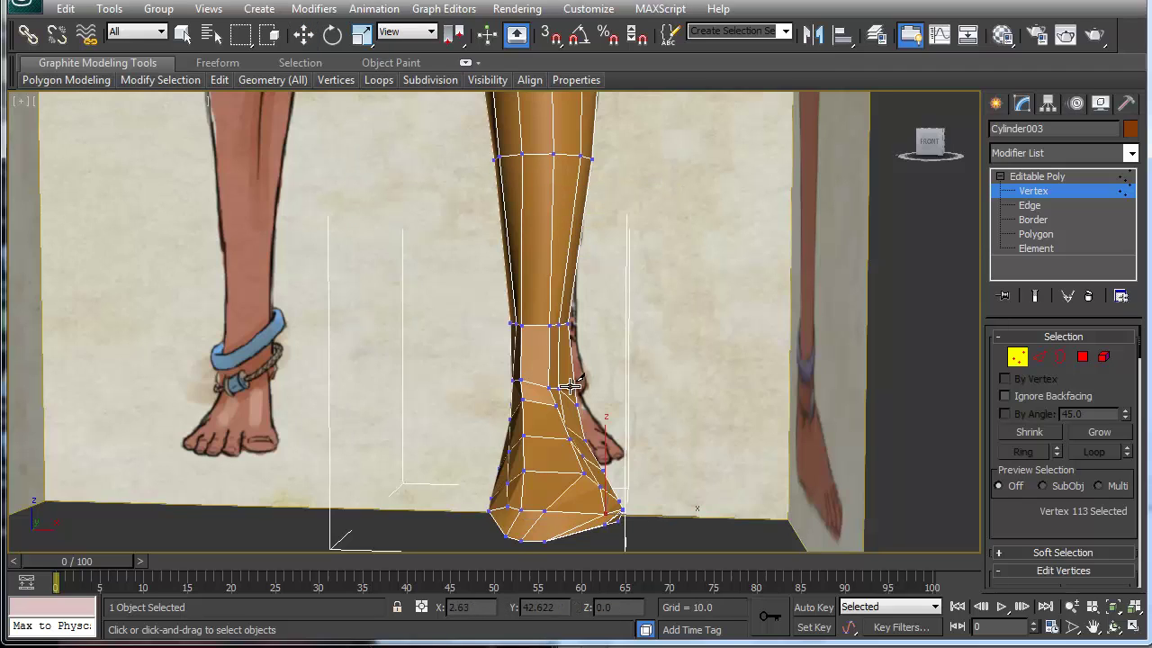
left_click(520, 356)
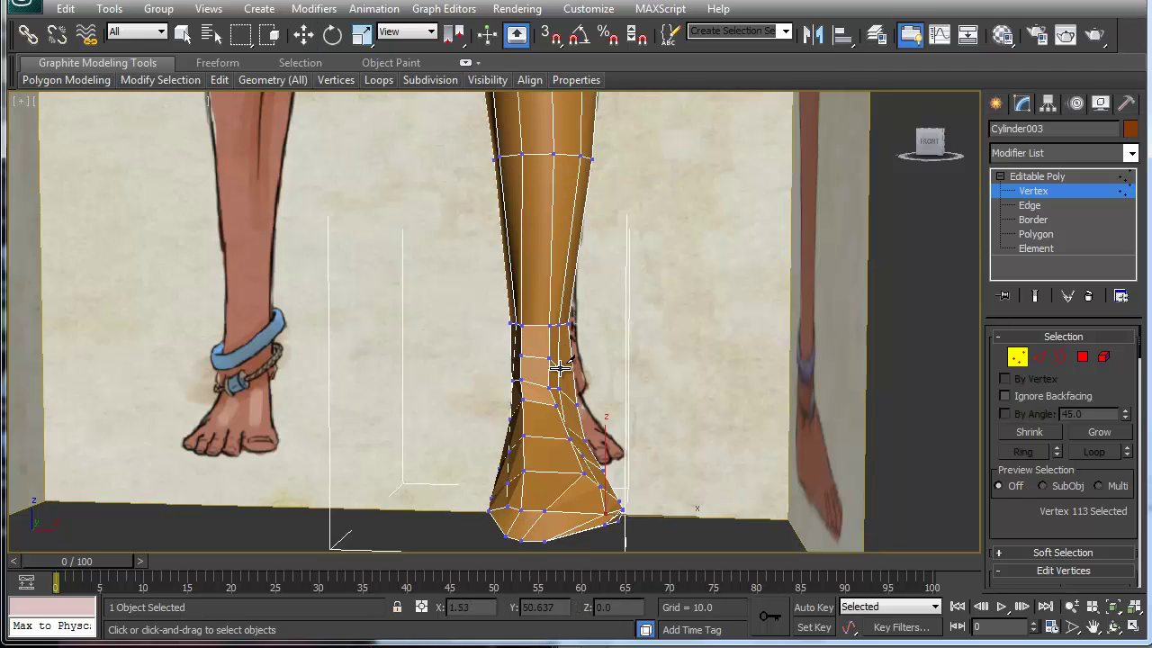
left_click(574, 369)
right_click(578, 380)
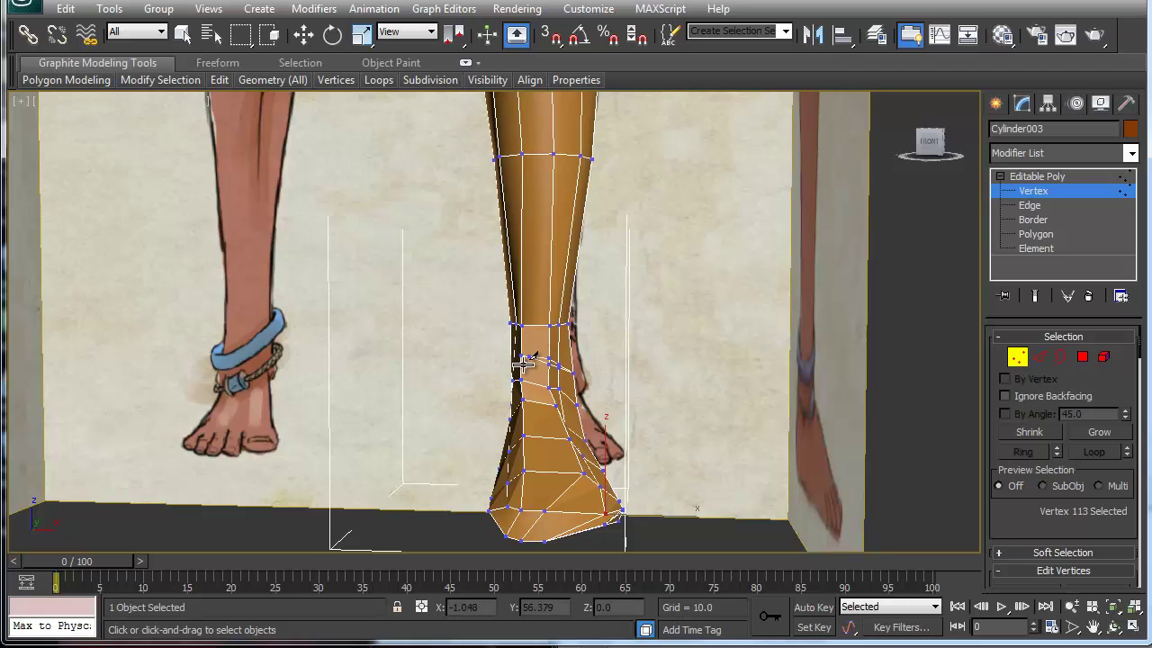
Continue the ankle cut from its outer end around the outer side to the back of the heel.
middle_click_drag(620, 386, 351, 406, "alt")
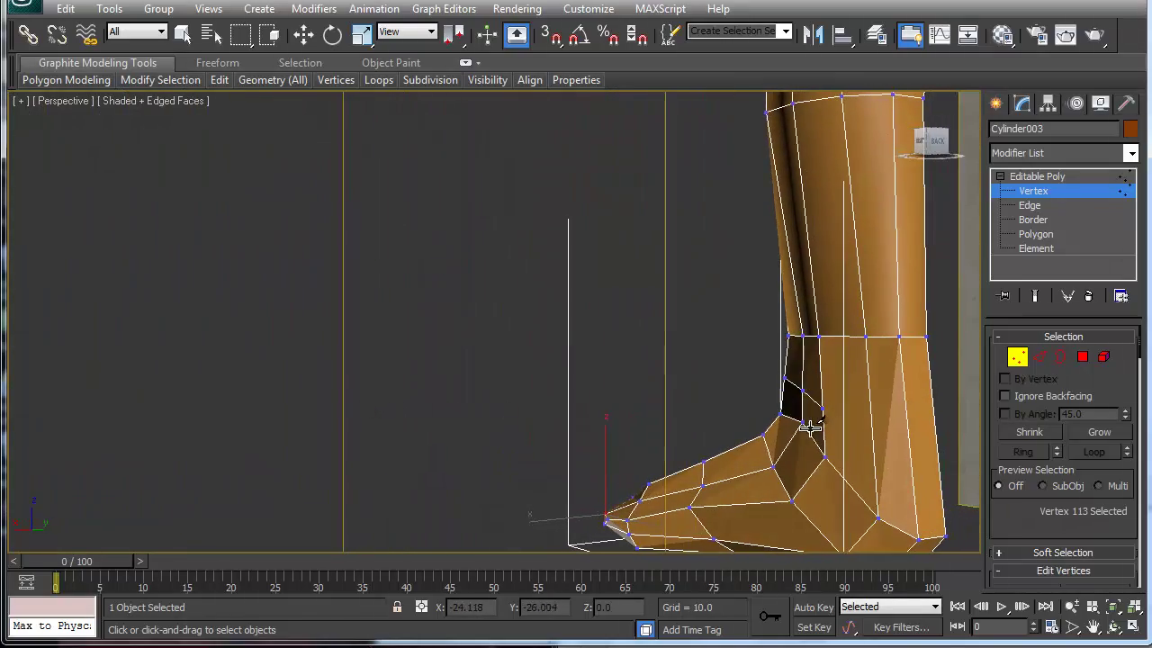
middle_click_drag(810, 429, 645, 368, "alt")
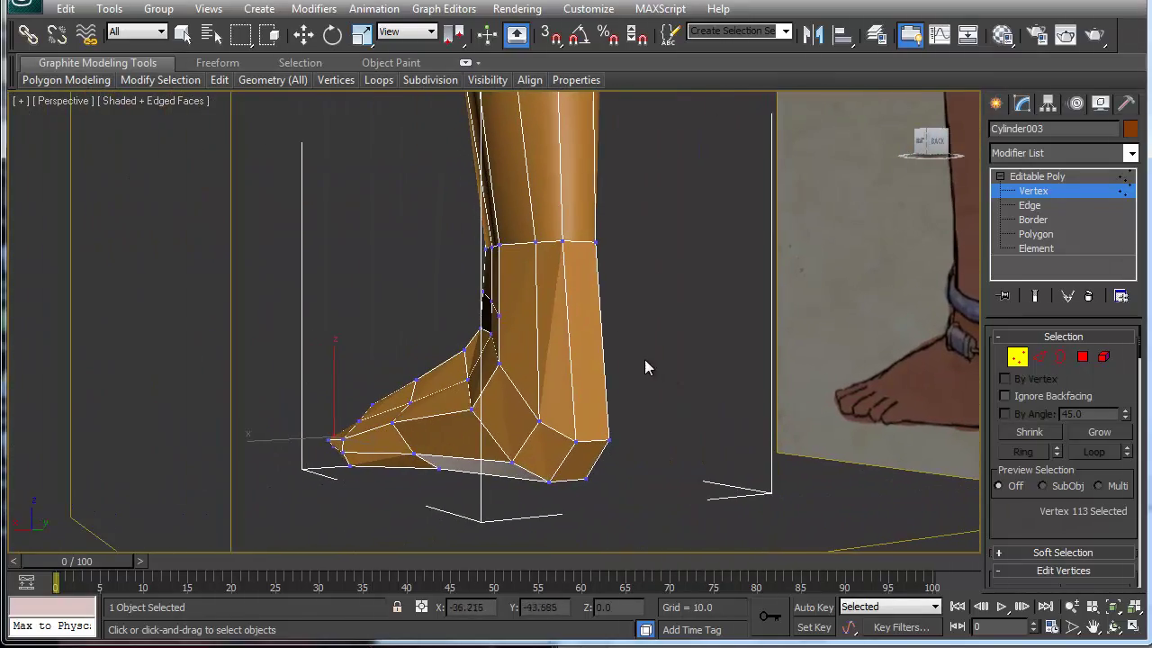
key("alt+c")
left_click(498, 315)
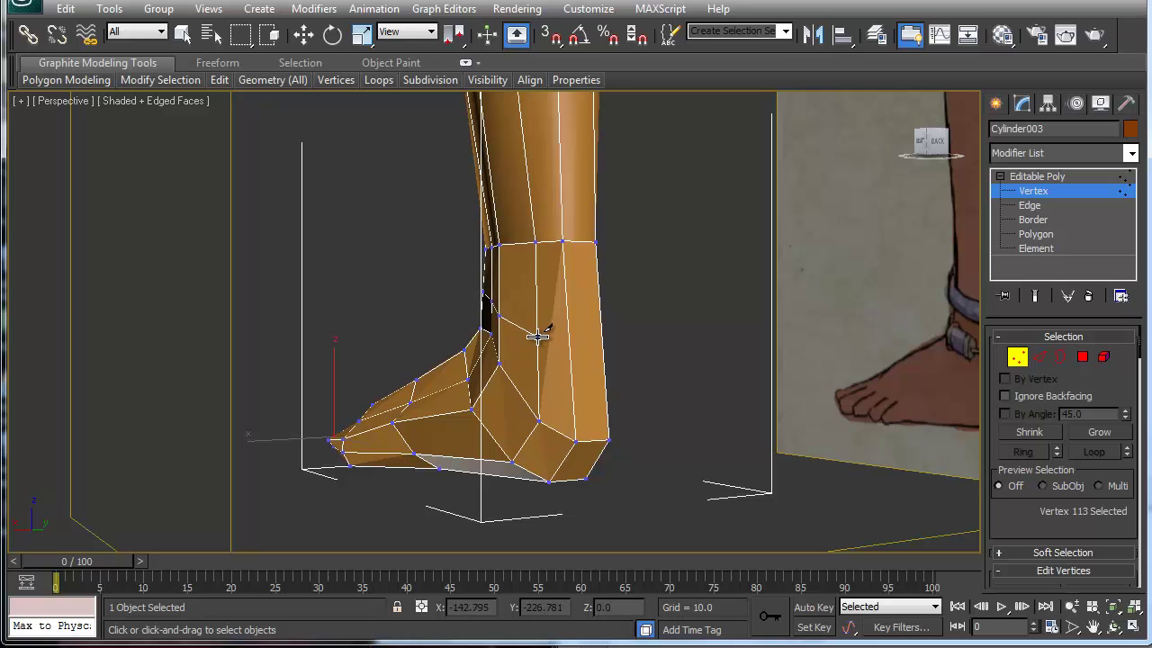
left_click(537, 337)
left_click(568, 339)
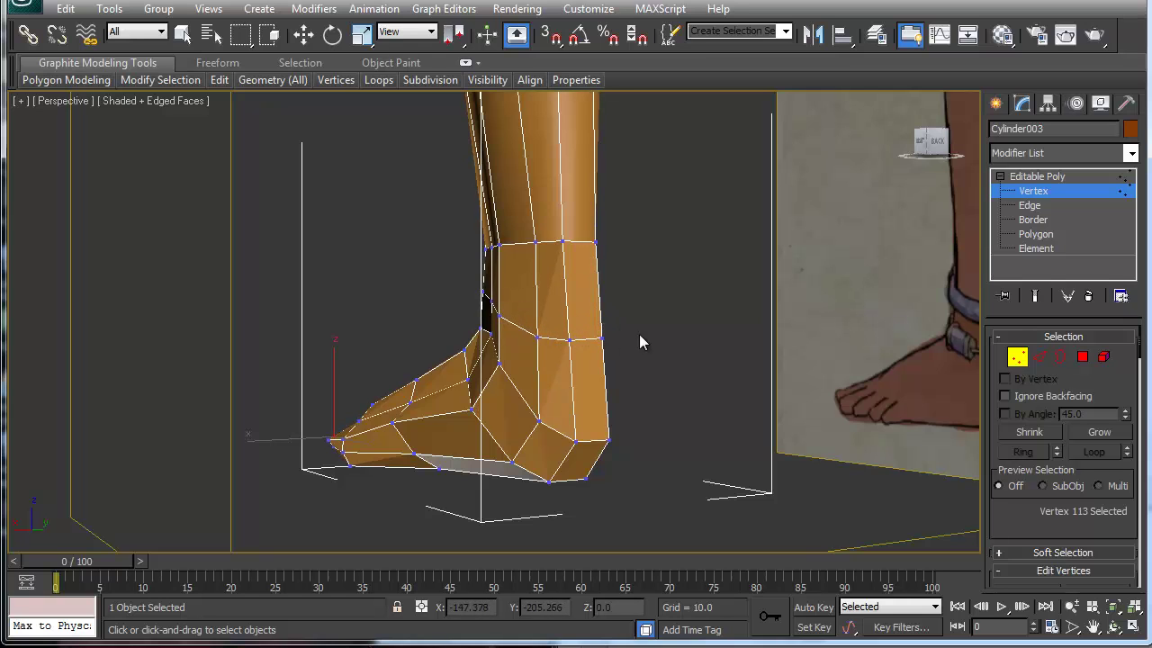
Cut across the inner side of the ankle from the front vertex to the back one, closing the new loop.
middle_click_drag(674, 340, 434, 310, "alt")
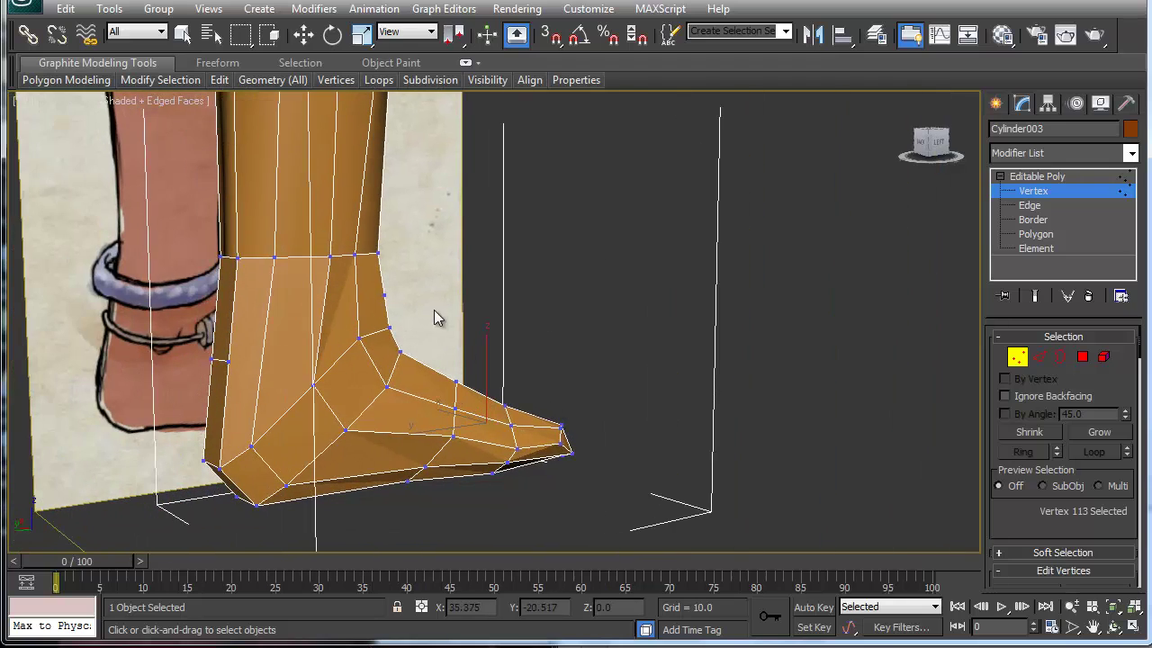
left_click(385, 295)
left_click(358, 301)
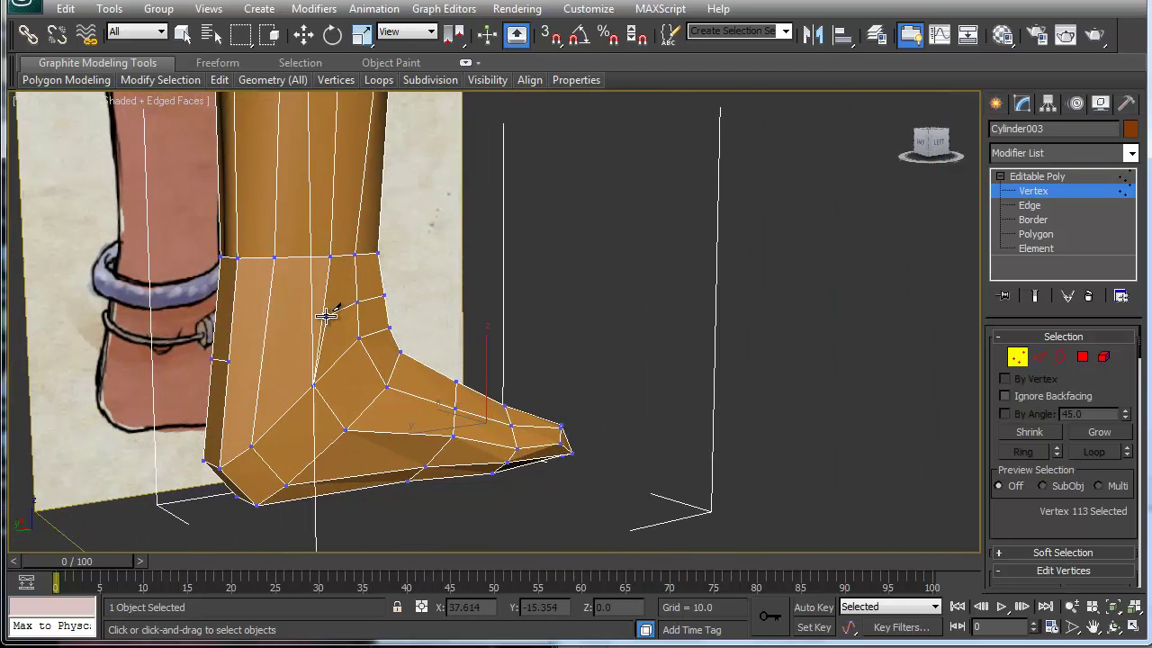
left_click(322, 315)
left_click(264, 348)
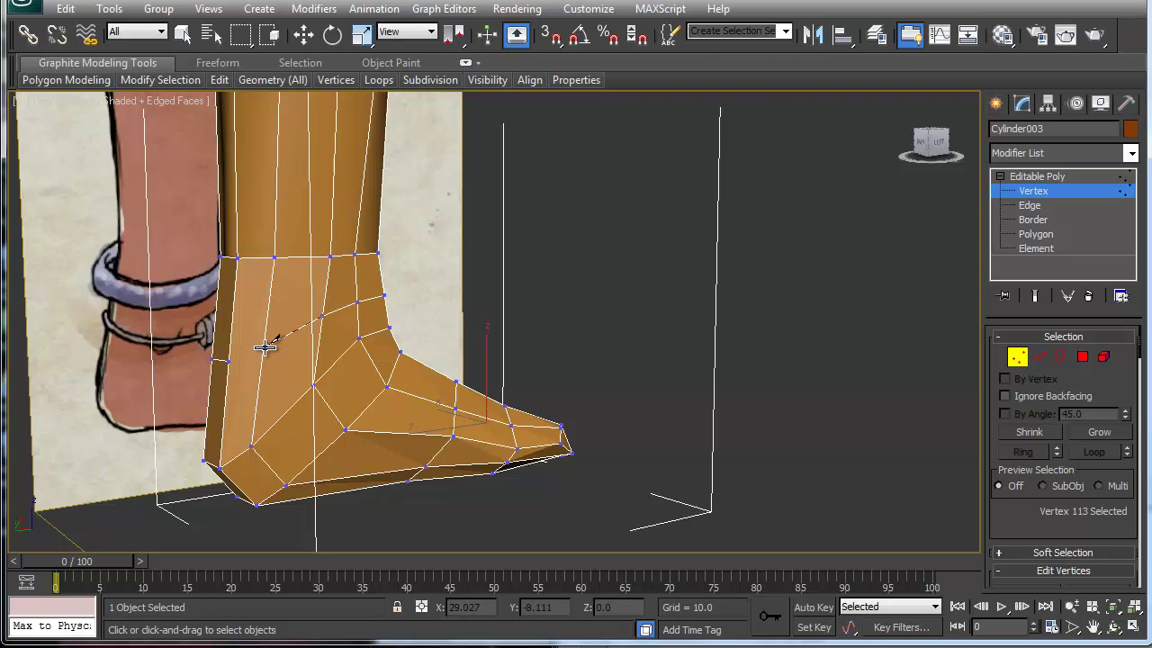
left_click(229, 361)
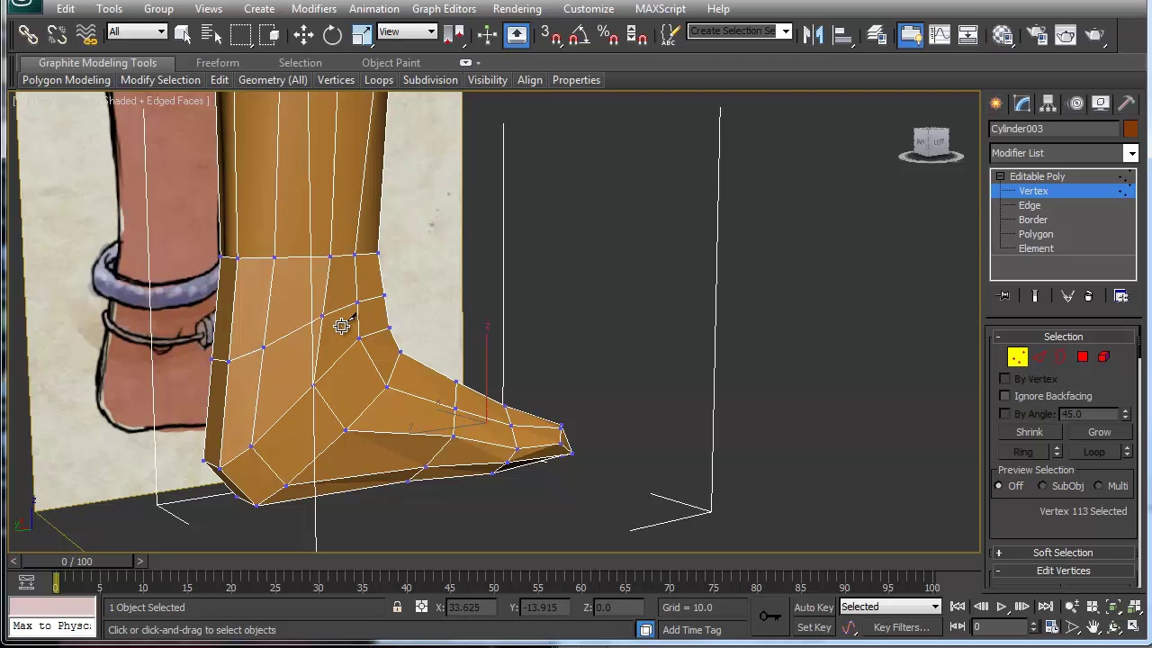
Chamfer the new edge loop around the ankle by 0.201, turning it into three parallel loops.
scroll(341, 326, "down", 2)
middle_click_drag(316, 316, 65, 332, "alt")
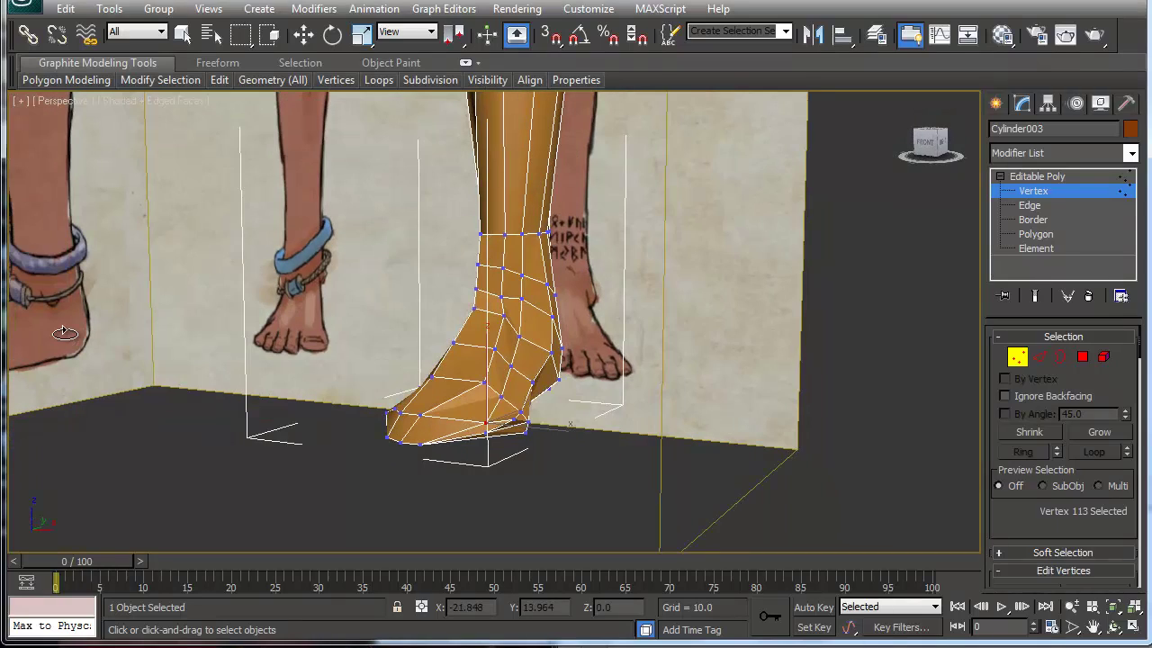
middle_click_drag(229, 312, 326, 296, "alt")
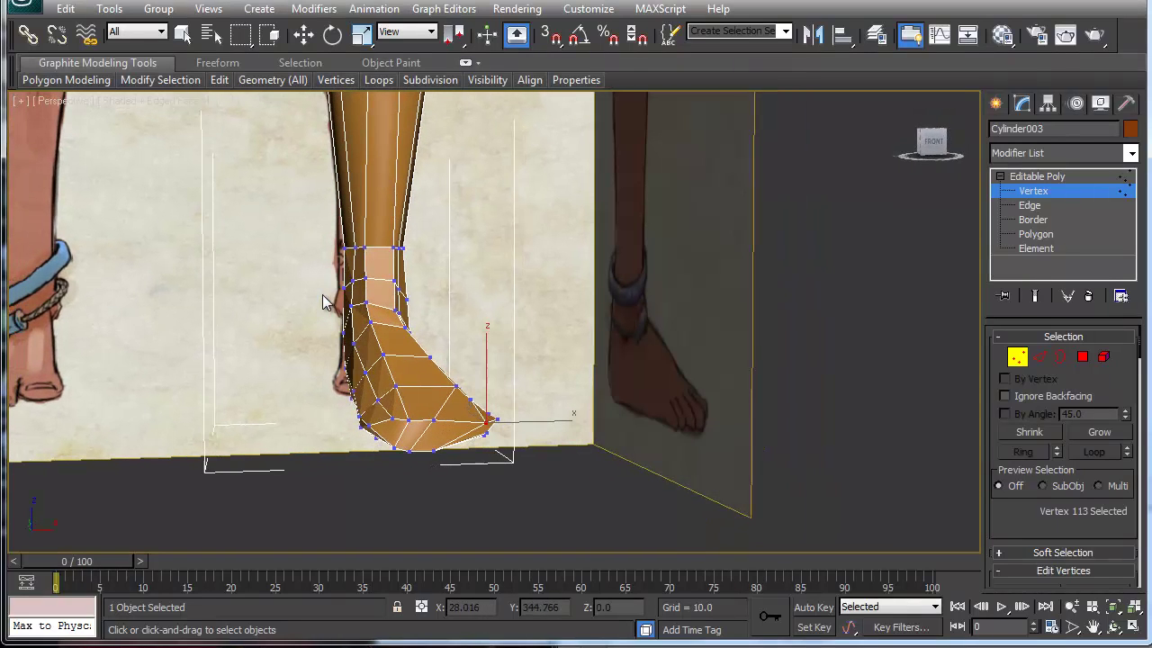
key("2")
key("w")
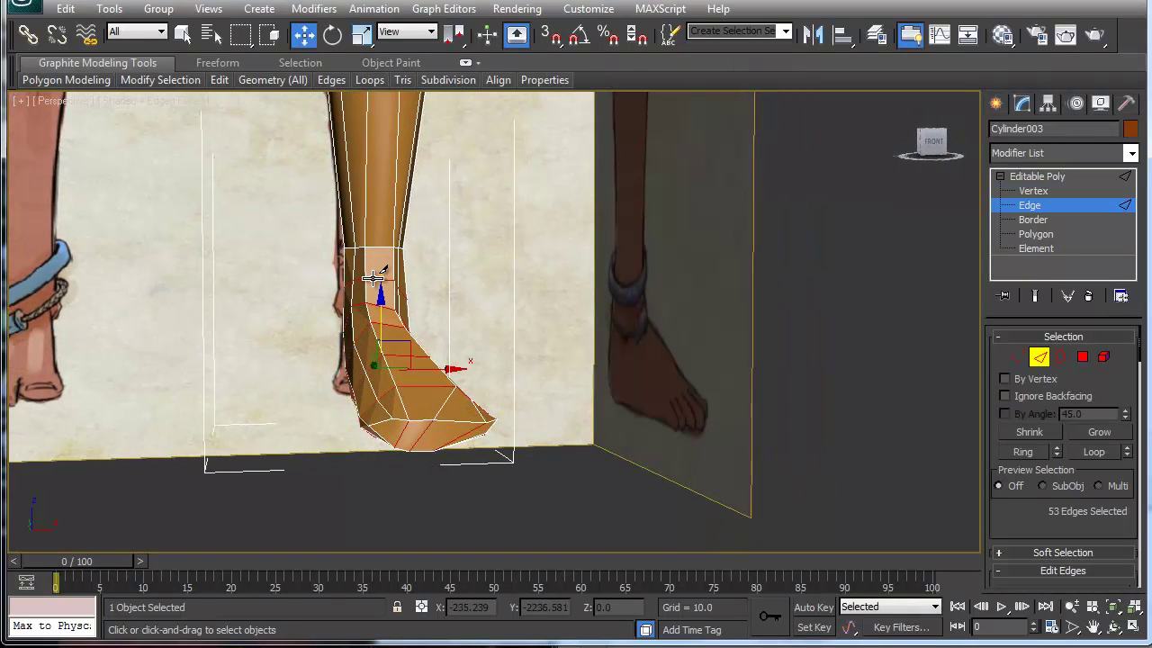
left_click(378, 281)
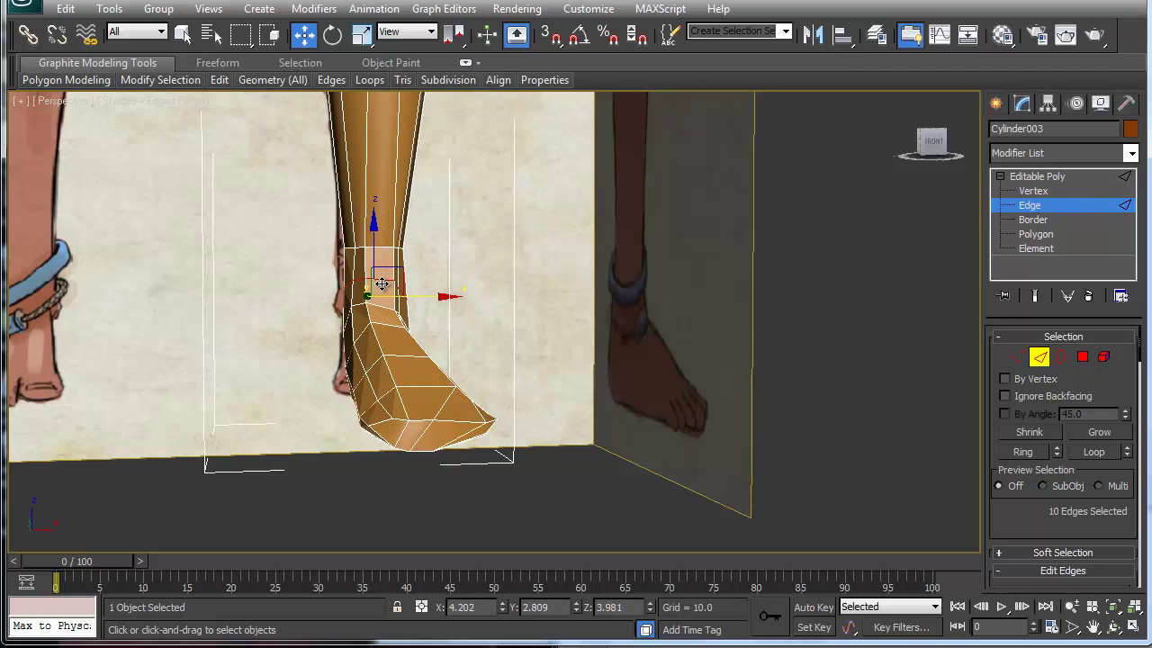
right_click(382, 284)
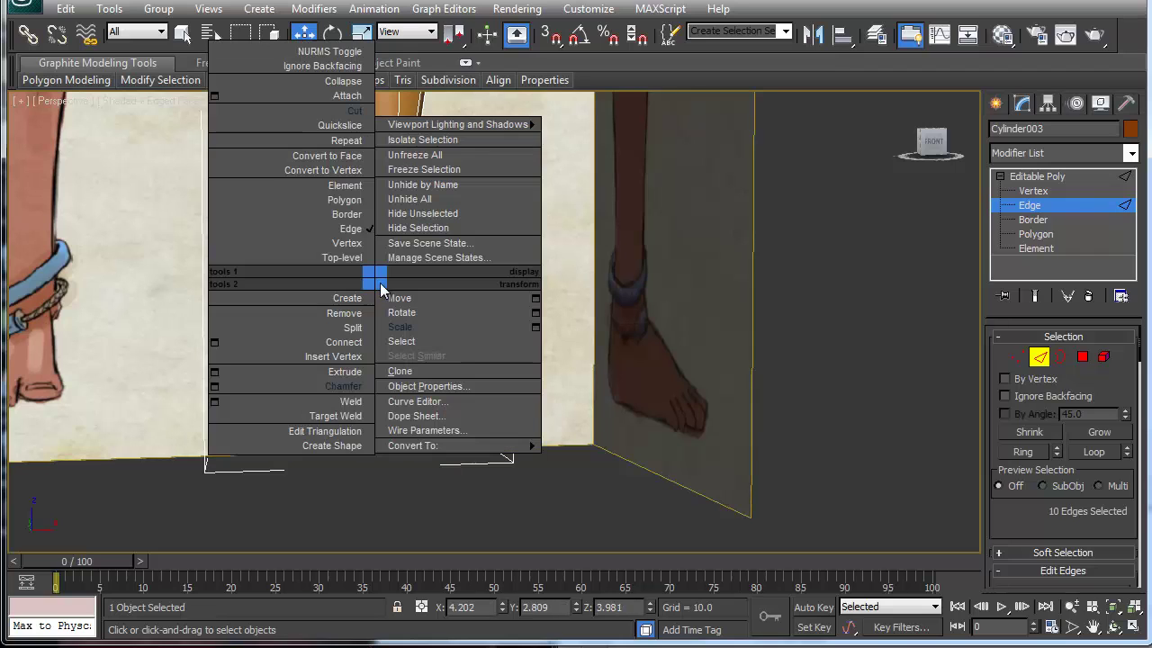
left_click(215, 387)
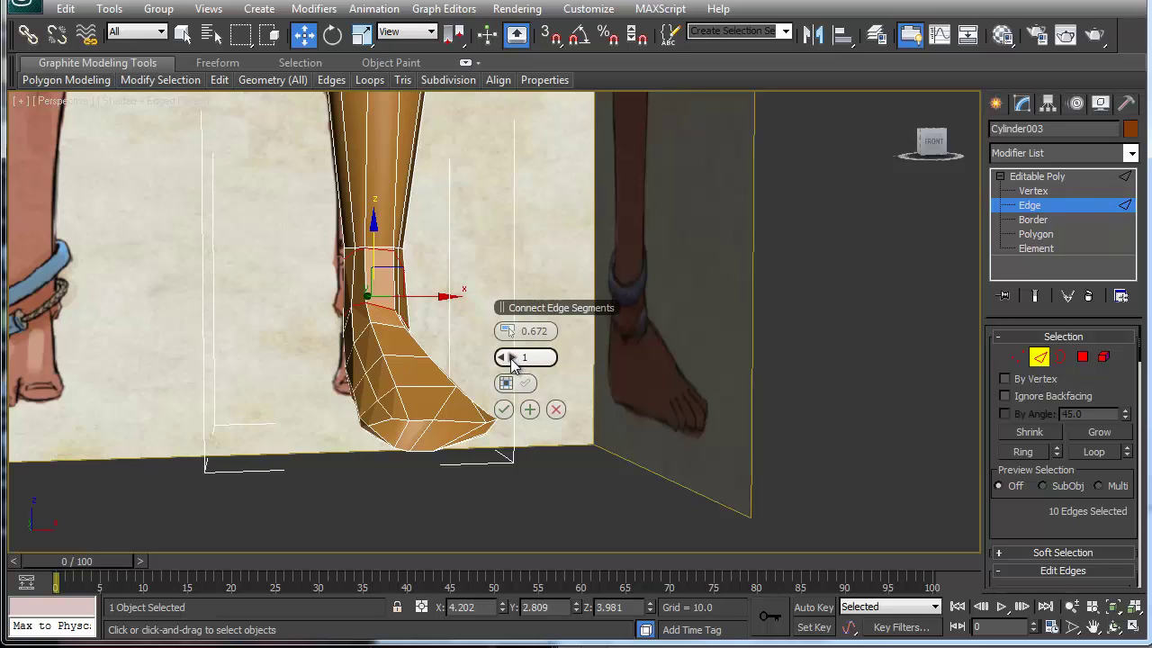
left_click_drag(509, 335, 492, 331)
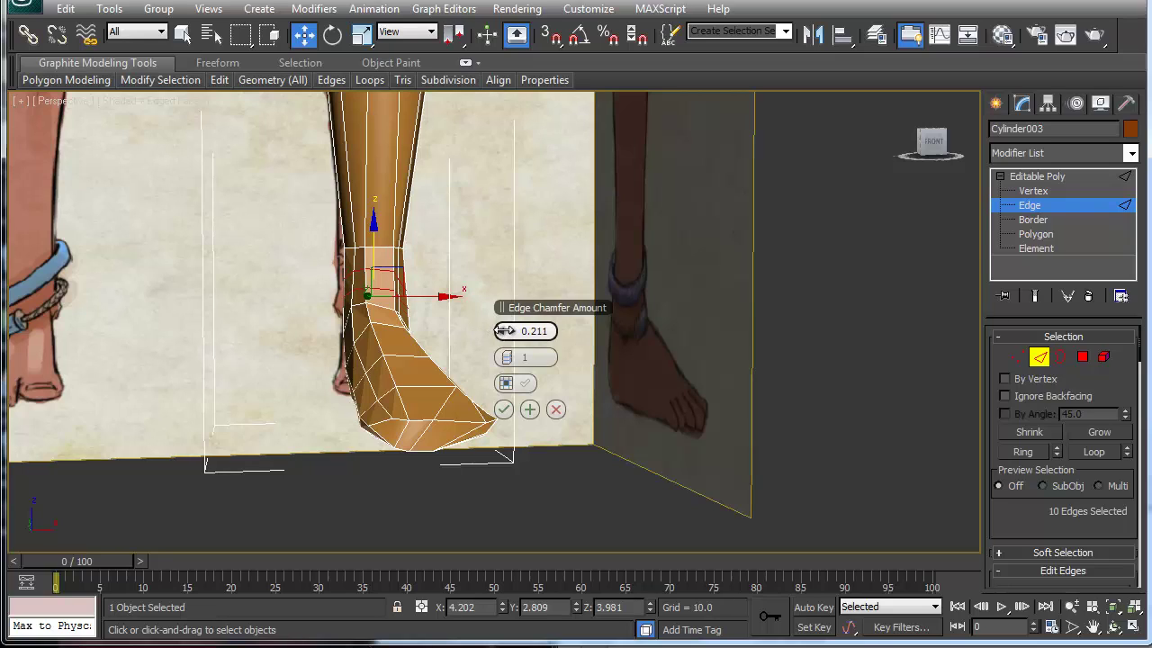
left_click_drag(504, 330, 505, 332)
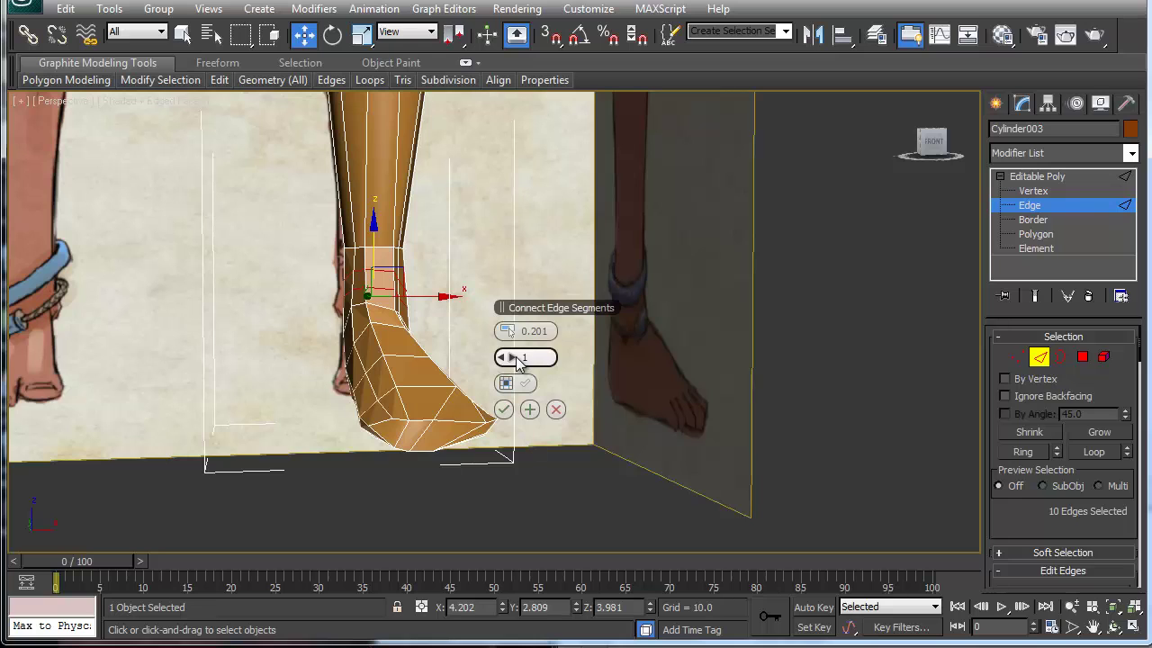
left_click(504, 409)
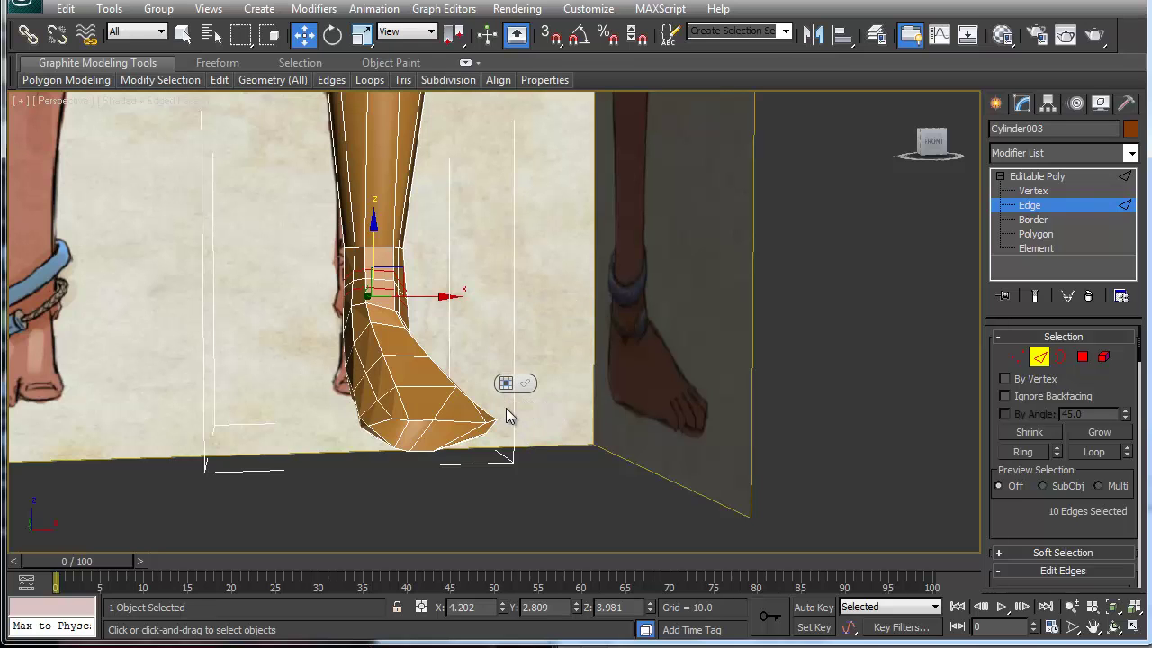
Pull the outer ankle vertex of the middle loop outward about 0.2 units and raise the upper-loop vertex above it about 0.4 units.
middle_click_drag(432, 311, 357, 314, "alt")
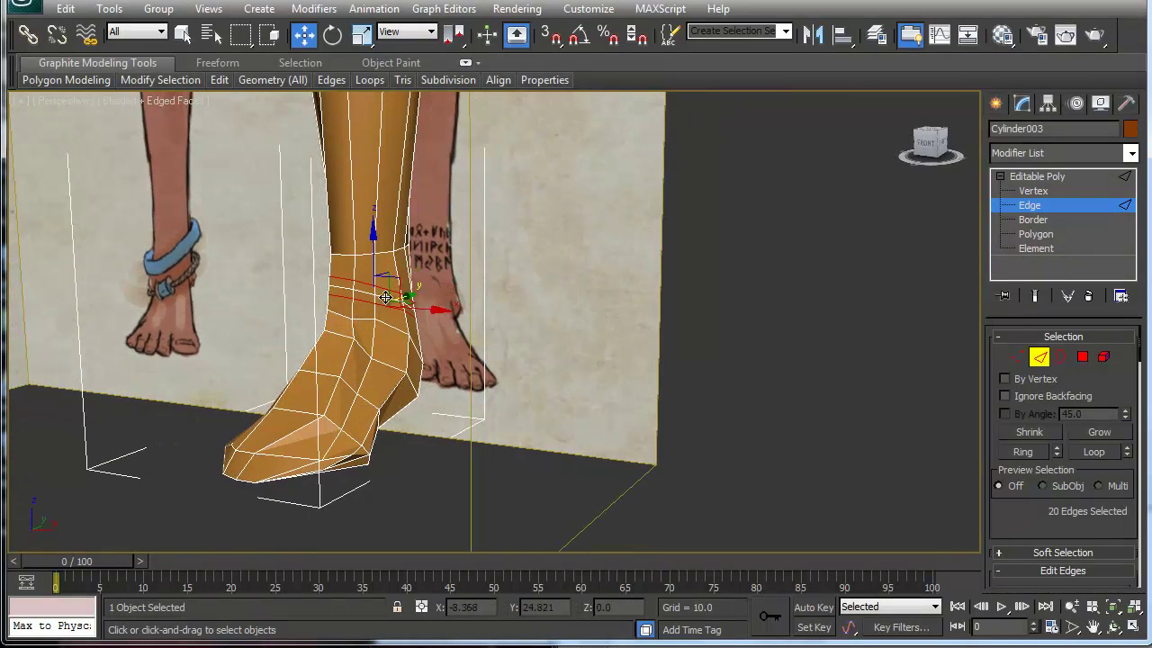
left_click(388, 298)
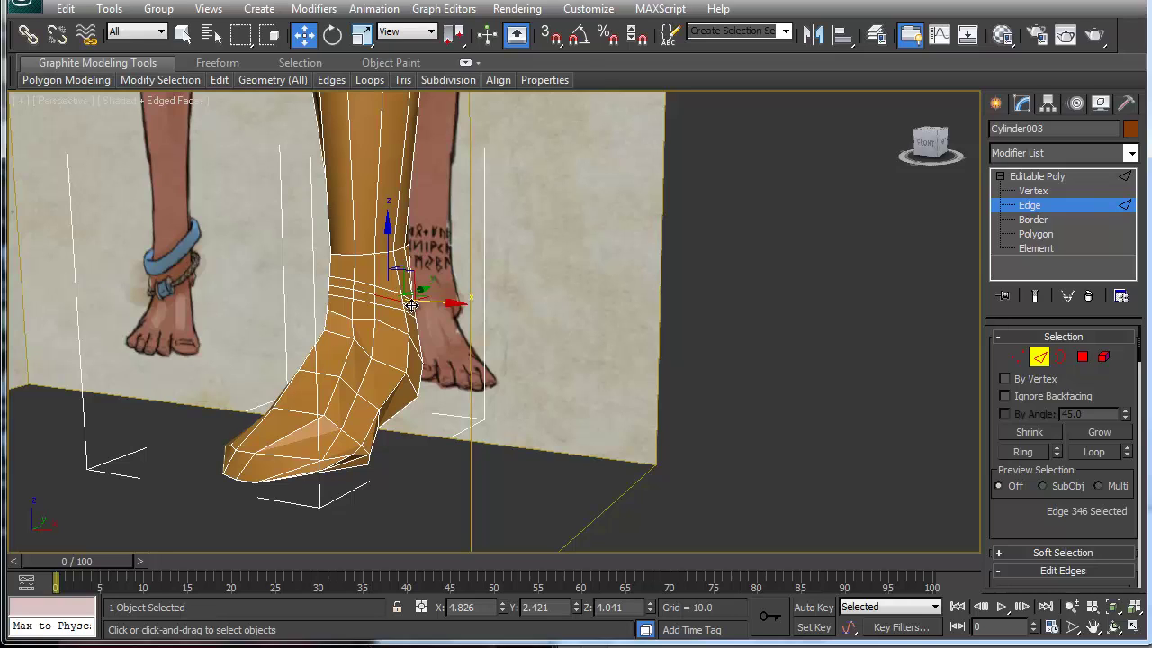
key("1")
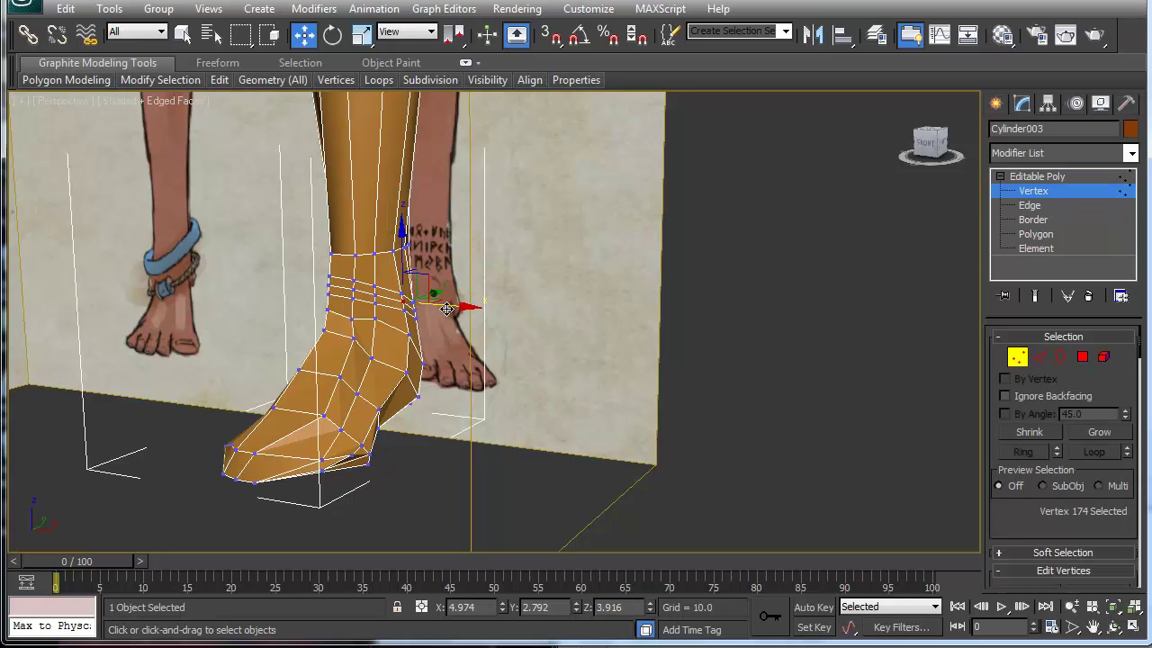
left_click_drag(447, 308, 458, 307)
left_click(403, 293)
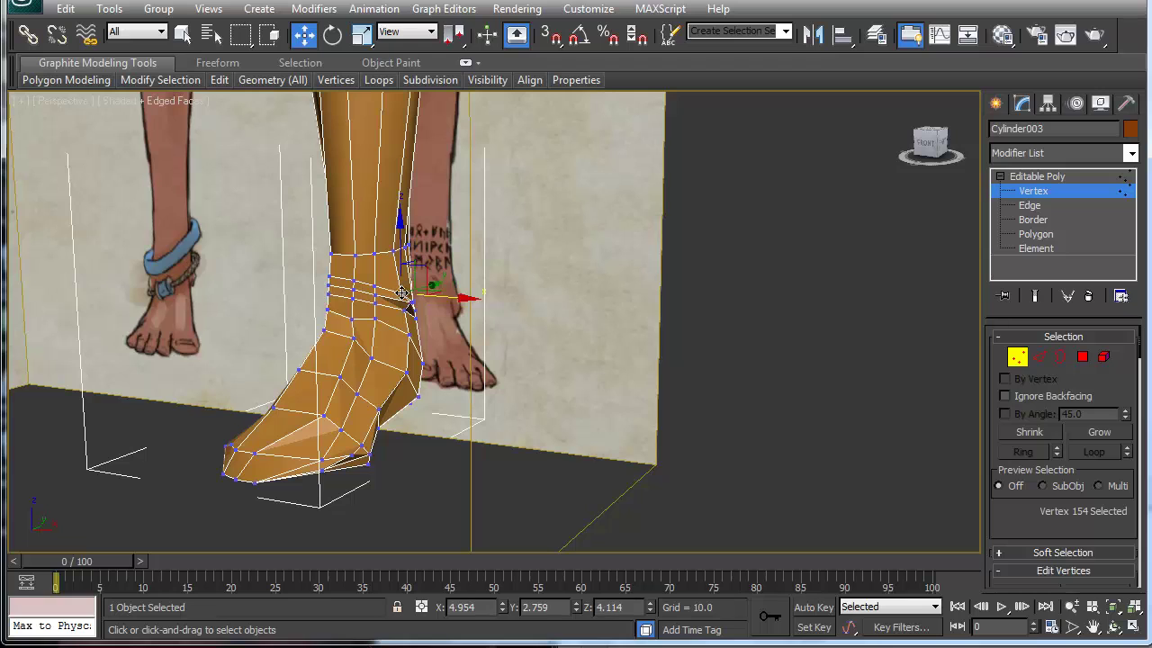
left_click_drag(400, 247, 400, 230)
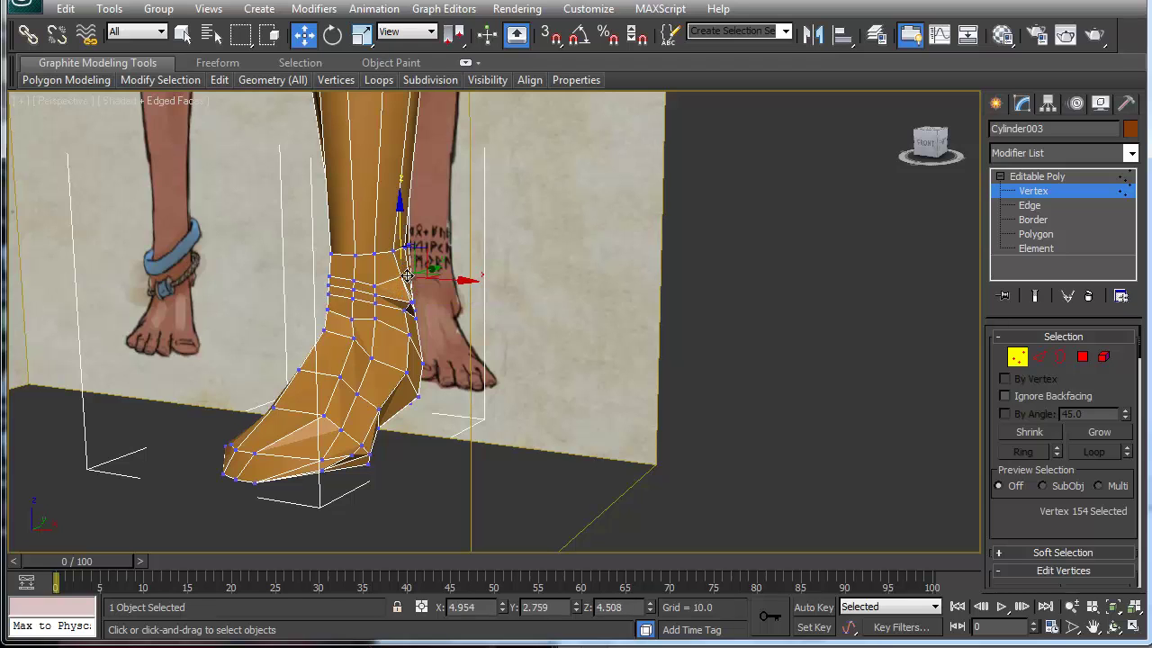
Lower the outer ankle's middle and lower loop vertices by about 0.3 units and nudge the middle one along X.
middle_click_drag(423, 312, 402, 317, "alt")
left_click(405, 311)
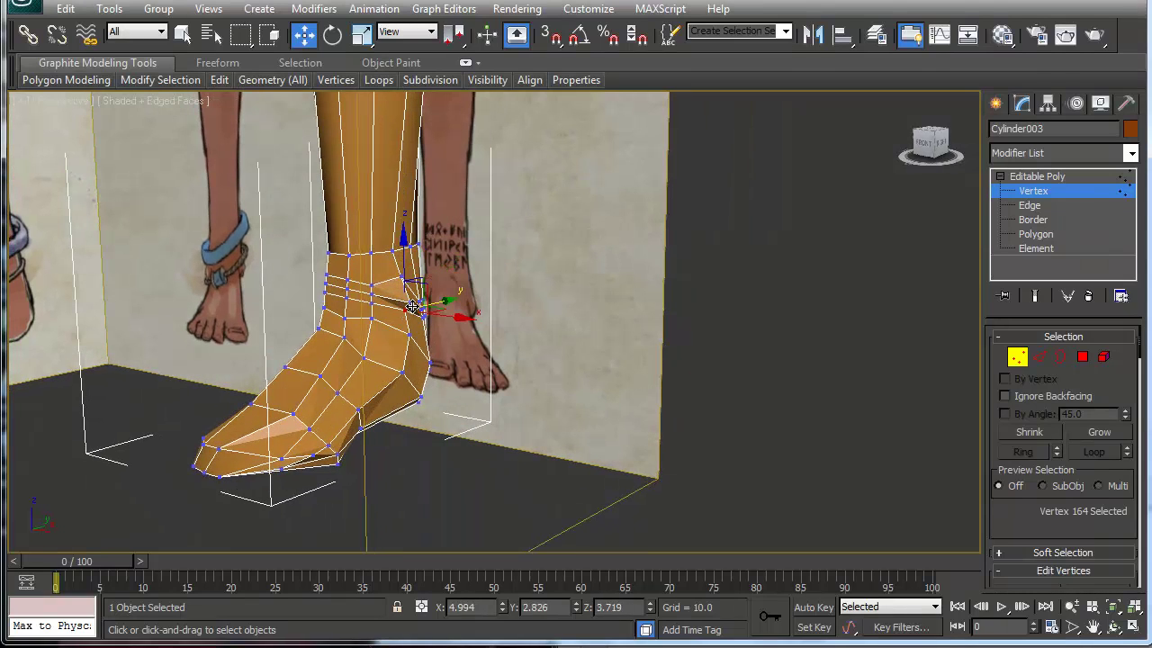
left_click(411, 304, "ctrl")
left_click_drag(409, 255, 409, 266)
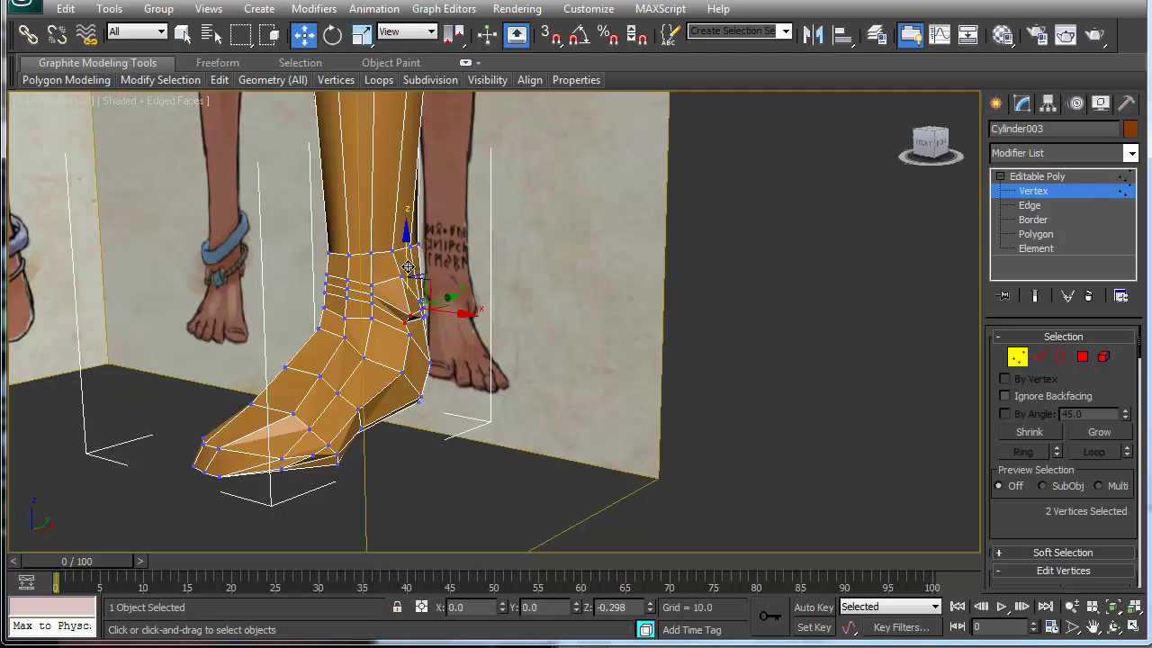
middle_click_drag(430, 313, 441, 321, "alt")
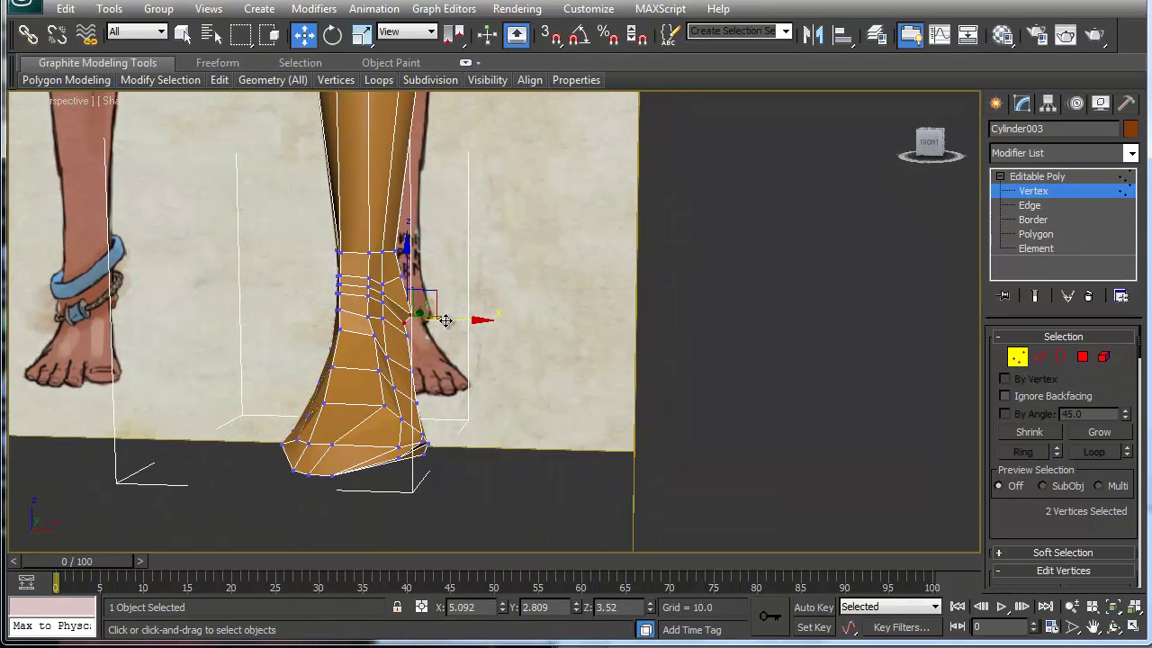
left_click(422, 310)
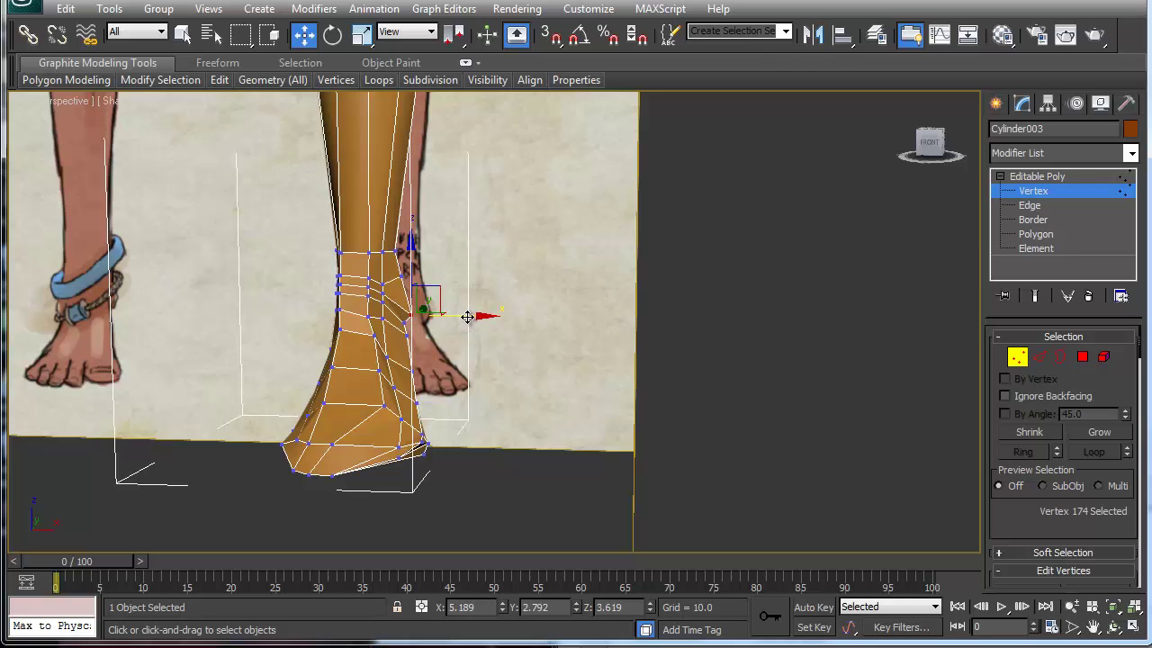
left_click_drag(467, 317, 465, 317)
Pull the middle and upper loop vertices on the ankle's inner side about 0.15 units along X toward the other leg.
middle_click_drag(323, 332, 375, 310, "alt")
left_click(365, 289)
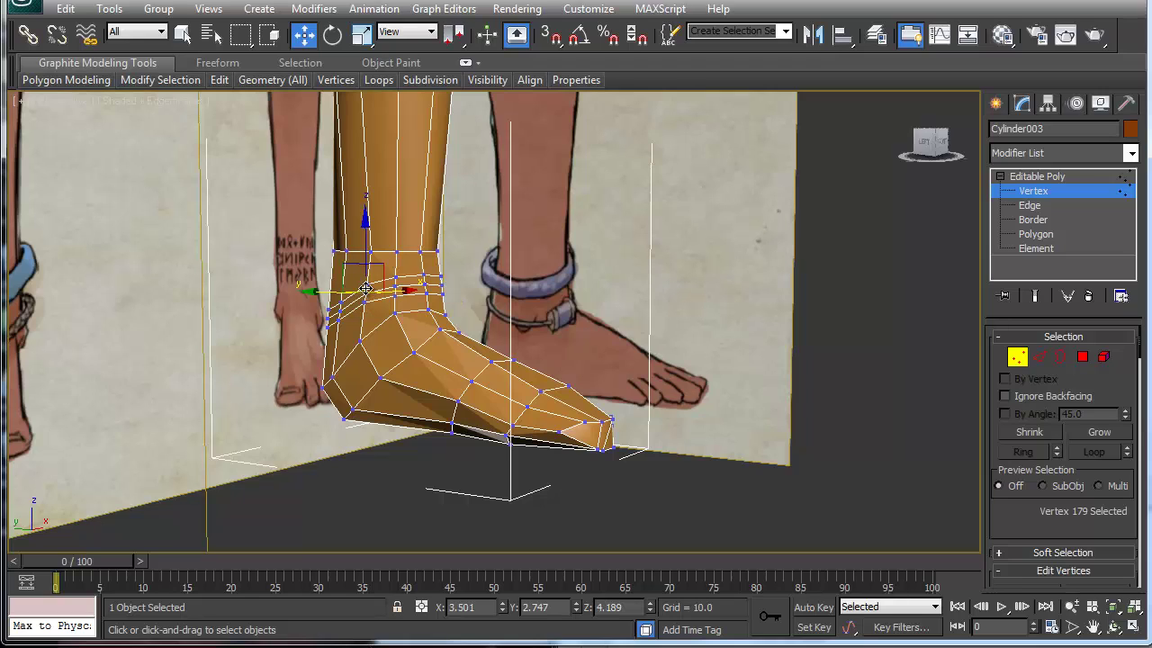
left_click_drag(401, 292, 397, 293)
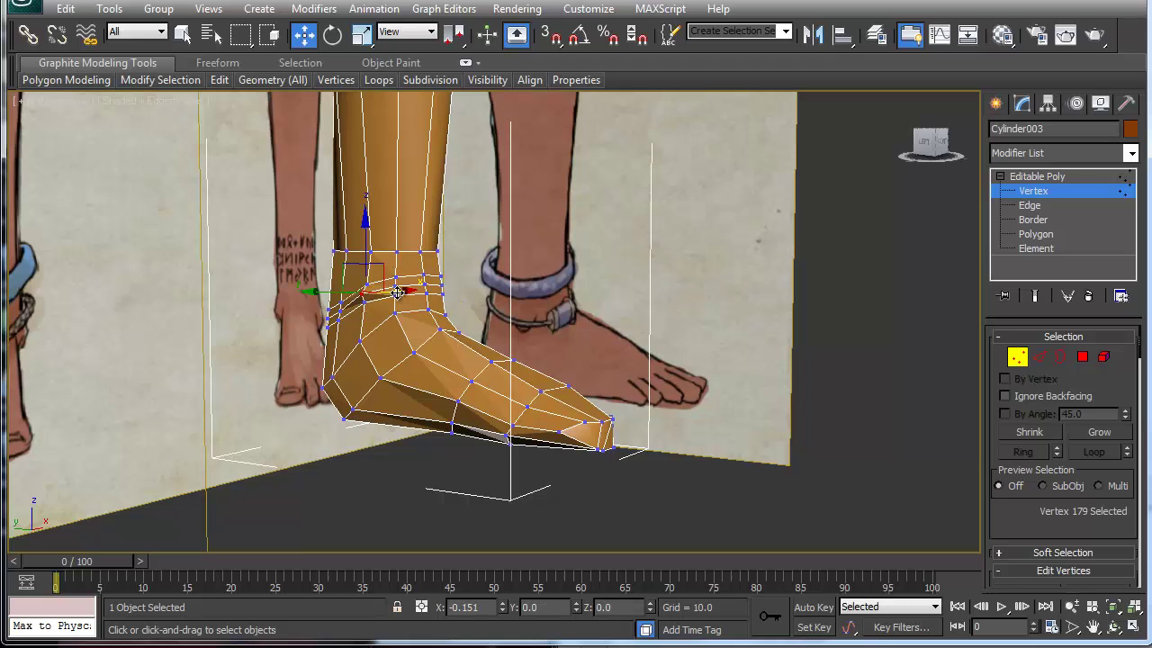
left_click(405, 279, "ctrl")
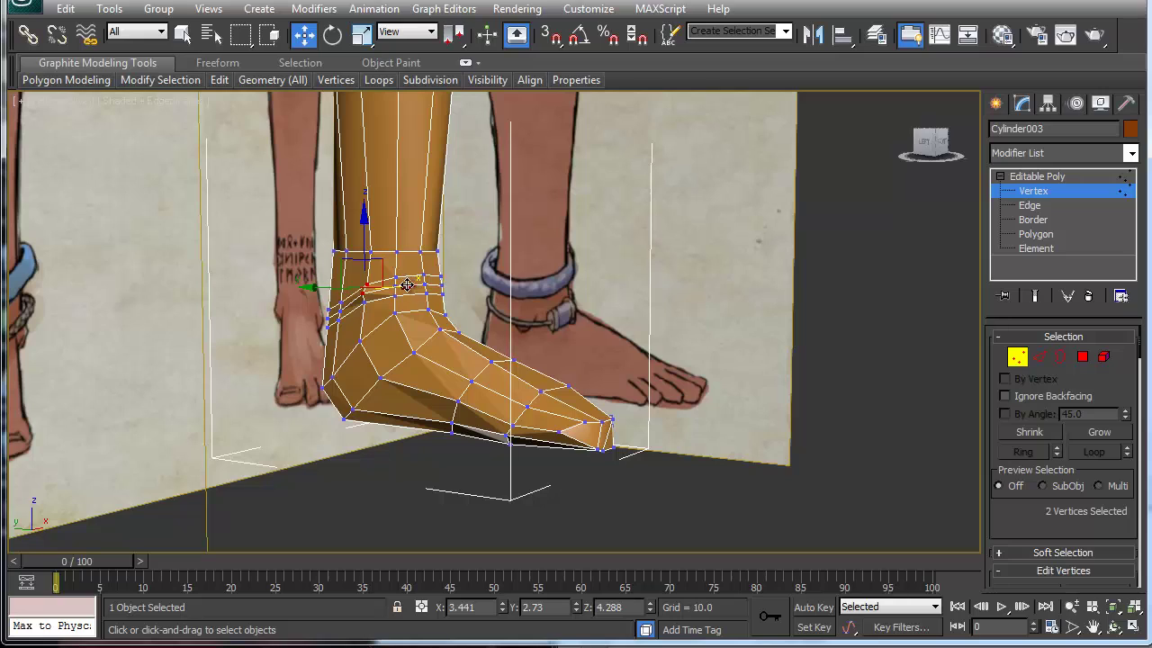
left_click_drag(400, 287, 396, 286)
left_click(378, 315)
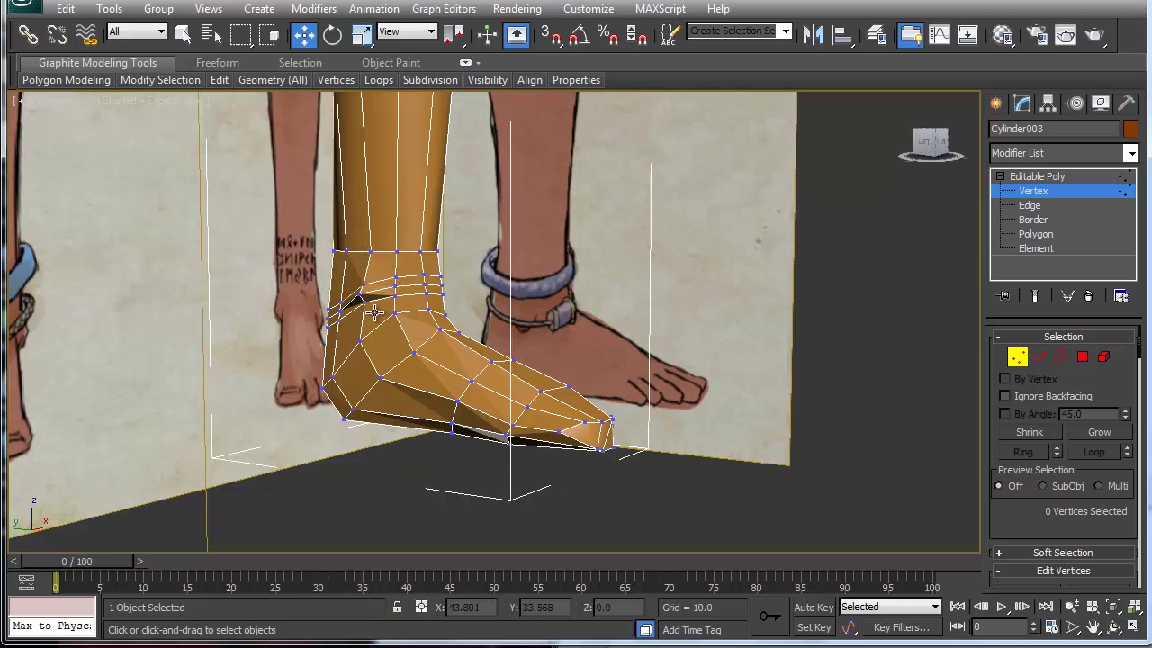
left_click(369, 283)
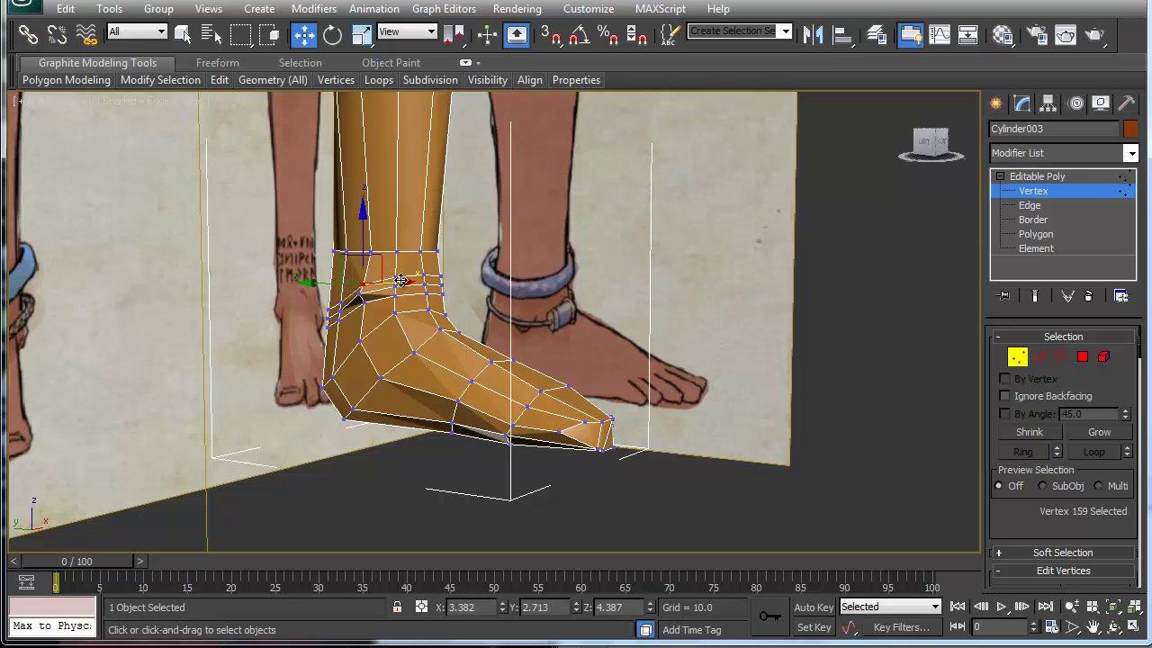
left_click_drag(401, 280, 396, 285)
Examine the ankle, calf, knee and thigh shape against the reference images from the front and side.
middle_click_drag(444, 306, 420, 369, "alt")
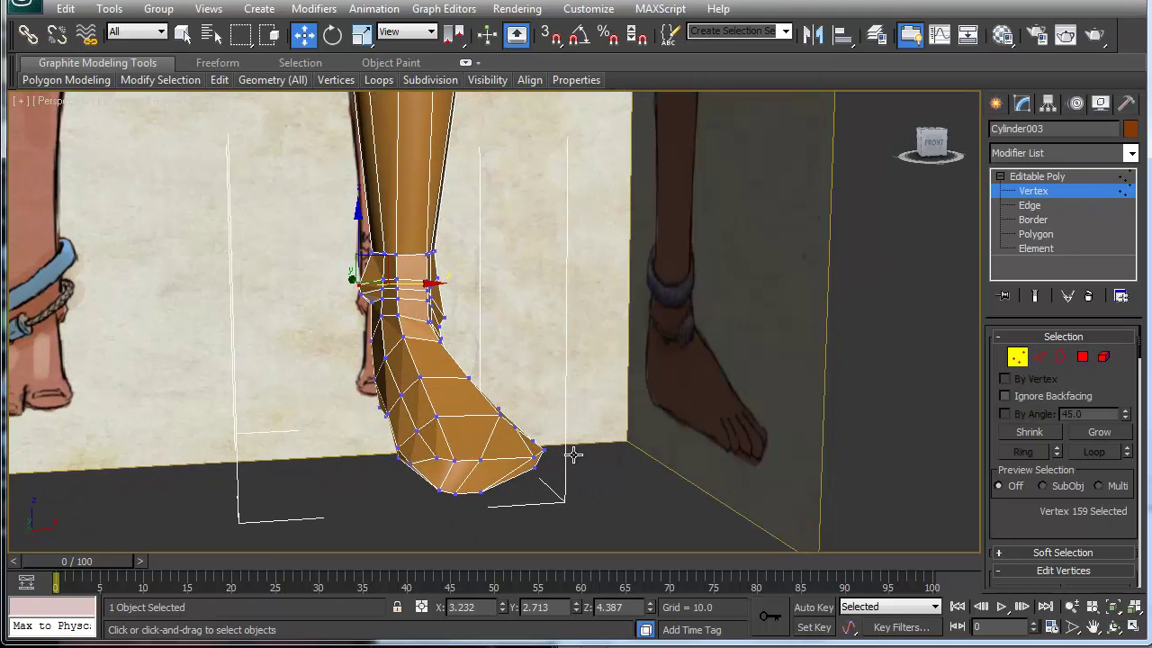
scroll(440, 307, "down", 6)
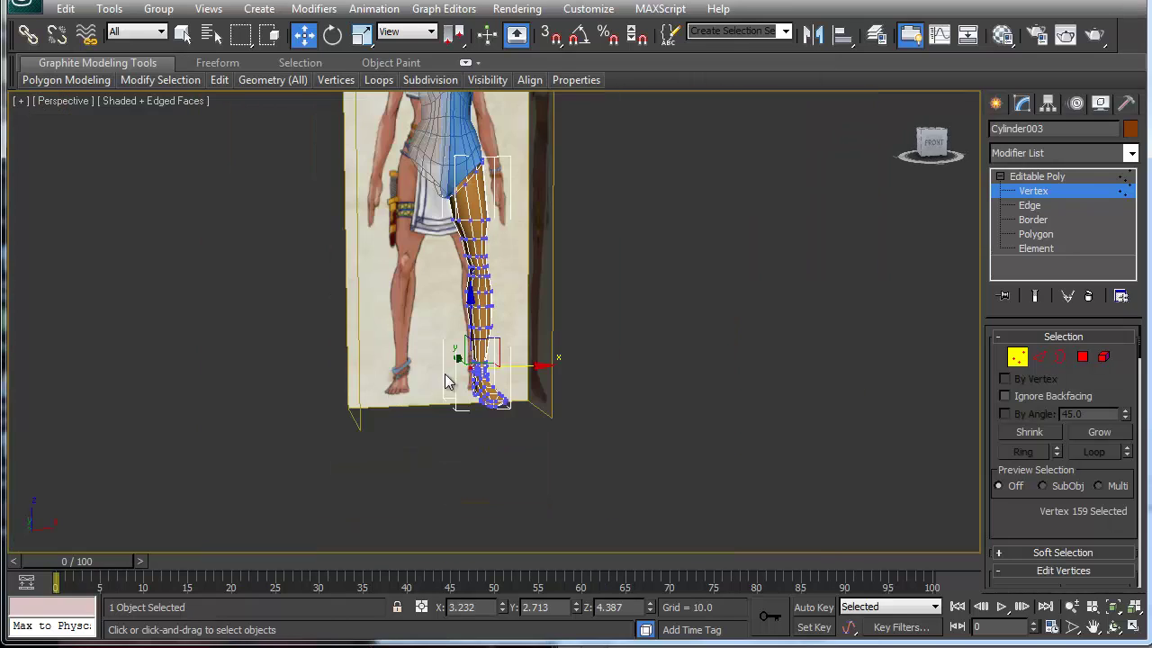
scroll(483, 251, "up", 6)
scroll(483, 383, "down", 3)
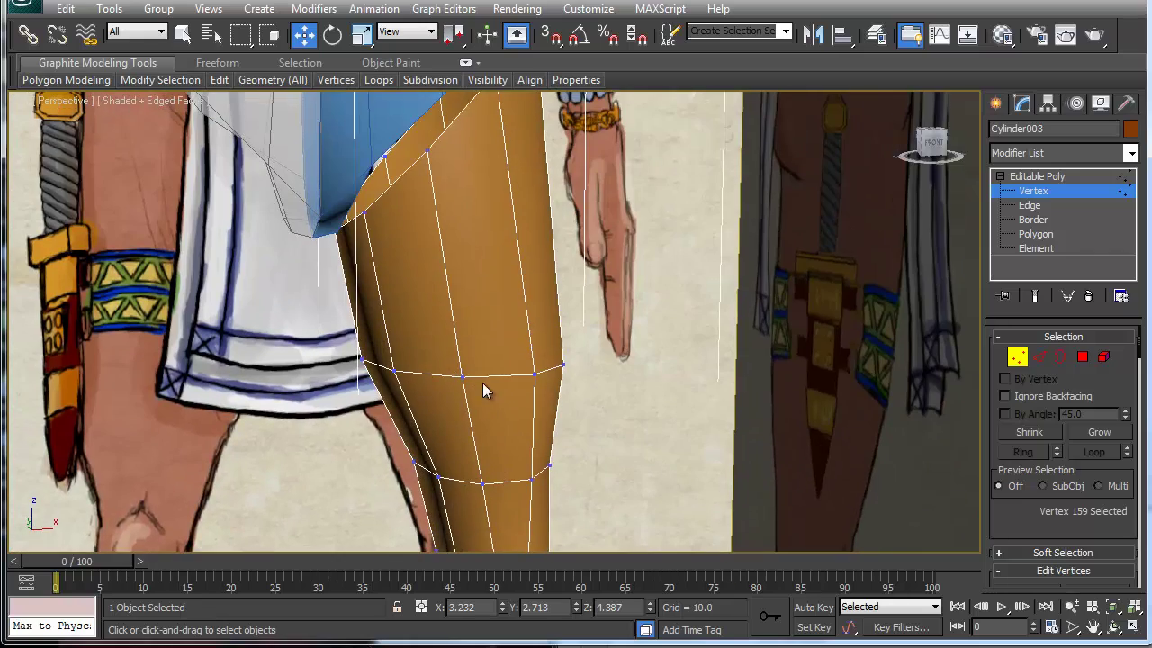
scroll(466, 386, "up", 4)
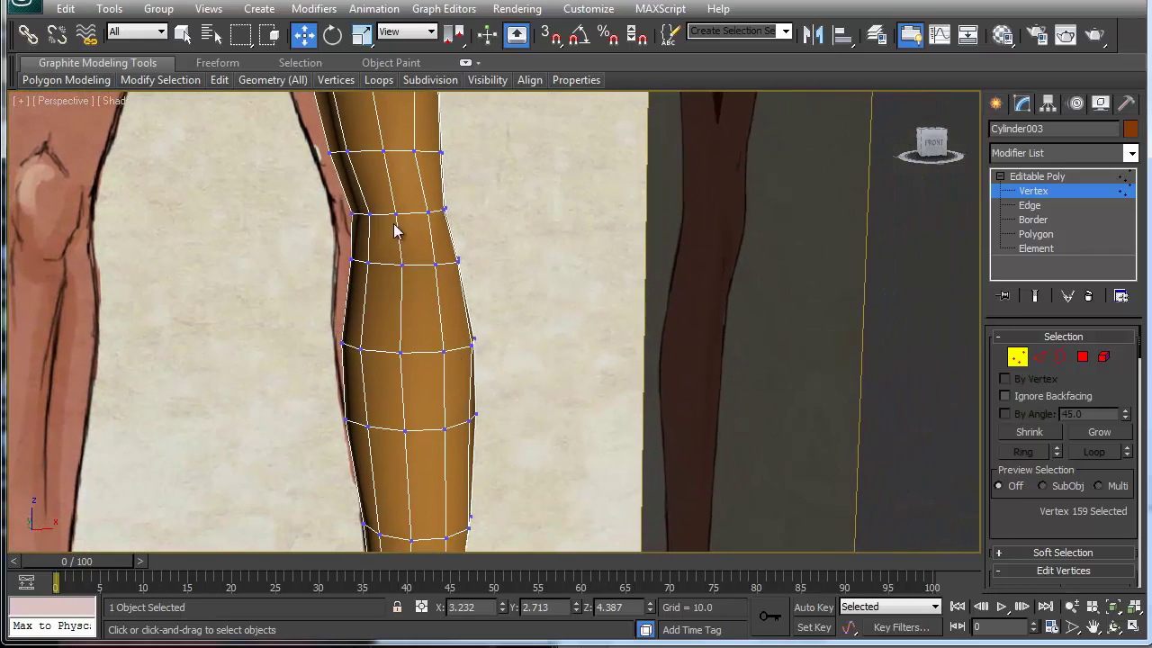
scroll(411, 315, "down", 6)
middle_click_drag(493, 393, 452, 366, "alt")
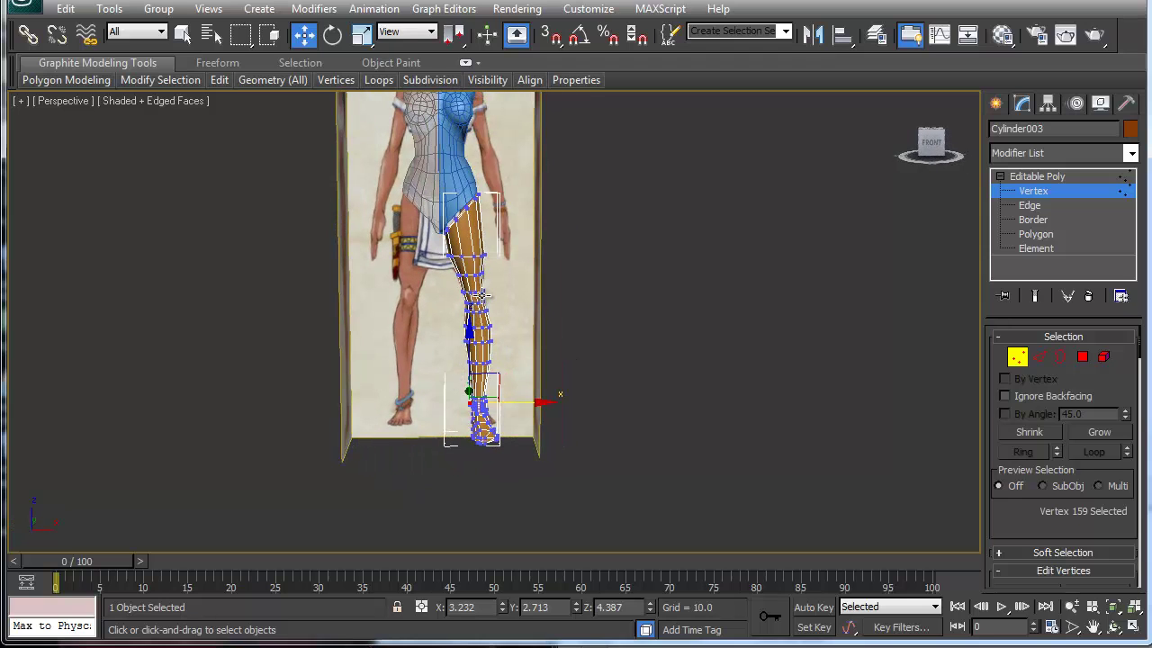
middle_click_drag(465, 306, 466, 373, "alt")
scroll(439, 293, "up", 5)
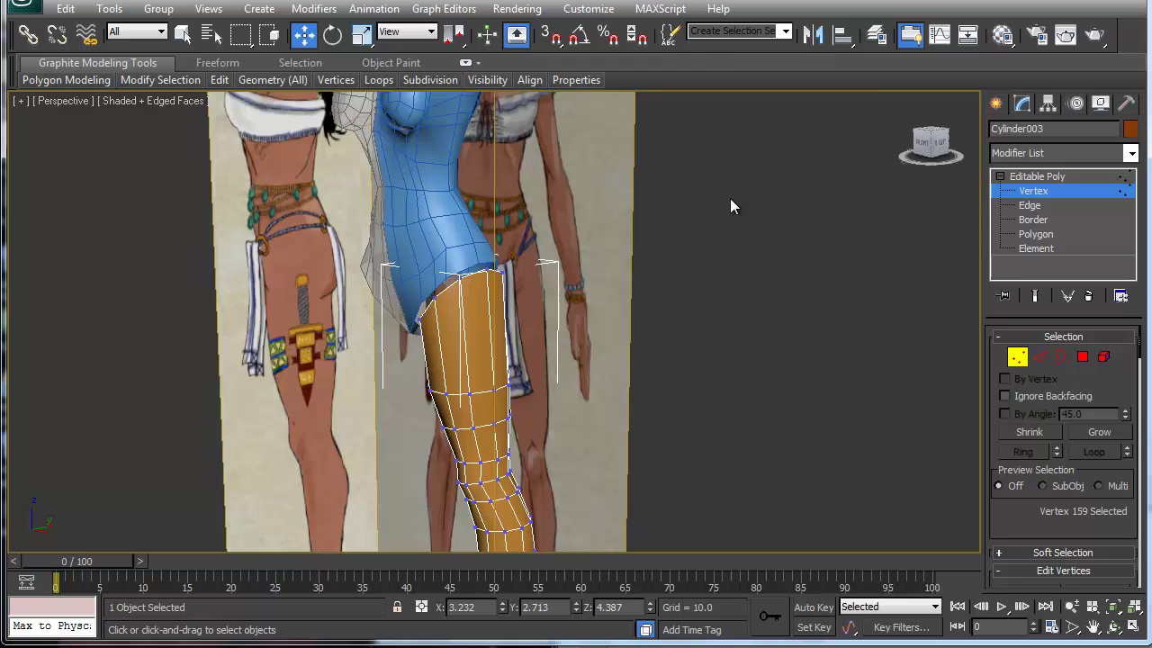
Leave vertex editing, select the torso, turn off its see-through display, and attach the leg mesh to it.
left_click(1012, 193)
left_click(430, 274)
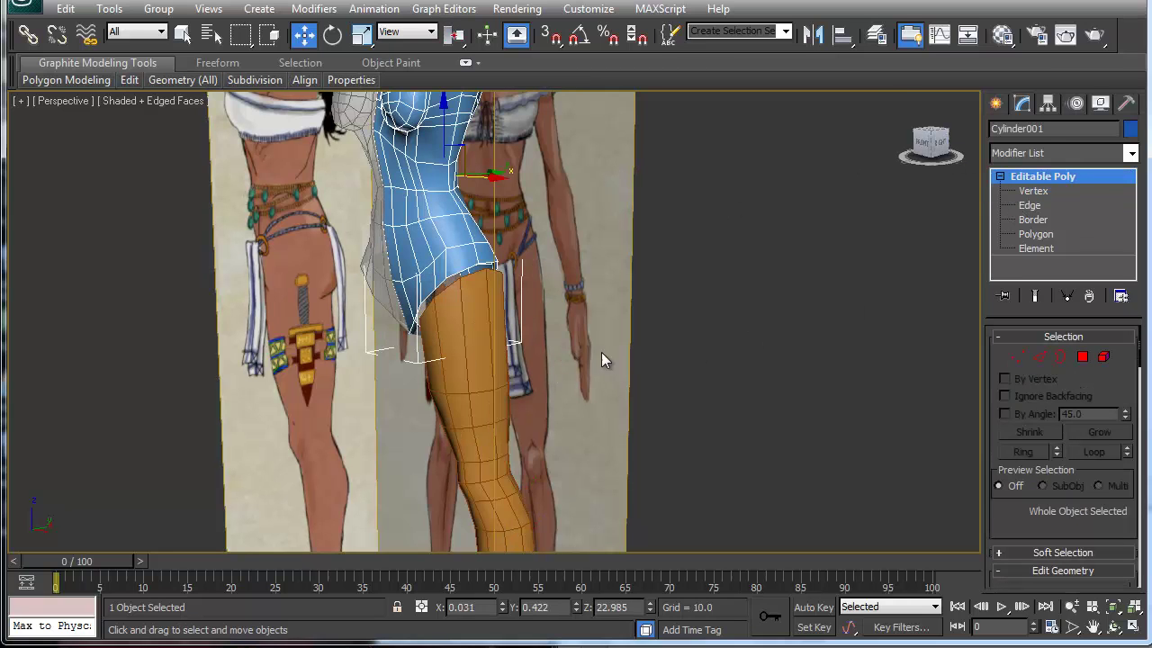
middle_click_drag(582, 365, 783, 365, "alt")
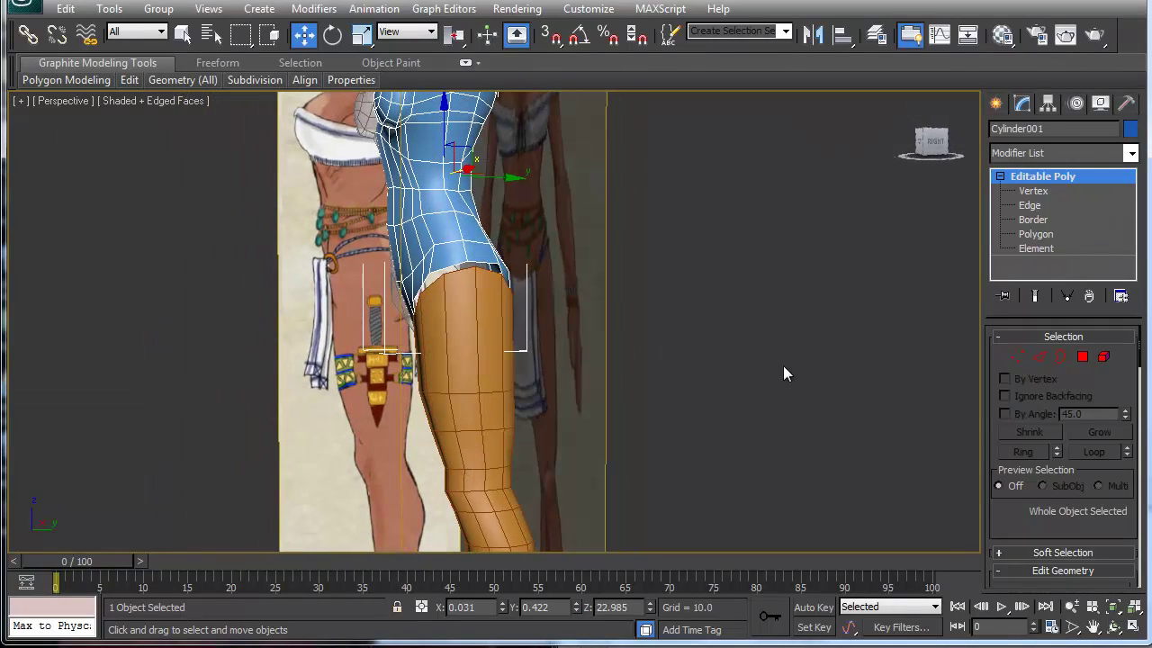
scroll(990, 496, "down", 5)
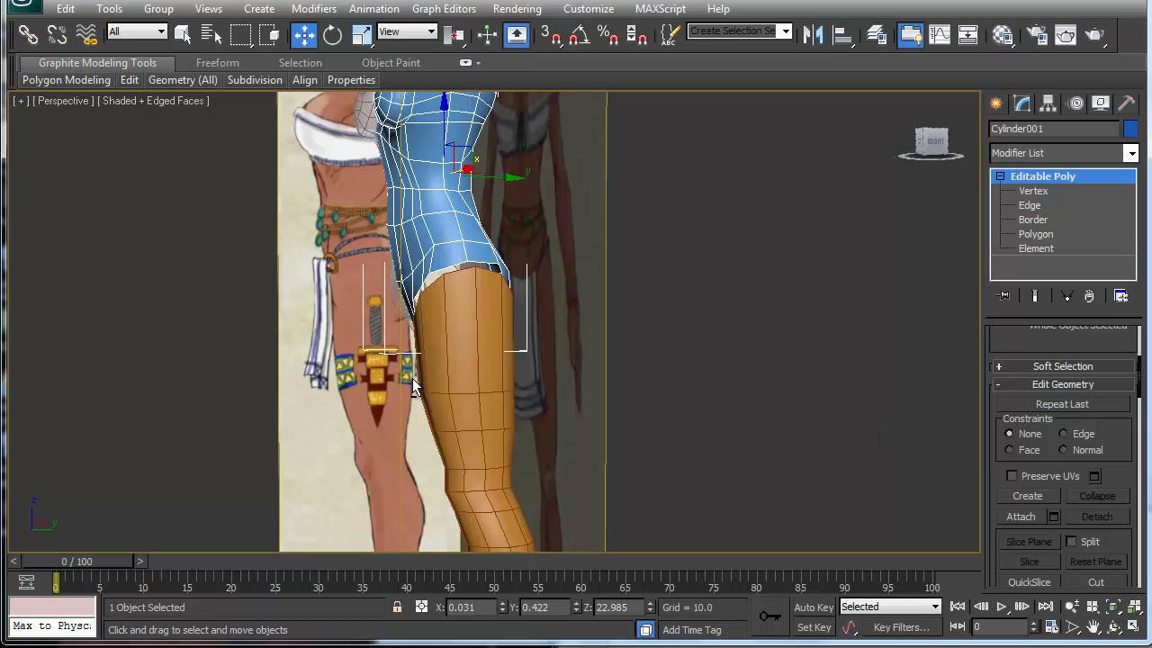
middle_click_drag(414, 385, 458, 419, "alt")
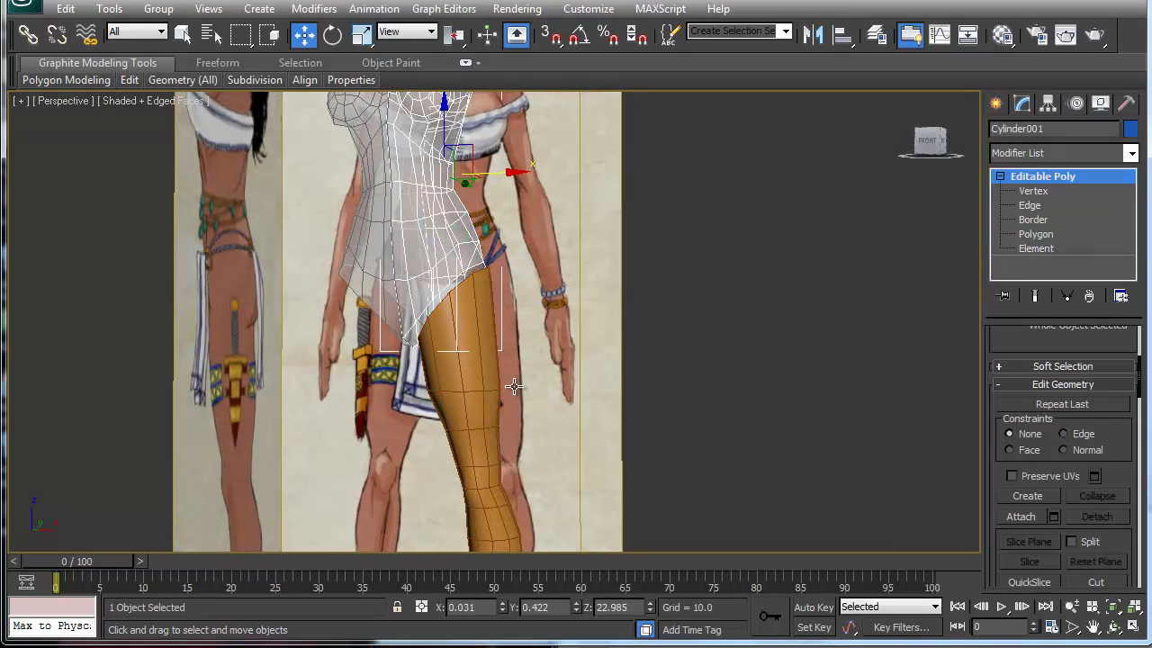
key("alt+x")
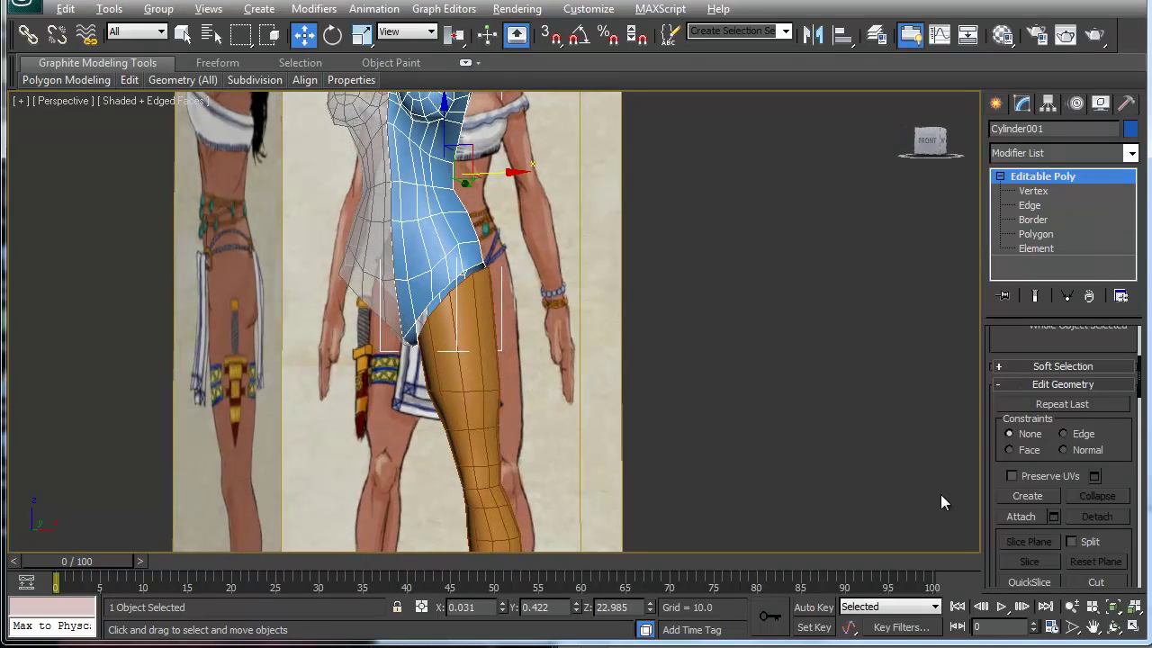
left_click(1022, 518)
left_click(441, 341)
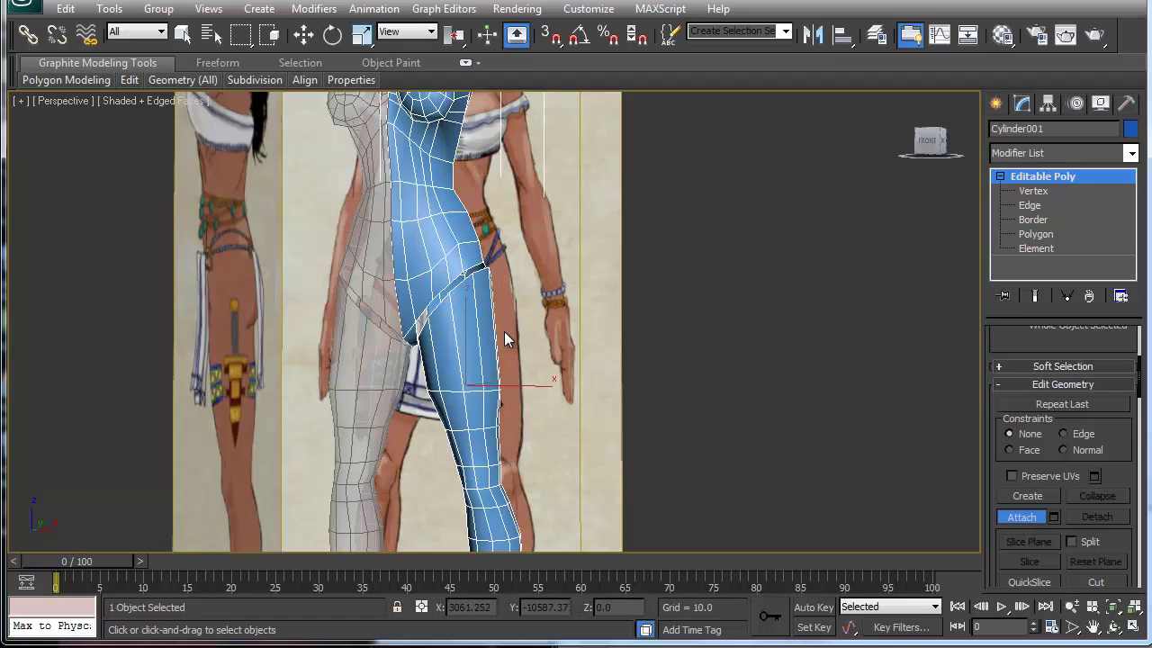
Switch to vertex editing with the Move tool and merge the inner front leg-top vertex with the facing torso vertex at the groin.
mouse_move(504, 331)
middle_mouse_down("alt")
mouse_move(599, 329)
mouse_move(484, 334)
middle_mouse_up("alt")
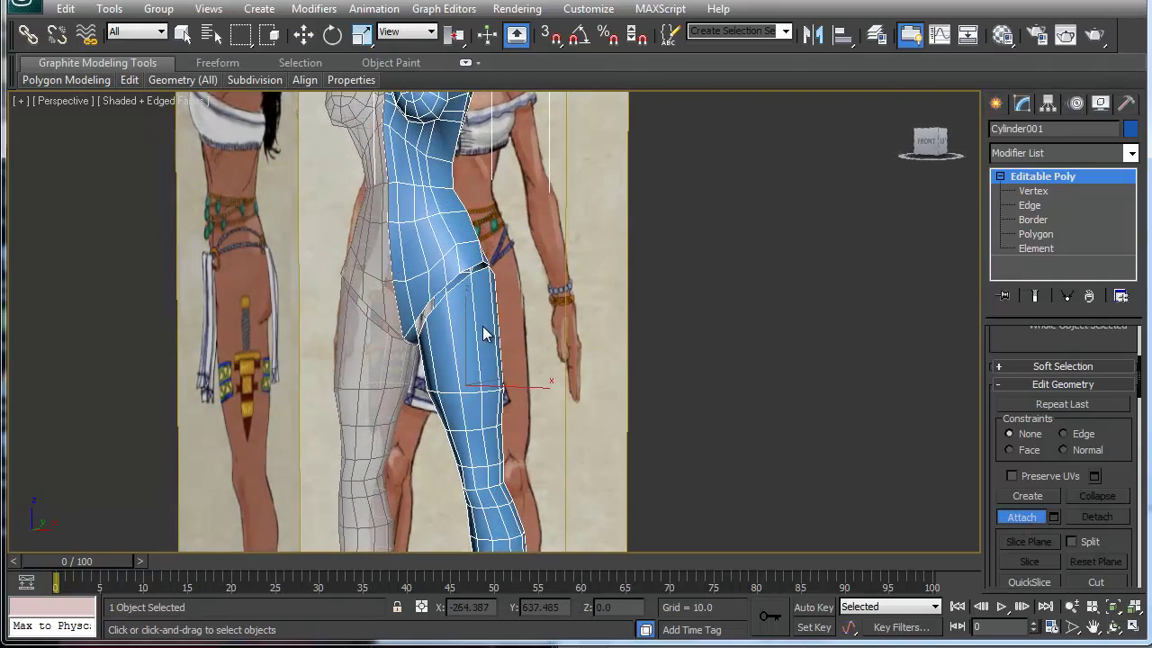
scroll(477, 319, "up", 5)
middle_click_drag(330, 313, 342, 314, "alt")
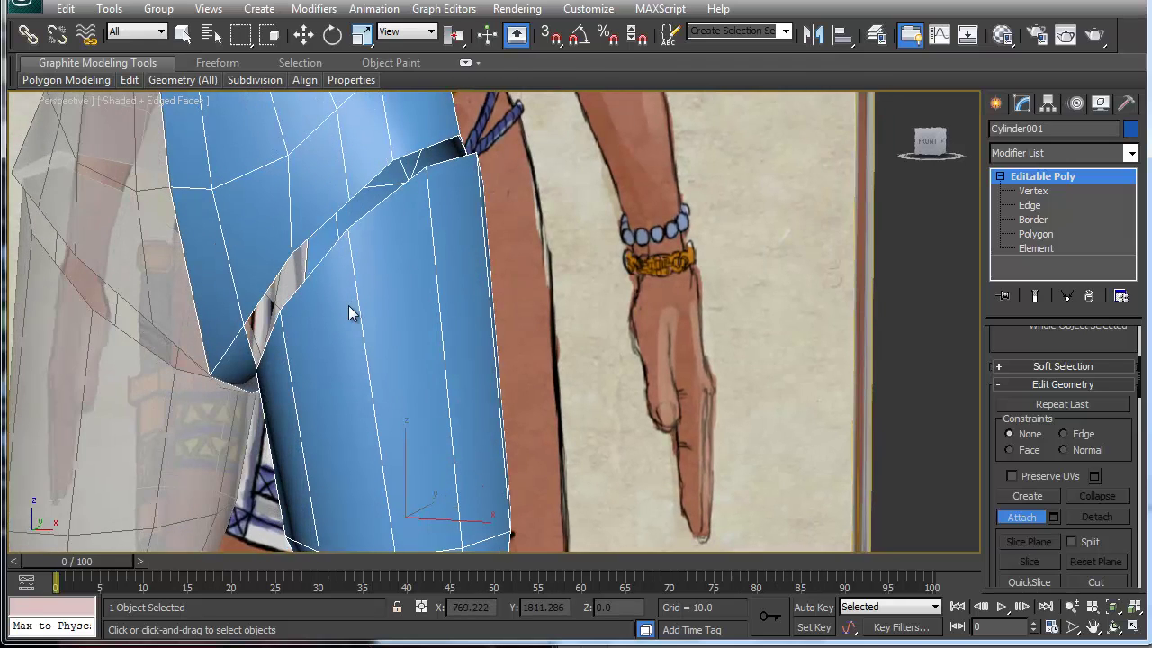
key("1")
key("w")
left_click(291, 254)
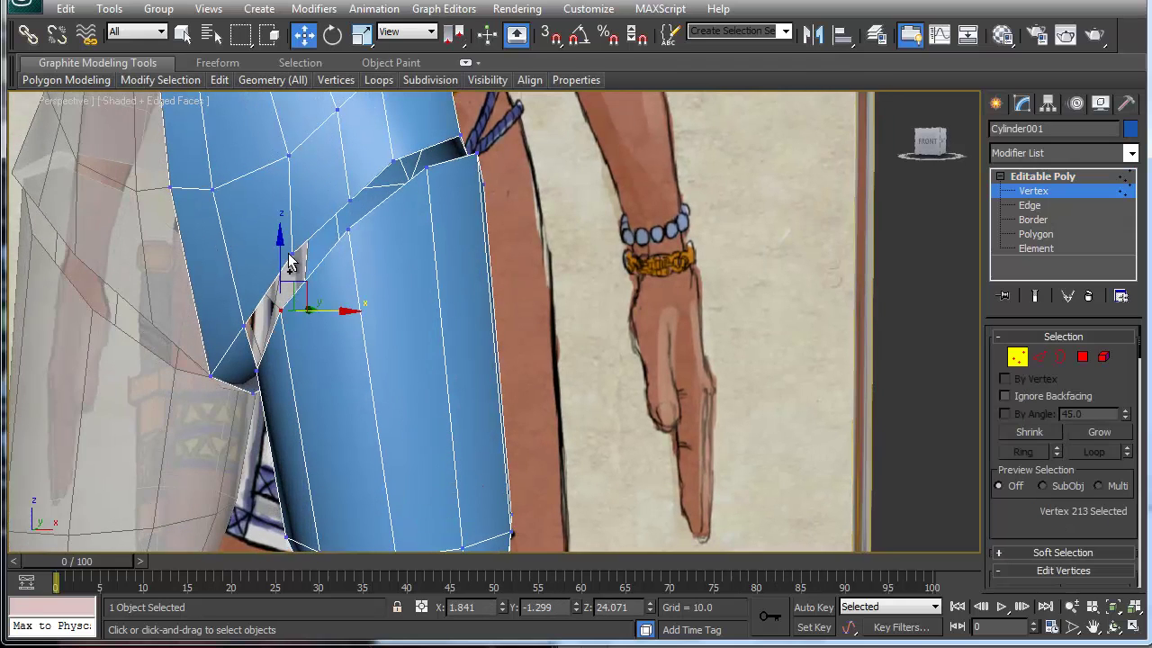
left_click_drag(291, 255, 286, 281)
Collapse the next two front vertex pairs along the gap between the leg top and the torso, working toward the outer hip.
left_click(349, 229)
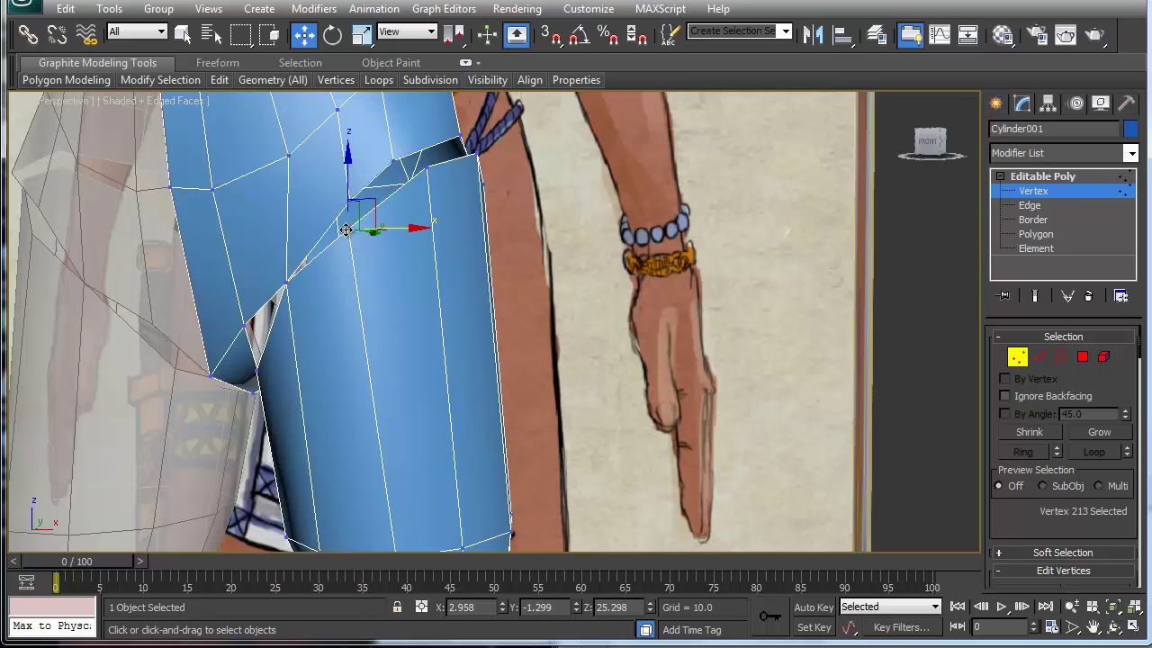
left_click(350, 201, "ctrl")
key("ctrl+alt+c")
left_click(424, 165)
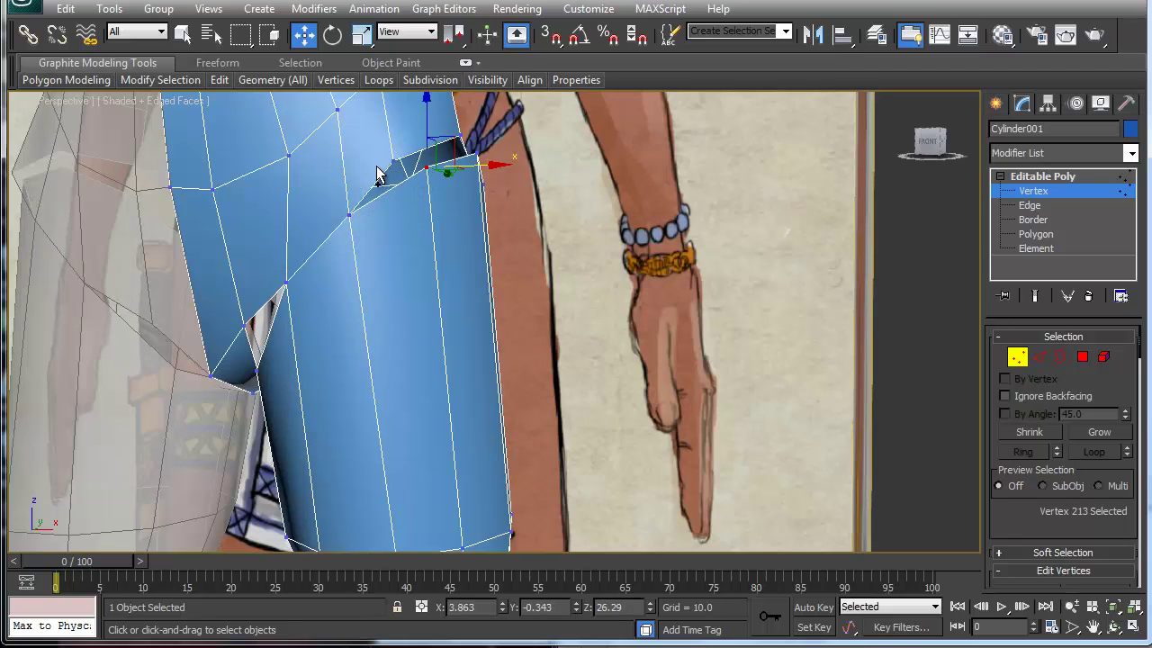
left_click(393, 162, "ctrl")
key("ctrl+alt+c")
Collapse the leg and torso vertex pair at the outer hip and the pair directly behind it.
middle_click_drag(447, 209, 318, 214, "alt")
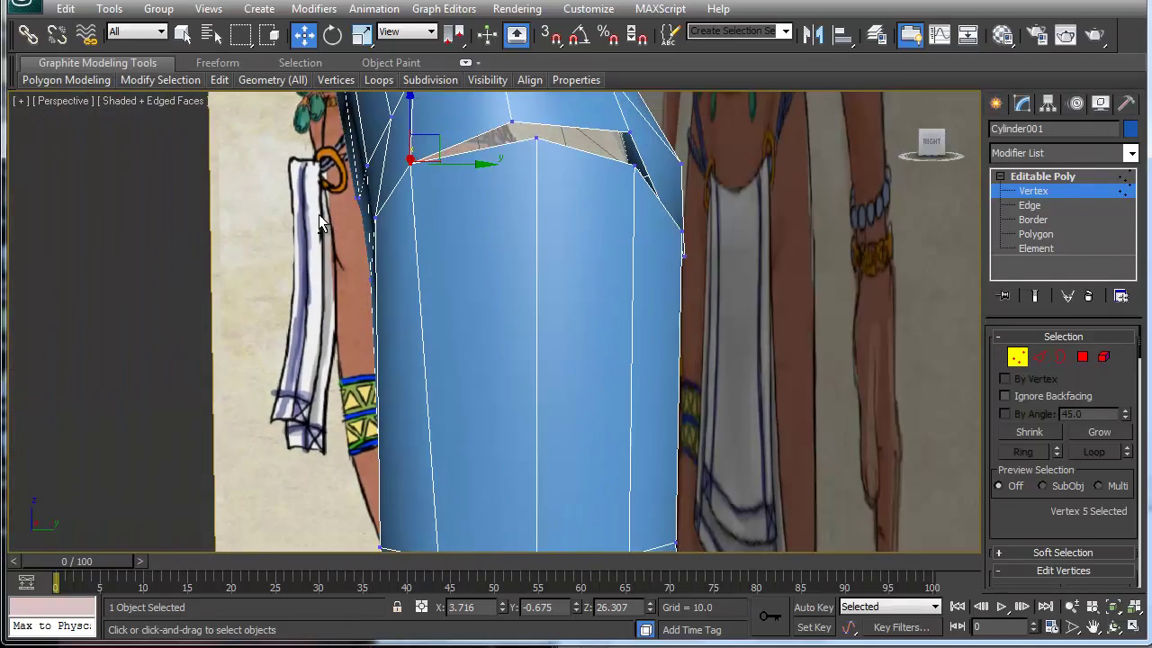
left_click(535, 137)
left_click(511, 123, "ctrl")
key("ctrl+alt+c")
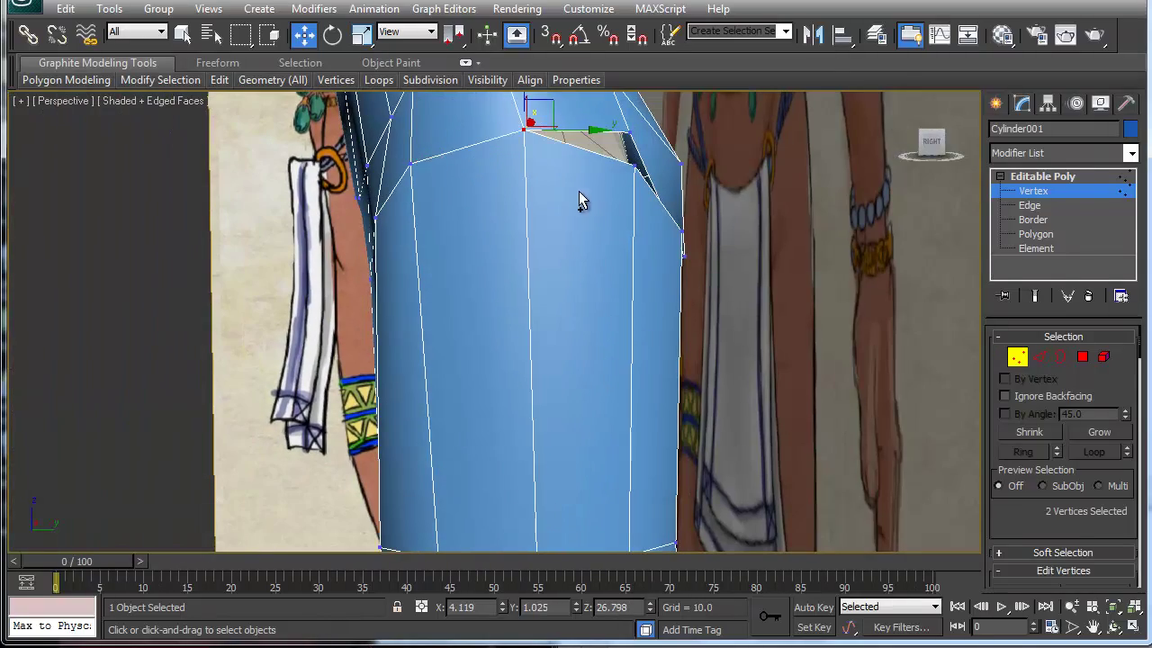
middle_click_drag(599, 215, 480, 236)
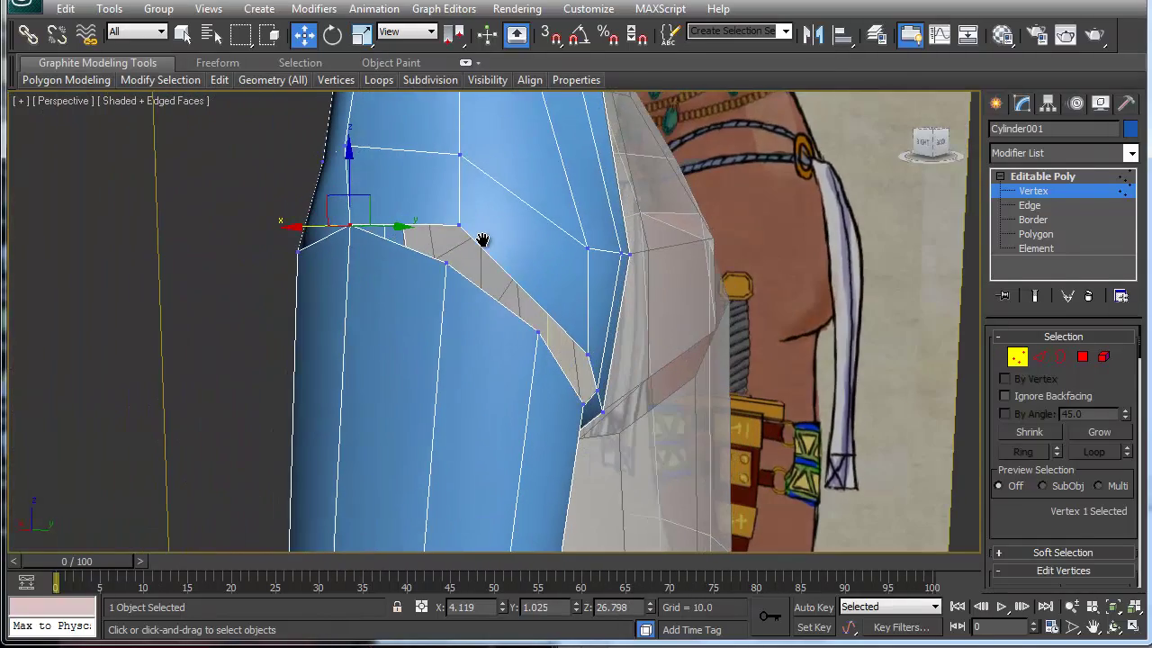
left_click(459, 227)
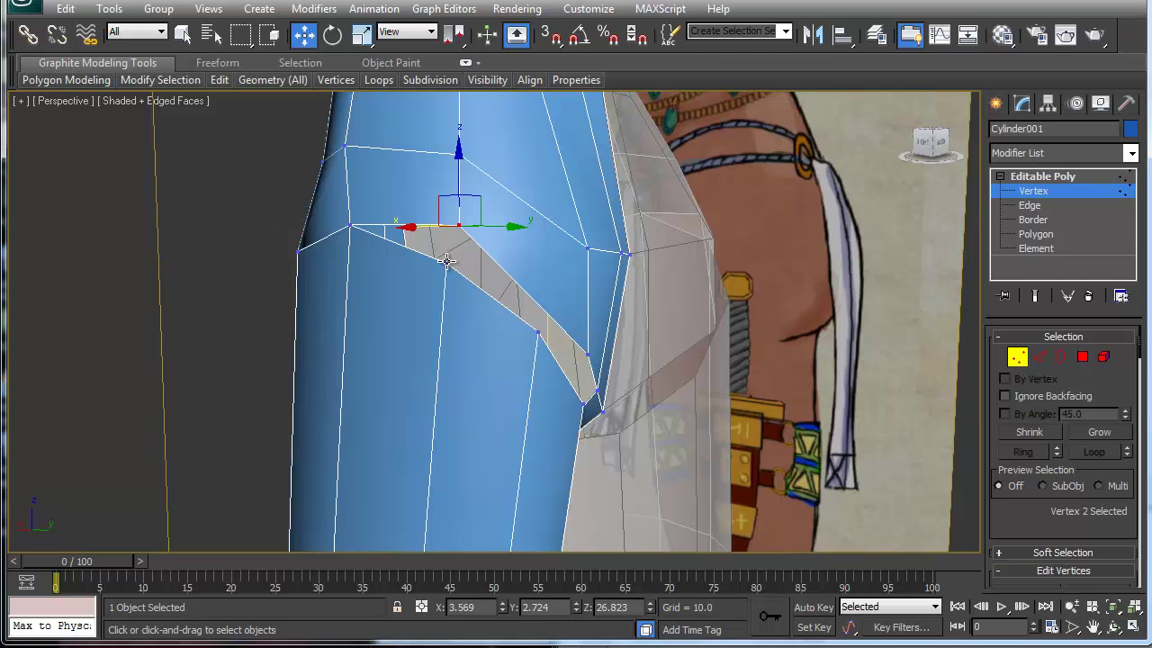
left_click(446, 260)
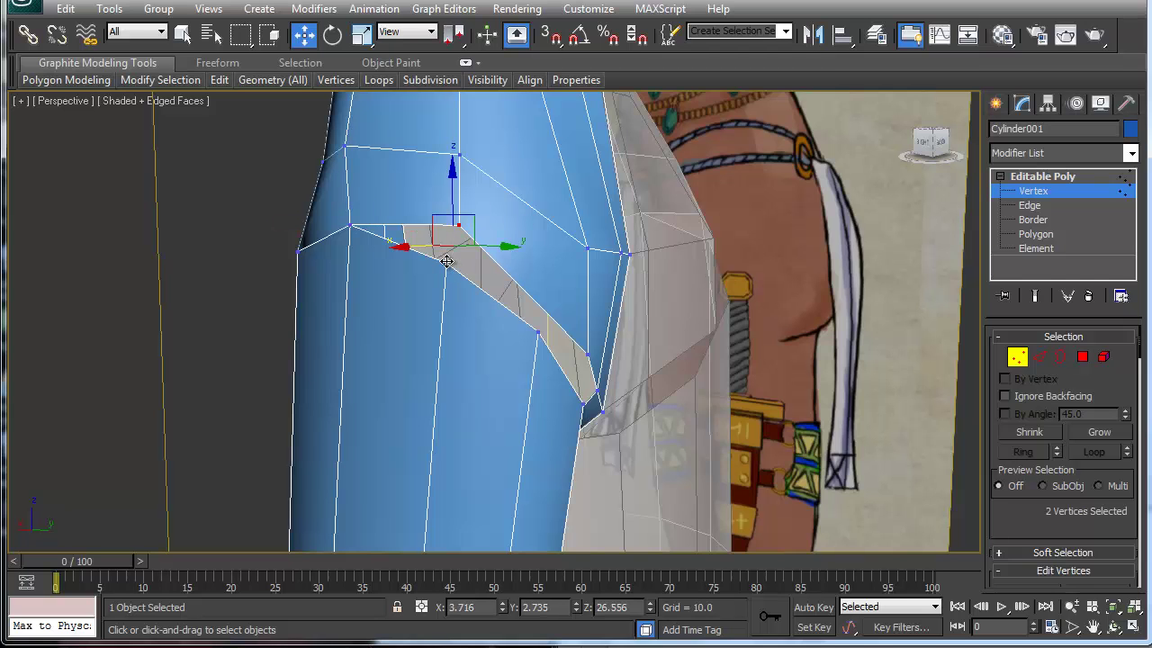
Collapse the next two leg and torso vertex pairs along the seam across the back of the hip, below the buttock.
left_click(539, 334)
middle_click_drag(611, 327, 568, 327, "alt")
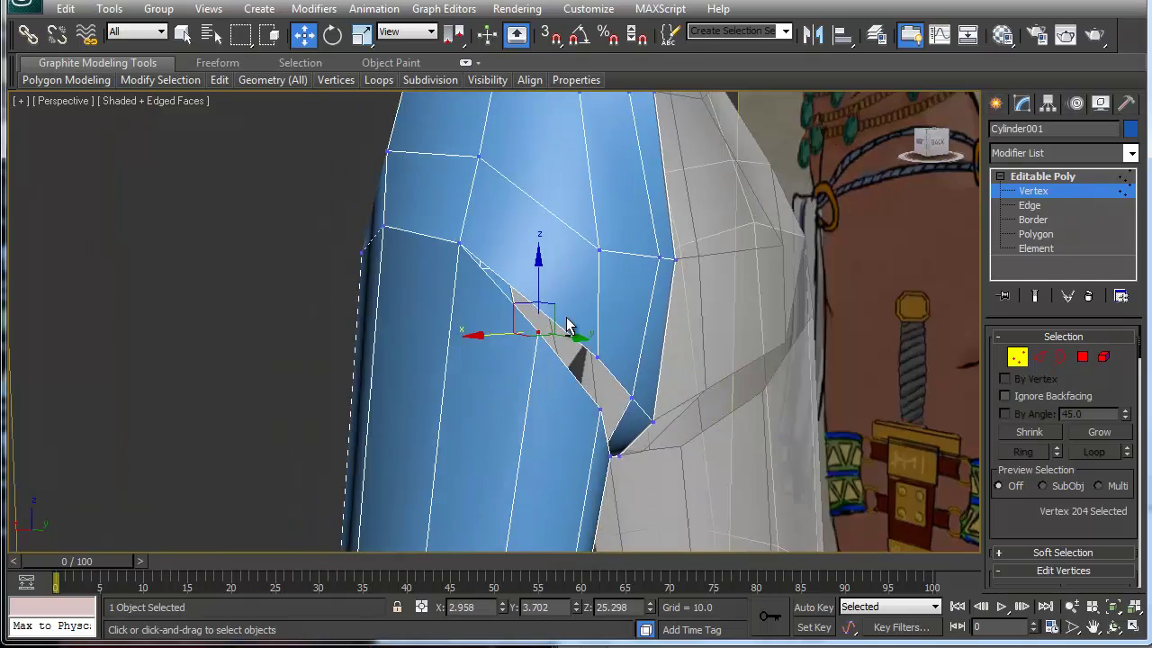
left_click(596, 360, "ctrl")
key("ctrl+alt+c")
middle_click_drag(604, 360, 556, 304)
left_click(394, 158)
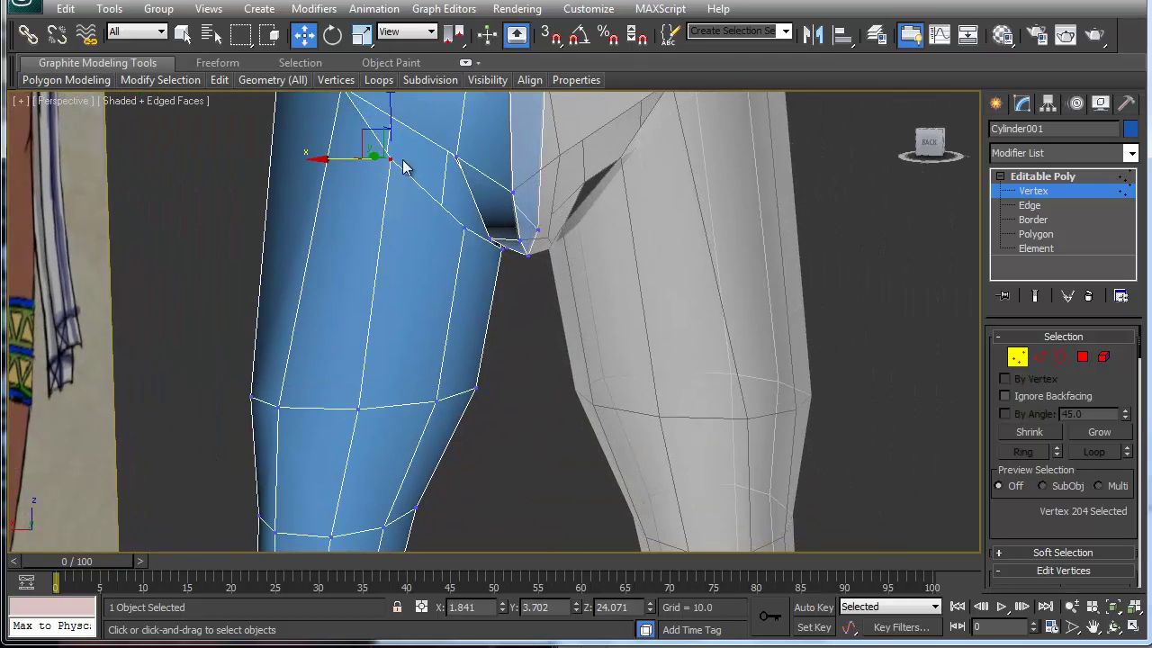
left_click(457, 155, "ctrl")
key("ctrl+alt+c")
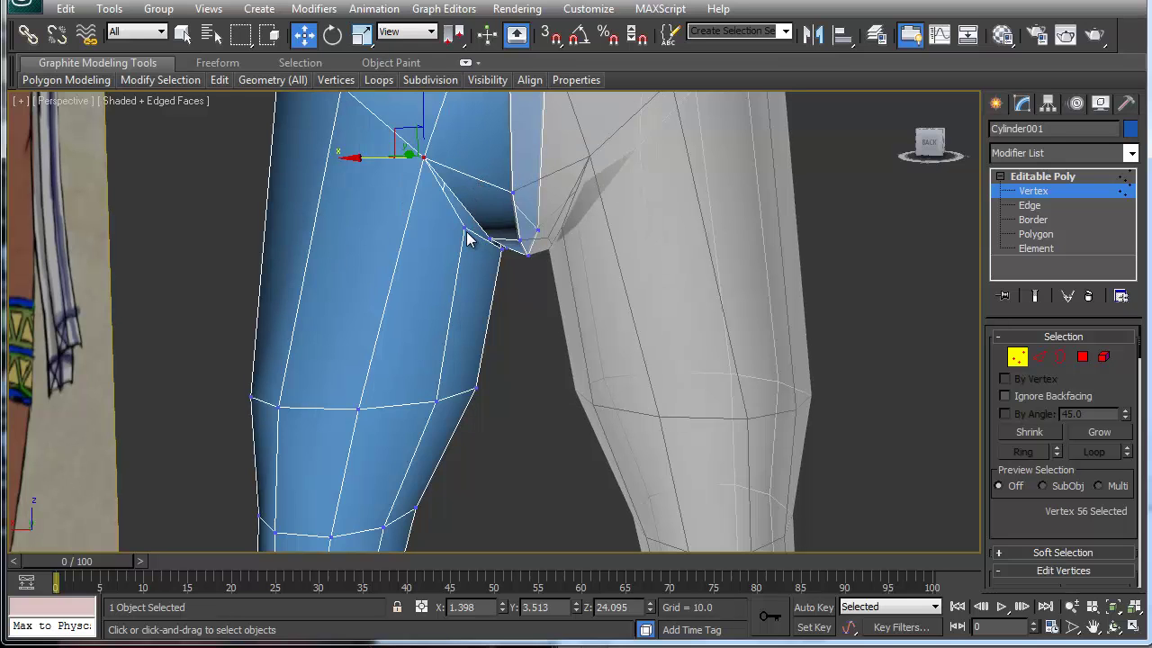
Collapse the vertex pair at the inner back of the thigh and the neighbouring pair under the crotch.
left_click(466, 228)
left_click(492, 238, "ctrl")
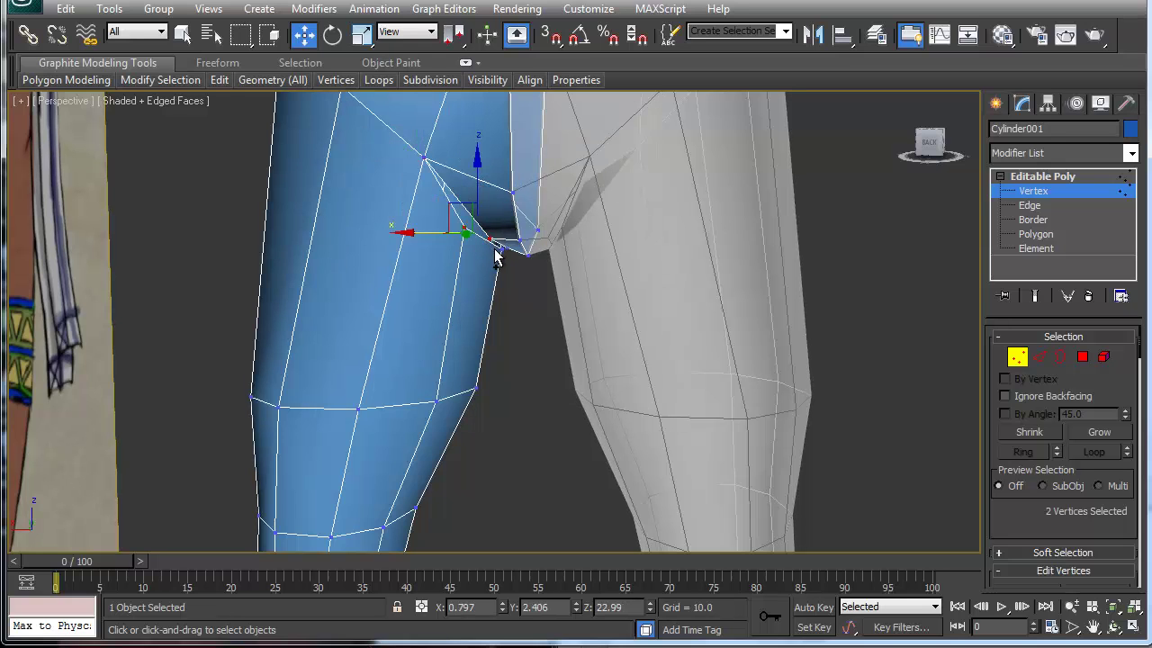
key("ctrl+alt+c")
middle_click_drag(460, 254, 408, 136, "alt")
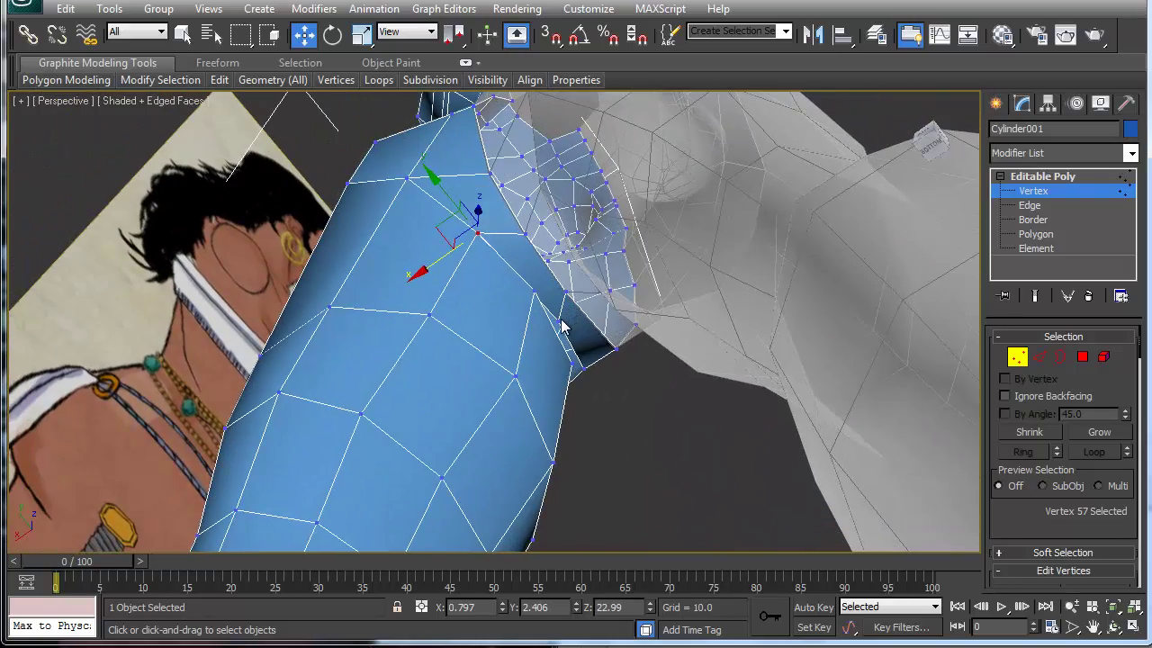
left_click(560, 320)
left_click(559, 320)
left_click(534, 291, "ctrl")
key("ctrl+alt+c")
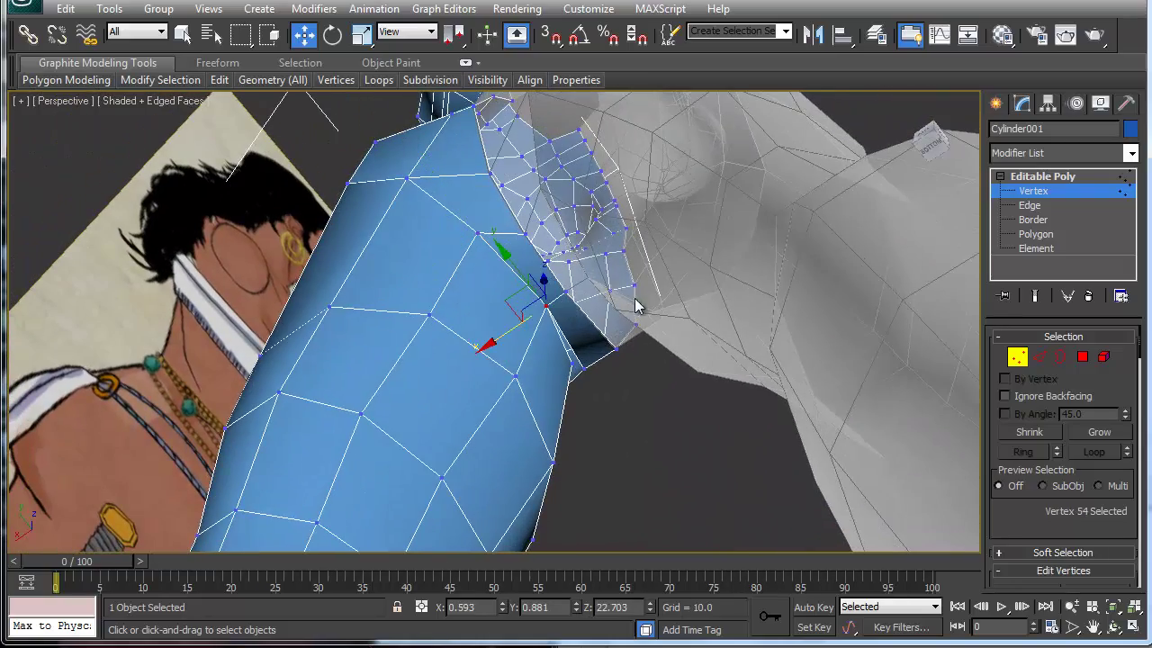
Collapse the remaining open vertex pair at the front of the inner thigh to close the groin seam.
middle_click_drag(635, 306, 415, 328, "alt")
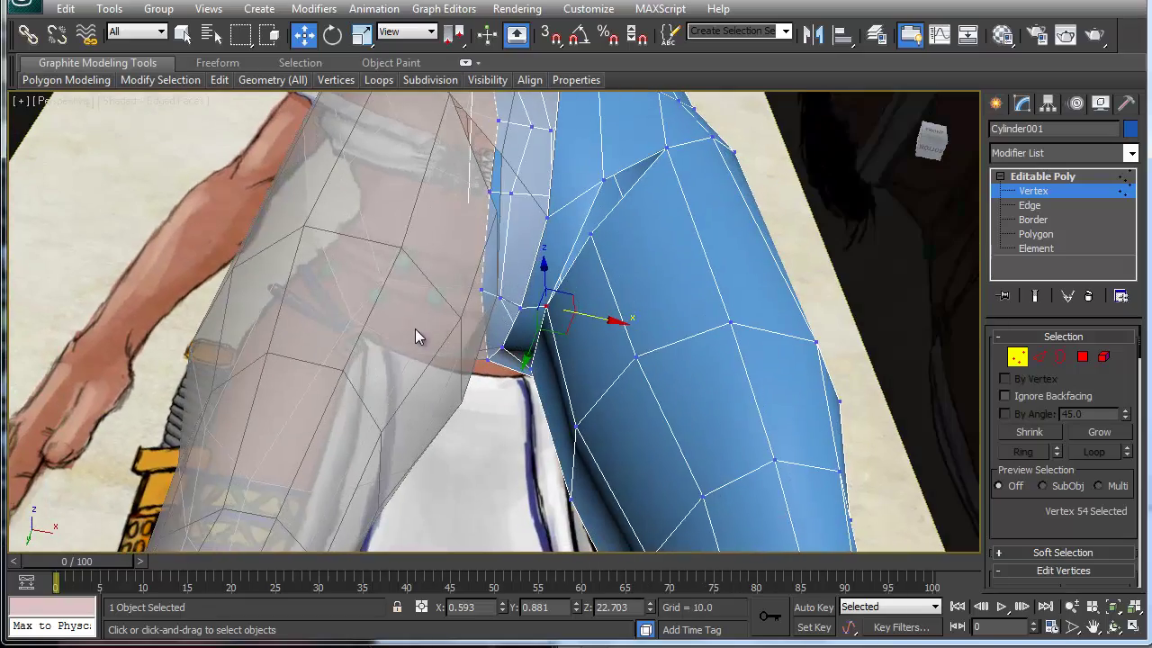
left_click(590, 233)
left_click(605, 182, "ctrl")
key("ctrl+alt+c")
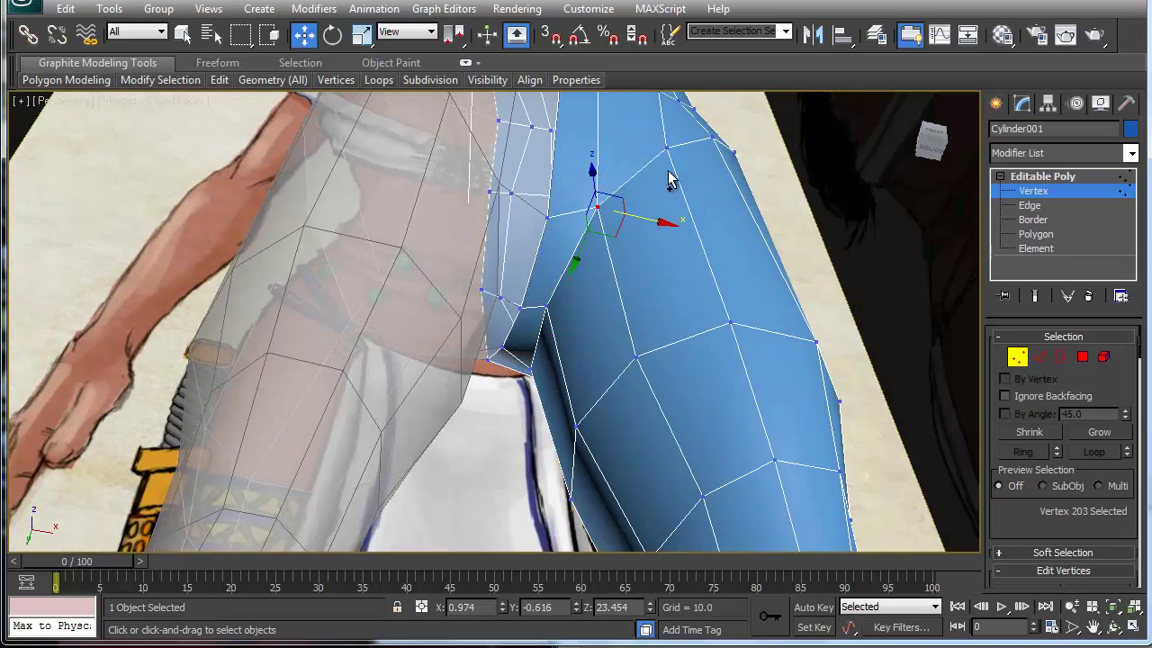
Switch to edge editing and select the ring of edges crossing the hip and buttock directly above the leg seam.
middle_click_drag(661, 160, 504, 297, "alt")
scroll(505, 297, "down", 5)
scroll(685, 309, "up", 5)
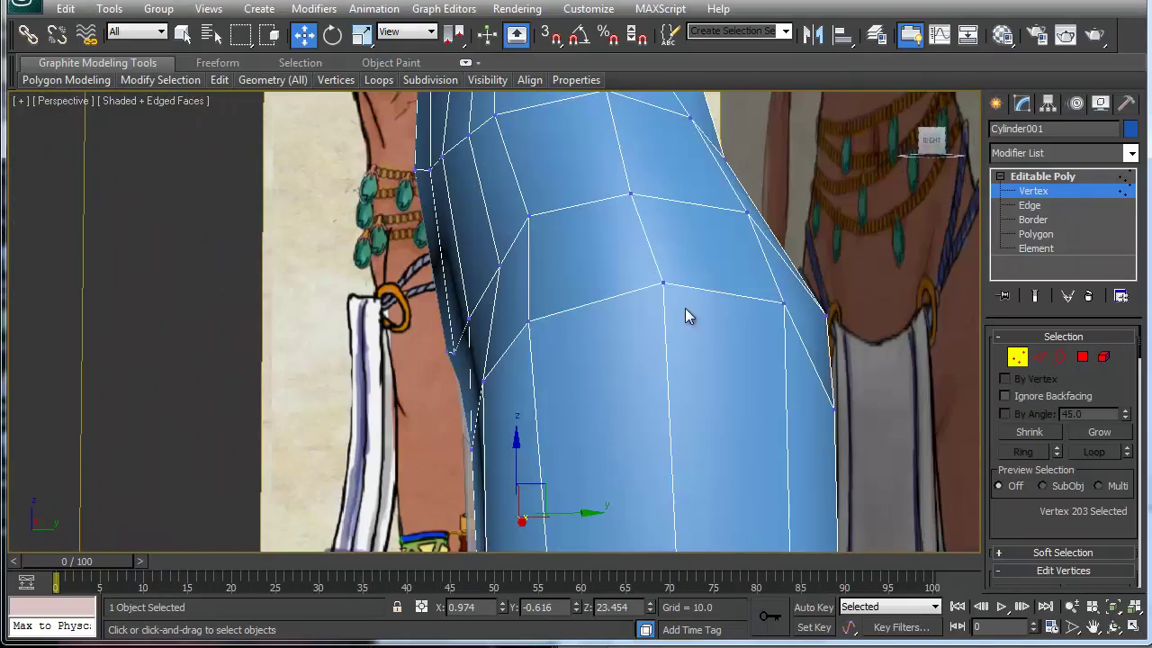
middle_click_drag(723, 321, 593, 282, "alt")
key("2")
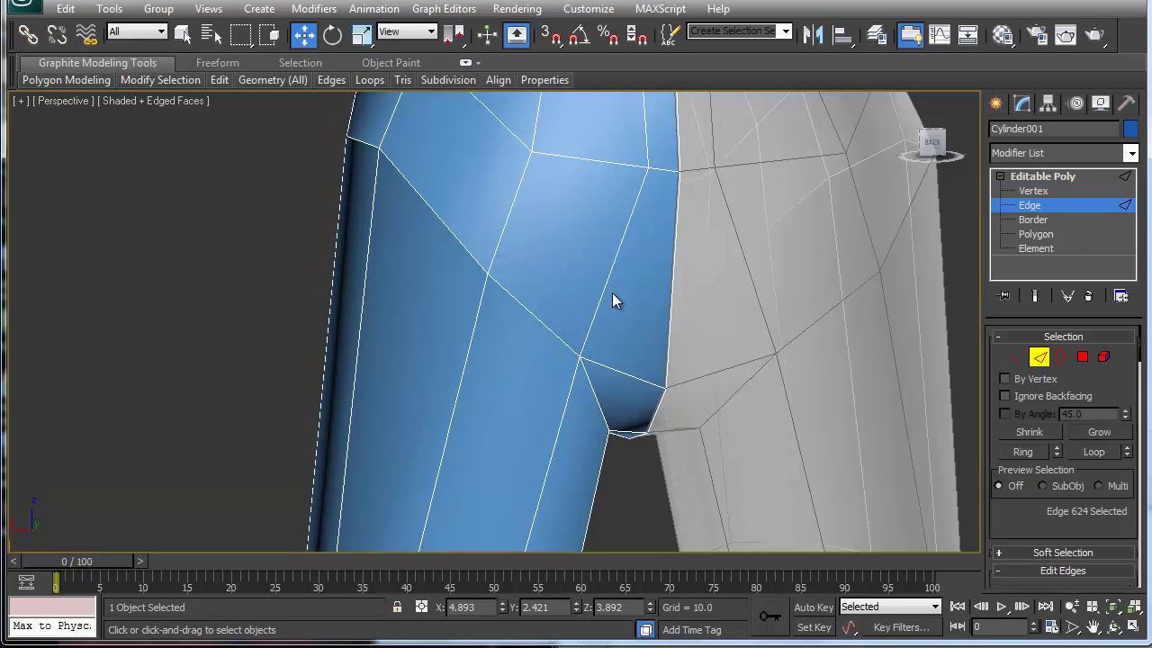
left_click(605, 286)
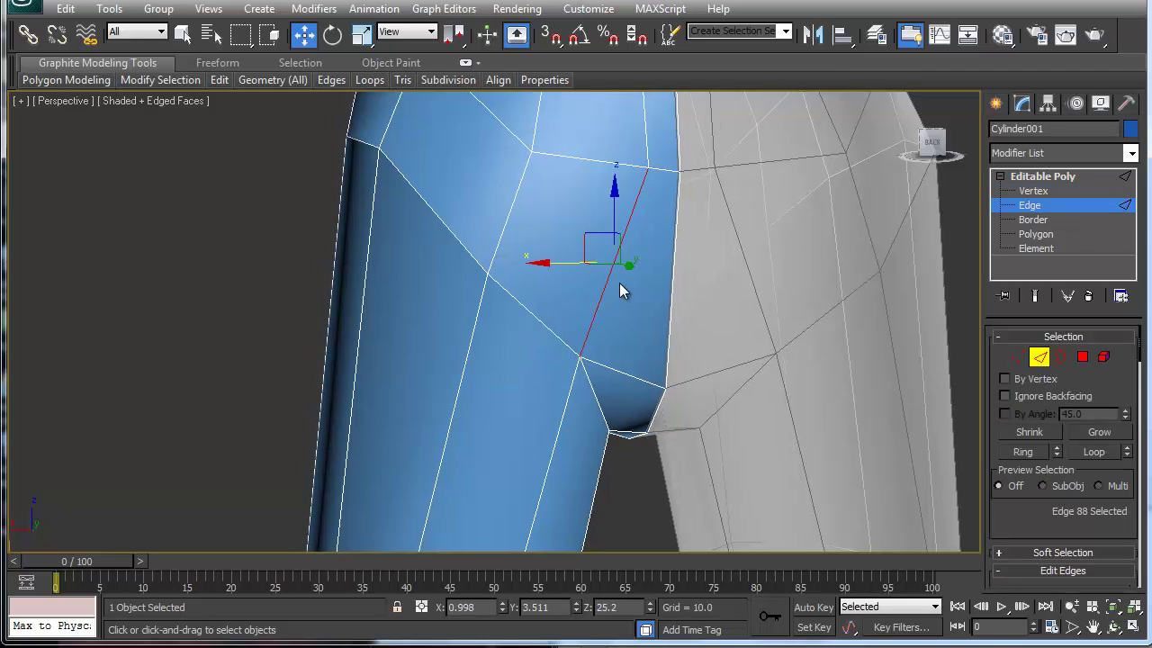
key("alt+l")
left_click(619, 283)
key("alt+r")
right_click(617, 283)
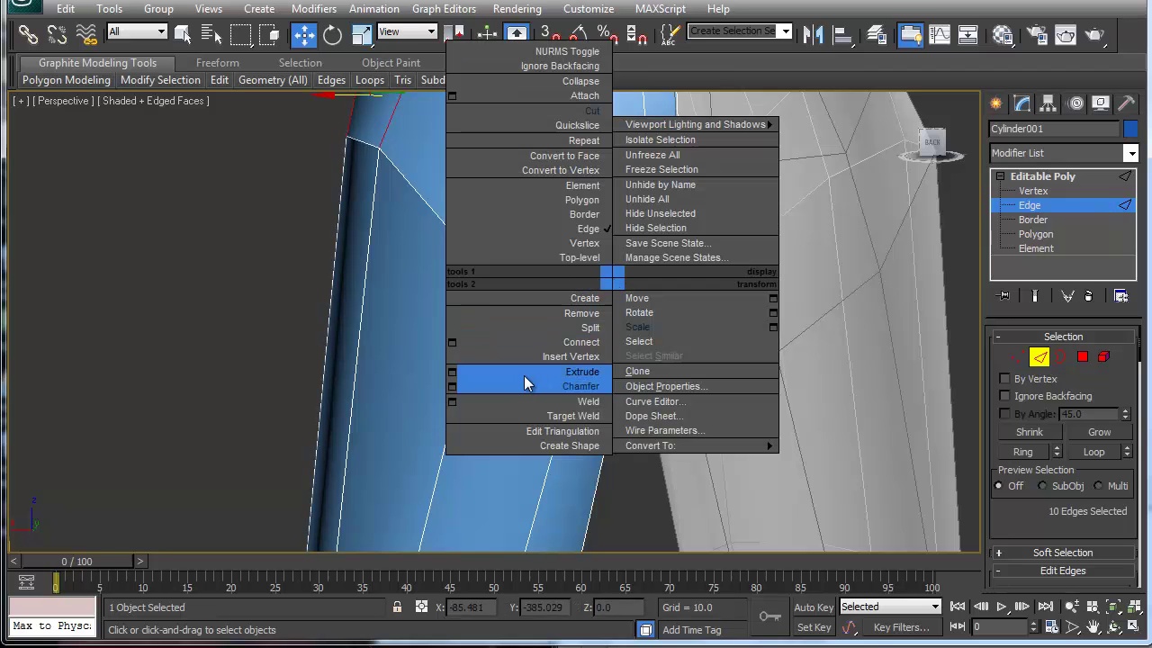
left_click(452, 387)
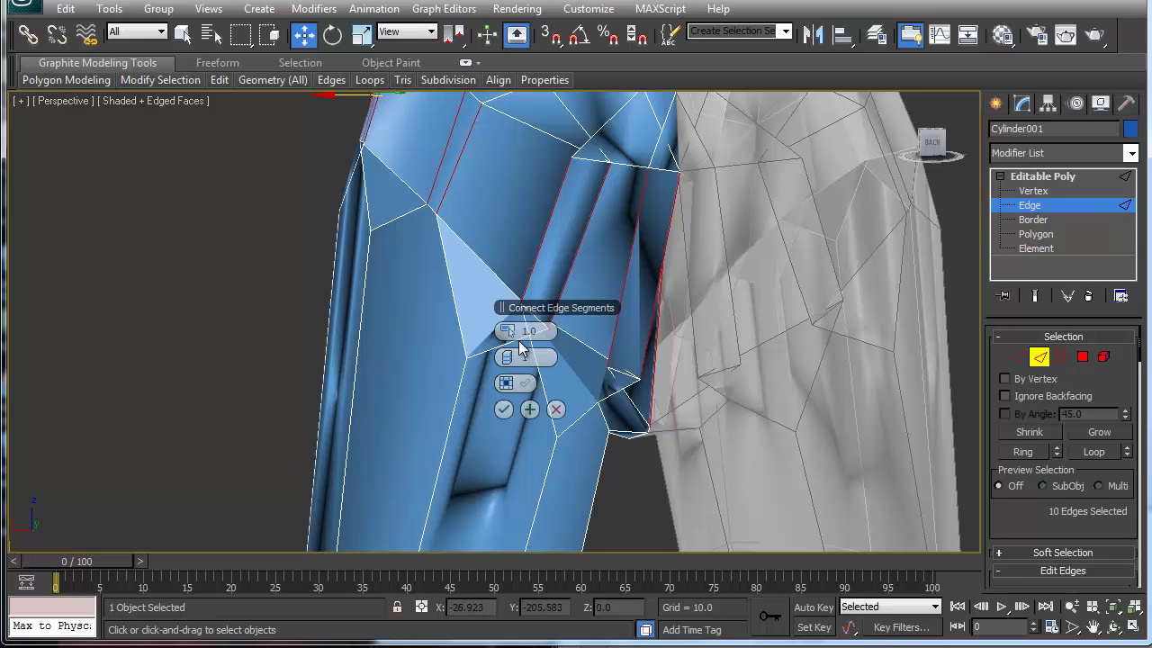
left_click(555, 411)
Connect the selected ring with a new edge loop around the hip and move its edge over the buttock outward and down.
right_click(575, 308)
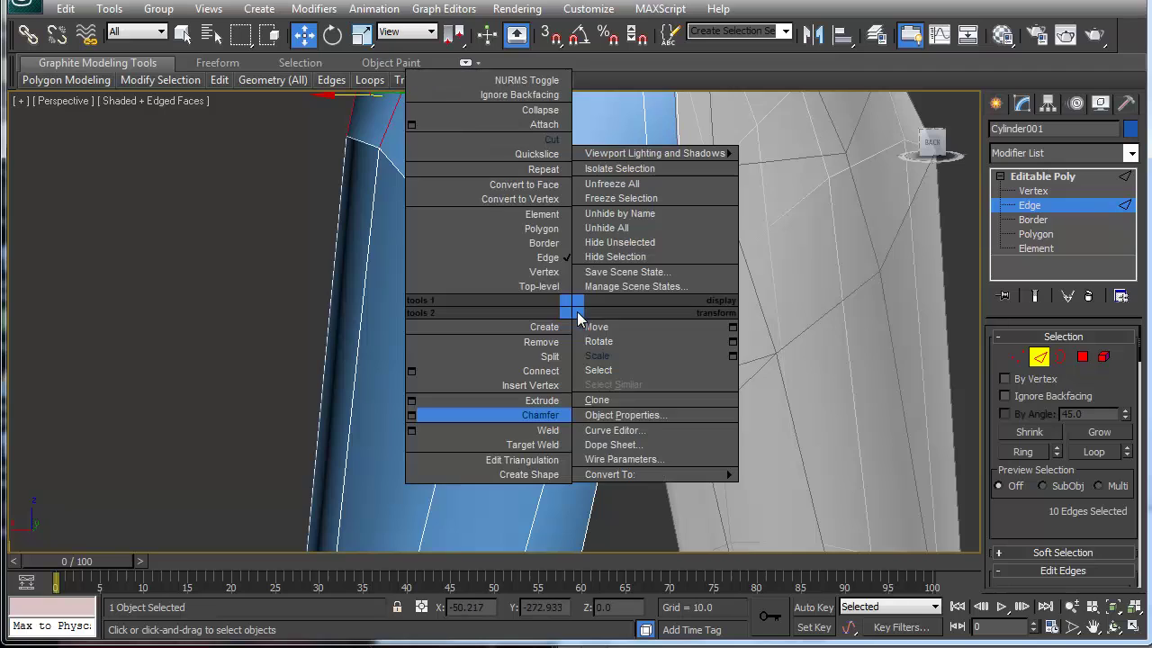
left_click(534, 371)
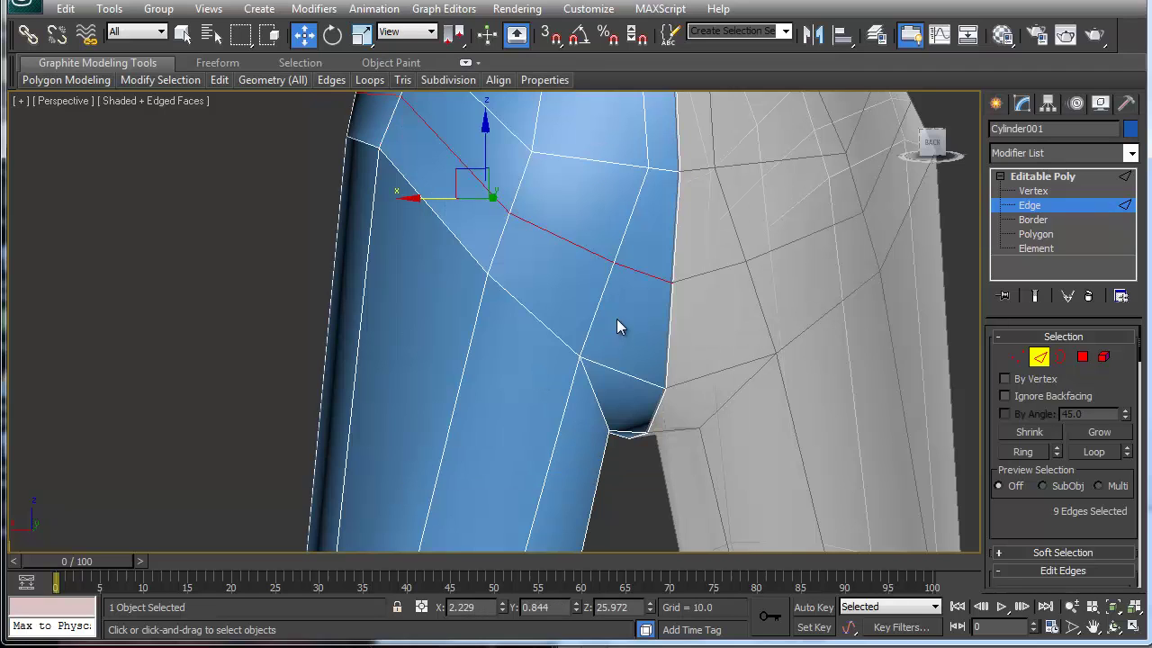
left_click(577, 246)
middle_click_drag(515, 288, 625, 294, "alt")
left_click_drag(585, 223, 600, 257)
Move the new loop's vertex at the rear outer hip backward to about Y 2.74, Z 27.127 in vertex editing.
middle_click_drag(471, 219, 508, 241, "alt")
key("1")
left_click(432, 238)
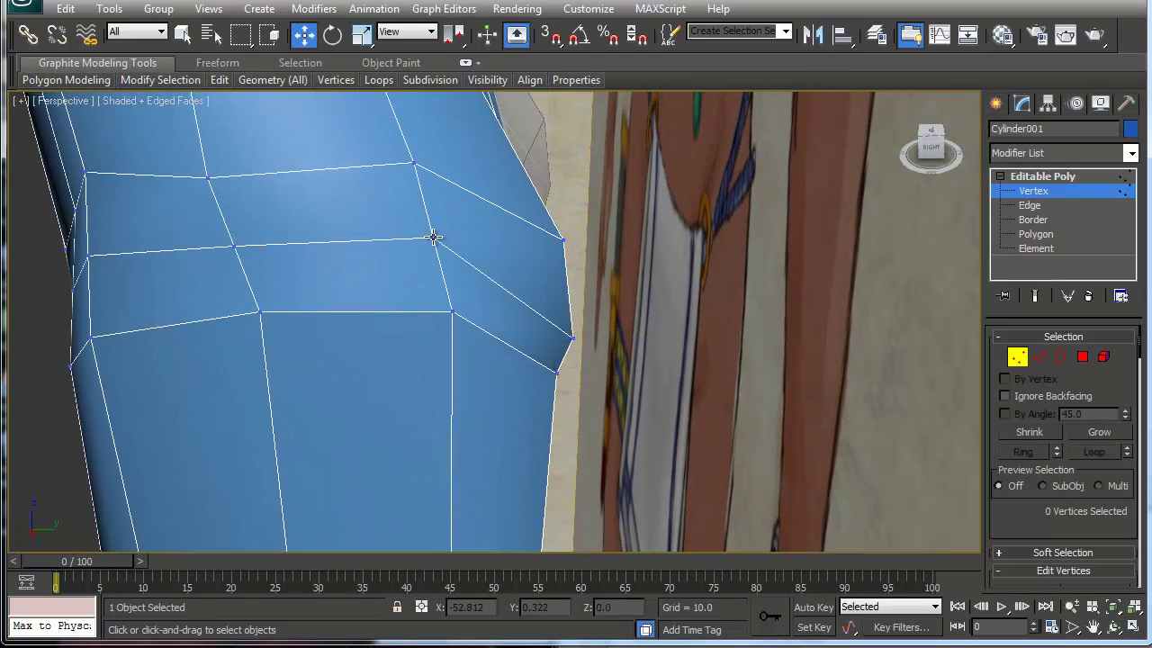
left_click_drag(472, 218, 479, 222)
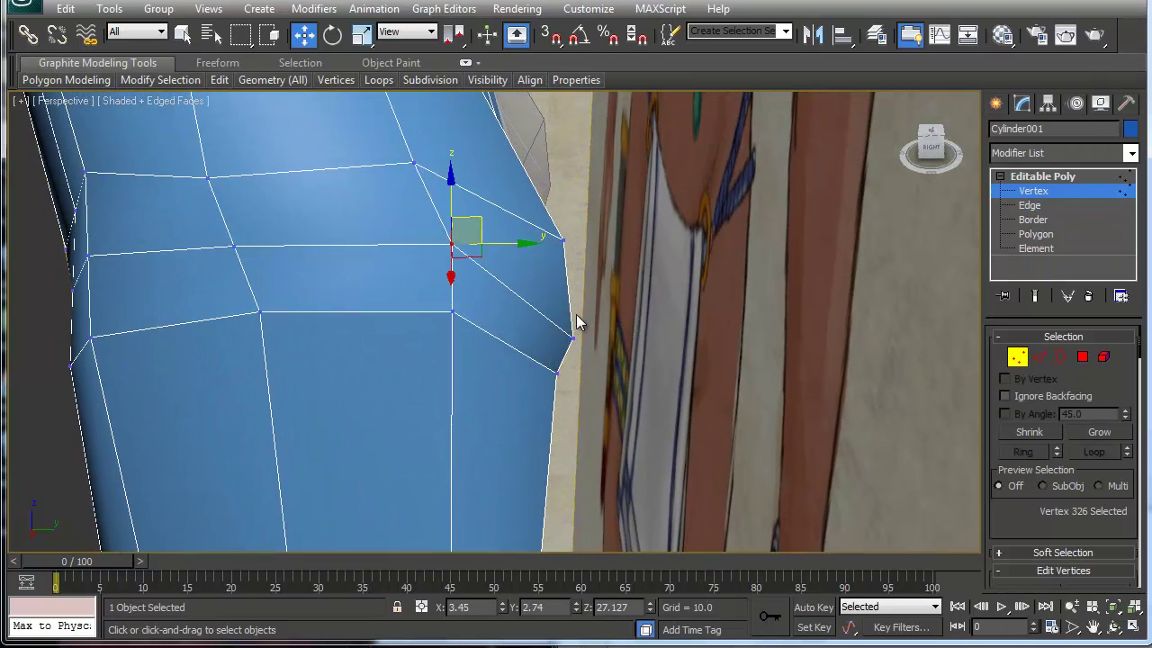
Examine the joined leg and torso as a whole figure against the reference images.
middle_click_drag(578, 321, 553, 315, "alt")
scroll(601, 263, "down", 10)
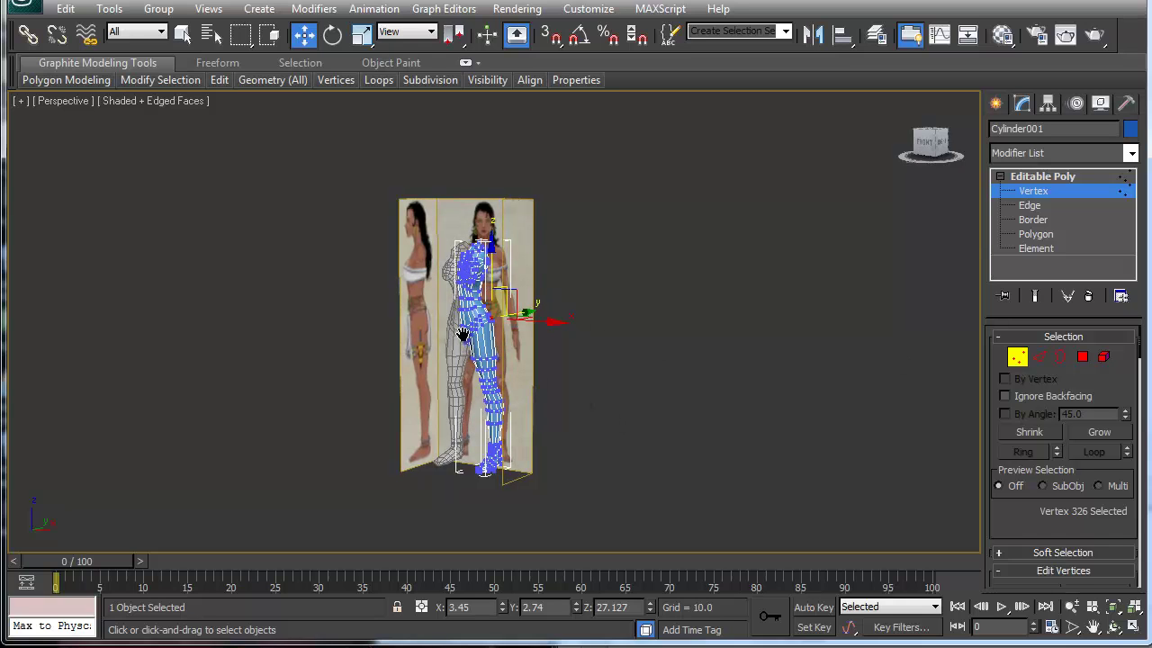
scroll(462, 334, "up", 4)
middle_click_drag(501, 334, 461, 336, "alt")
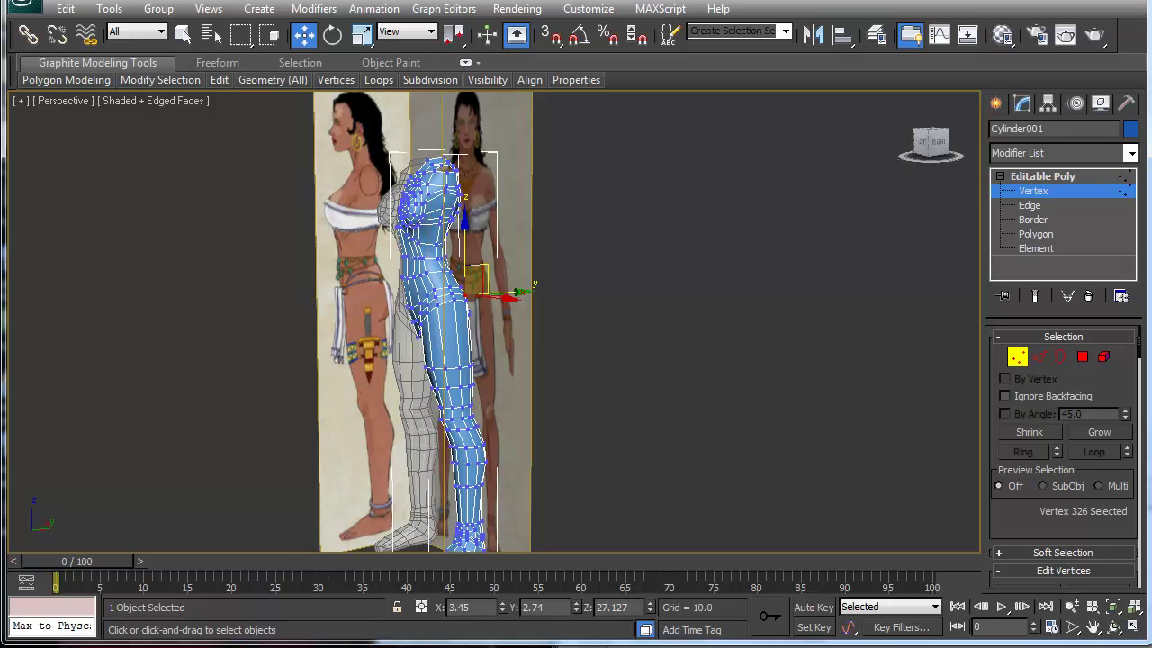